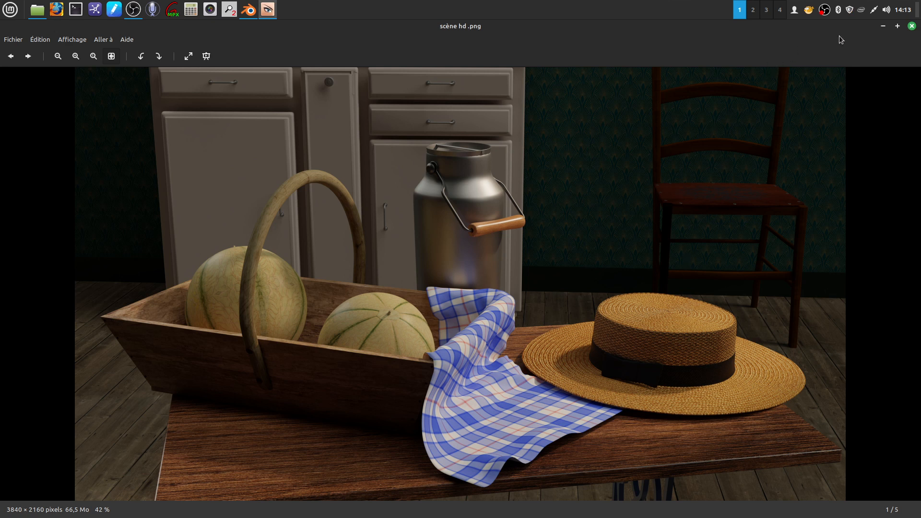
Switch to the open Blender scene maison gauloise.blend and set its render engine to Cycles.
{"action": "left_click", "coordinate": [885, 28]}
{"action": "left_click", "coordinate": [514, 214]}
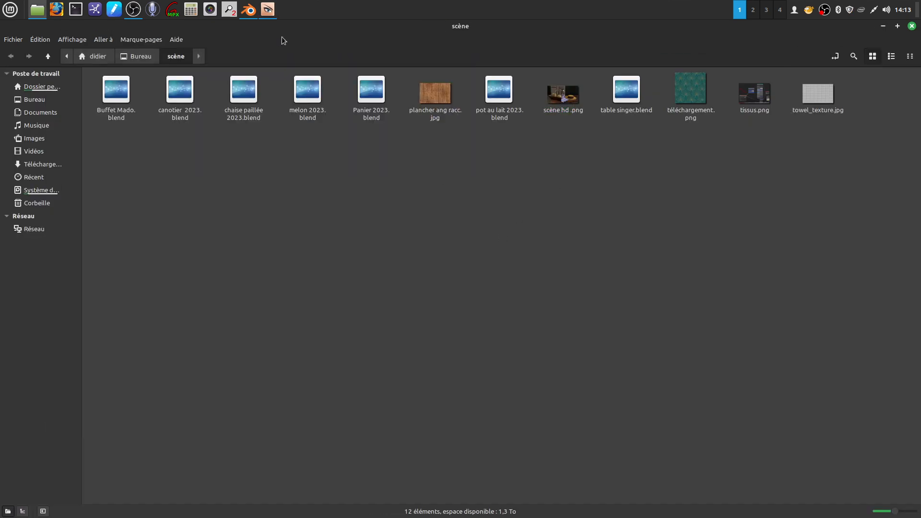
{"action": "left_click", "coordinate": [249, 10]}
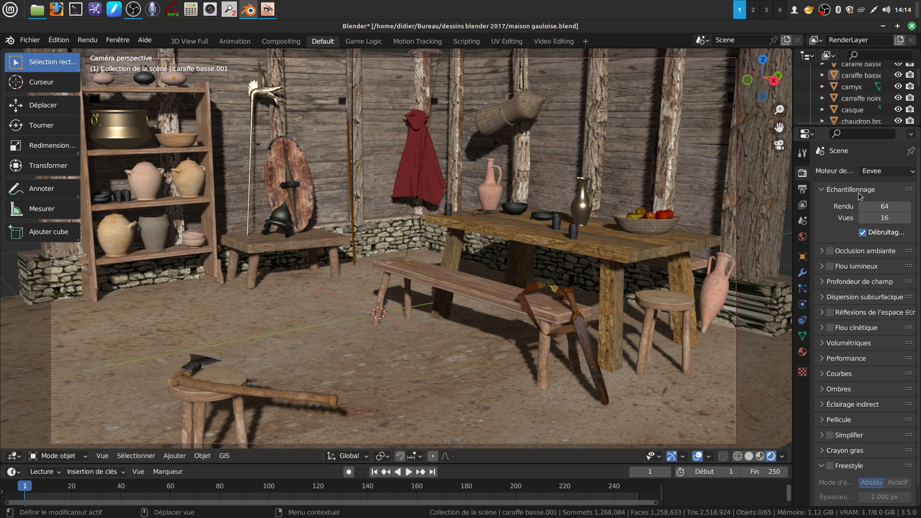
{"action": "left_click", "coordinate": [912, 174]}
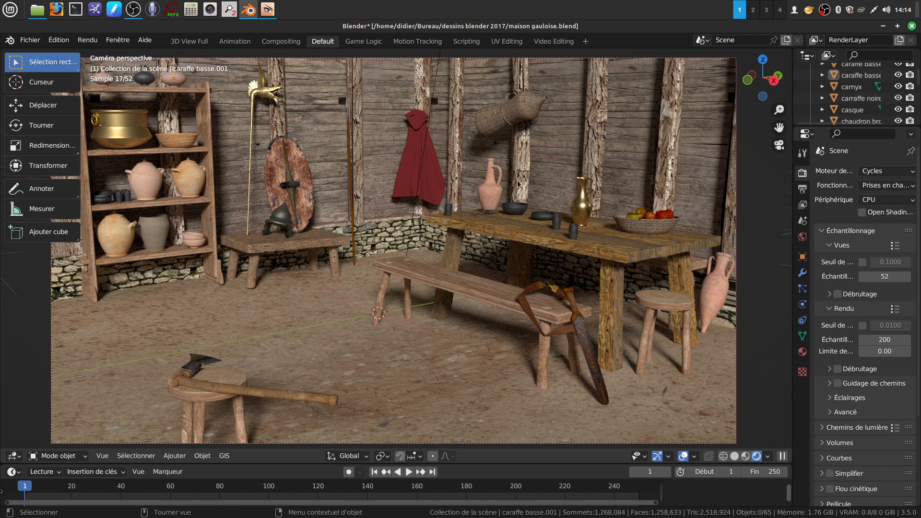
Close maison gauloise.blend without saving the changes and minimise the scène folder window.
{"action": "left_click", "coordinate": [911, 27]}
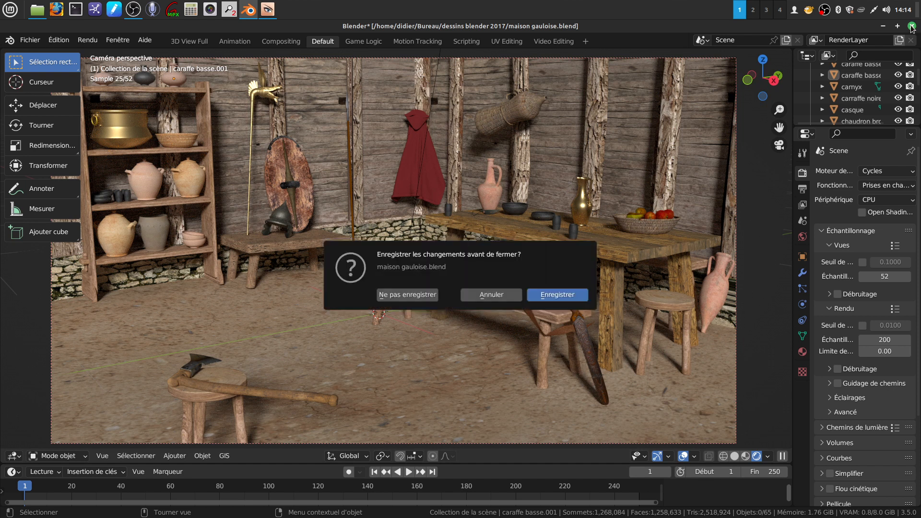
{"action": "left_click", "coordinate": [405, 295]}
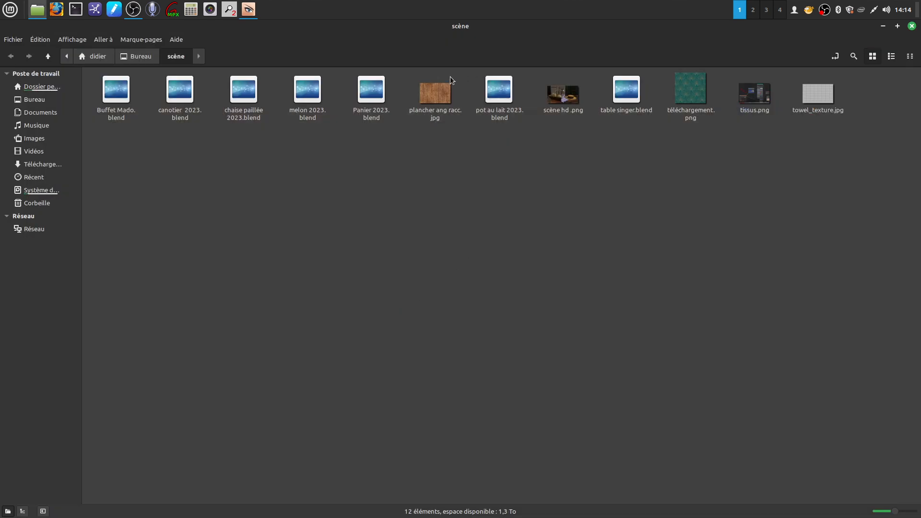
{"action": "left_click", "coordinate": [884, 27]}
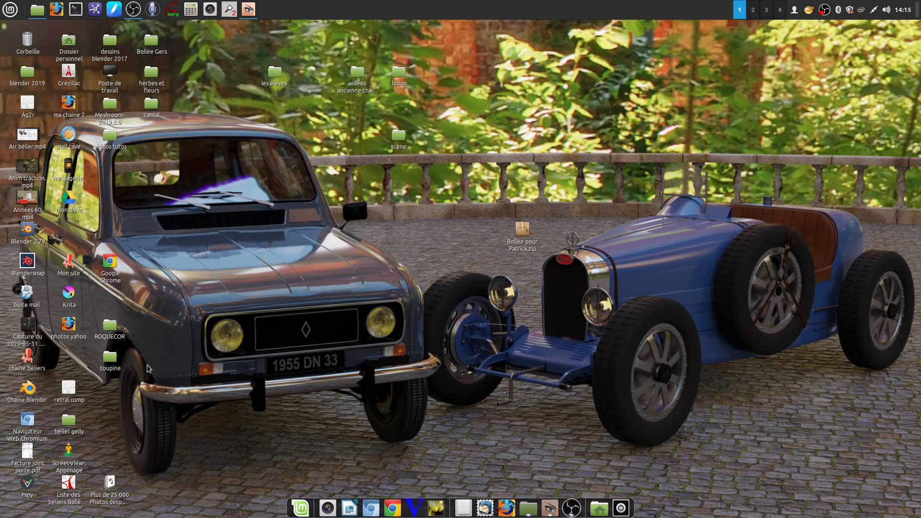
Open maison jos redimensionnée avec lampe.blend from the toupine folder on the desktop and display the room in rendered shading.
{"action": "double_click", "coordinate": [109, 359]}
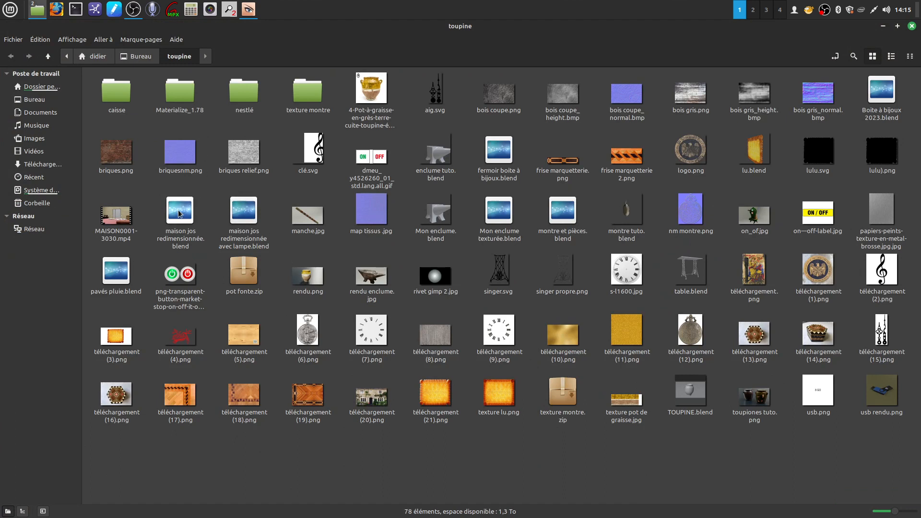
{"action": "double_click", "coordinate": [250, 213]}
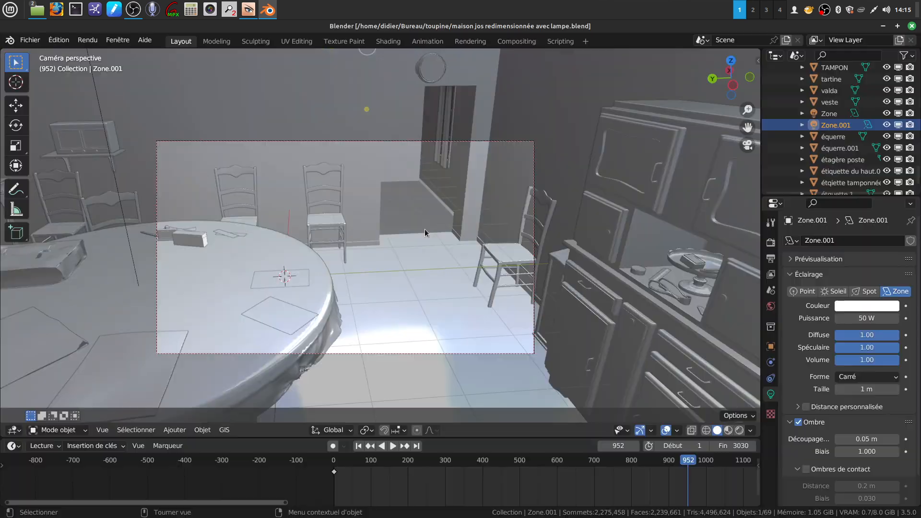
{"action": "middle_click_drag", "start_coordinate": [454, 239], "coordinate": [500, 223]}
{"action": "scroll", "coordinate": [443, 235], "scroll_direction": "down", "scroll_amount": 3}
{"action": "middle_click_drag", "start_coordinate": [508, 167], "coordinate": [475, 206]}
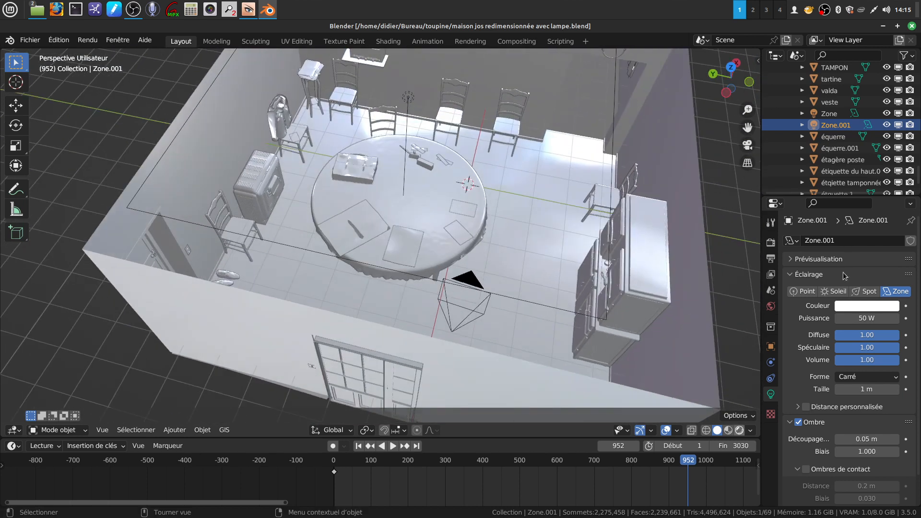
{"action": "key", "text": "z"}
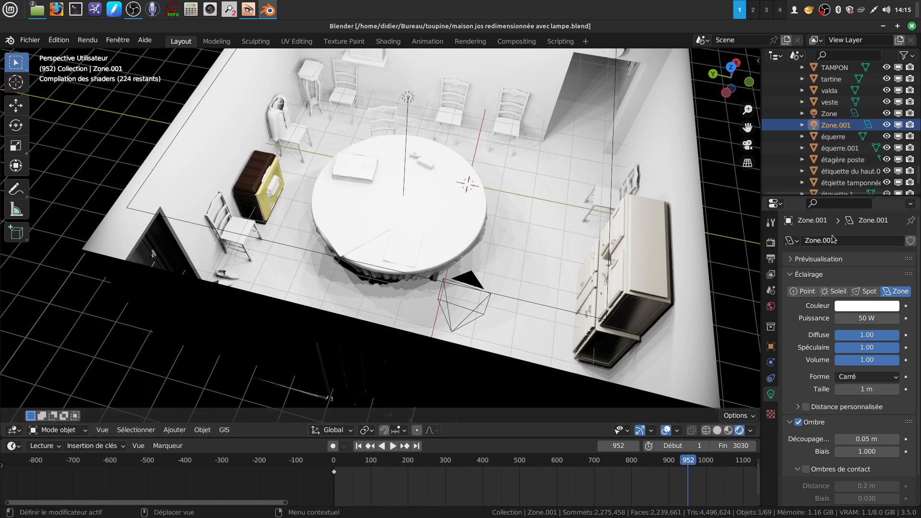
{"action": "key", "text": "alt"}
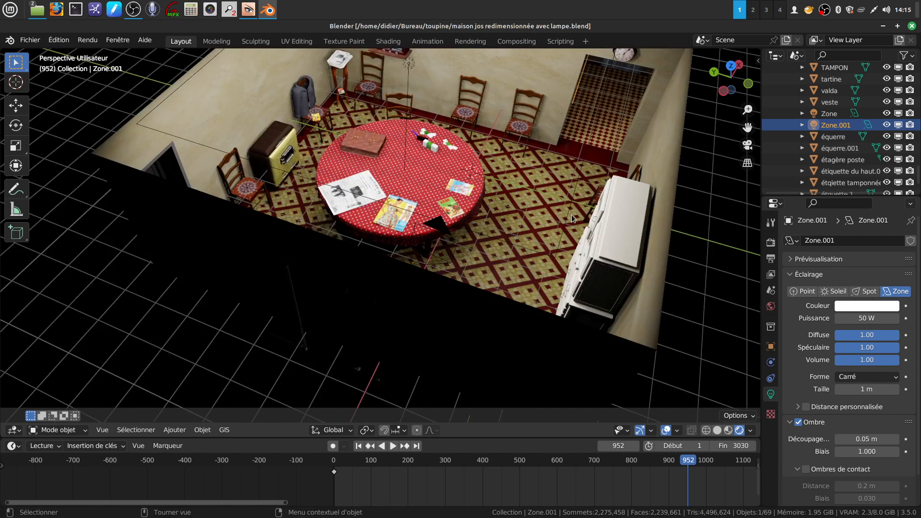
Examine the rendered room from several angles, including the round table, its magazines and the surrounding furniture.
{"action": "middle_click_drag", "start_coordinate": [572, 215], "coordinate": [629, 217]}
{"action": "scroll", "coordinate": [614, 229], "scroll_direction": "up", "scroll_amount": 4}
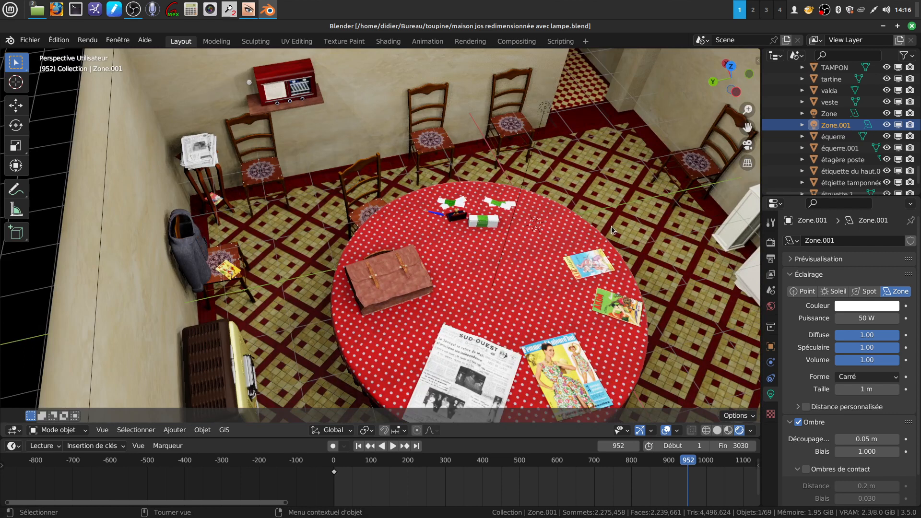
{"action": "scroll", "coordinate": [611, 226], "scroll_direction": "down", "scroll_amount": 4}
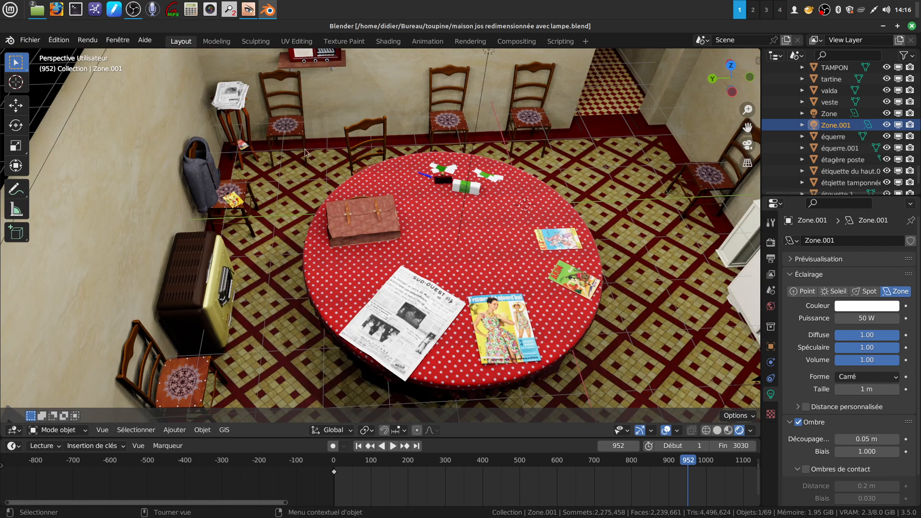
{"action": "middle_click_drag", "start_coordinate": [487, 319], "coordinate": [588, 293]}
{"action": "scroll", "coordinate": [442, 295], "scroll_direction": "down", "scroll_amount": 1}
{"action": "middle_click_drag", "start_coordinate": [441, 295], "coordinate": [384, 259]}
{"action": "scroll", "coordinate": [412, 242], "scroll_direction": "up", "scroll_amount": 4}
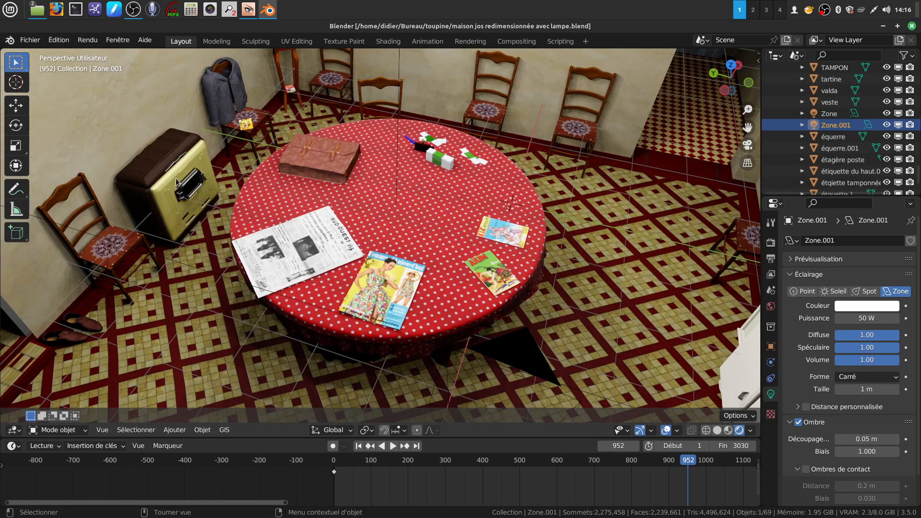
{"action": "scroll", "coordinate": [206, 219], "scroll_direction": "up", "scroll_amount": 3}
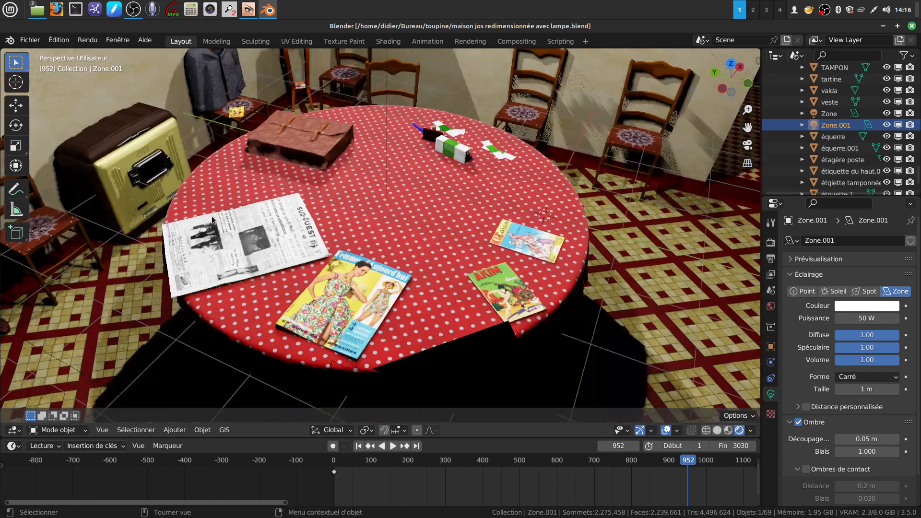
{"action": "middle_click_drag", "start_coordinate": [184, 190], "coordinate": [275, 186]}
{"action": "scroll", "coordinate": [290, 190], "scroll_direction": "down", "scroll_amount": 5}
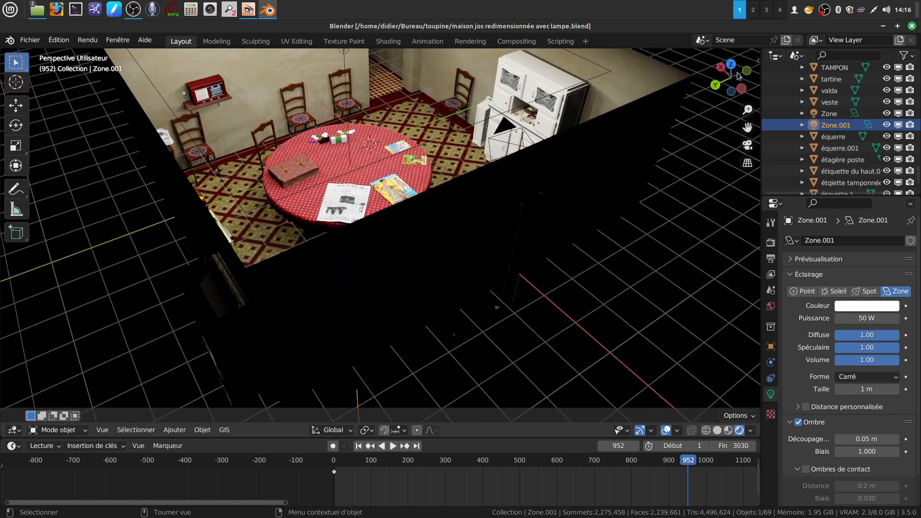
Close the Blender room scene and the toupine folder window.
{"action": "left_click", "coordinate": [911, 26]}
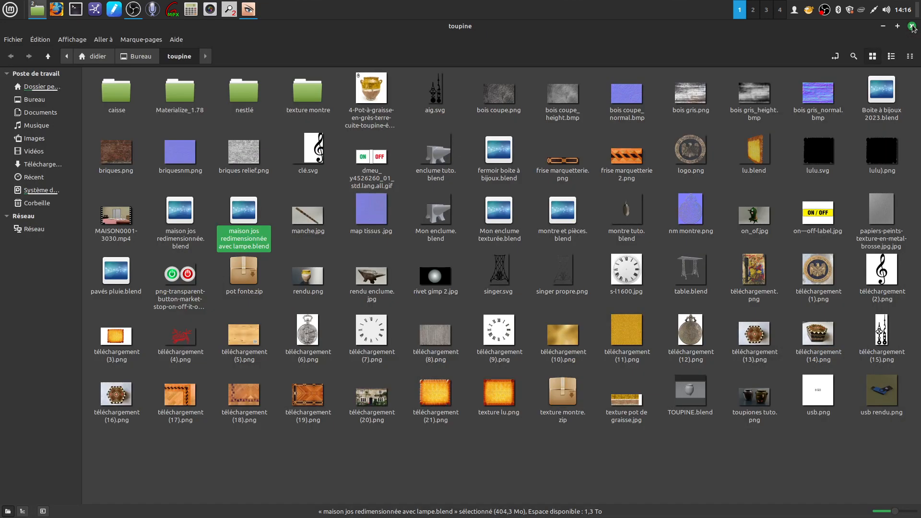
{"action": "left_click", "coordinate": [912, 27]}
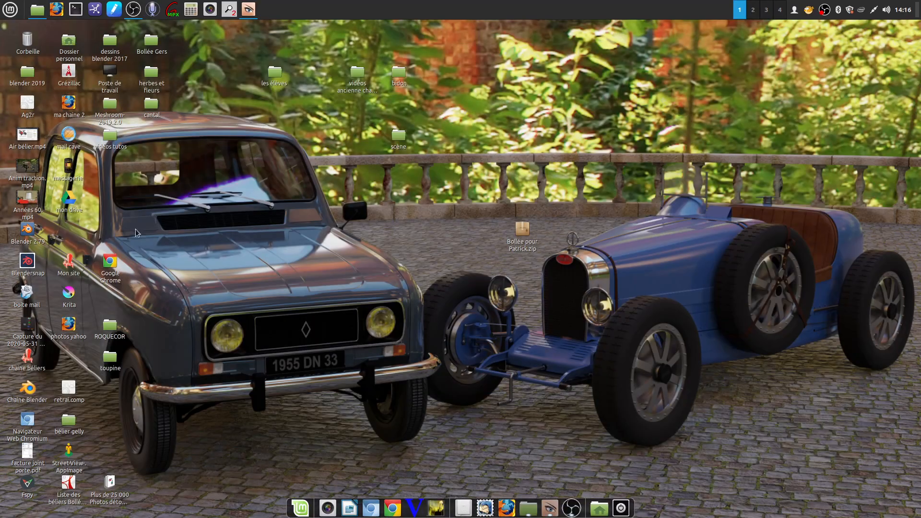
Launch Blender from the desktop, dismiss its splash screen and minimise the empty scene.
{"action": "double_click", "coordinate": [28, 261]}
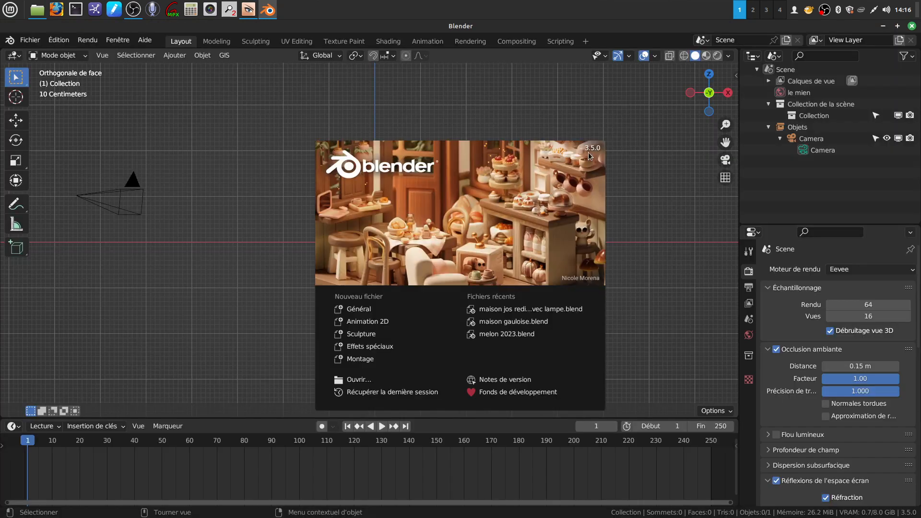
{"action": "left_click", "coordinate": [195, 151]}
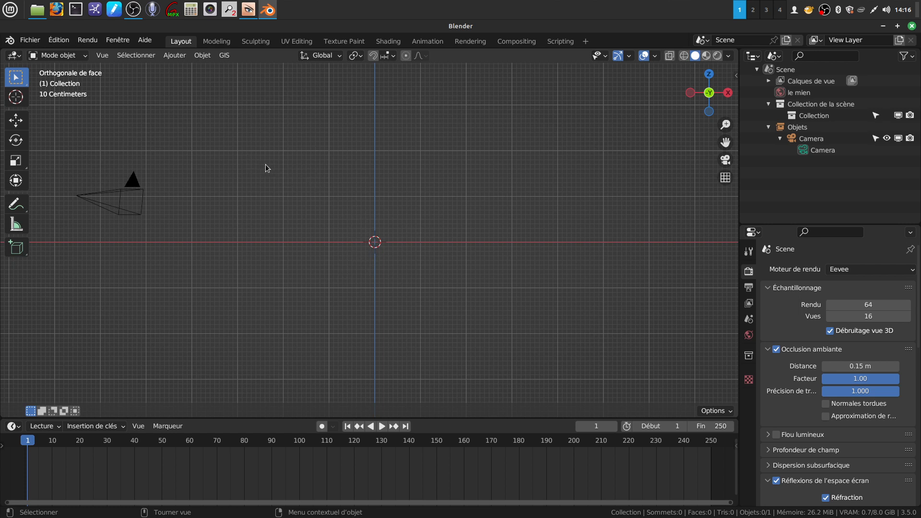
{"action": "left_click", "coordinate": [883, 25]}
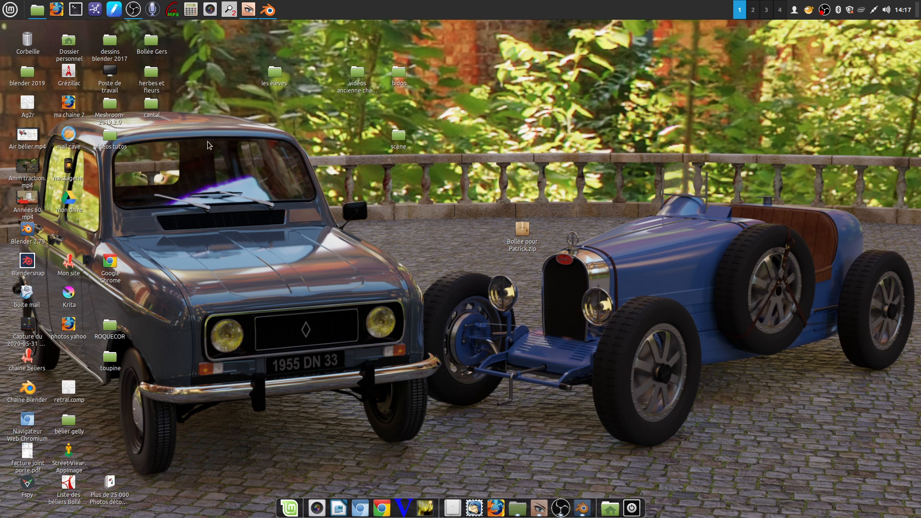
View cuisine.jpg from the student's subfolder in the les élèves folder, and close the image and the folder window.
{"action": "double_click", "coordinate": [274, 73]}
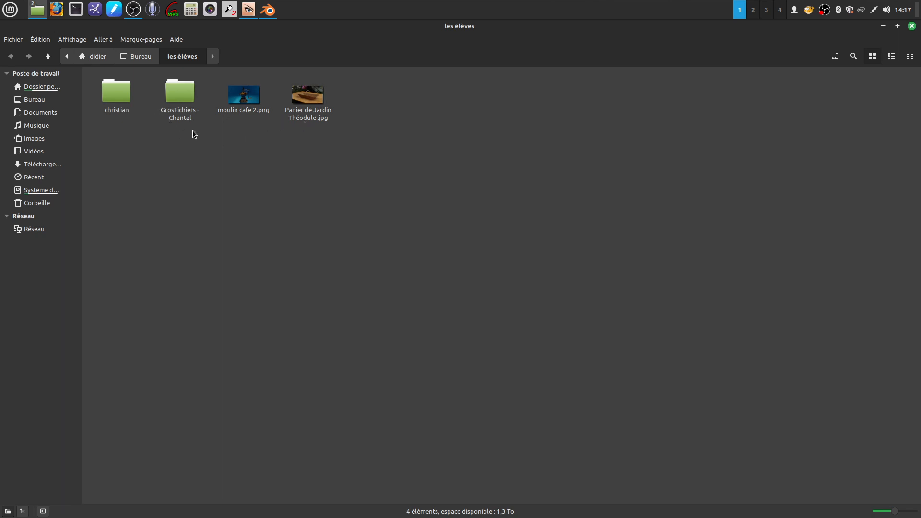
{"action": "double_click", "coordinate": [118, 93]}
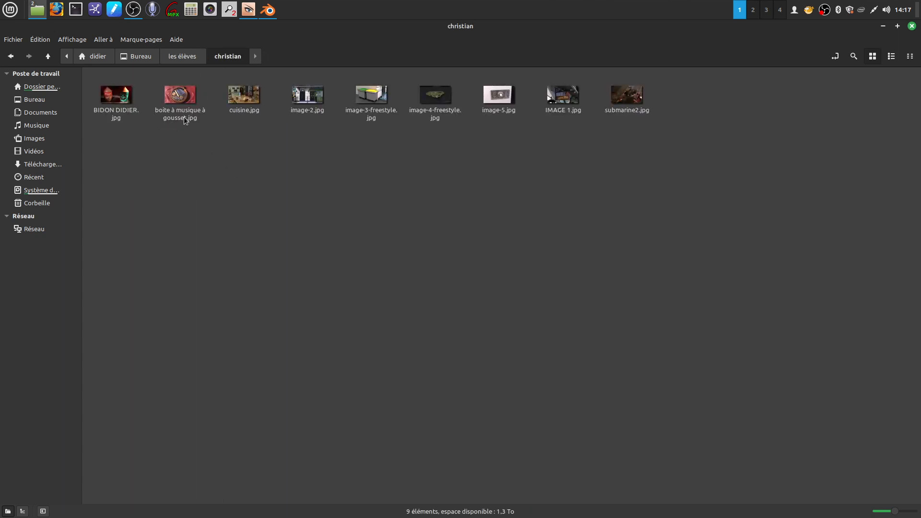
{"action": "double_click", "coordinate": [253, 97]}
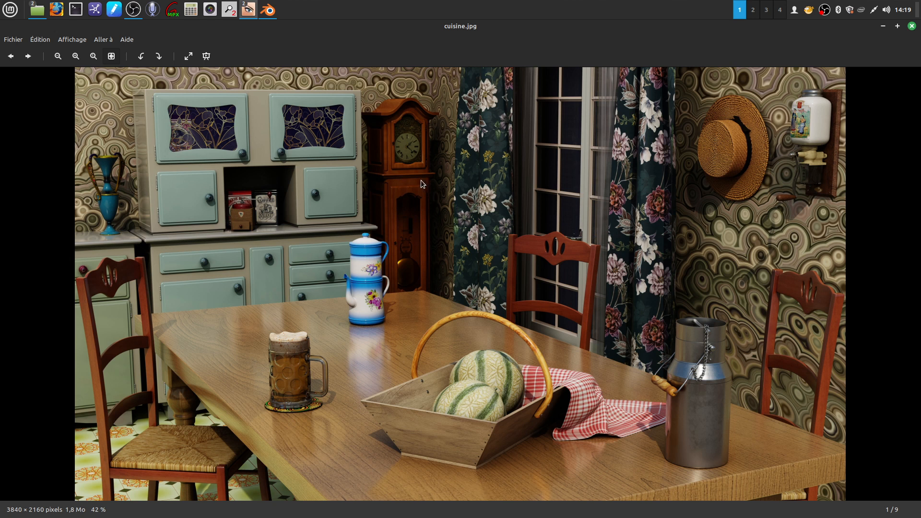
{"action": "left_click", "coordinate": [913, 28]}
{"action": "left_click", "coordinate": [270, 150]}
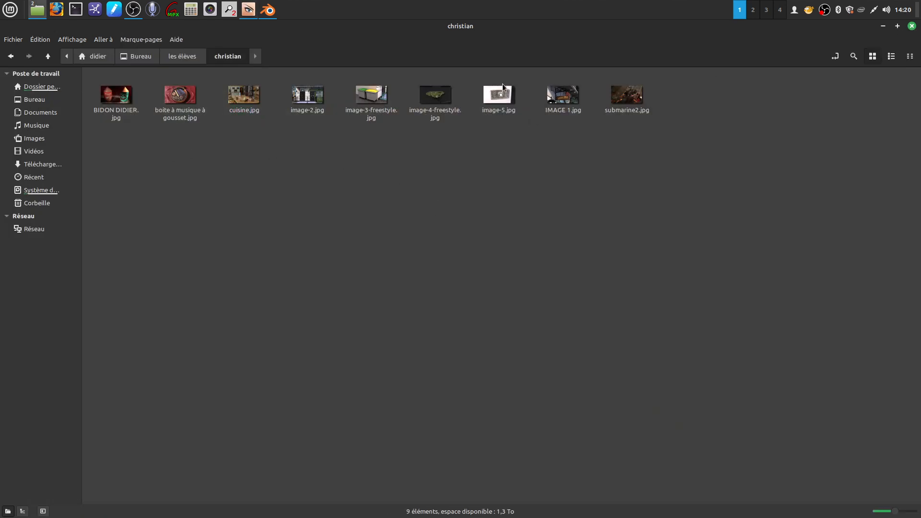
{"action": "left_click", "coordinate": [912, 26]}
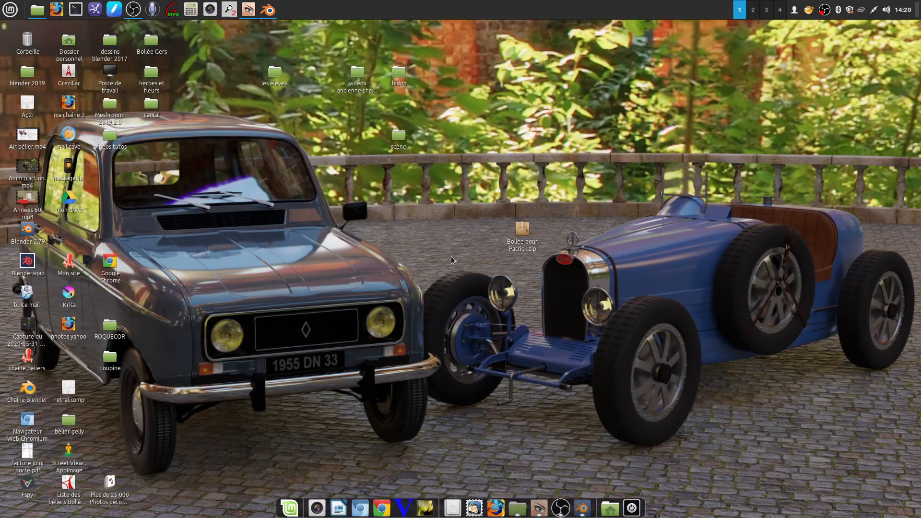
{"action": "double_click", "coordinate": [26, 256]}
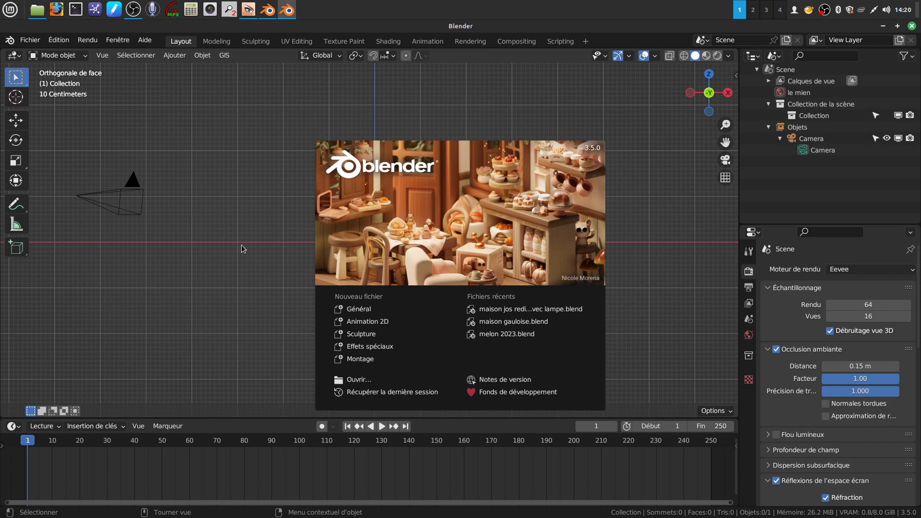
{"action": "left_click", "coordinate": [432, 245]}
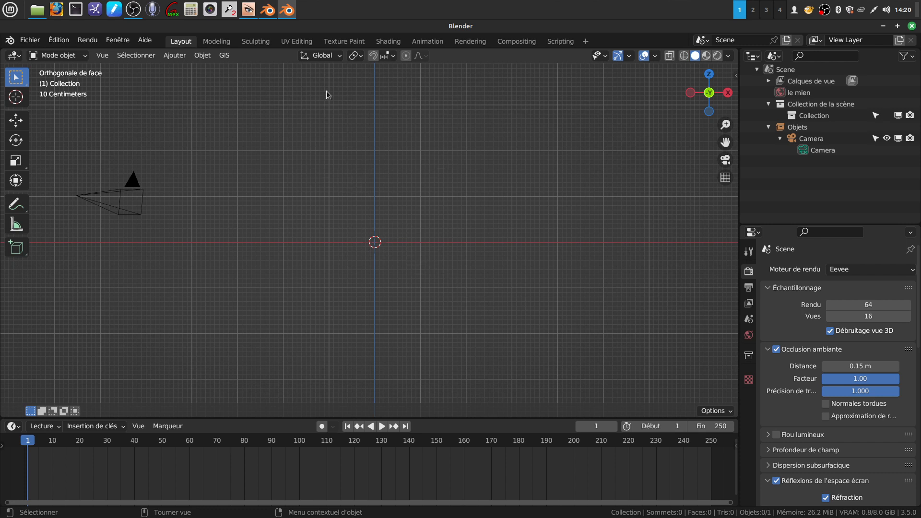
{"action": "left_click", "coordinate": [269, 10]}
{"action": "left_click", "coordinate": [268, 11]}
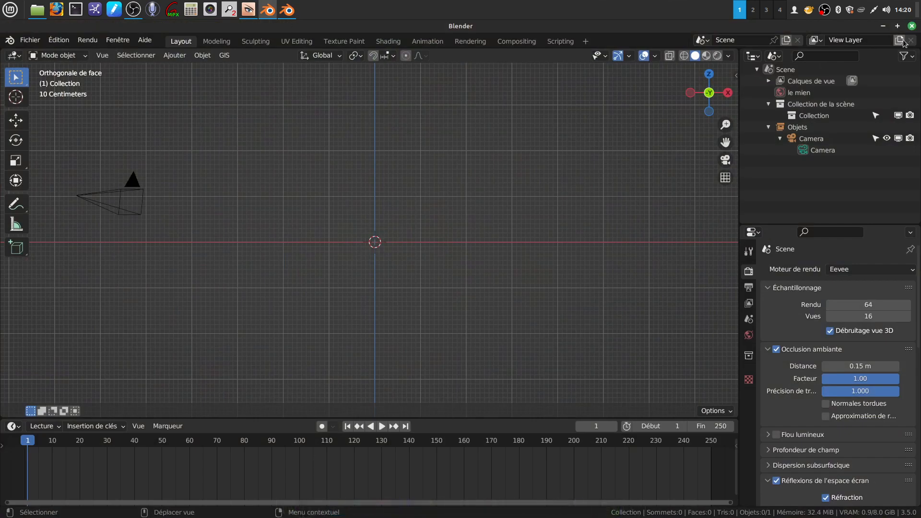
{"action": "left_click", "coordinate": [911, 26]}
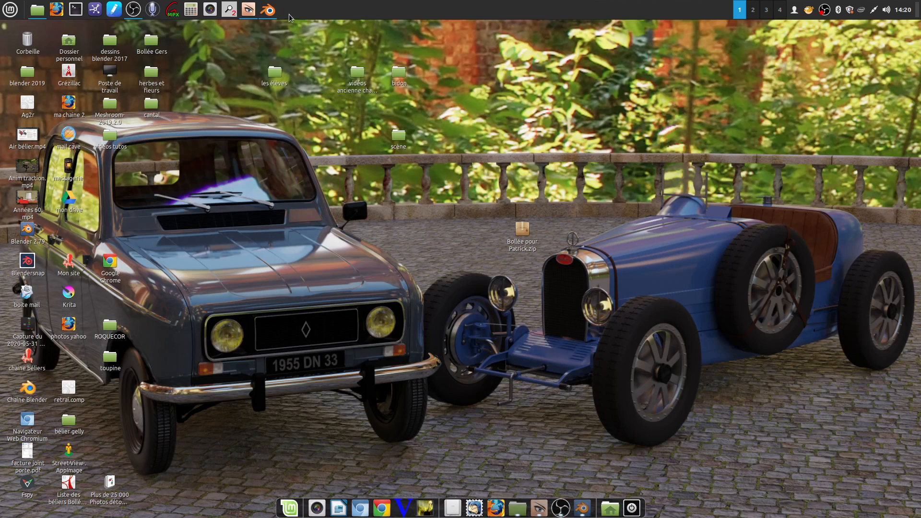
Bring up the scène hd .png image window, restore it to its reduced size and move it off the main screen.
{"action": "left_click", "coordinate": [261, 53]}
{"action": "left_click", "coordinate": [247, 15]}
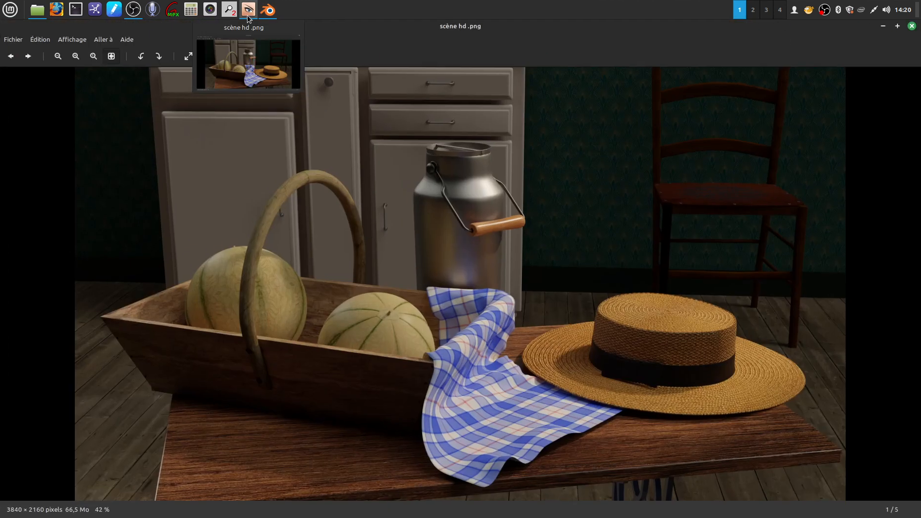
{"action": "left_click", "coordinate": [898, 27]}
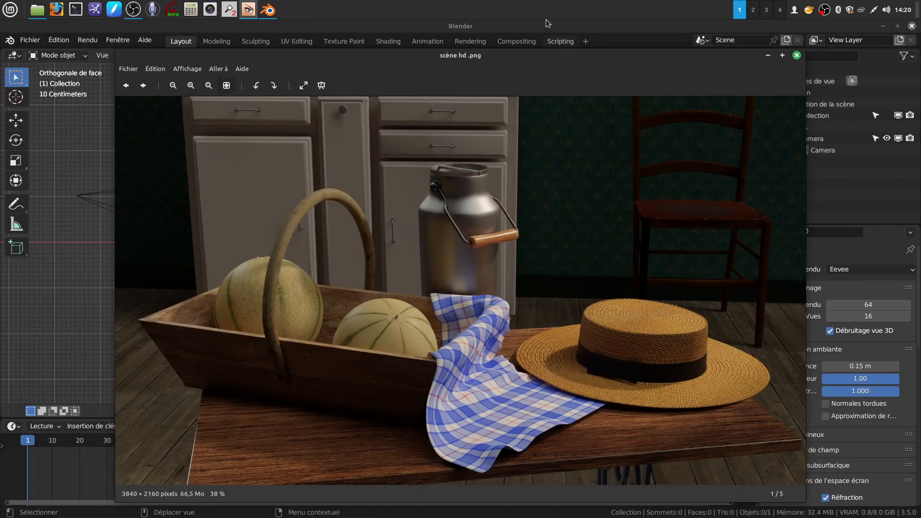
{"action": "left_click_drag", "start_coordinate": [579, 71], "coordinate": [920, 35]}
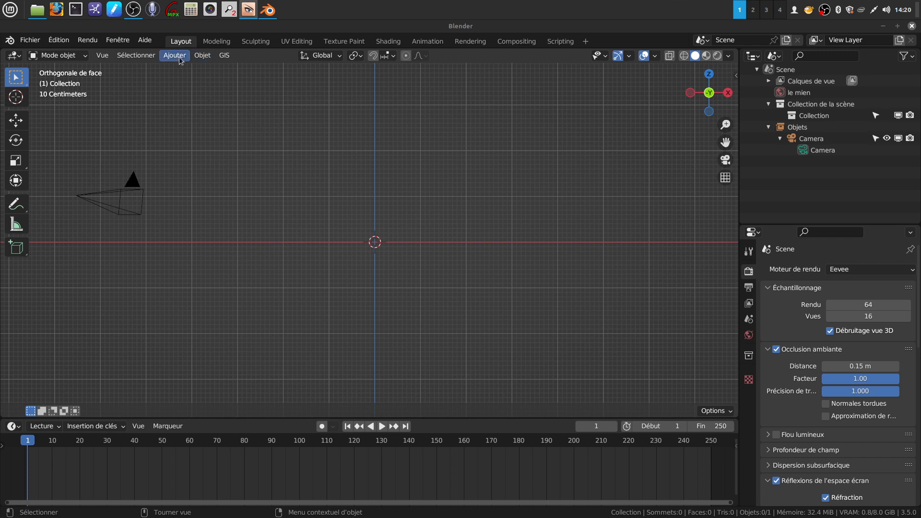
Minimise the empty Blender scene and open the scène folder from the desktop.
{"action": "left_click", "coordinate": [883, 26]}
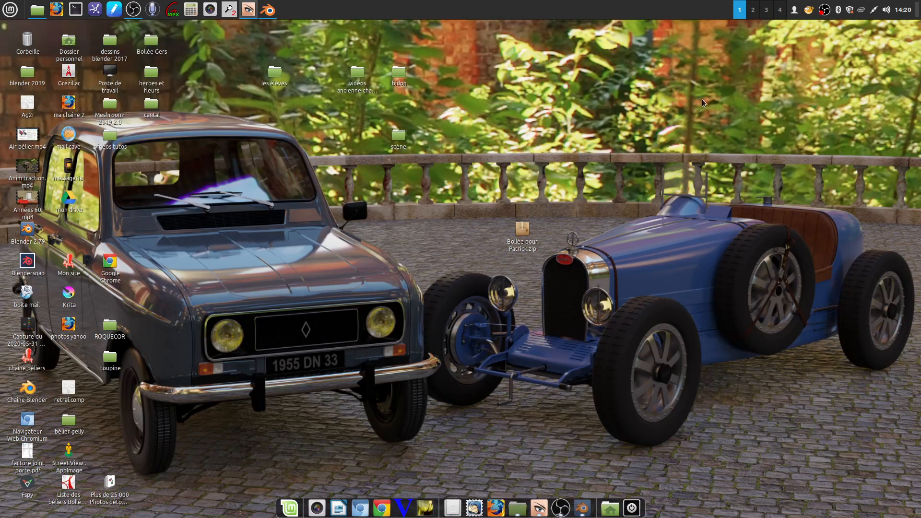
{"action": "double_click", "coordinate": [399, 137]}
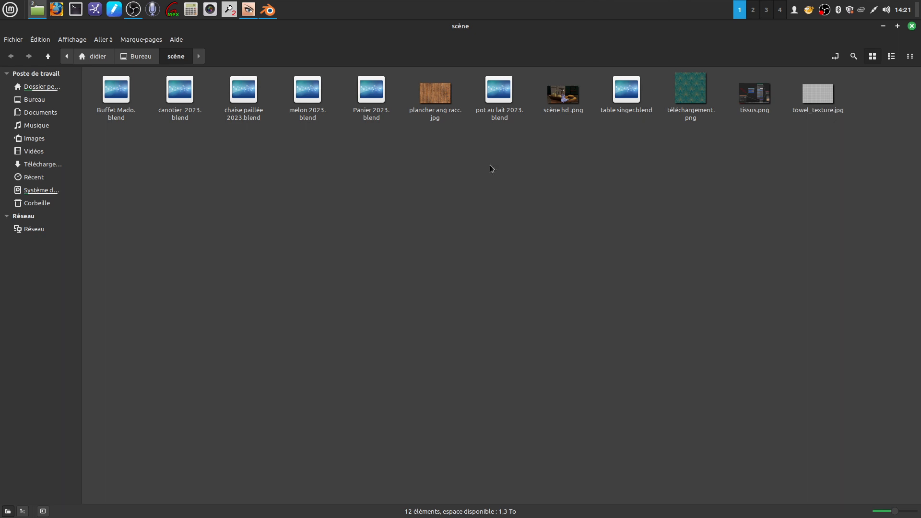
Close the scène folder window and launch a new Blender session from the desktop.
{"action": "left_click", "coordinate": [912, 26]}
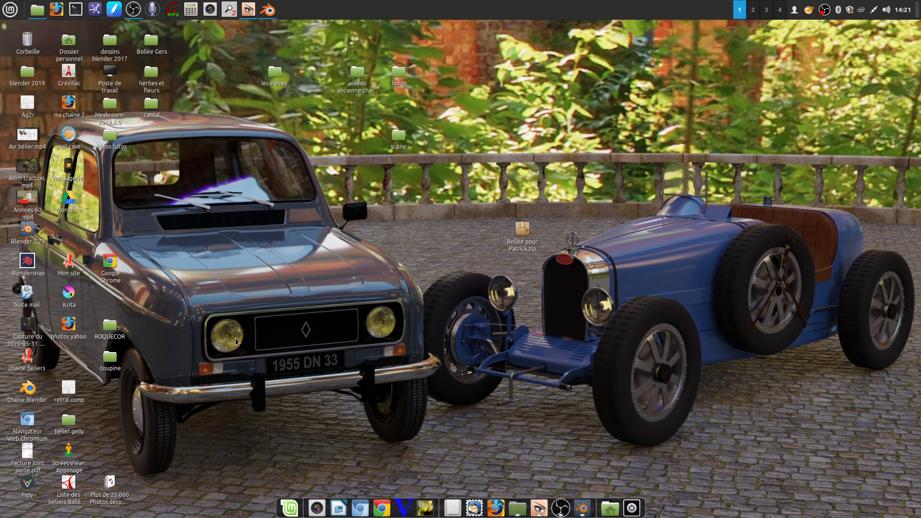
{"action": "left_click", "coordinate": [26, 262]}
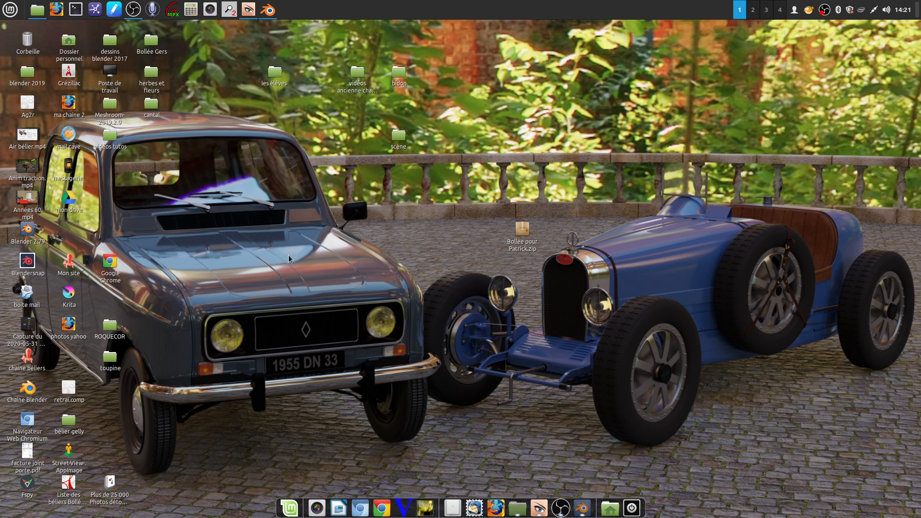
{"action": "double_click", "coordinate": [27, 261]}
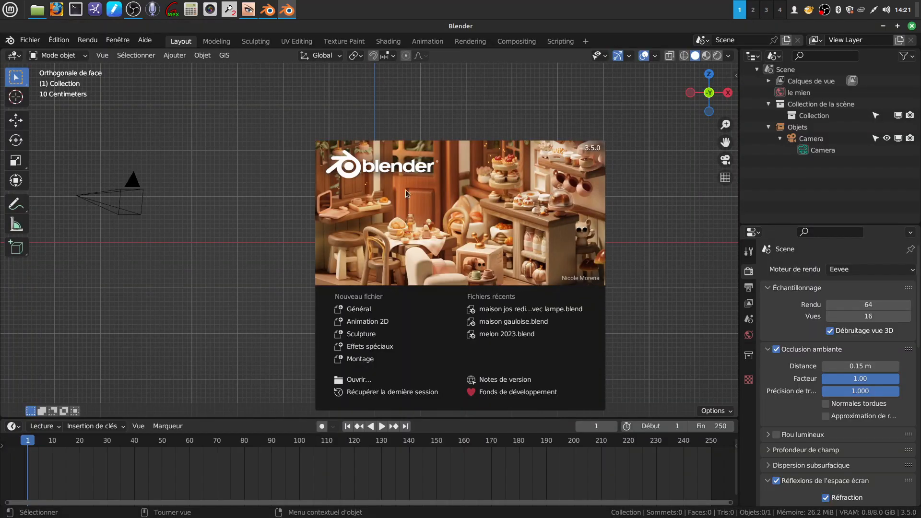
Close the earlier empty Blender session and dismiss the splash screen of the new one.
{"action": "mouse_move", "coordinate": [272, 11]}
{"action": "left_click", "coordinate": [281, 34]}
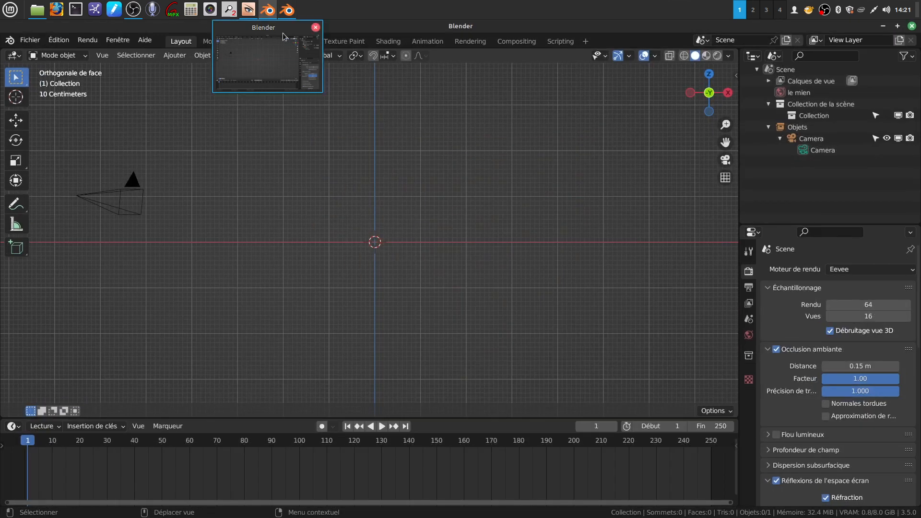
{"action": "left_click", "coordinate": [912, 26]}
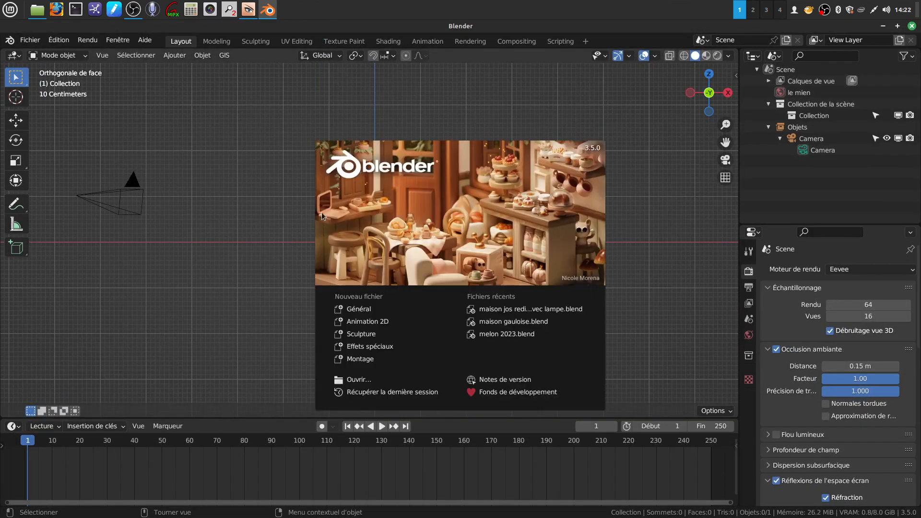
{"action": "left_click", "coordinate": [243, 143]}
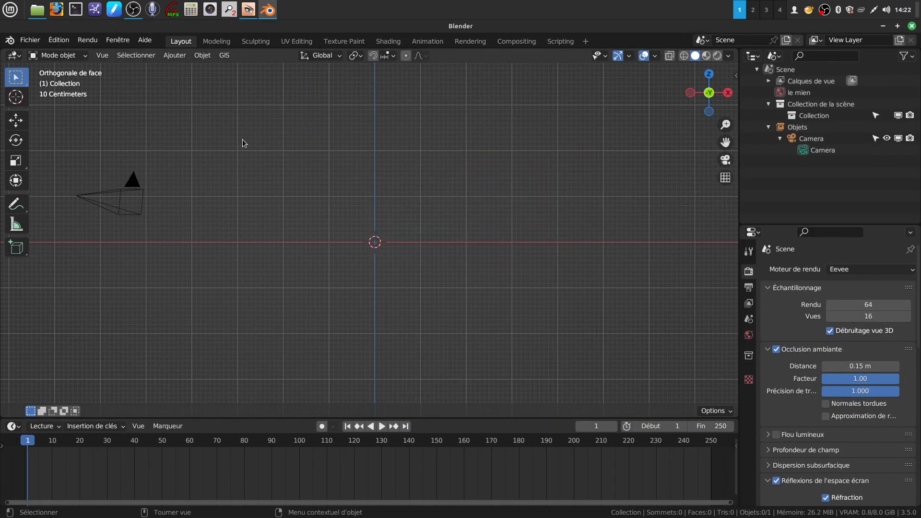
Append the table object from table singer.blend in the scène folder to the empty scene.
{"action": "left_click", "coordinate": [30, 41]}
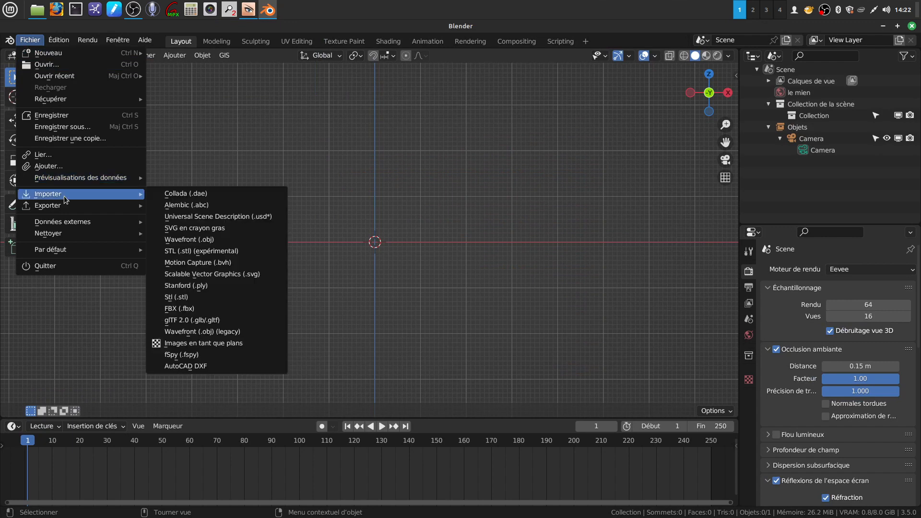
{"action": "left_click", "coordinate": [48, 166]}
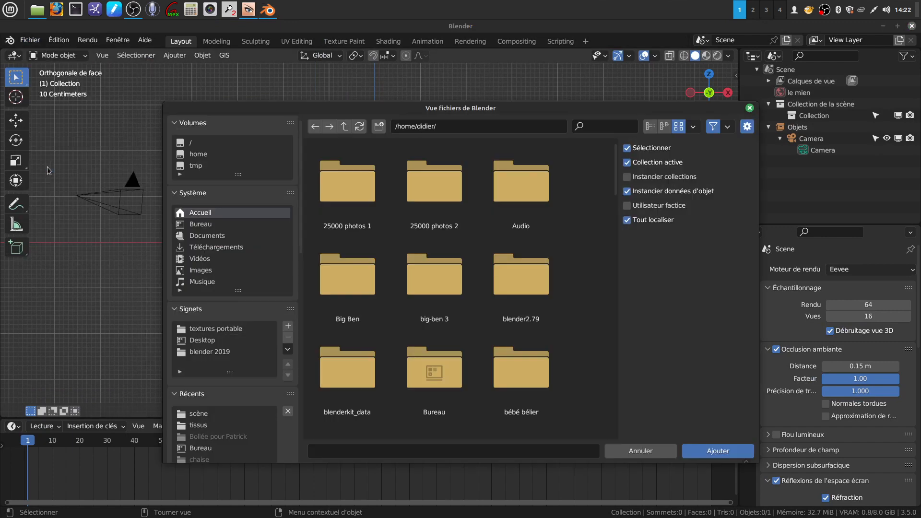
{"action": "left_click", "coordinate": [214, 415]}
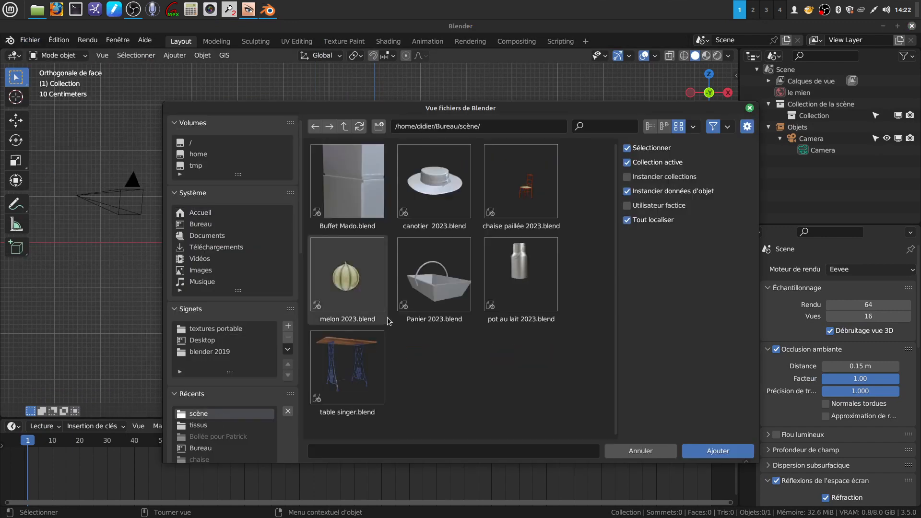
{"action": "double_click", "coordinate": [357, 393]}
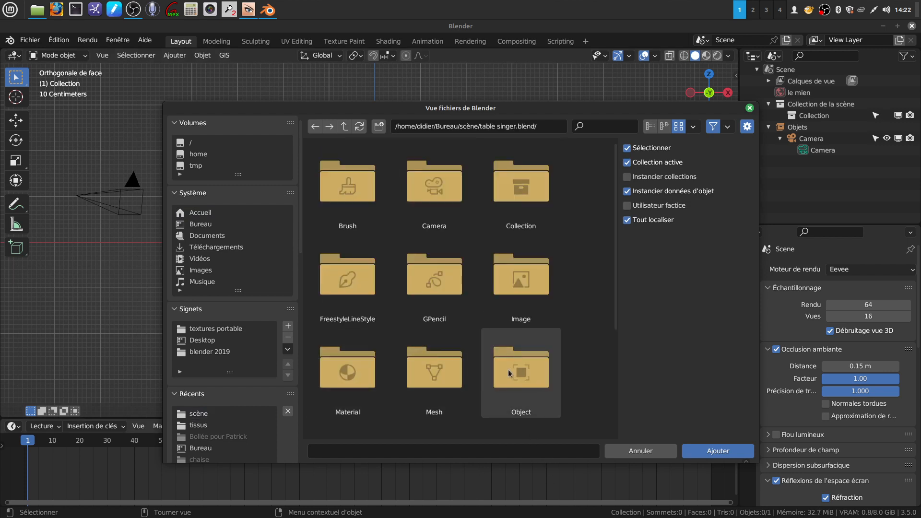
{"action": "double_click", "coordinate": [509, 374]}
{"action": "left_click", "coordinate": [445, 211]}
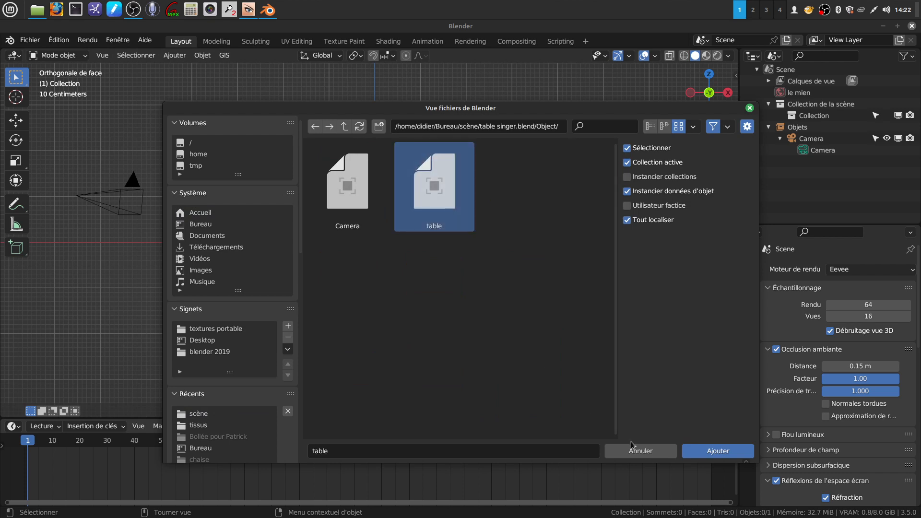
{"action": "left_click", "coordinate": [718, 451]}
{"action": "middle_click_drag", "start_coordinate": [477, 283], "coordinate": [433, 346]}
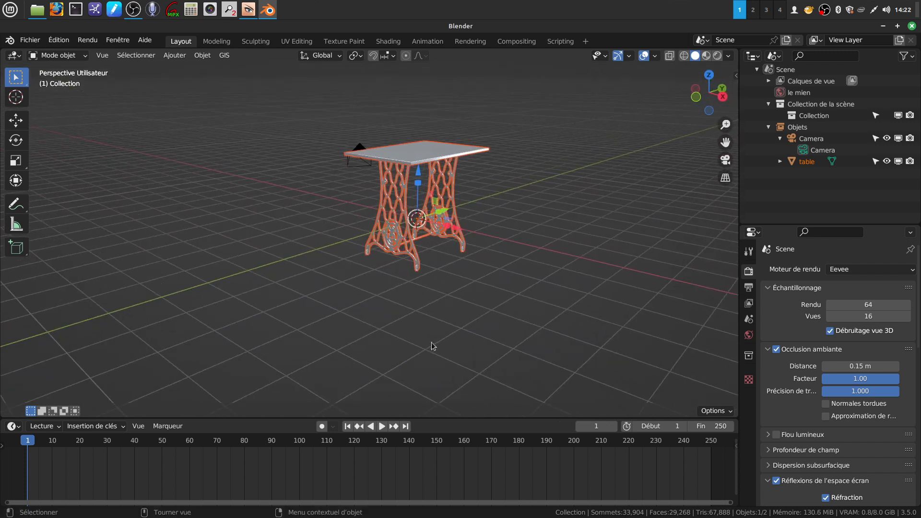
Raise the table vertically until its feet rest on the ground grid, and deselect it.
{"action": "left_click", "coordinate": [437, 307]}
{"action": "mouse_move", "coordinate": [441, 273]}
{"action": "middle_mouse_down"}
{"action": "mouse_move", "coordinate": [398, 263]}
{"action": "mouse_move", "coordinate": [427, 268]}
{"action": "middle_mouse_up"}
{"action": "left_click", "coordinate": [419, 216]}
{"action": "left_click_drag", "start_coordinate": [430, 178], "coordinate": [432, 161]}
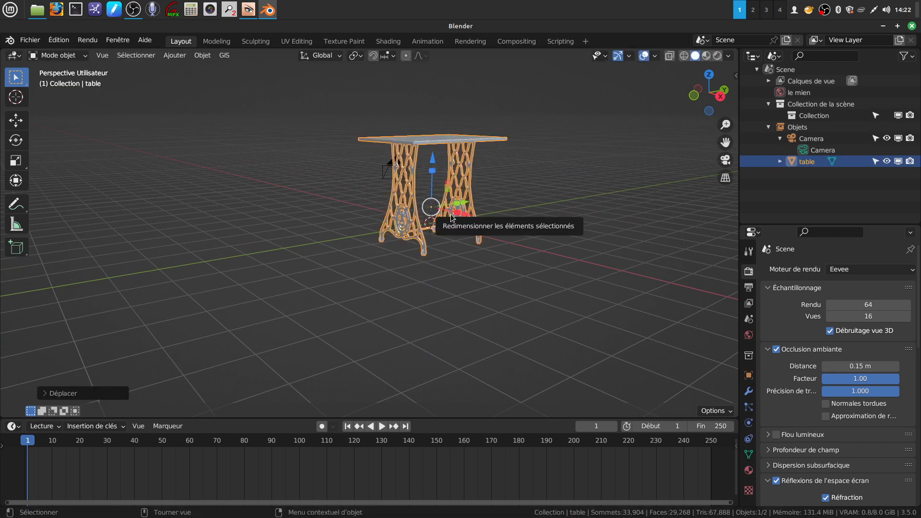
{"action": "key", "text": "KP_1"}
{"action": "left_click_drag", "start_coordinate": [341, 172], "coordinate": [348, 149]}
{"action": "middle_click_drag", "start_coordinate": [565, 220], "coordinate": [487, 235]}
{"action": "middle_click_drag", "start_coordinate": [528, 203], "coordinate": [426, 255]}
{"action": "left_click", "coordinate": [454, 279]}
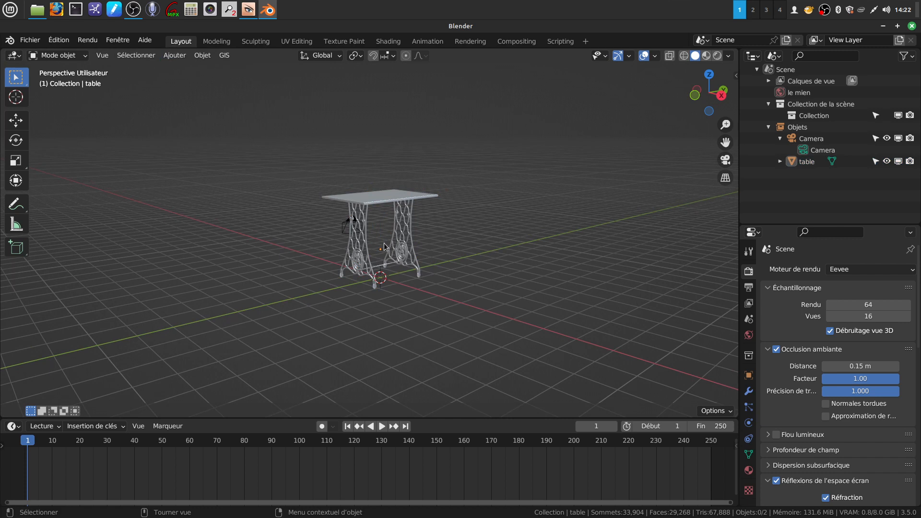
Rotate the table 90° about the global Z axis so its long side faces the front view.
{"action": "middle_click_drag", "start_coordinate": [387, 209], "coordinate": [316, 200]}
{"action": "middle_click_drag", "start_coordinate": [476, 258], "coordinate": [382, 253]}
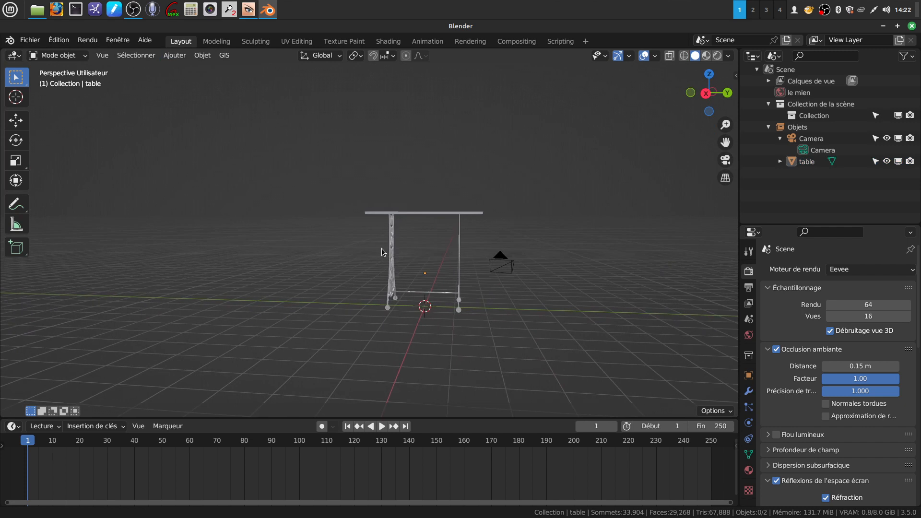
{"action": "middle_click_drag", "start_coordinate": [439, 260], "coordinate": [602, 254]}
{"action": "key", "text": "KP_1"}
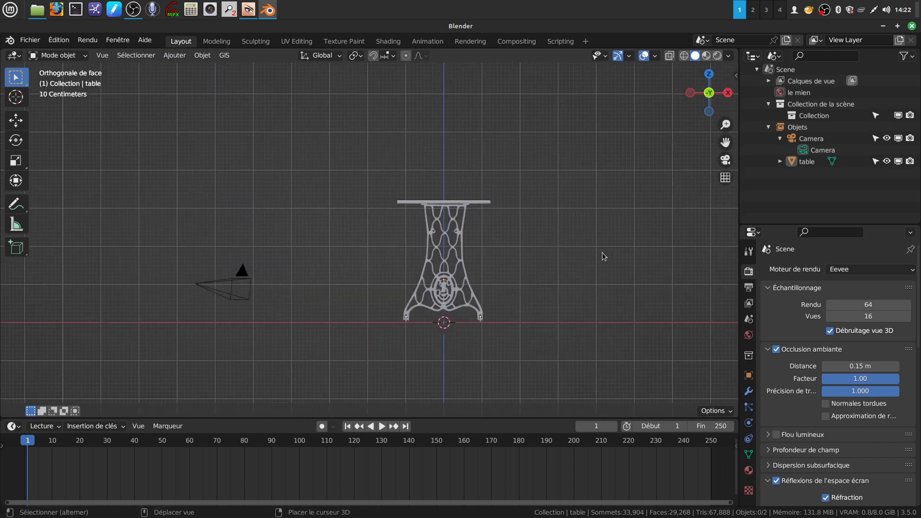
{"action": "left_click", "coordinate": [464, 202]}
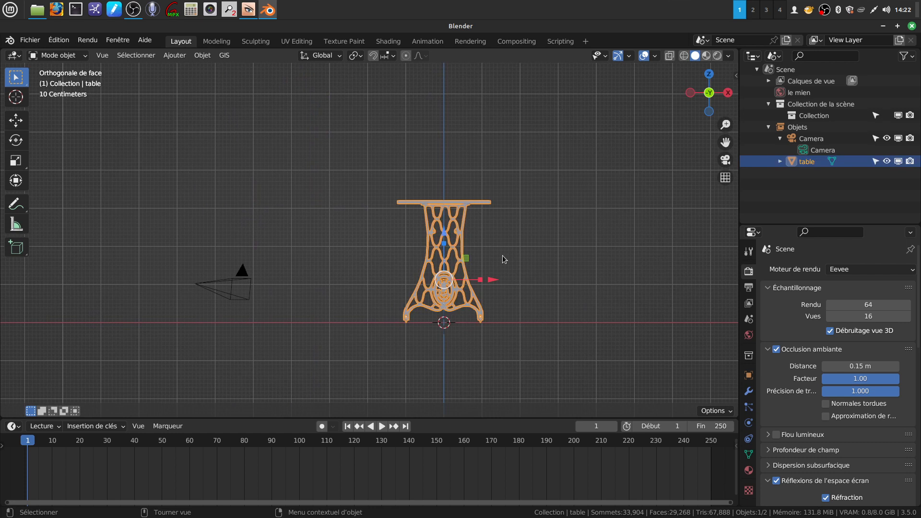
{"action": "type", "text": "rz"}
{"action": "type", "text": "90"}
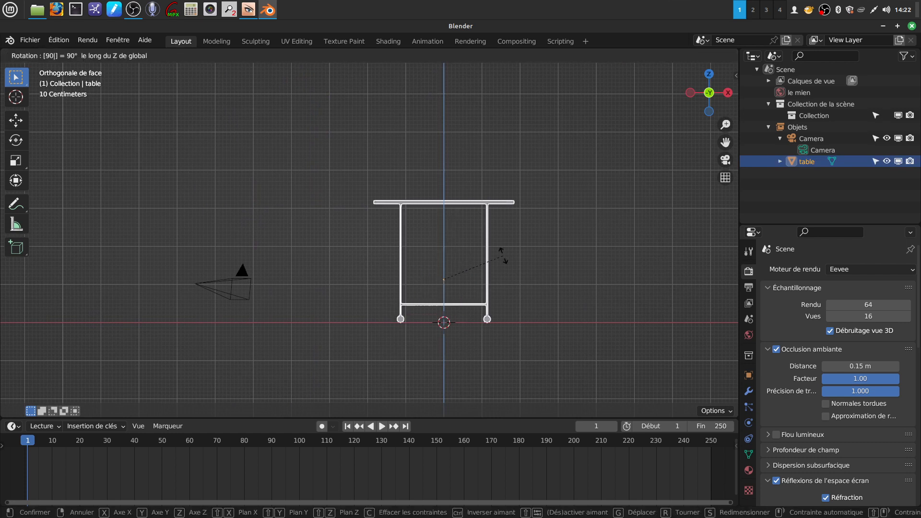
{"action": "key", "text": "Return"}
Add a mesh plane beneath the table and scale it up freehand into a large floor.
{"action": "scroll", "coordinate": [503, 240], "scroll_direction": "down", "scroll_amount": 3}
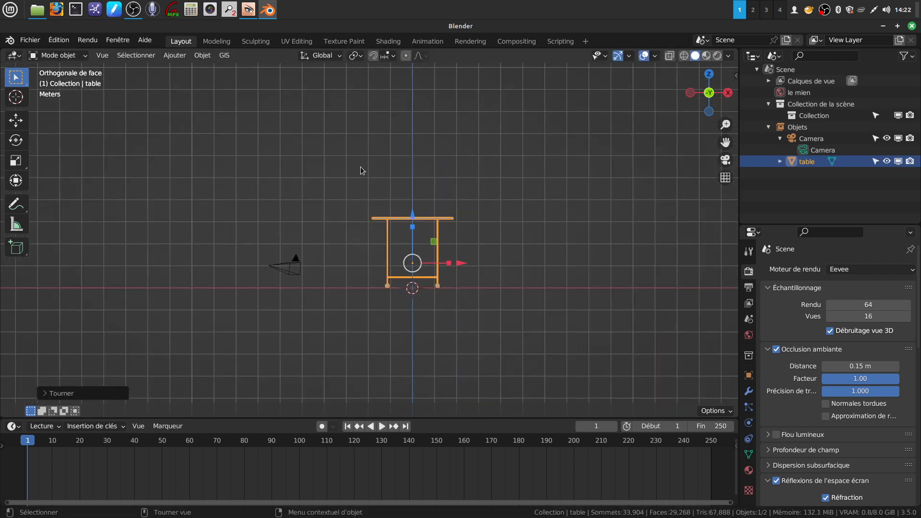
{"action": "left_click", "coordinate": [201, 57]}
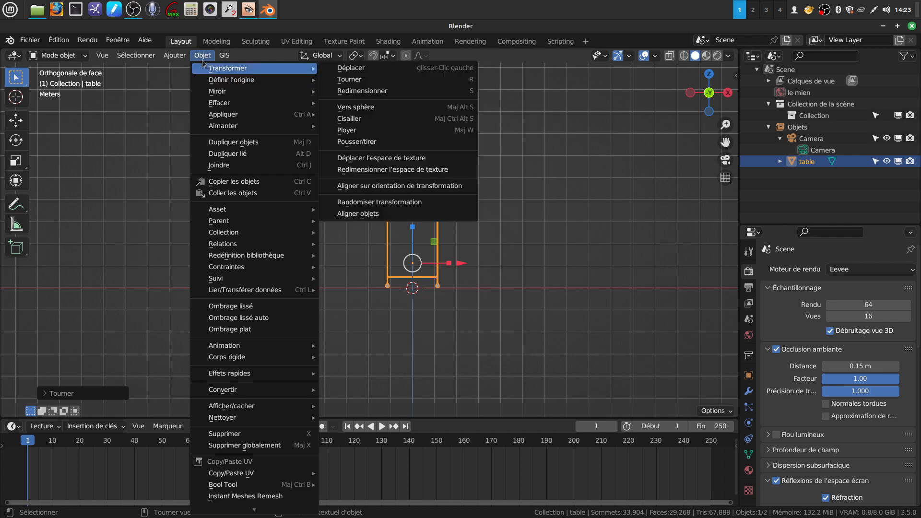
{"action": "mouse_move", "coordinate": [174, 55]}
{"action": "mouse_move", "coordinate": [216, 68]}
{"action": "left_click", "coordinate": [288, 68]}
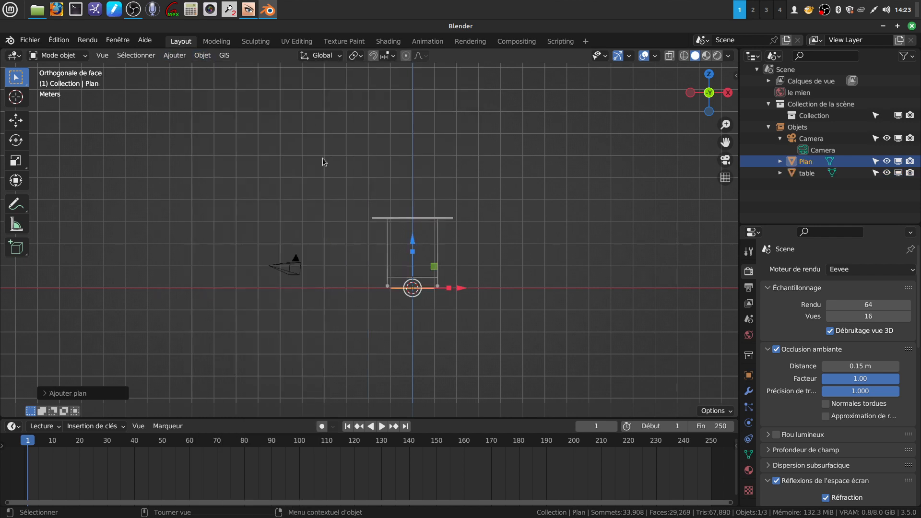
{"action": "scroll", "coordinate": [527, 322], "scroll_direction": "up", "scroll_amount": 3}
{"action": "scroll", "coordinate": [527, 322], "scroll_direction": "down", "scroll_amount": 3}
{"action": "key", "text": "s"}
{"action": "left_click", "coordinate": [510, 311]}
{"action": "middle_click_drag", "start_coordinate": [511, 311], "coordinate": [385, 219]}
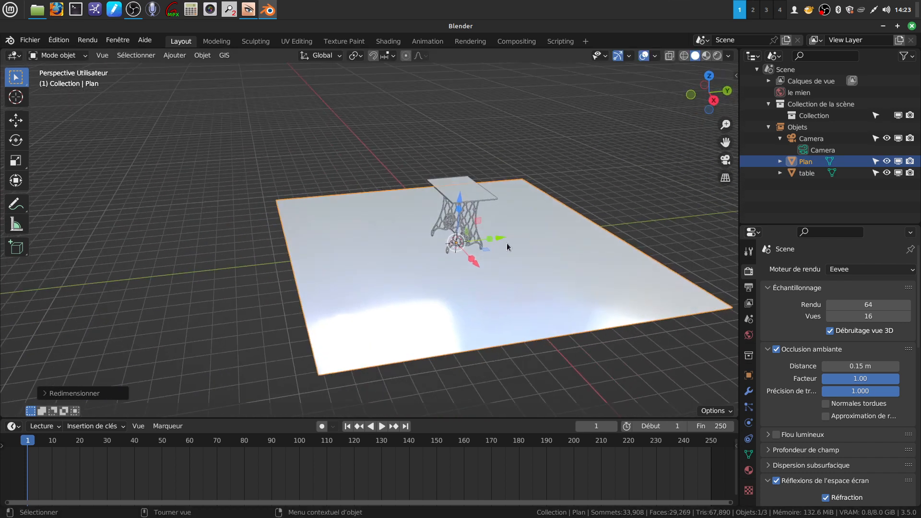
Shift the floor plane along the Y axis relative to the table.
{"action": "key", "text": "g"}
{"action": "key", "text": "y"}
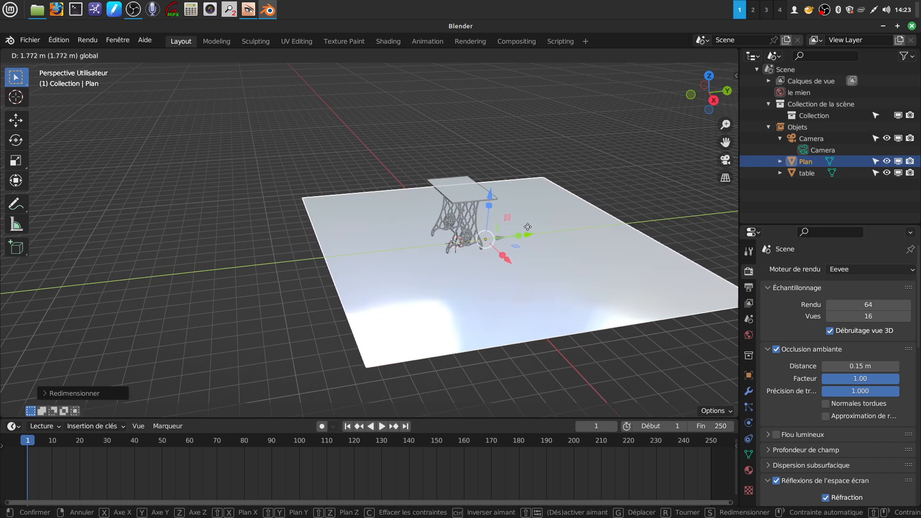
{"action": "left_click", "coordinate": [506, 235]}
Extrude the floor plane's back edge straight up into a back wall and raise its top edge further.
{"action": "middle_click_drag", "start_coordinate": [507, 235], "coordinate": [432, 272]}
{"action": "scroll", "coordinate": [408, 249], "scroll_direction": "up", "scroll_amount": 2}
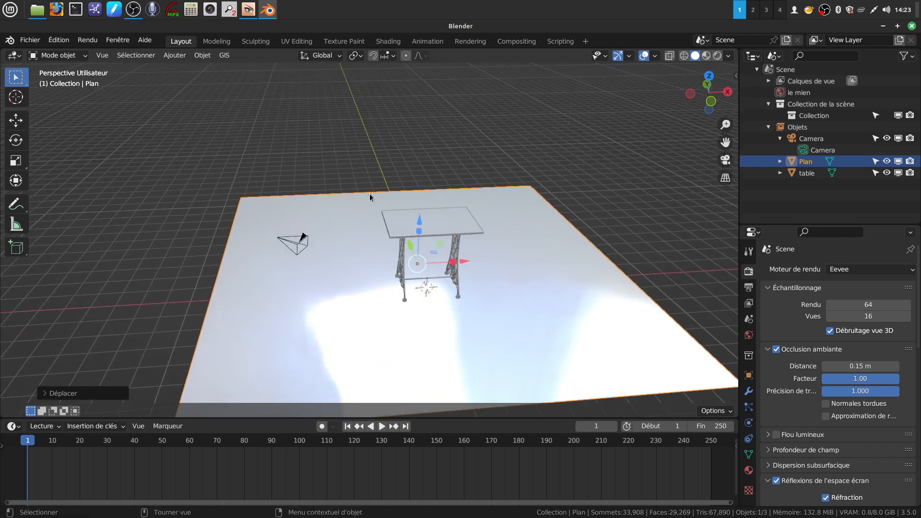
{"action": "key", "text": "Tab"}
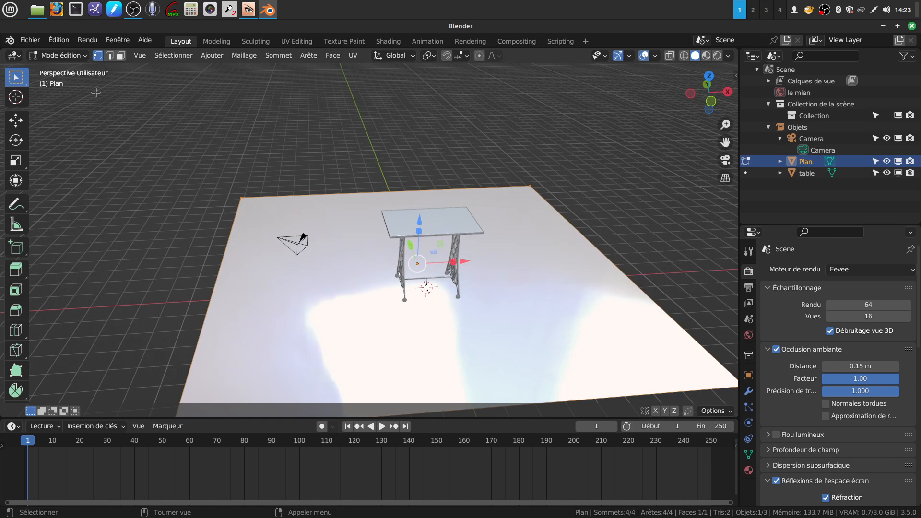
{"action": "left_click", "coordinate": [109, 56]}
{"action": "left_click", "coordinate": [366, 191]}
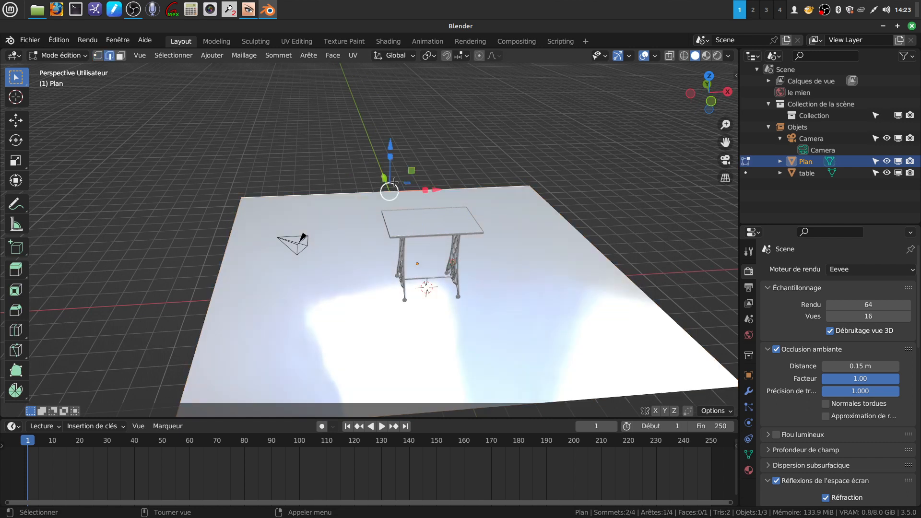
{"action": "middle_click_drag", "start_coordinate": [367, 192], "coordinate": [380, 167]}
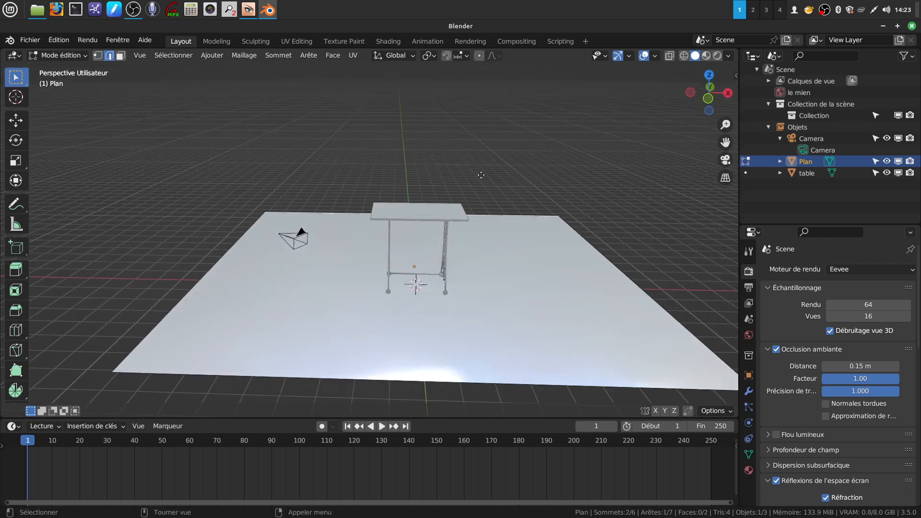
{"action": "key", "text": "e"}
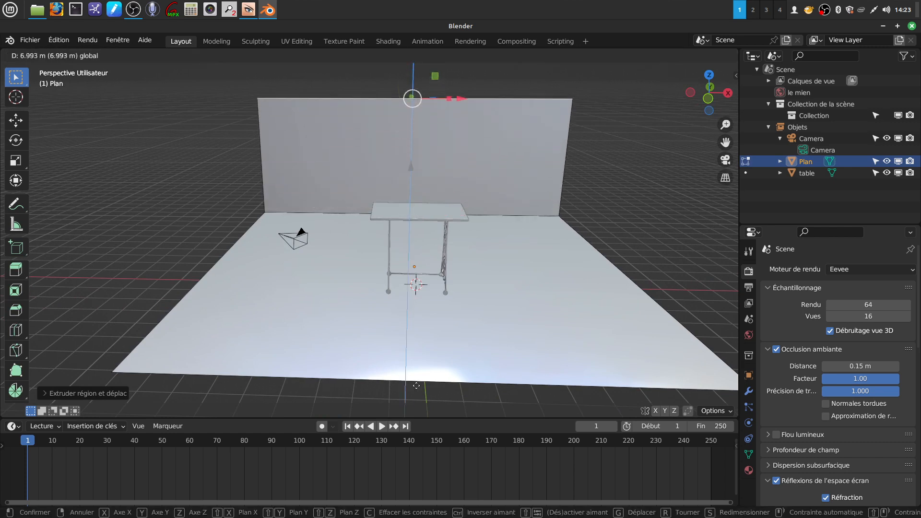
{"action": "left_click", "coordinate": [411, 106]}
{"action": "scroll", "coordinate": [415, 221], "scroll_direction": "down", "scroll_amount": 3}
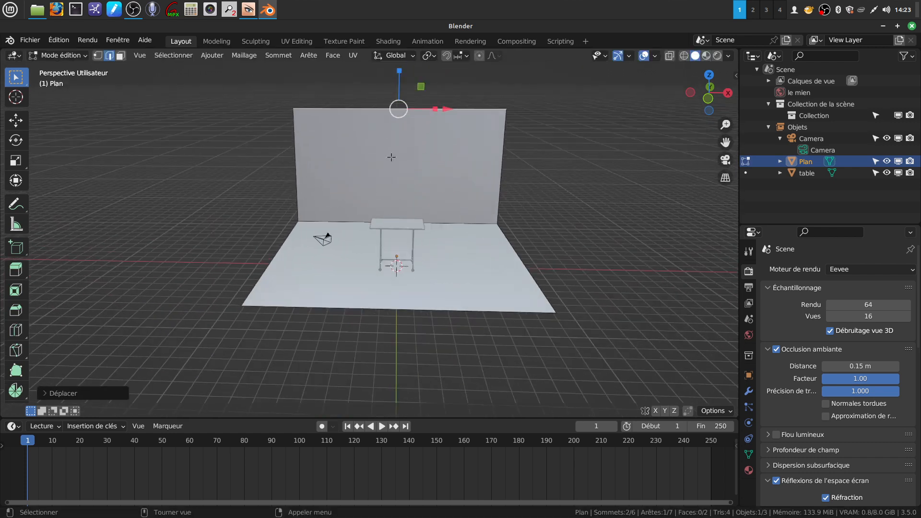
{"action": "scroll", "coordinate": [403, 82], "scroll_direction": "down", "scroll_amount": 1}
{"action": "left_click_drag", "start_coordinate": [390, 110], "coordinate": [390, 97]}
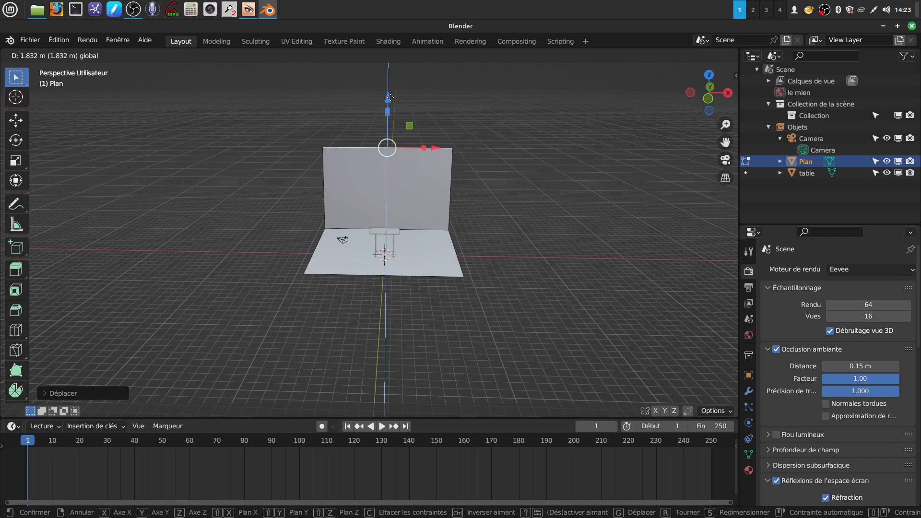
Add one horizontal loop cut across the back wall and slide it close to the floor to outline a skirting strip.
{"action": "scroll", "coordinate": [439, 232], "scroll_direction": "up", "scroll_amount": 5}
{"action": "mouse_move", "coordinate": [438, 233]}
{"action": "middle_mouse_down"}
{"action": "mouse_move", "coordinate": [446, 203]}
{"action": "mouse_move", "coordinate": [446, 222]}
{"action": "middle_mouse_up"}
{"action": "middle_click_drag", "start_coordinate": [252, 315], "coordinate": [391, 341], "text": "shift"}
{"action": "scroll", "coordinate": [331, 286], "scroll_direction": "up", "scroll_amount": 3}
{"action": "mouse_move", "coordinate": [331, 286]}
{"action": "middle_mouse_down"}
{"action": "mouse_move", "coordinate": [318, 261]}
{"action": "mouse_move", "coordinate": [318, 282]}
{"action": "middle_mouse_up"}
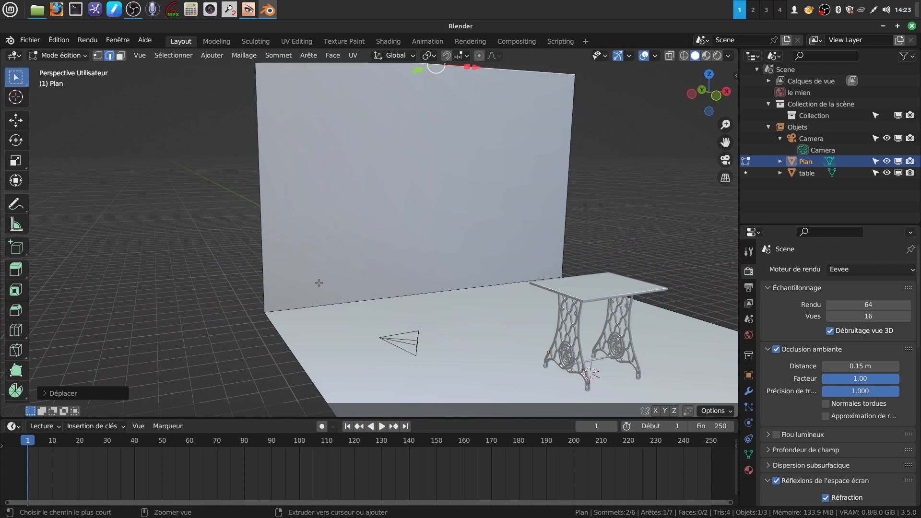
{"action": "key", "text": "ctrl+r"}
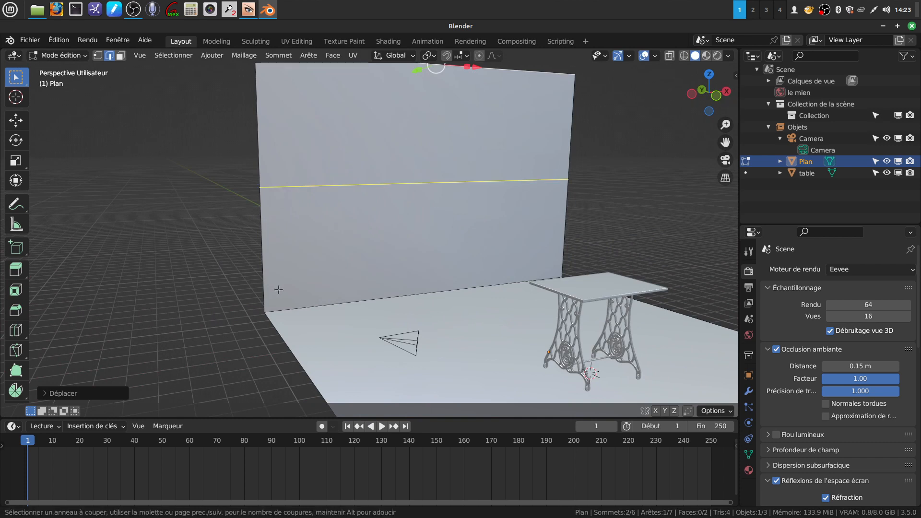
{"action": "left_click", "coordinate": [281, 290]}
{"action": "left_click", "coordinate": [282, 395]}
Extrude the wall face above the skirting strip and move it back along Y by about 0.16 m.
{"action": "middle_click_drag", "start_coordinate": [282, 395], "coordinate": [449, 348]}
{"action": "middle_click_drag", "start_coordinate": [353, 258], "coordinate": [361, 282]}
{"action": "middle_click_drag", "start_coordinate": [419, 308], "coordinate": [399, 297]}
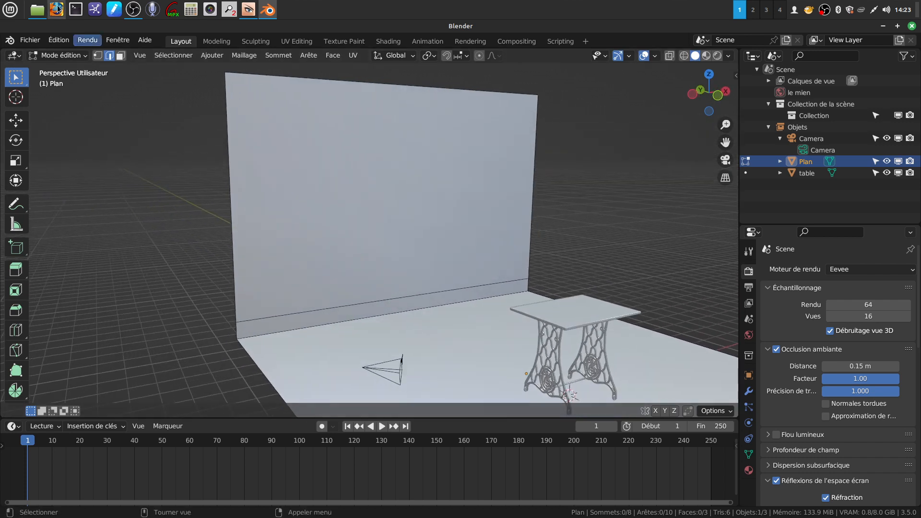
{"action": "left_click", "coordinate": [122, 56]}
{"action": "left_click", "coordinate": [409, 269]}
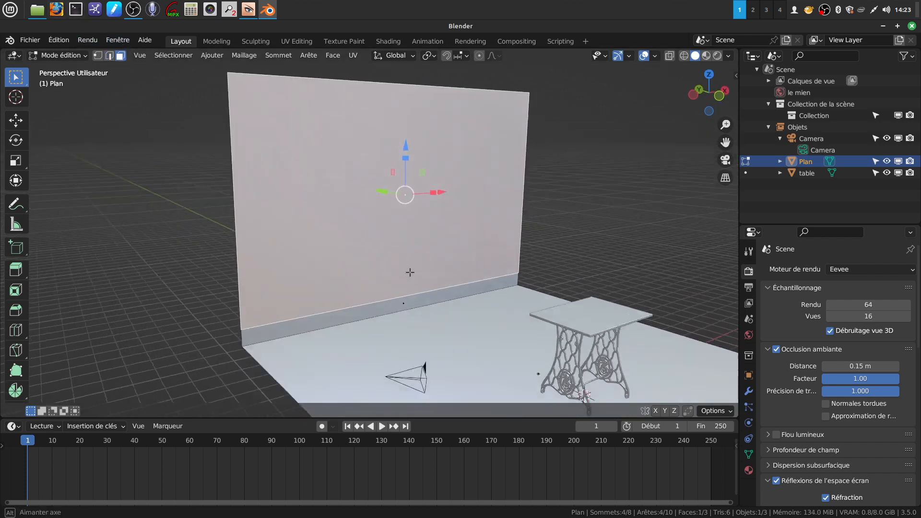
{"action": "middle_click_drag", "start_coordinate": [409, 269], "coordinate": [412, 258]}
{"action": "scroll", "coordinate": [404, 261], "scroll_direction": "up", "scroll_amount": 2}
{"action": "key", "text": "e"}
{"action": "left_click", "coordinate": [369, 255]}
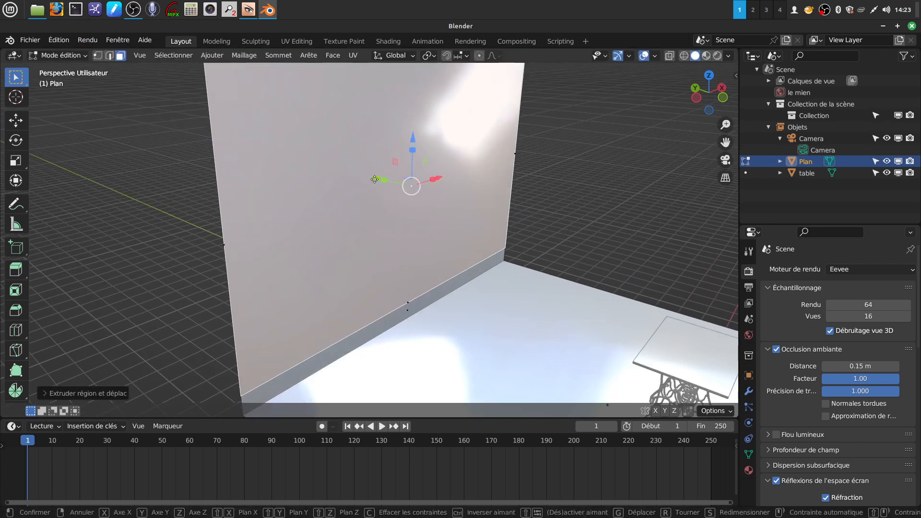
{"action": "key", "text": "g"}
{"action": "key", "text": "y"}
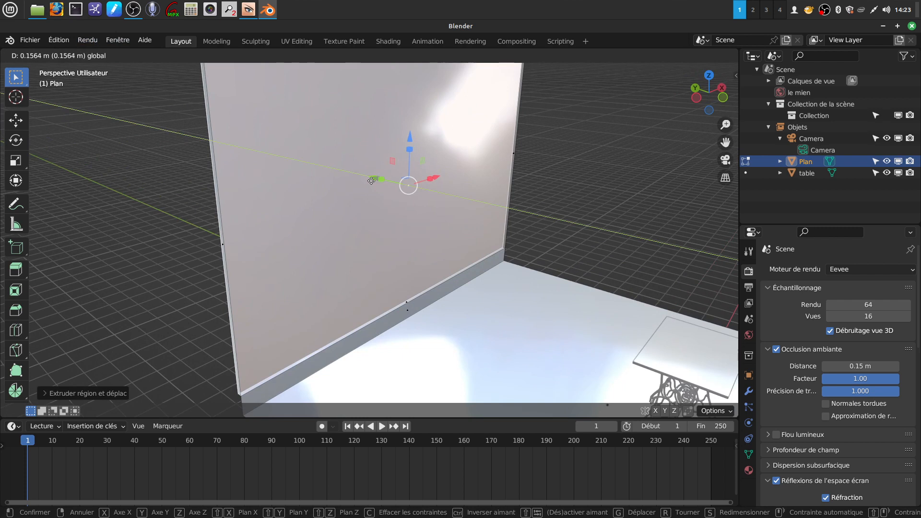
{"action": "left_click", "coordinate": [371, 181]}
{"action": "middle_click_drag", "start_coordinate": [422, 251], "coordinate": [378, 232]}
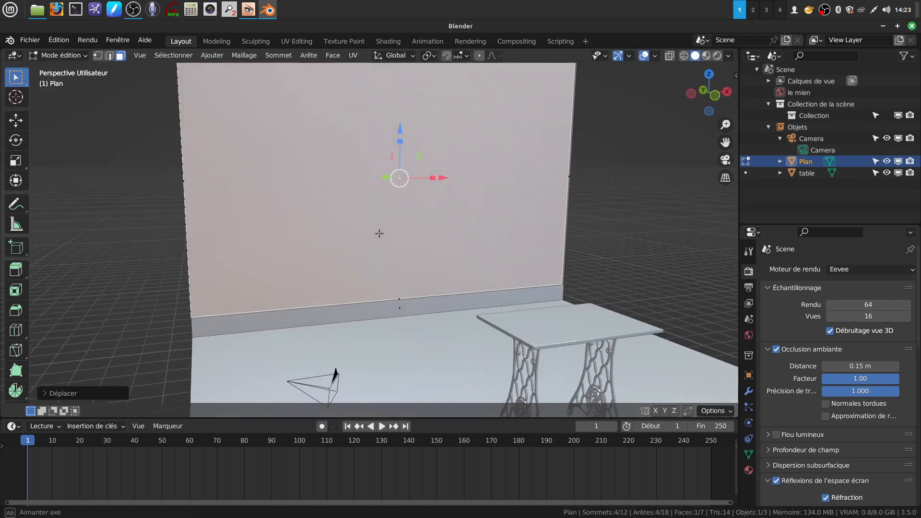
{"action": "scroll", "coordinate": [379, 232], "scroll_direction": "up", "scroll_amount": 5}
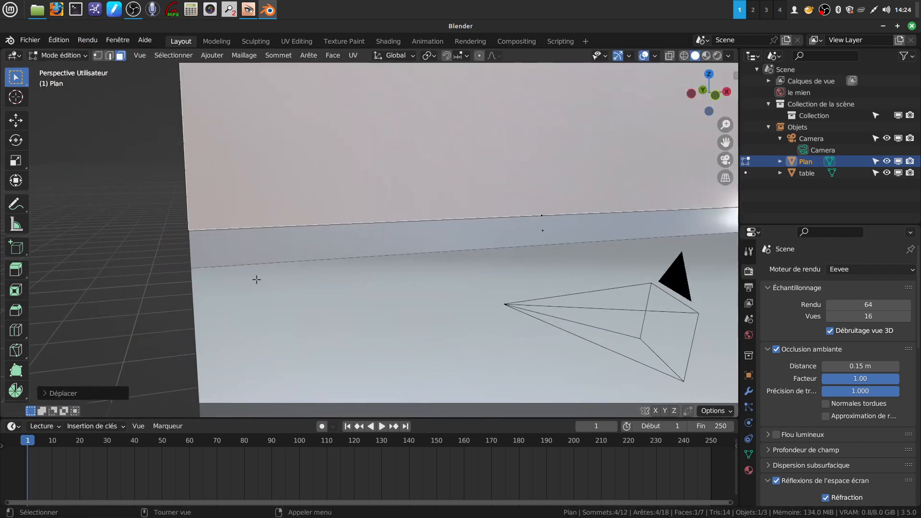
{"action": "middle_click_drag", "start_coordinate": [261, 273], "coordinate": [207, 282]}
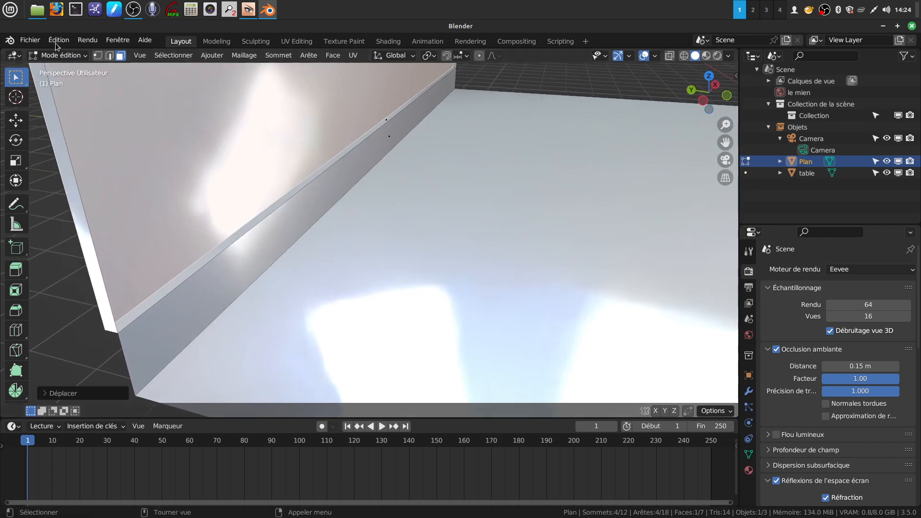
{"action": "left_click", "coordinate": [110, 55]}
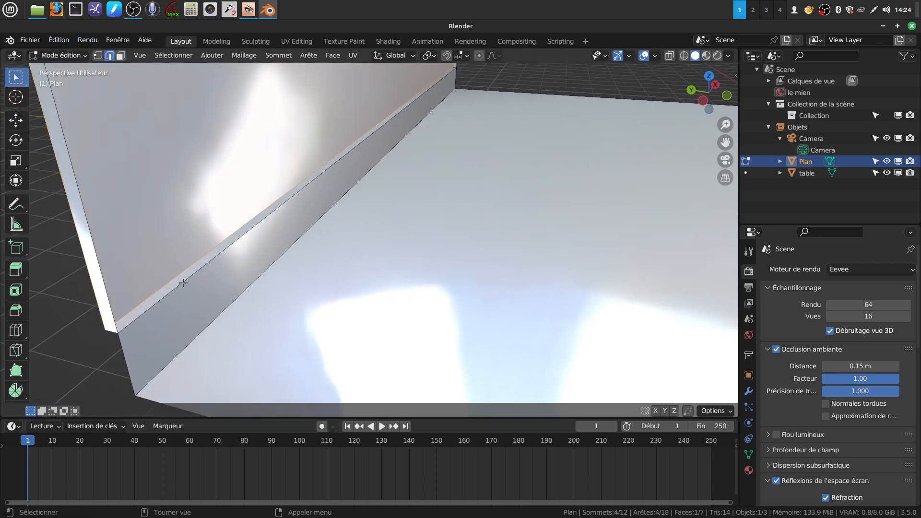
{"action": "left_click", "coordinate": [181, 283]}
{"action": "middle_click_drag", "start_coordinate": [181, 282], "coordinate": [202, 240]}
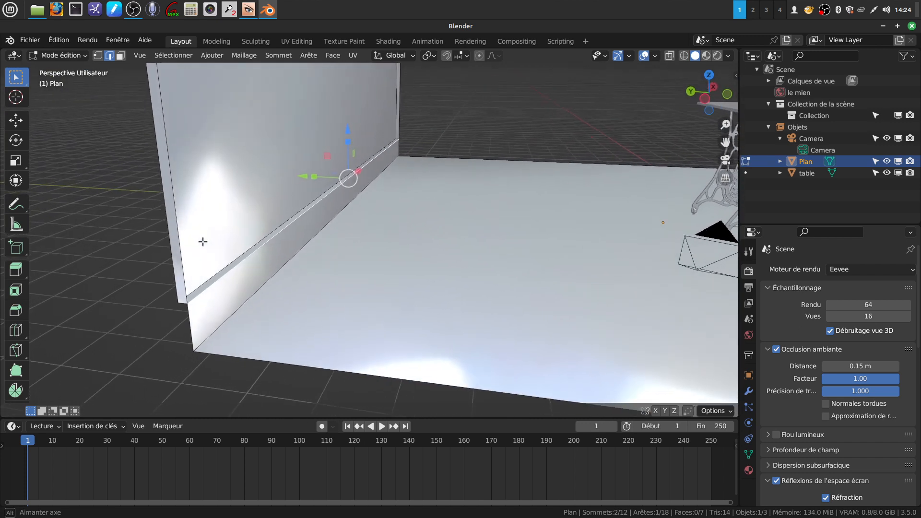
Delete the two narrow side faces that the extrusion left at the ends of the back wall.
{"action": "left_click", "coordinate": [120, 56]}
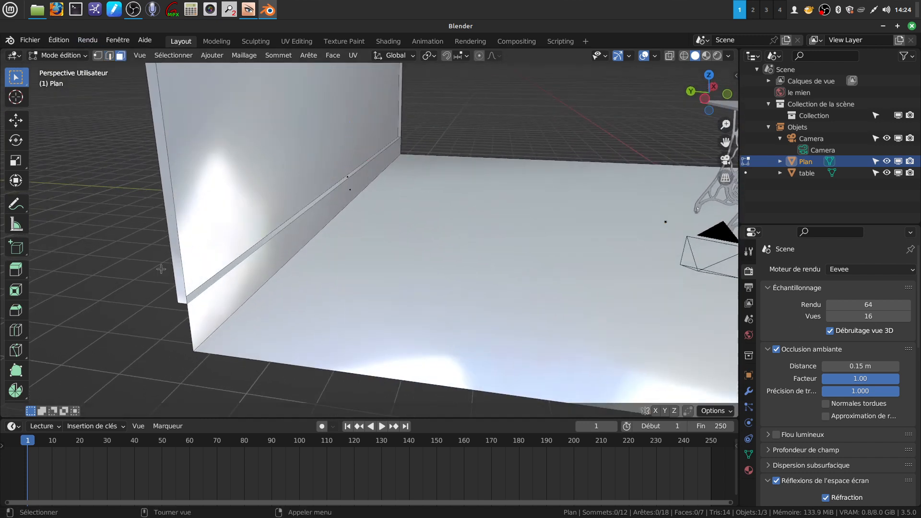
{"action": "left_click", "coordinate": [178, 272]}
{"action": "scroll", "coordinate": [374, 238], "scroll_direction": "down", "scroll_amount": 4}
{"action": "middle_click_drag", "start_coordinate": [528, 278], "coordinate": [357, 275]}
{"action": "scroll", "coordinate": [419, 292], "scroll_direction": "down", "scroll_amount": 4}
{"action": "middle_click_drag", "start_coordinate": [458, 274], "coordinate": [405, 286], "text": "shift"}
{"action": "scroll", "coordinate": [370, 271], "scroll_direction": "up", "scroll_amount": 4}
{"action": "left_click", "coordinate": [362, 274], "text": "shift"}
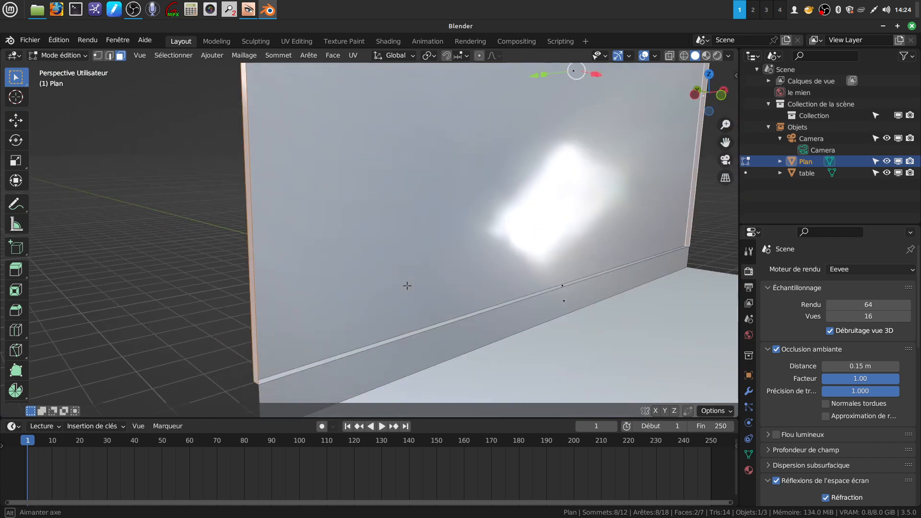
{"action": "key", "text": "x"}
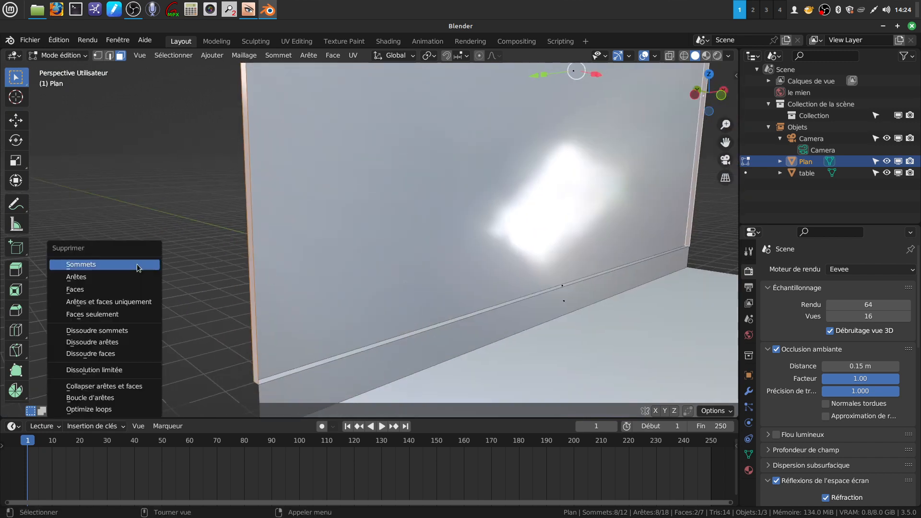
{"action": "left_click", "coordinate": [114, 289]}
Bevel the skirting strip's upper front edge narrowly with three segments and return to Object Mode.
{"action": "middle_click_drag", "start_coordinate": [324, 325], "coordinate": [306, 300]}
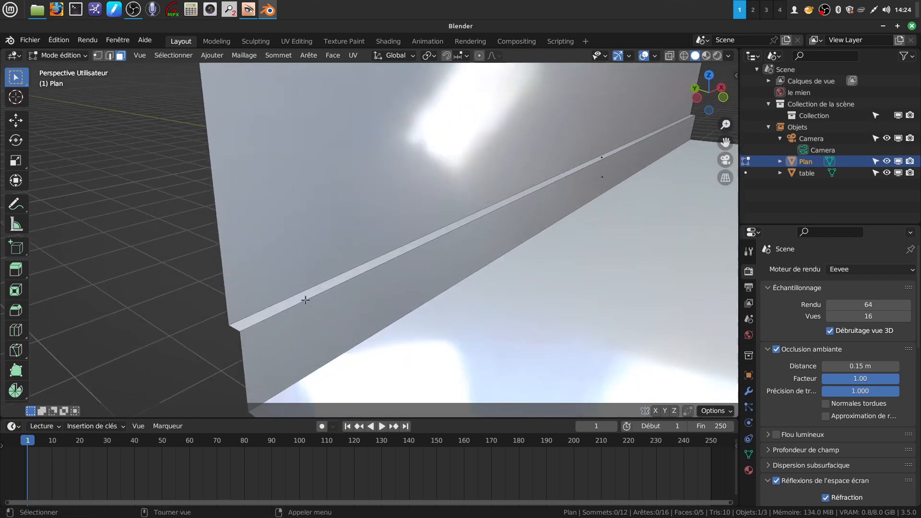
{"action": "left_click", "coordinate": [308, 312]}
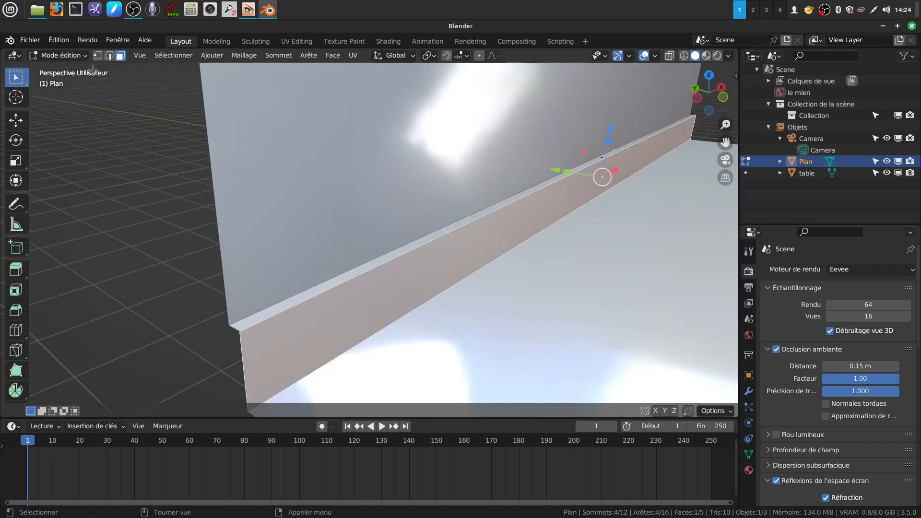
{"action": "left_click", "coordinate": [114, 56]}
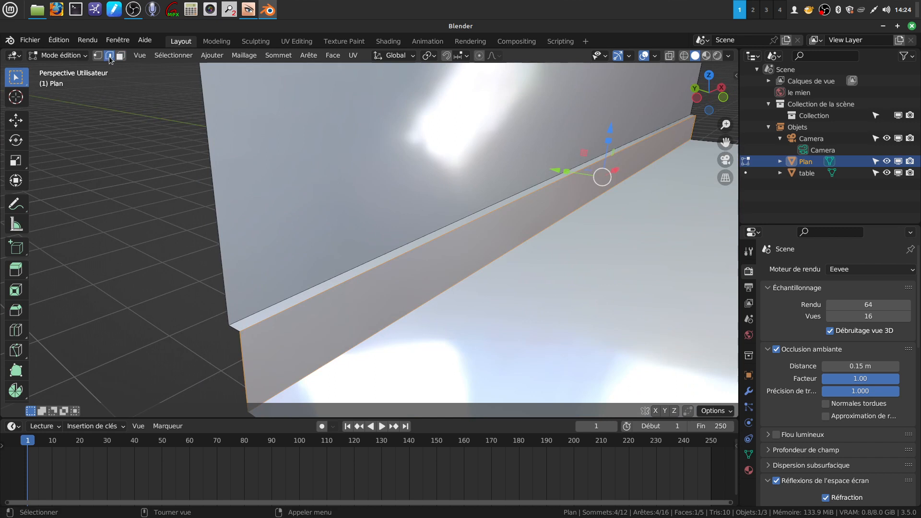
{"action": "left_click", "coordinate": [292, 304]}
{"action": "middle_click_drag", "start_coordinate": [309, 325], "coordinate": [330, 283]}
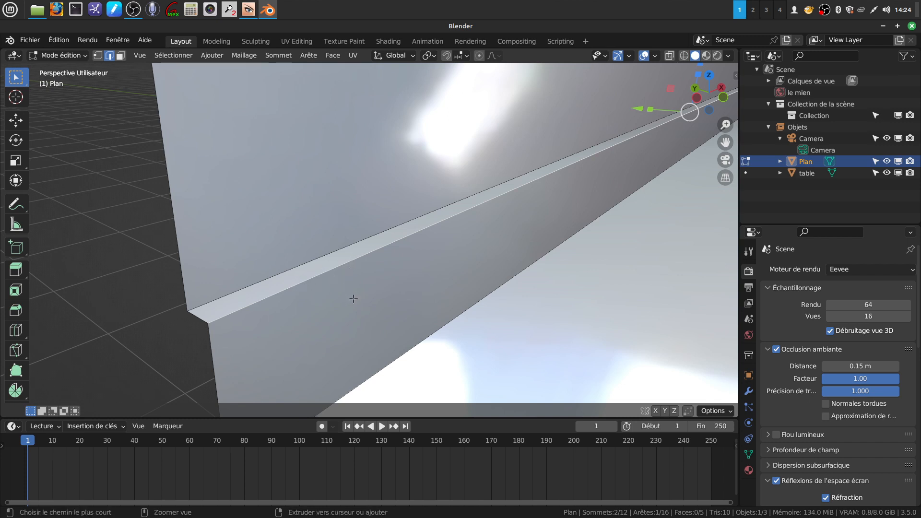
{"action": "key", "text": "ctrl+b"}
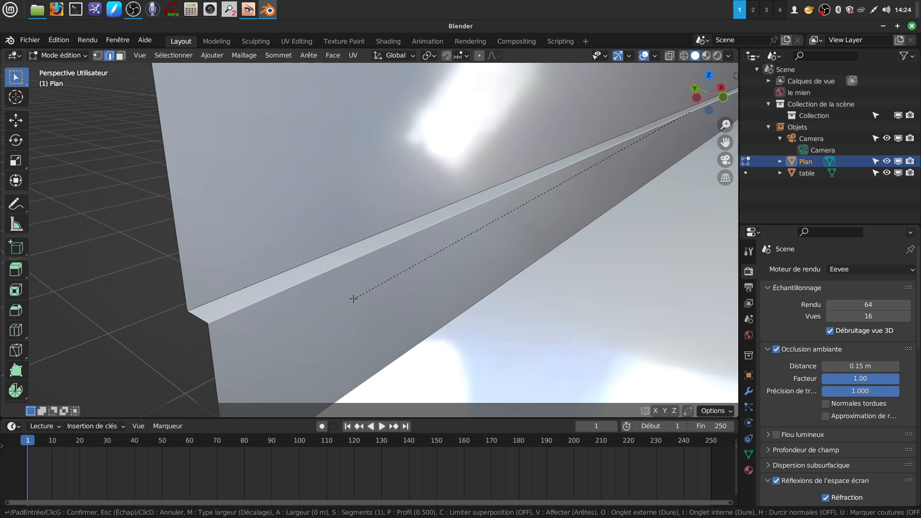
{"action": "scroll", "coordinate": [352, 300], "scroll_direction": "up", "scroll_amount": 2}
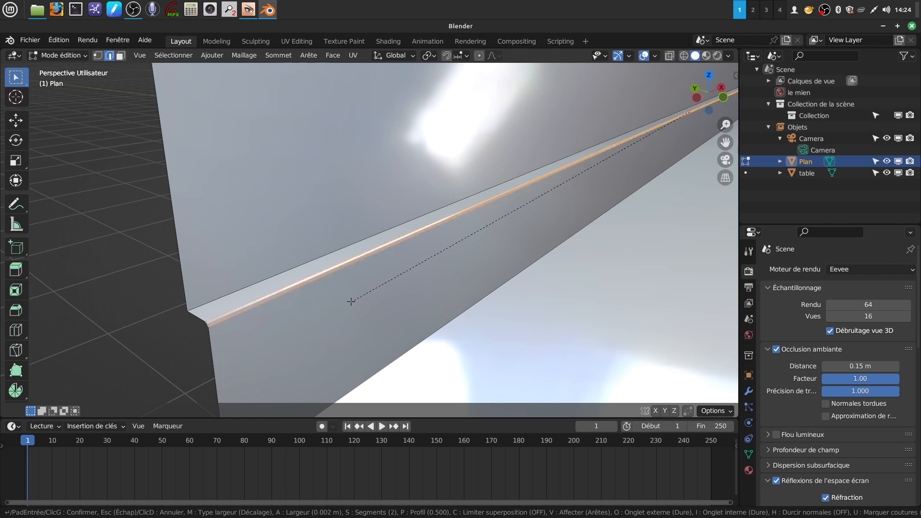
{"action": "left_click", "coordinate": [351, 301]}
{"action": "middle_click_drag", "start_coordinate": [349, 303], "coordinate": [353, 272]}
{"action": "key", "text": "Tab"}
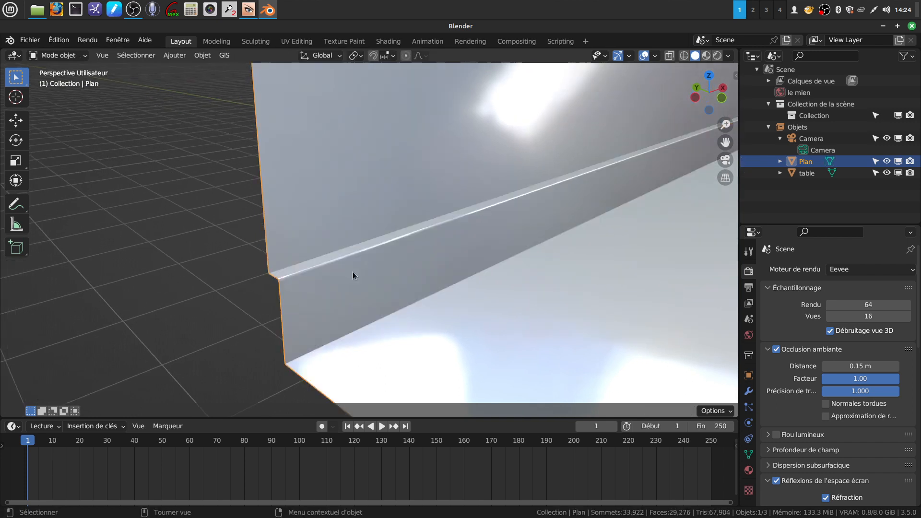
Scale the floor and wall object freehand along the X axis to make the room noticeably wider.
{"action": "scroll", "coordinate": [354, 274], "scroll_direction": "down", "scroll_amount": 6}
{"action": "middle_click_drag", "start_coordinate": [448, 278], "coordinate": [310, 269], "text": "shift"}
{"action": "scroll", "coordinate": [361, 282], "scroll_direction": "down", "scroll_amount": 4}
{"action": "middle_click_drag", "start_coordinate": [527, 267], "coordinate": [469, 256], "text": "shift"}
{"action": "scroll", "coordinate": [415, 243], "scroll_direction": "down", "scroll_amount": 3}
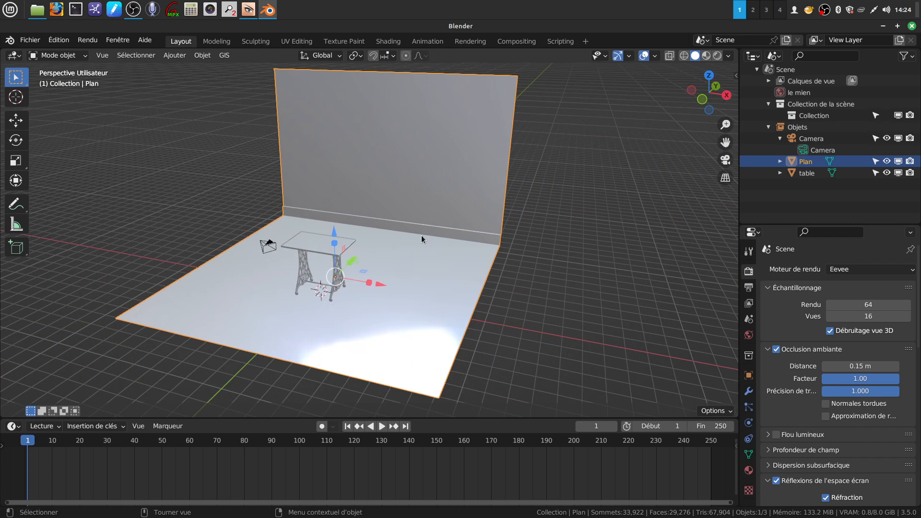
{"action": "middle_click_drag", "start_coordinate": [422, 235], "coordinate": [462, 232]}
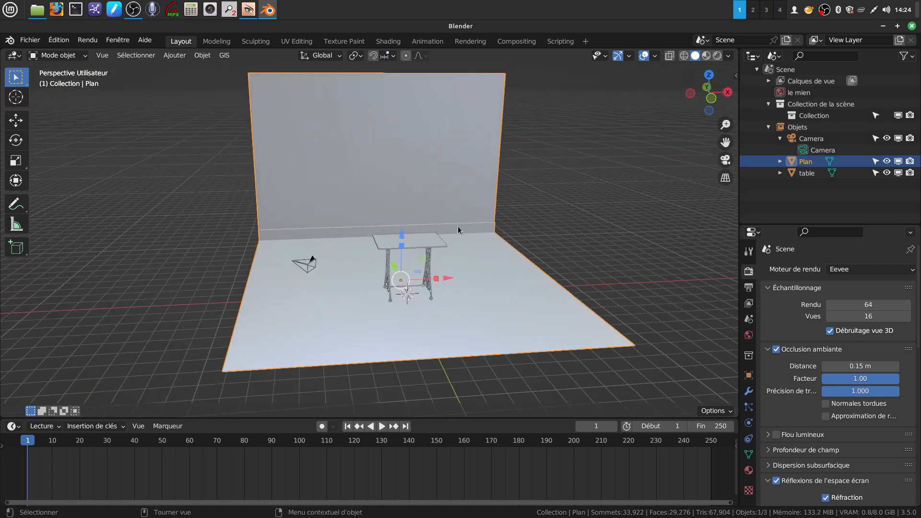
{"action": "middle_click_drag", "start_coordinate": [449, 282], "coordinate": [433, 301]}
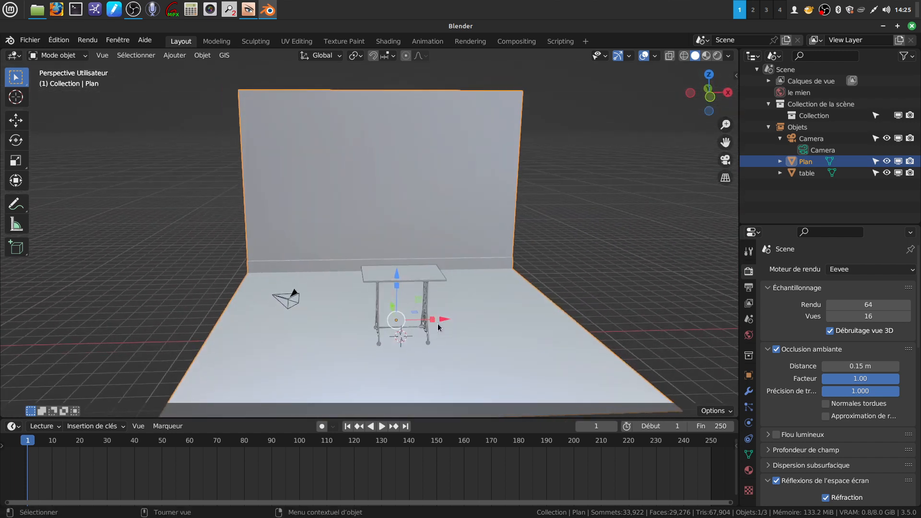
{"action": "left_click_drag", "start_coordinate": [434, 321], "coordinate": [449, 320]}
{"action": "middle_click_drag", "start_coordinate": [464, 314], "coordinate": [439, 328], "text": "shift"}
{"action": "left_click_drag", "start_coordinate": [436, 332], "coordinate": [437, 333]}
Apply all transformations to the widened floor and wall object.
{"action": "middle_click_drag", "start_coordinate": [455, 307], "coordinate": [527, 319]}
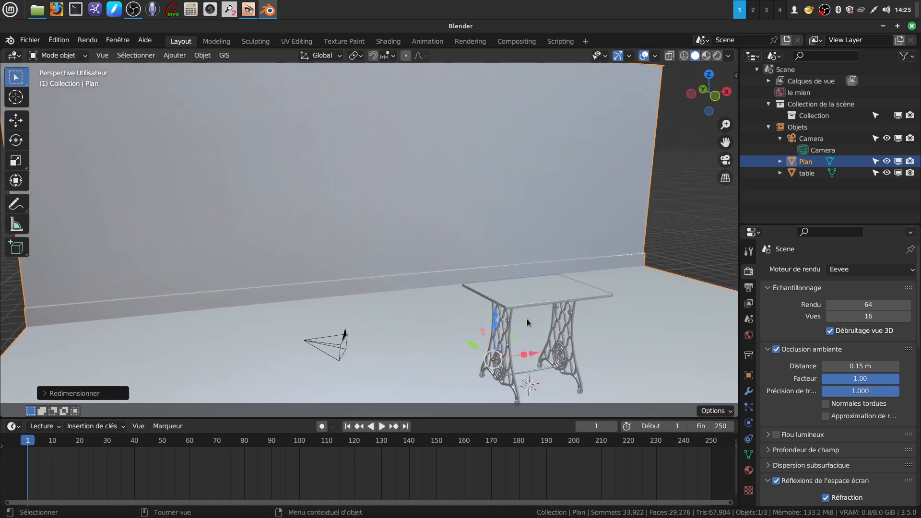
{"action": "scroll", "coordinate": [527, 319], "scroll_direction": "down", "scroll_amount": 4}
{"action": "middle_click_drag", "start_coordinate": [410, 302], "coordinate": [396, 319]}
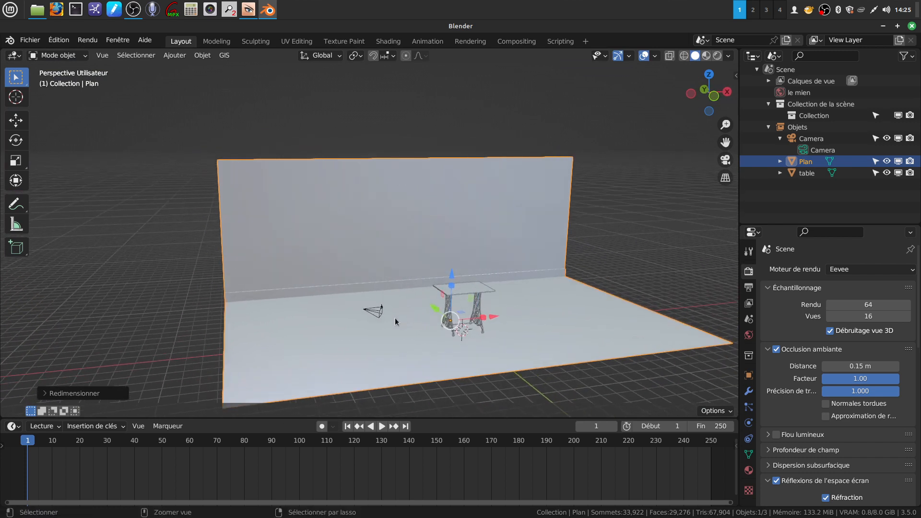
{"action": "key", "text": "ctrl+a"}
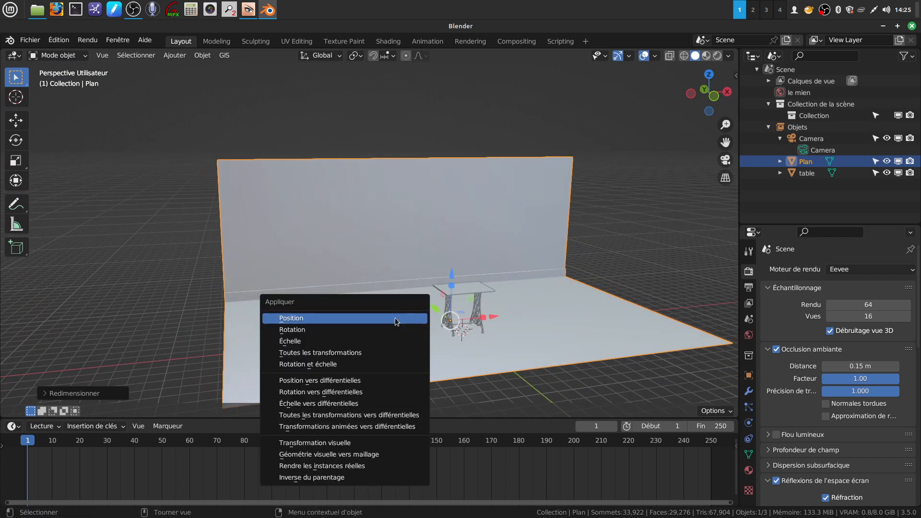
{"action": "left_click", "coordinate": [366, 353]}
In Edit Mode, select all faces of the skirting strip: its front, the bevel faces and the top ledge.
{"action": "middle_click_drag", "start_coordinate": [367, 354], "coordinate": [392, 334]}
{"action": "middle_click_drag", "start_coordinate": [379, 248], "coordinate": [374, 216]}
{"action": "scroll", "coordinate": [376, 299], "scroll_direction": "up", "scroll_amount": 1}
{"action": "middle_click_drag", "start_coordinate": [378, 289], "coordinate": [431, 291], "text": "shift"}
{"action": "scroll", "coordinate": [351, 327], "scroll_direction": "up", "scroll_amount": 4}
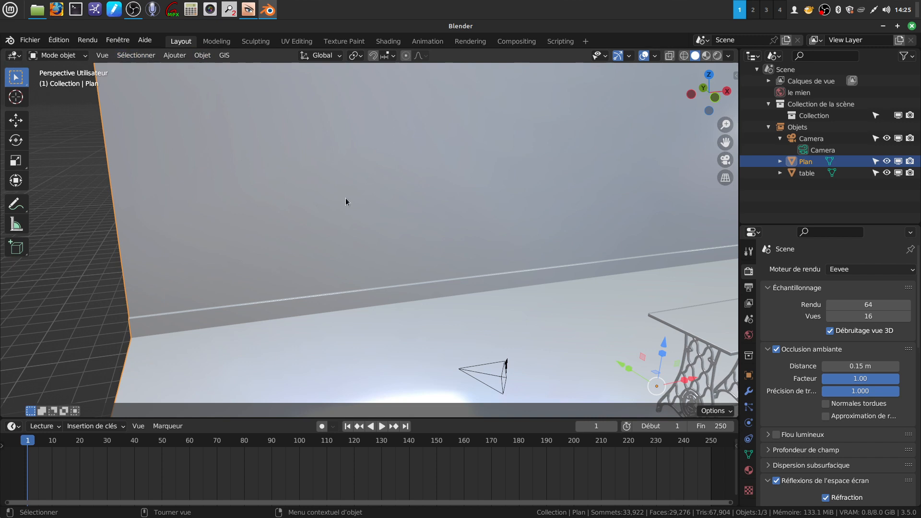
{"action": "scroll", "coordinate": [403, 255], "scroll_direction": "down", "scroll_amount": 6}
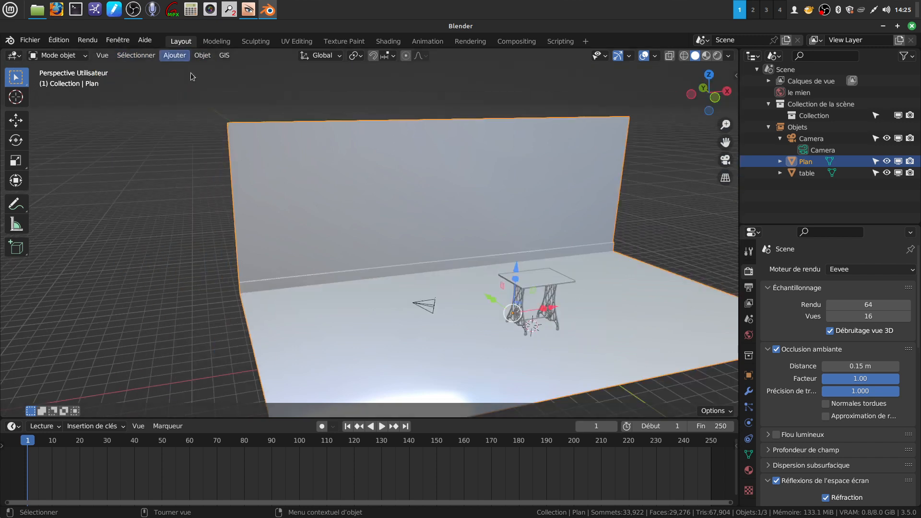
{"action": "key", "text": "Tab"}
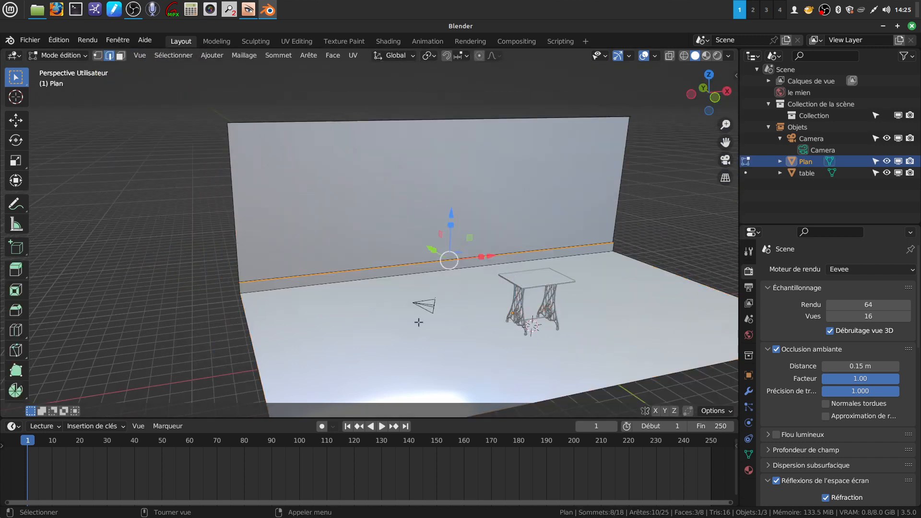
{"action": "left_click", "coordinate": [120, 55]}
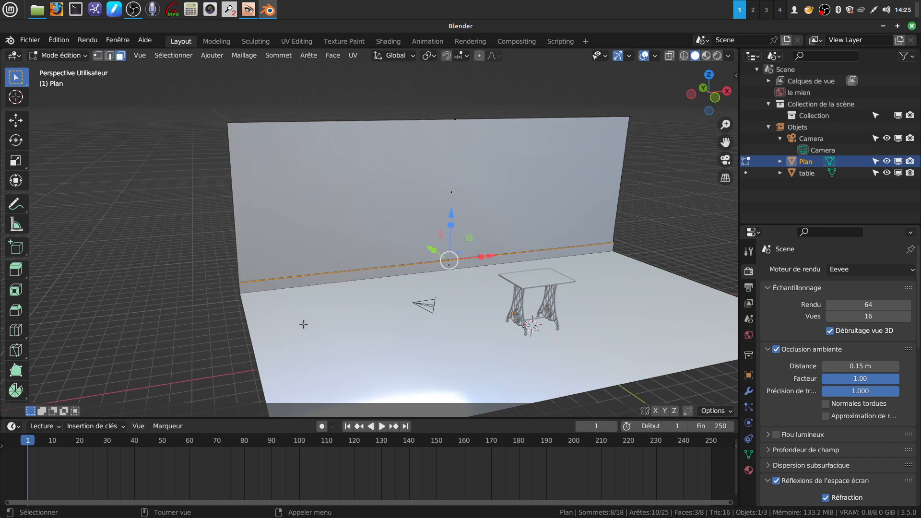
{"action": "scroll", "coordinate": [302, 319], "scroll_direction": "up", "scroll_amount": 4}
{"action": "left_click", "coordinate": [302, 311]}
{"action": "middle_click_drag", "start_coordinate": [307, 309], "coordinate": [442, 254], "text": "shift"}
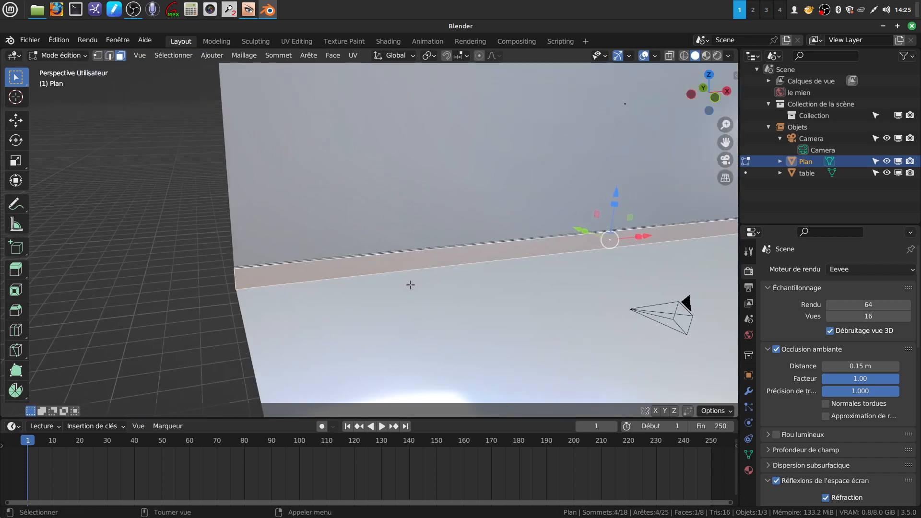
{"action": "scroll", "coordinate": [391, 280], "scroll_direction": "up", "scroll_amount": 4}
{"action": "middle_click_drag", "start_coordinate": [387, 281], "coordinate": [398, 307]}
{"action": "key", "text": "c"}
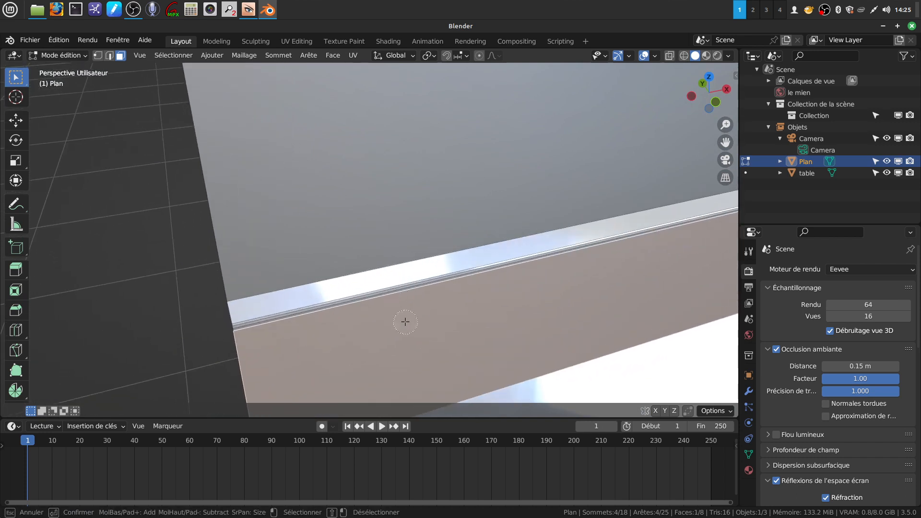
{"action": "left_click", "coordinate": [379, 294]}
{"action": "right_click", "coordinate": [379, 296]}
{"action": "middle_click_drag", "start_coordinate": [386, 294], "coordinate": [218, 304]}
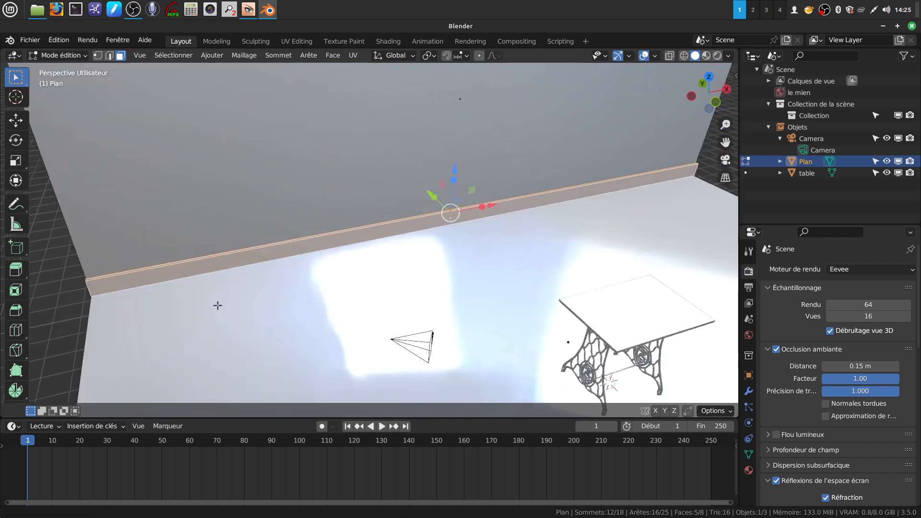
Create a new material on the floor and wall object while the skirting faces are selected.
{"action": "scroll", "coordinate": [425, 269], "scroll_direction": "down", "scroll_amount": 4}
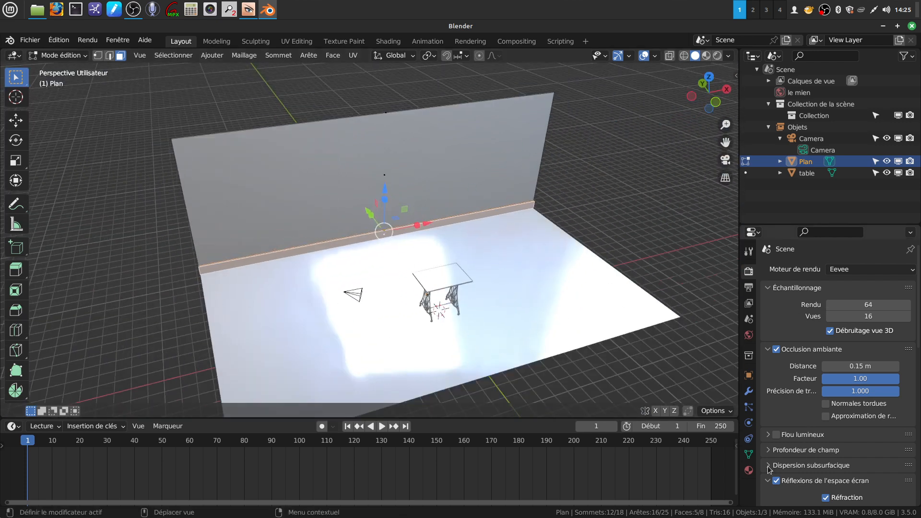
{"action": "left_click", "coordinate": [749, 470]}
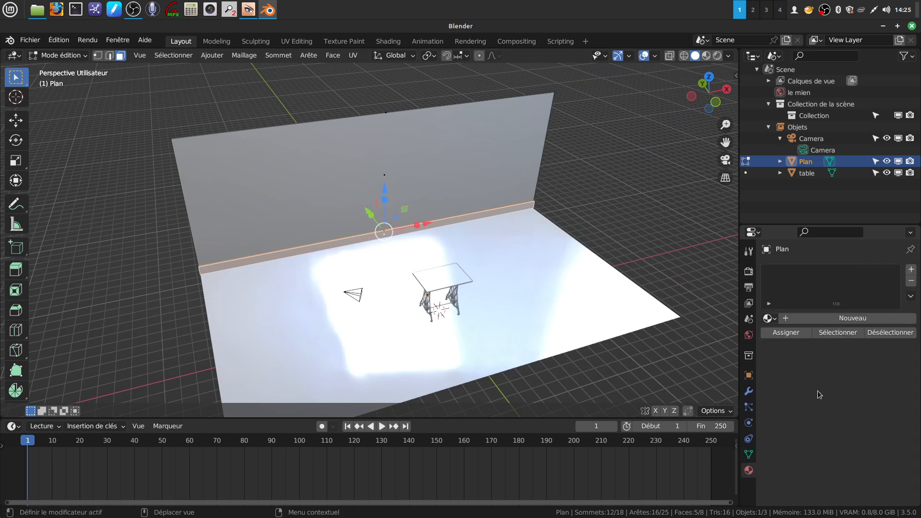
{"action": "left_click", "coordinate": [848, 318]}
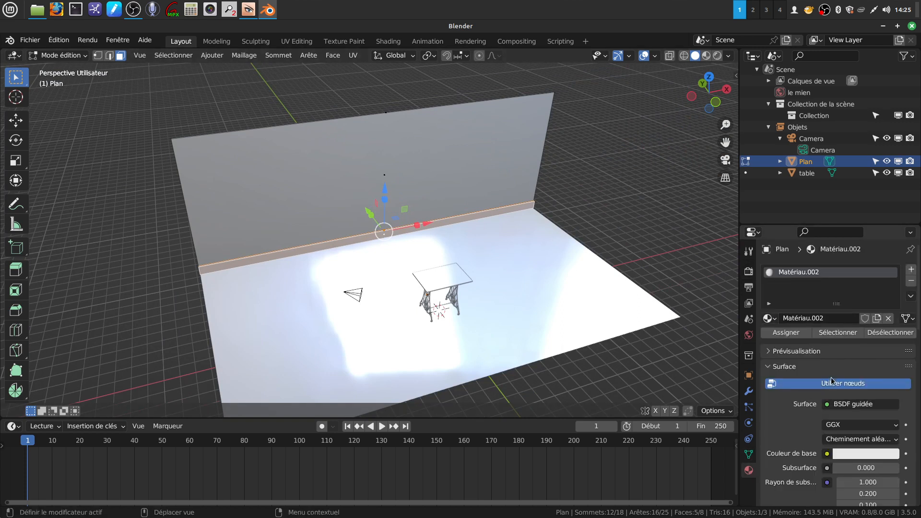
Set the skirting material's base colour to a very dark green with hue 0.338, saturation 0.879 and value 0.006.
{"action": "scroll", "coordinate": [831, 384], "scroll_direction": "down", "scroll_amount": 3}
{"action": "scroll", "coordinate": [831, 403], "scroll_direction": "down", "scroll_amount": 3}
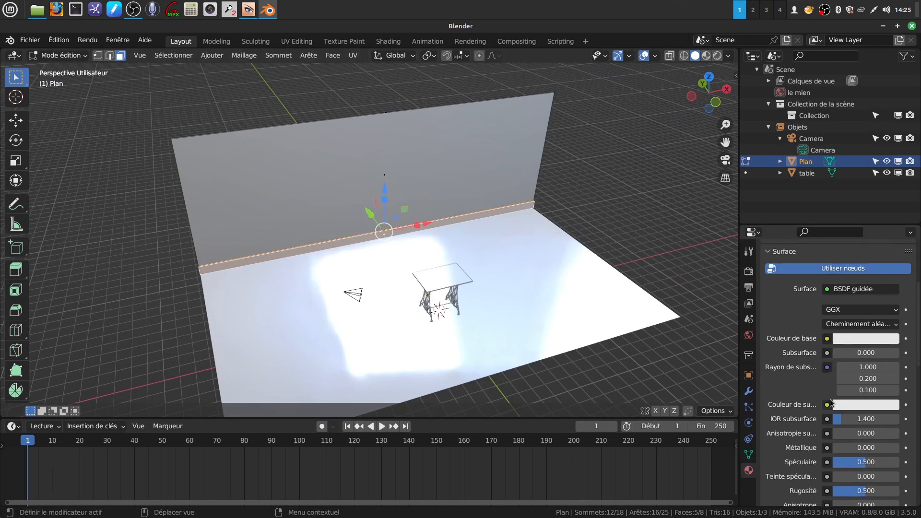
{"action": "left_click", "coordinate": [863, 341]}
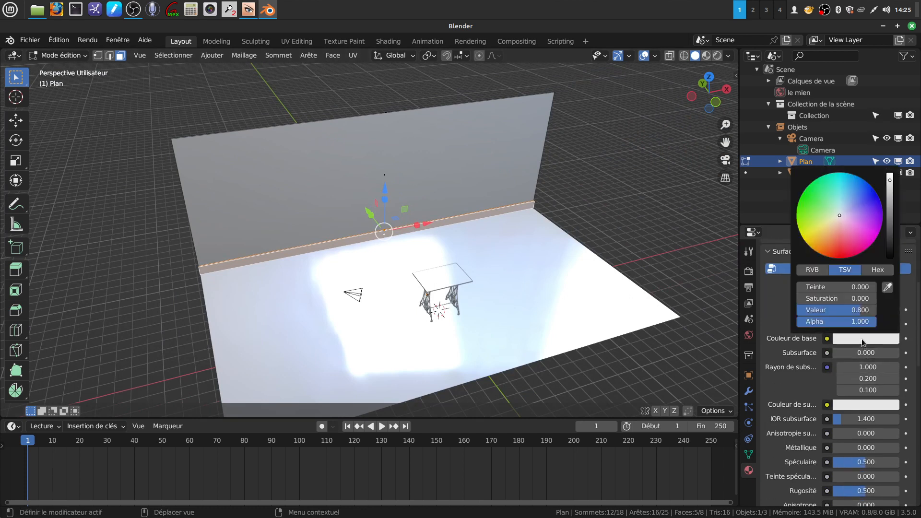
{"action": "left_click", "coordinate": [808, 195]}
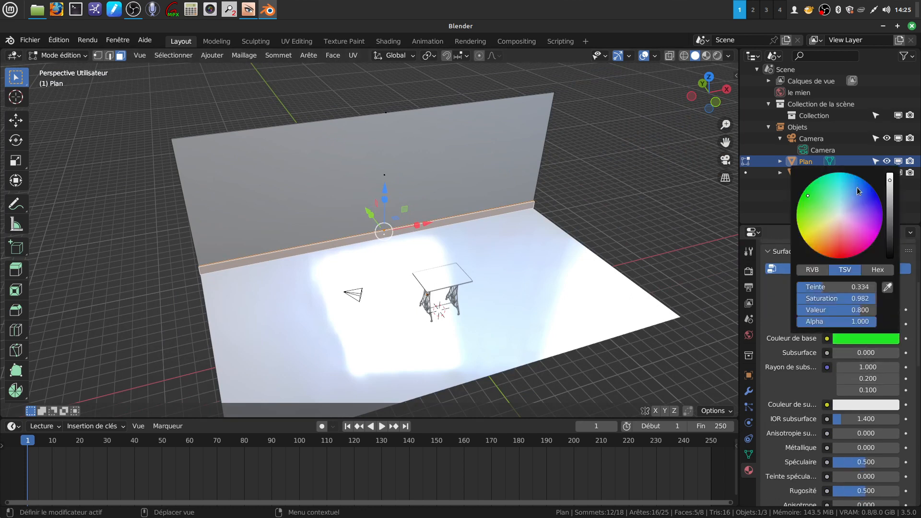
{"action": "left_click_drag", "start_coordinate": [890, 180], "coordinate": [890, 247]}
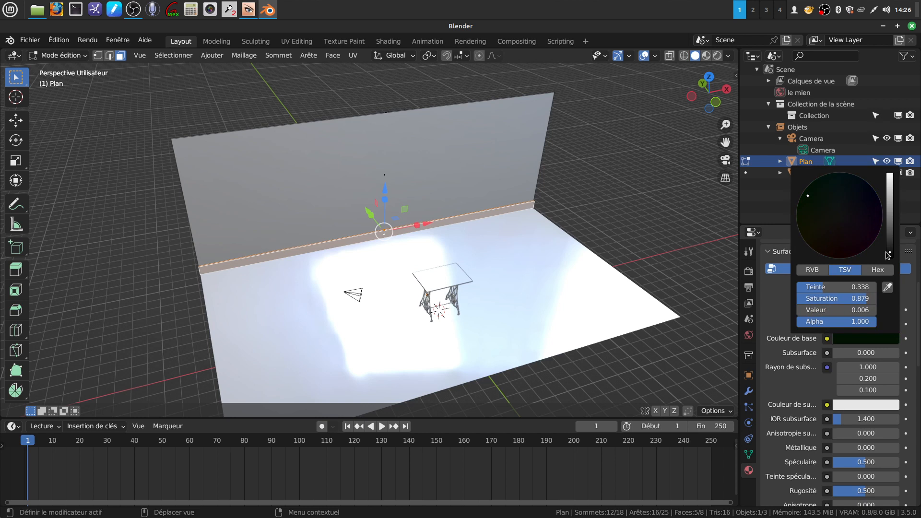
Lower the skirting material's roughness to 0.286.
{"action": "scroll", "coordinate": [799, 392], "scroll_direction": "down", "scroll_amount": 2}
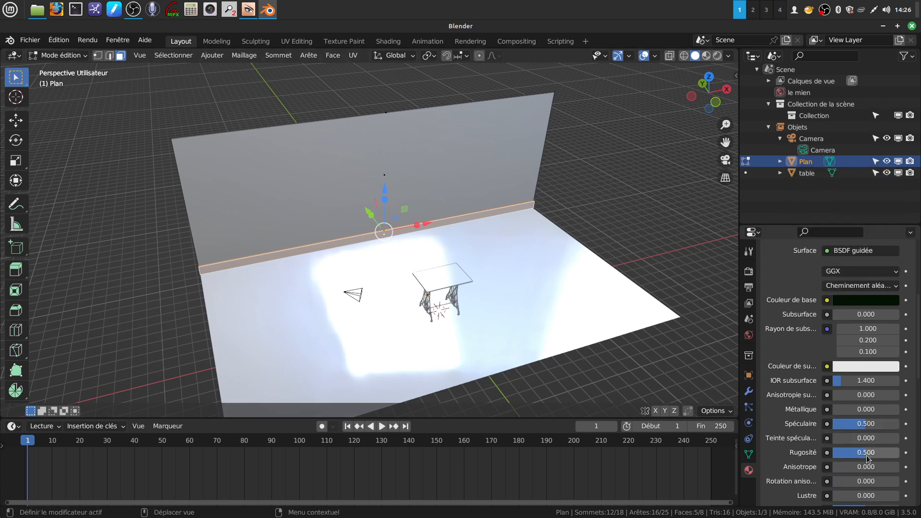
{"action": "left_click_drag", "start_coordinate": [866, 455], "coordinate": [852, 455]}
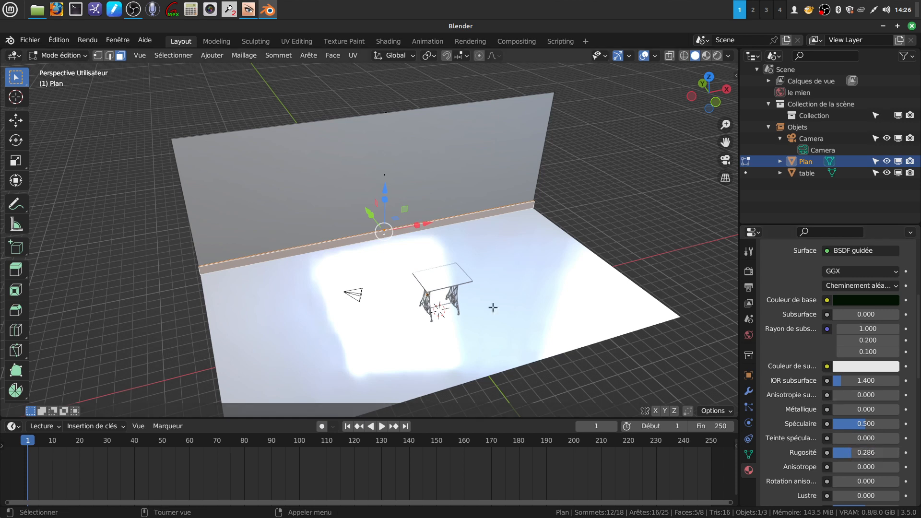
{"action": "scroll", "coordinate": [811, 342], "scroll_direction": "down", "scroll_amount": 2}
{"action": "scroll", "coordinate": [811, 342], "scroll_direction": "up", "scroll_amount": 6}
Select the large back wall face and add a second material slot with a new material to the object.
{"action": "middle_click_drag", "start_coordinate": [586, 284], "coordinate": [551, 230]}
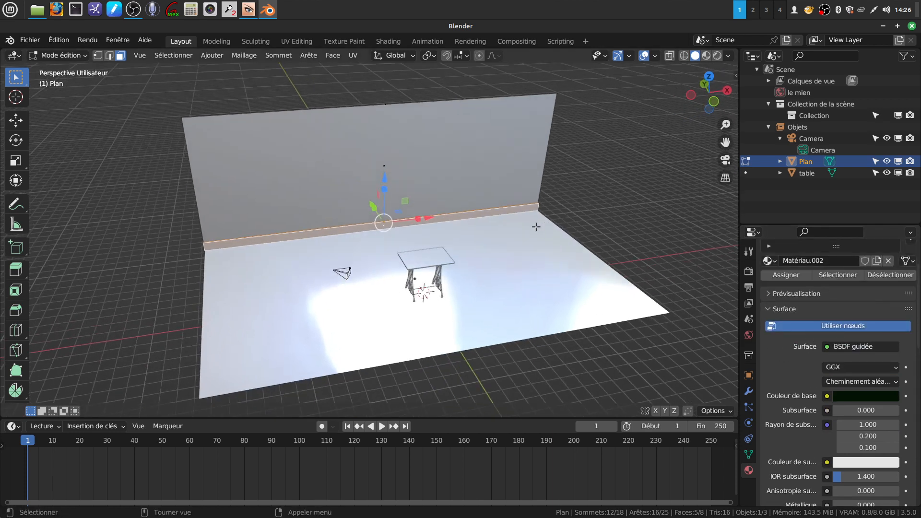
{"action": "scroll", "coordinate": [507, 232], "scroll_direction": "up", "scroll_amount": 1}
{"action": "scroll", "coordinate": [787, 293], "scroll_direction": "down", "scroll_amount": 2}
{"action": "scroll", "coordinate": [787, 293], "scroll_direction": "up", "scroll_amount": 3}
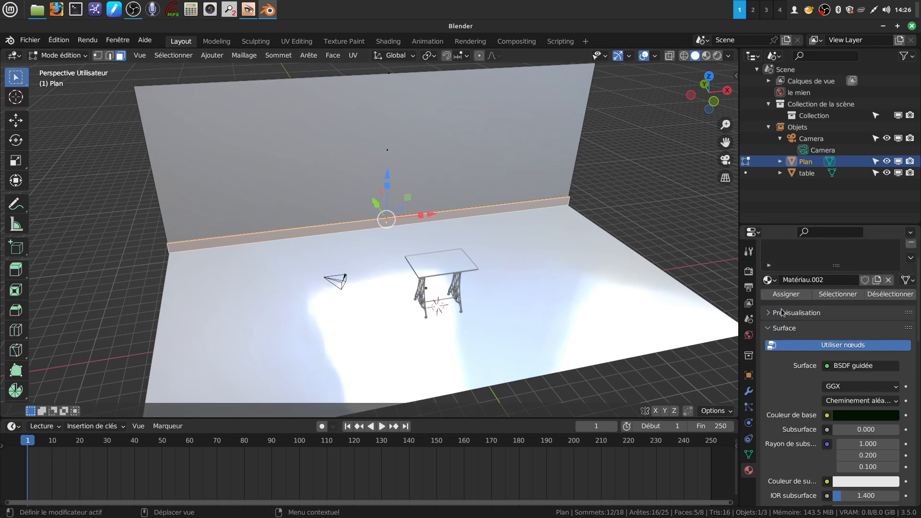
{"action": "mouse_move", "coordinate": [374, 100]}
{"action": "middle_mouse_down"}
{"action": "mouse_move", "coordinate": [376, 88]}
{"action": "mouse_move", "coordinate": [368, 93]}
{"action": "middle_mouse_up"}
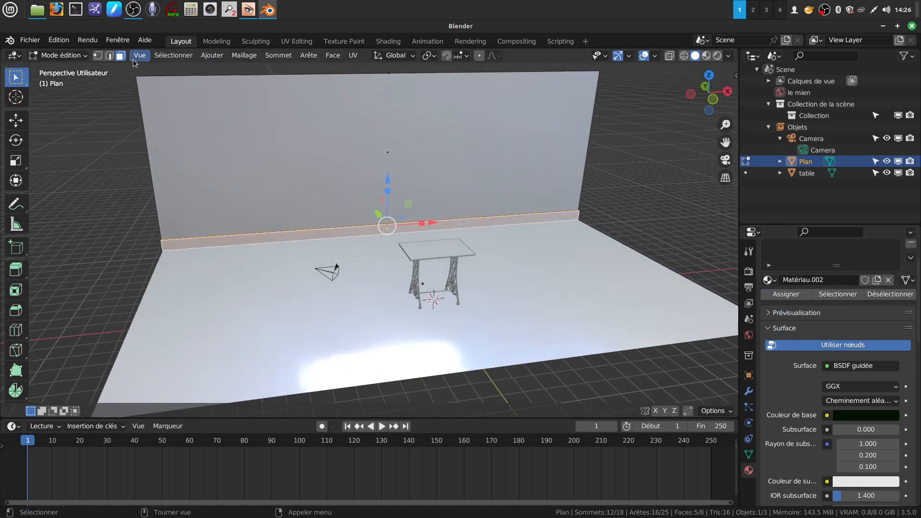
{"action": "left_click", "coordinate": [316, 143]}
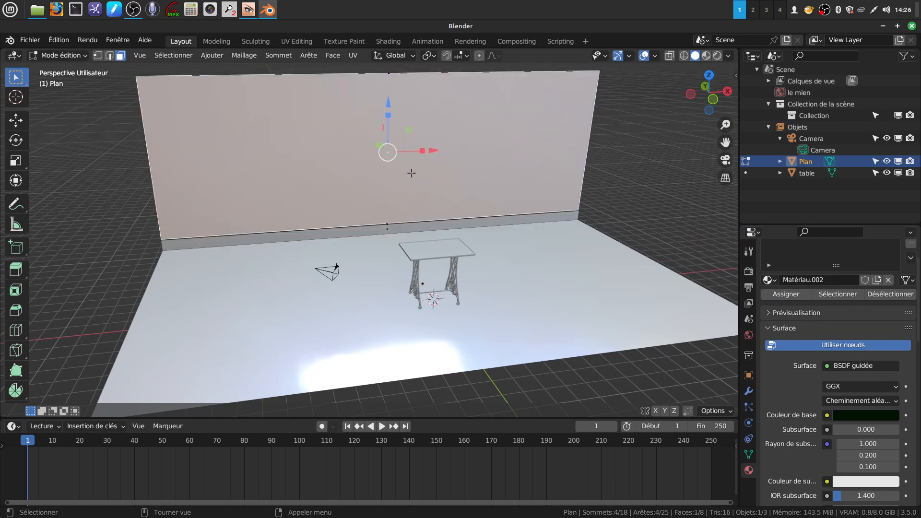
{"action": "scroll", "coordinate": [336, 192], "scroll_direction": "down", "scroll_amount": 3}
{"action": "scroll", "coordinate": [876, 263], "scroll_direction": "up", "scroll_amount": 2}
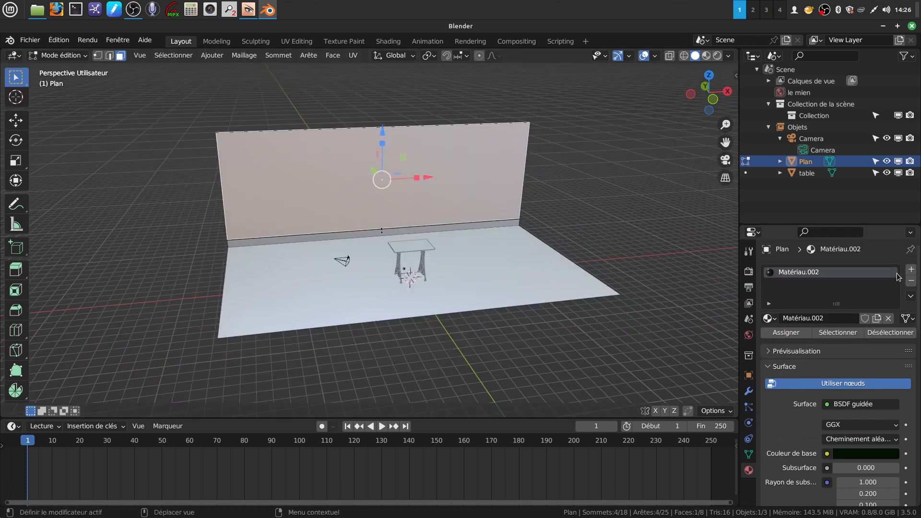
{"action": "left_click", "coordinate": [911, 270]}
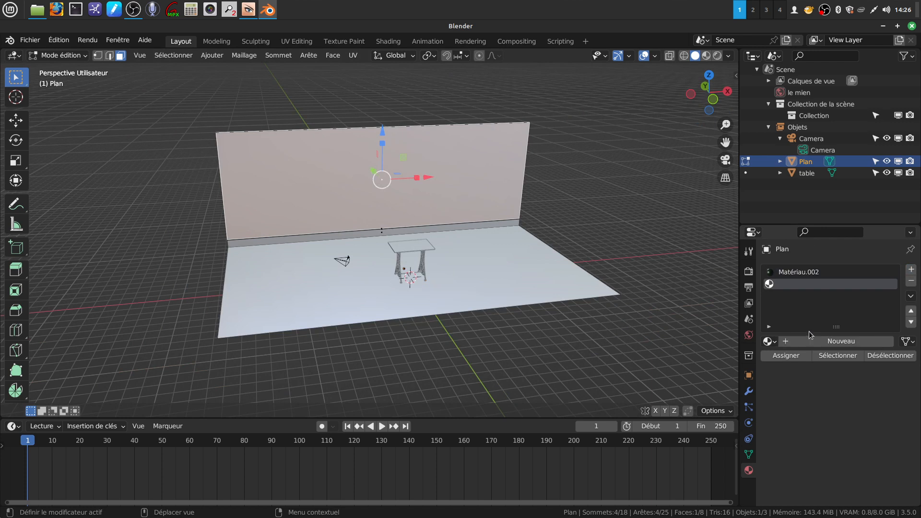
{"action": "left_click", "coordinate": [831, 341]}
Feed the wall material's base colour from an image texture and lower its specular to 0.029.
{"action": "scroll", "coordinate": [816, 303], "scroll_direction": "down", "scroll_amount": 4}
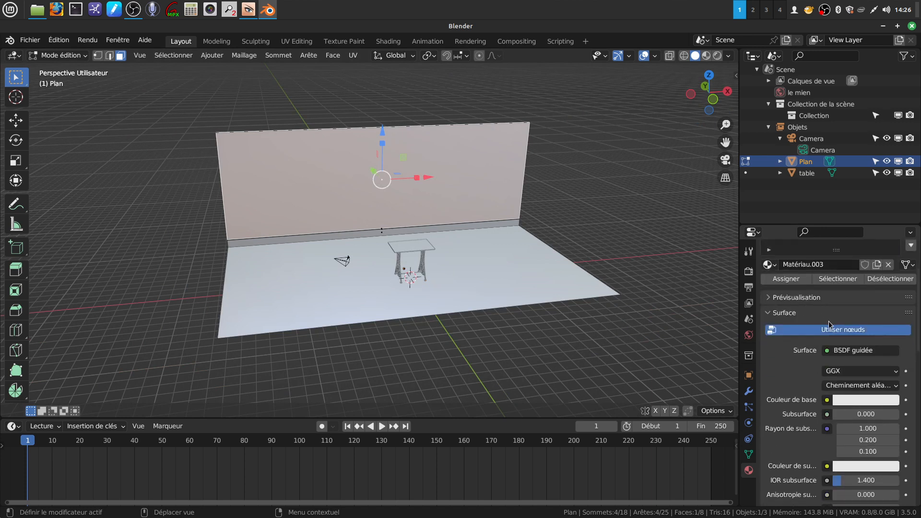
{"action": "left_click", "coordinate": [827, 400]}
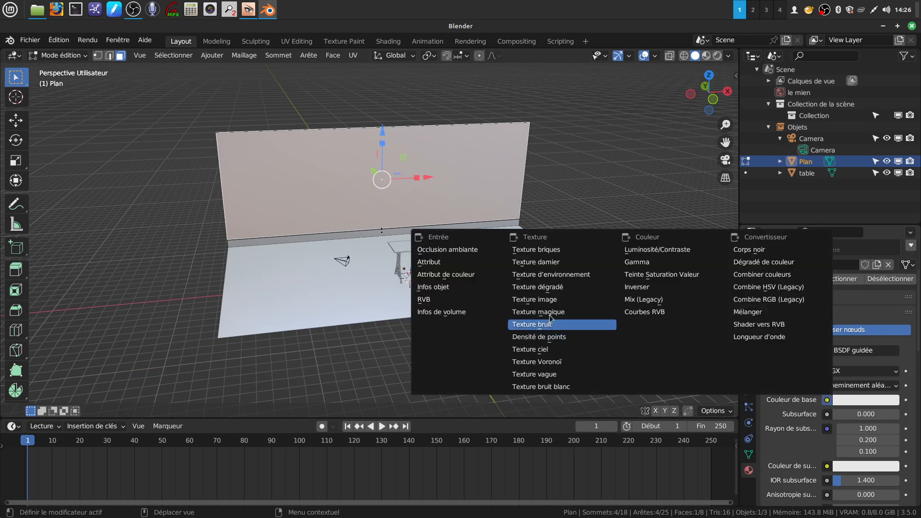
{"action": "left_click", "coordinate": [548, 300]}
{"action": "scroll", "coordinate": [854, 454], "scroll_direction": "down", "scroll_amount": 8}
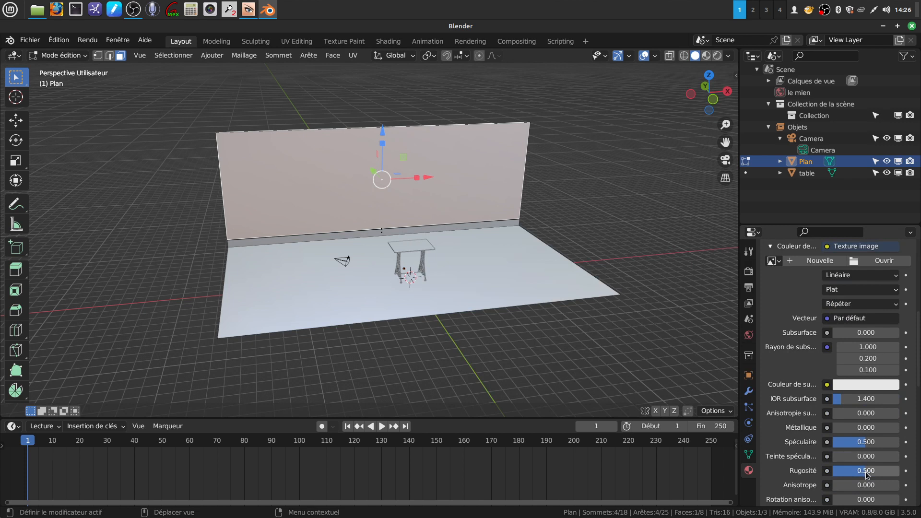
{"action": "left_click_drag", "start_coordinate": [866, 442], "coordinate": [830, 442]}
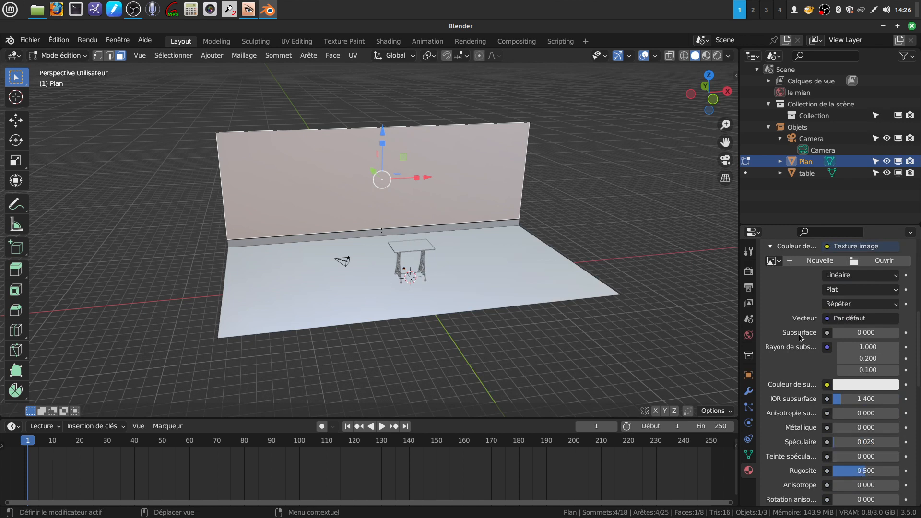
Load téléchargement.png from the scène folder as the wall material's image texture.
{"action": "scroll", "coordinate": [799, 334], "scroll_direction": "up", "scroll_amount": 5}
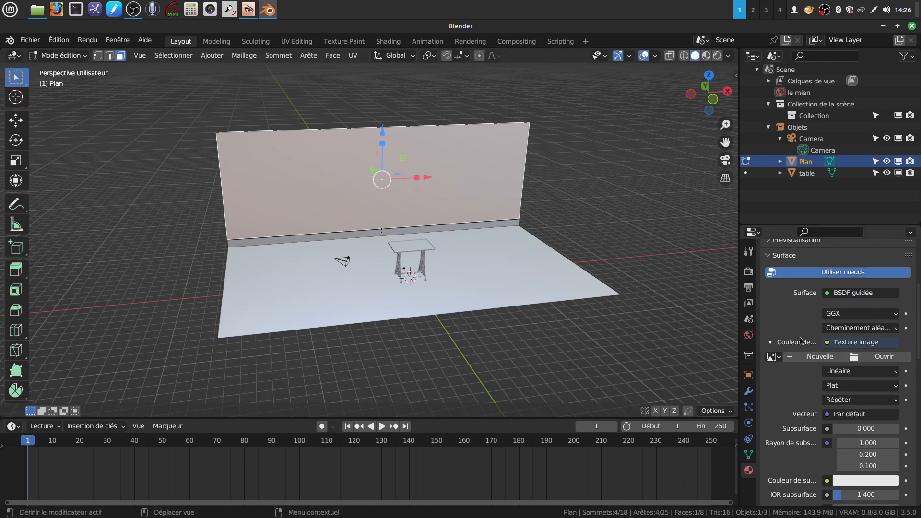
{"action": "left_click", "coordinate": [855, 361]}
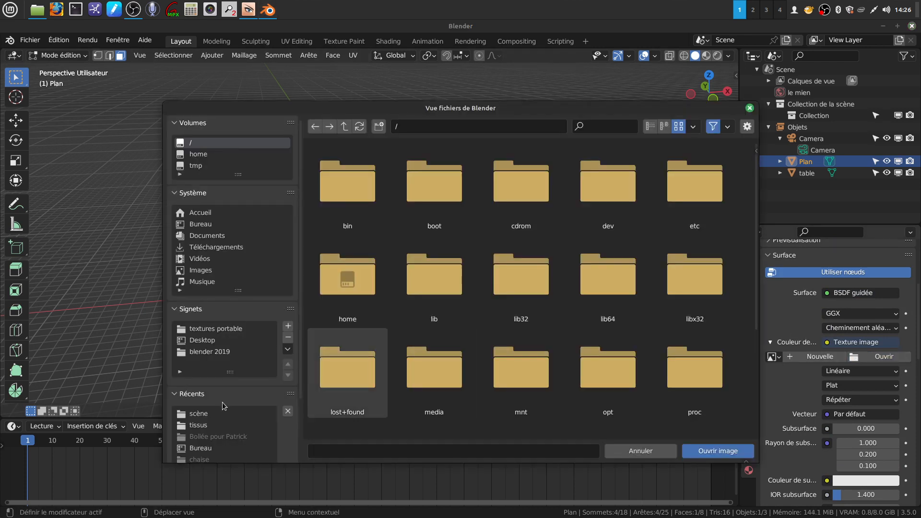
{"action": "left_click", "coordinate": [214, 425]}
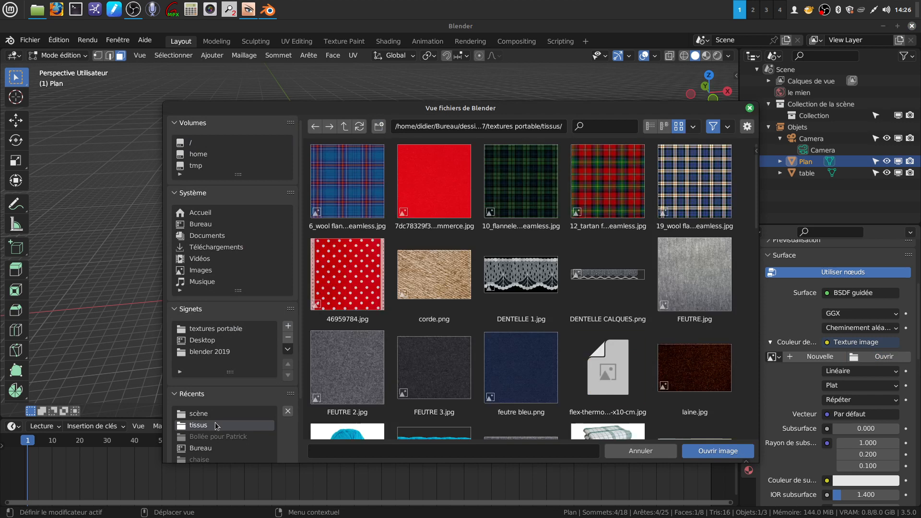
{"action": "left_click", "coordinate": [212, 415]}
{"action": "left_click", "coordinate": [687, 205]}
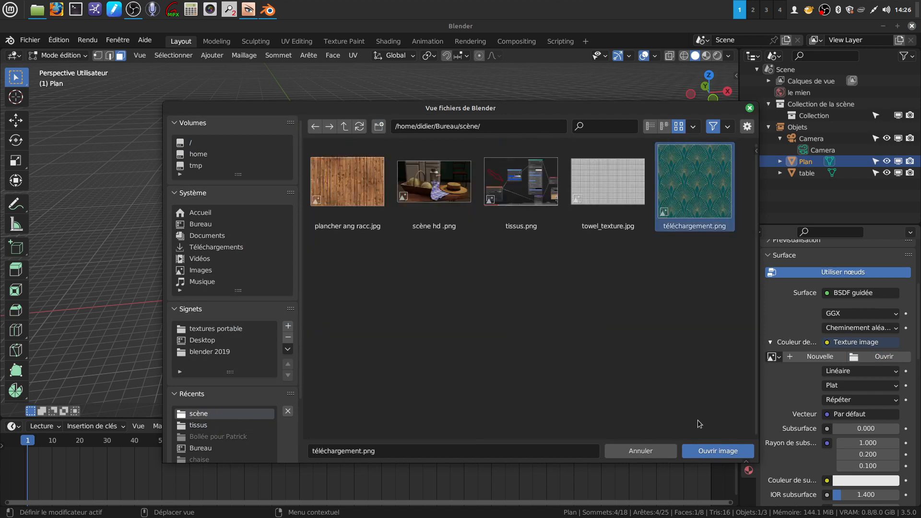
{"action": "left_click", "coordinate": [718, 451]}
Split the 3D viewport vertically and turn the new area into a UV editor.
{"action": "scroll", "coordinate": [634, 366], "scroll_direction": "down", "scroll_amount": 5}
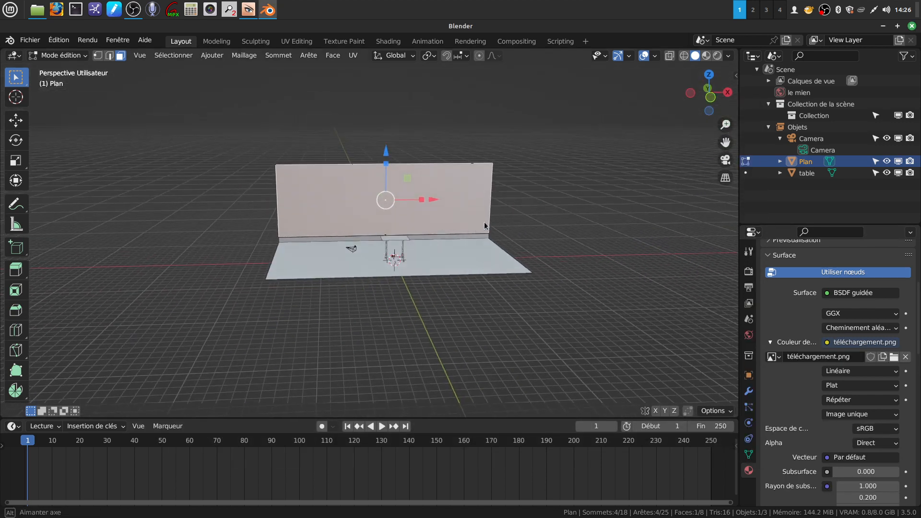
{"action": "middle_click_drag", "start_coordinate": [472, 200], "coordinate": [450, 200]}
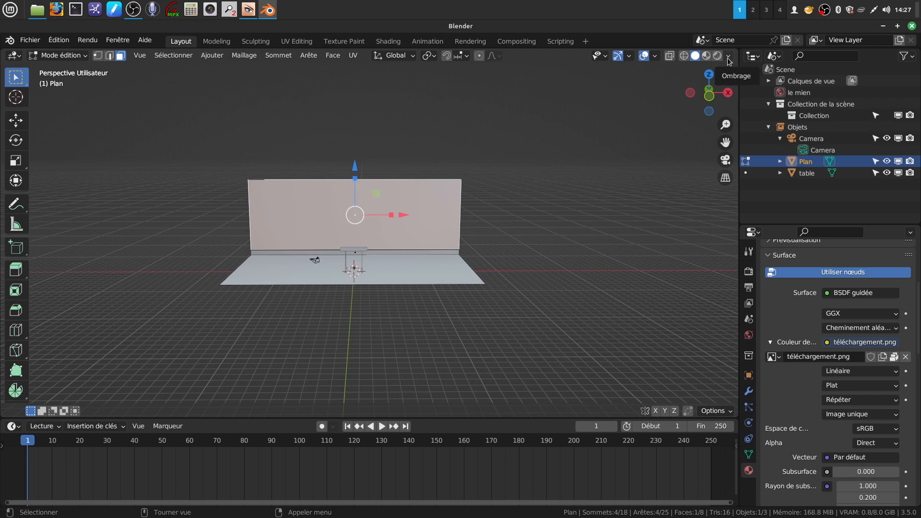
{"action": "left_click", "coordinate": [729, 57]}
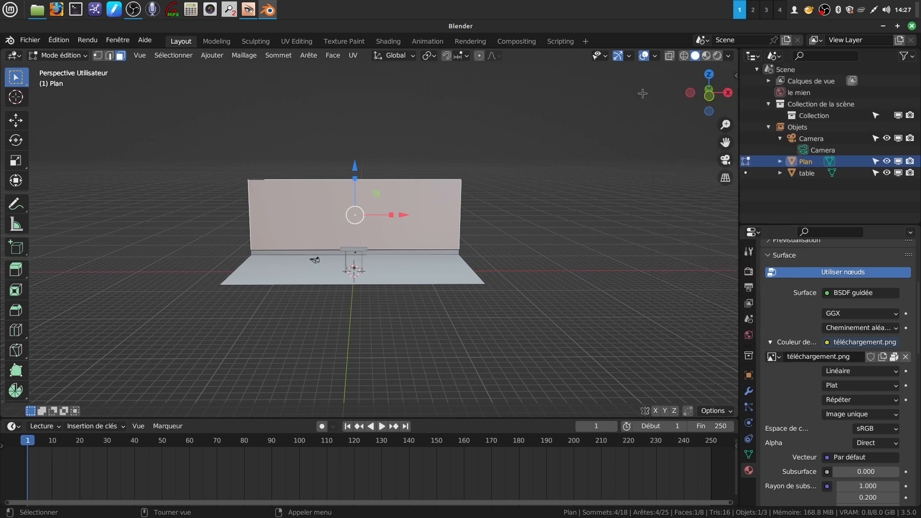
{"action": "left_click_drag", "start_coordinate": [738, 52], "coordinate": [357, 60]}
{"action": "left_click", "coordinate": [368, 55]}
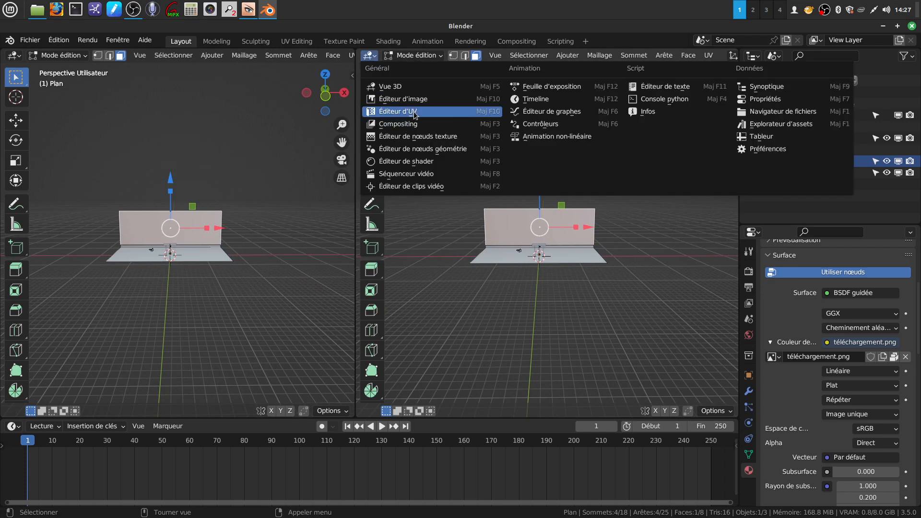
{"action": "left_click", "coordinate": [408, 112]}
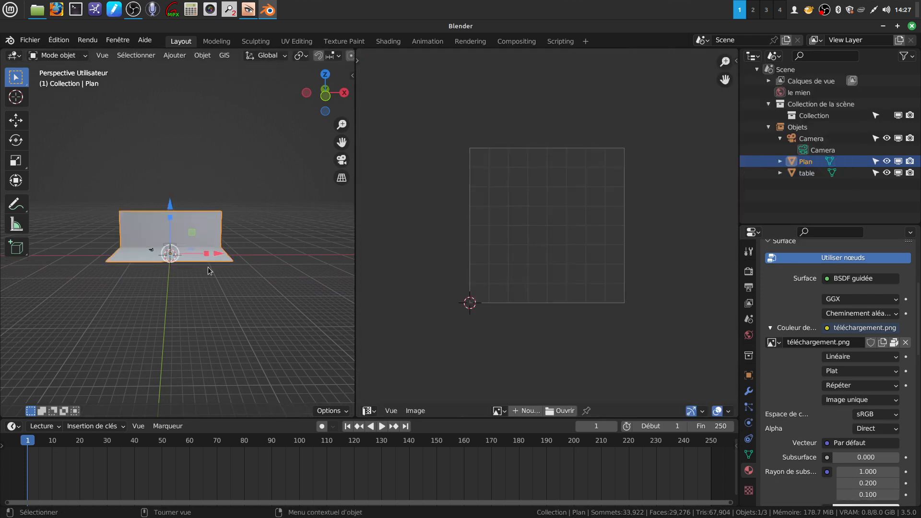
Display téléchargement.png in the UV editor behind the back wall face's UVs.
{"action": "scroll", "coordinate": [497, 379], "scroll_direction": "up", "scroll_amount": 1}
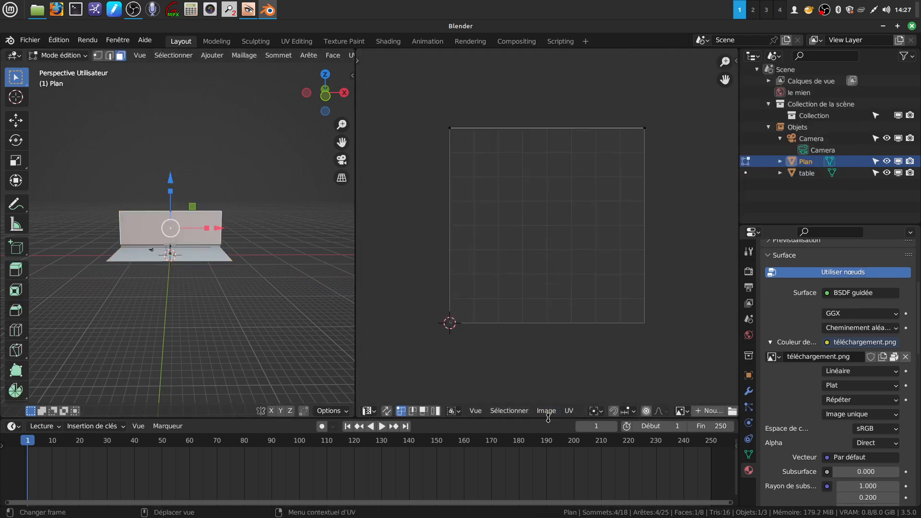
{"action": "scroll", "coordinate": [586, 414], "scroll_direction": "down", "scroll_amount": 3}
{"action": "scroll", "coordinate": [600, 416], "scroll_direction": "down", "scroll_amount": 3}
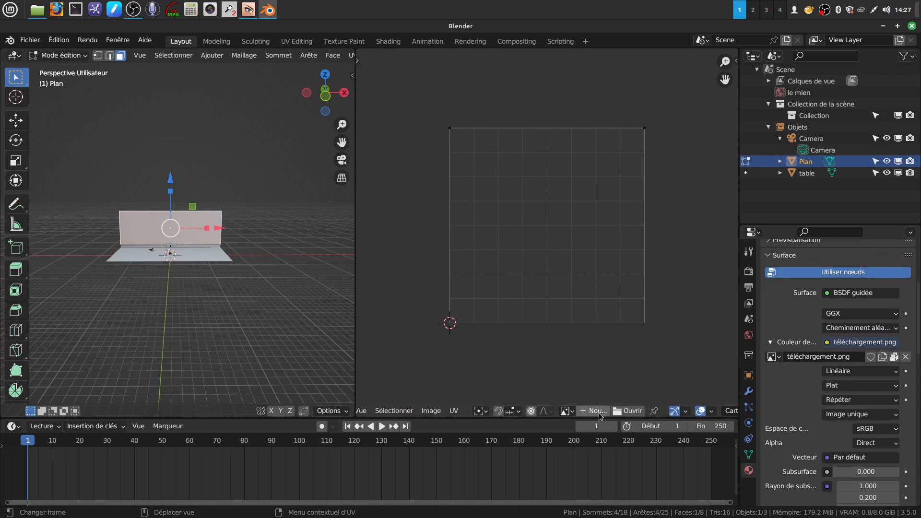
{"action": "left_click", "coordinate": [571, 411]}
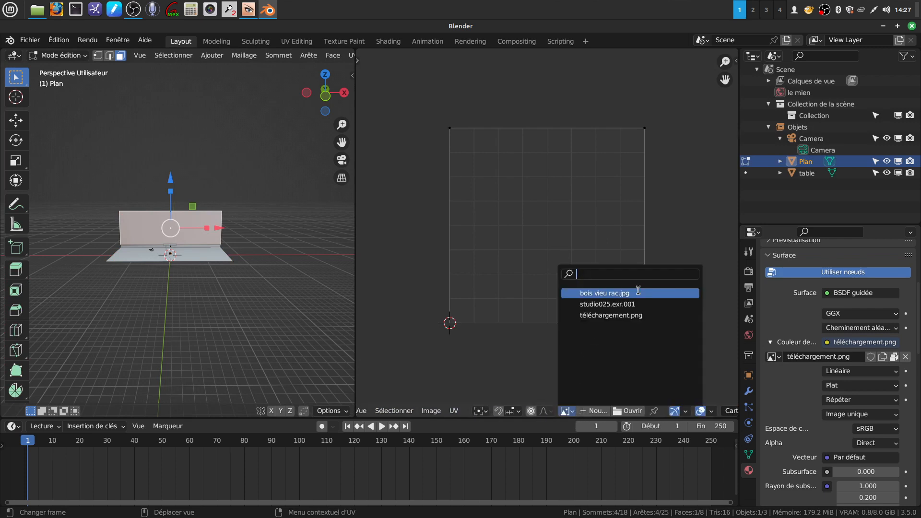
{"action": "left_click", "coordinate": [655, 316]}
Widen the 3D viewport slightly relative to the UV editor beside it.
{"action": "scroll", "coordinate": [635, 307], "scroll_direction": "down", "scroll_amount": 10}
{"action": "scroll", "coordinate": [269, 318], "scroll_direction": "up", "scroll_amount": 5}
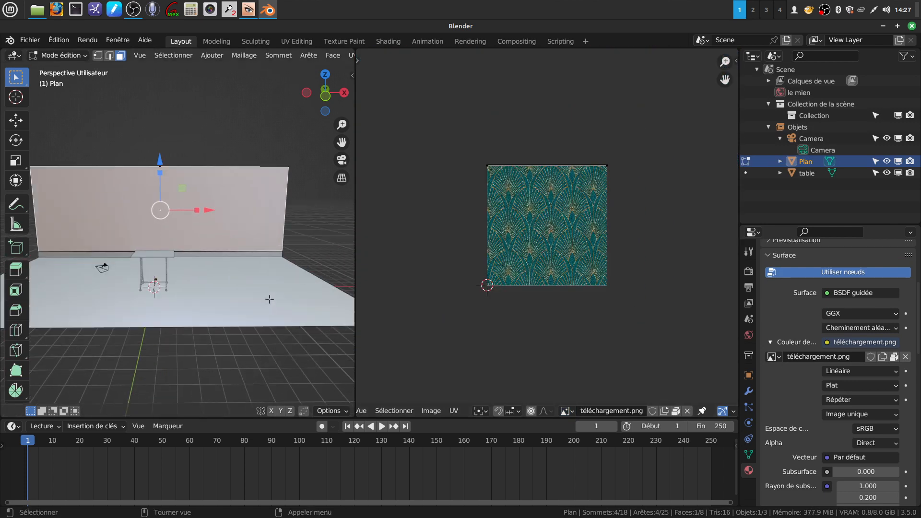
{"action": "scroll", "coordinate": [251, 273], "scroll_direction": "up", "scroll_amount": 5}
{"action": "scroll", "coordinate": [254, 250], "scroll_direction": "down", "scroll_amount": 5}
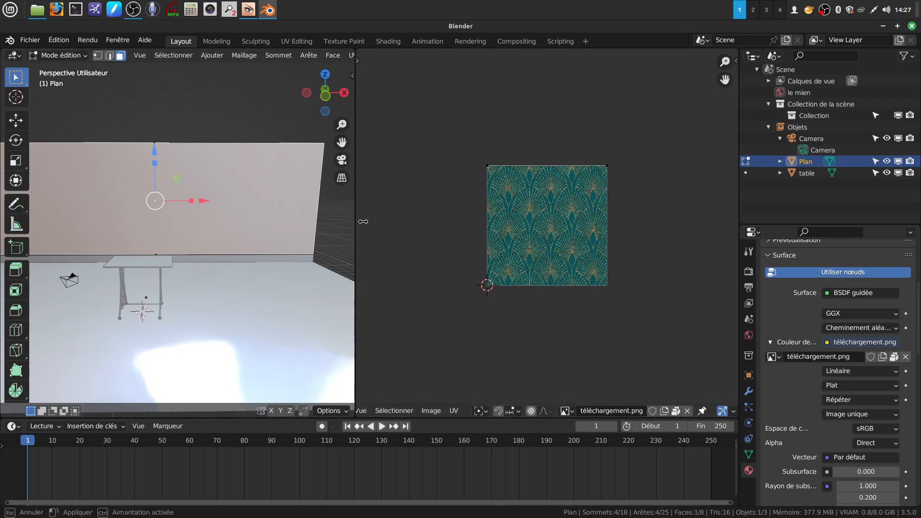
{"action": "left_click_drag", "start_coordinate": [355, 224], "coordinate": [402, 224]}
{"action": "scroll", "coordinate": [249, 309], "scroll_direction": "up", "scroll_amount": 3}
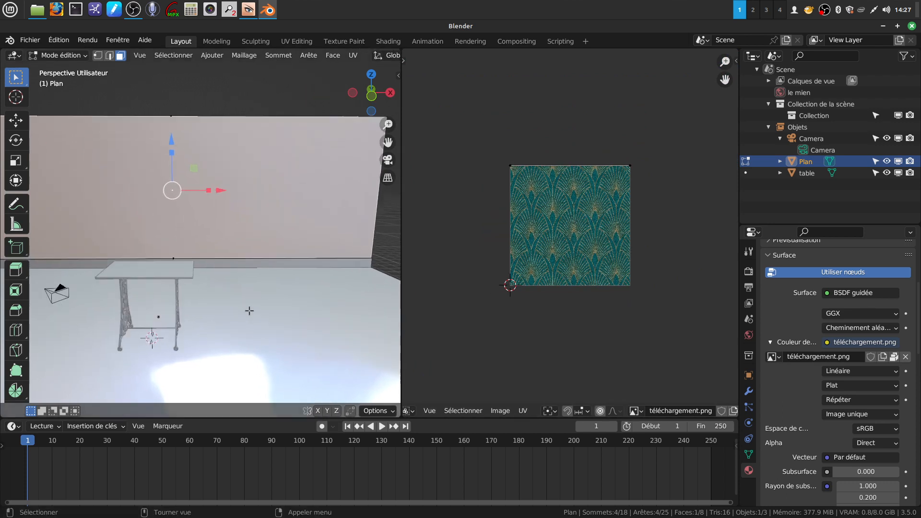
Unwrap the selected back wall face by projecting its UVs from the front orthographic view.
{"action": "middle_click_drag", "start_coordinate": [247, 294], "coordinate": [279, 285]}
{"action": "middle_click_drag", "start_coordinate": [278, 234], "coordinate": [253, 239]}
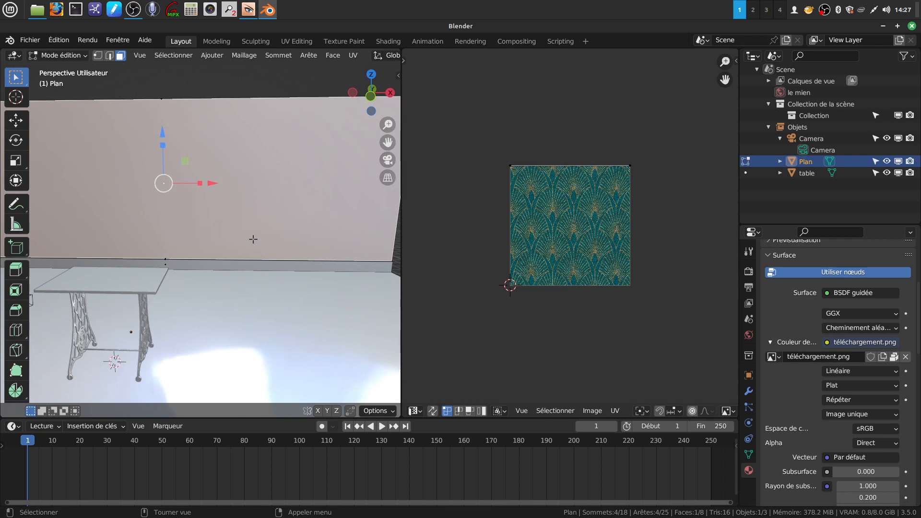
{"action": "middle_click_drag", "start_coordinate": [256, 231], "coordinate": [258, 219]}
{"action": "key", "text": "KP_1"}
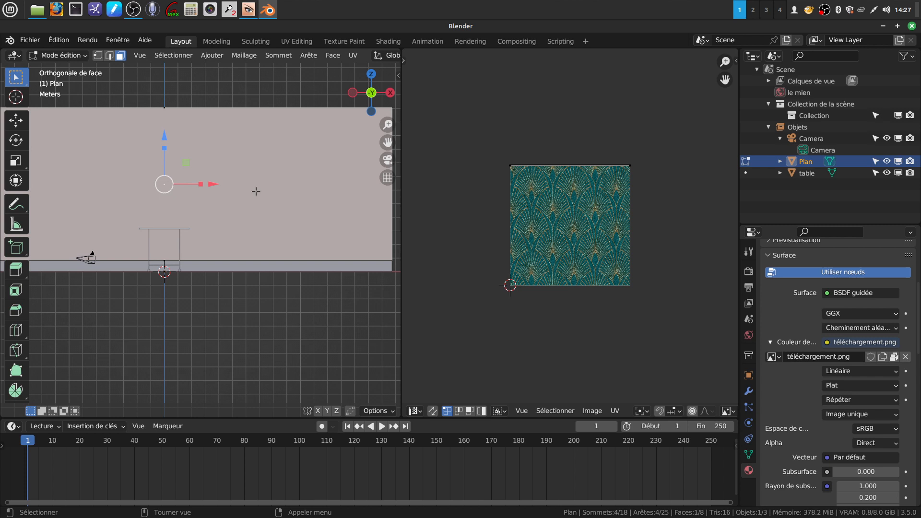
{"action": "key", "text": "u"}
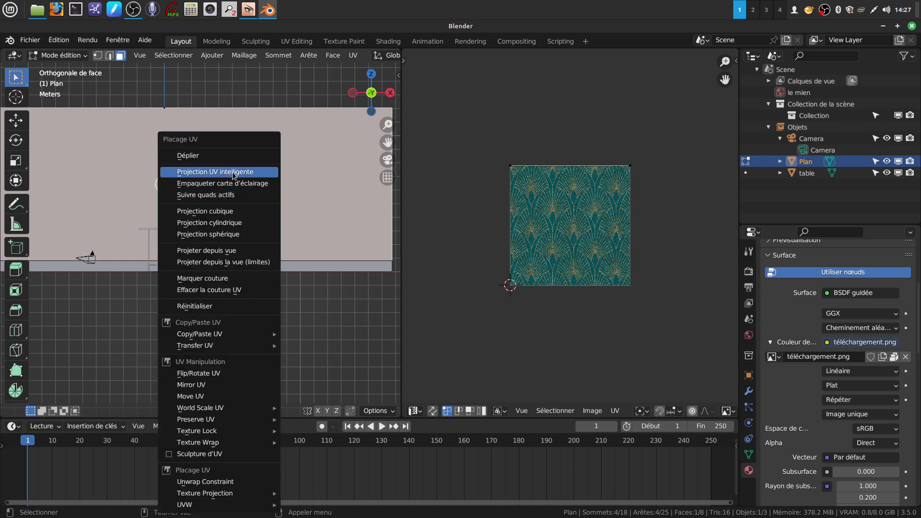
{"action": "left_click", "coordinate": [251, 252]}
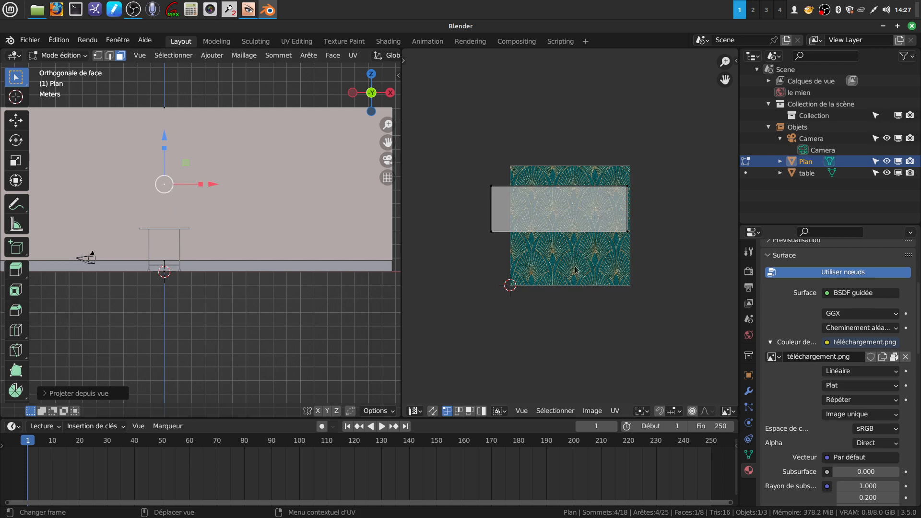
Scale up all of the back wall face's UVs to more than six times their size in the UV editor.
{"action": "key", "text": "a"}
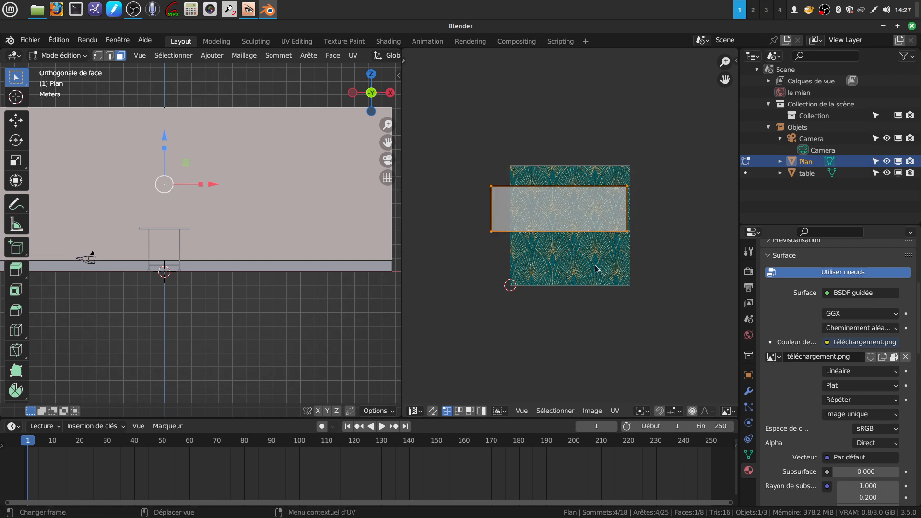
{"action": "key", "text": "s"}
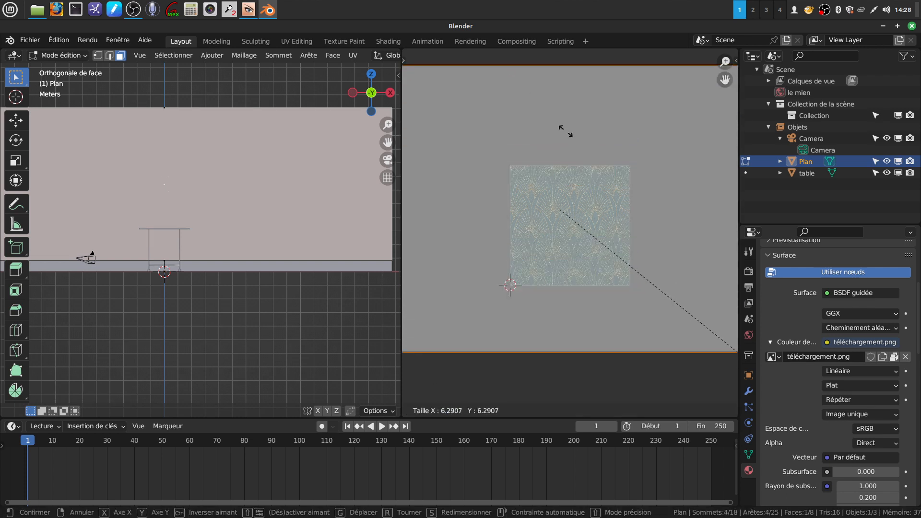
{"action": "left_click", "coordinate": [479, 134]}
Switch the 3D viewport to material preview and assign the wallpaper material Matériau.003 to the selected back wall face.
{"action": "scroll", "coordinate": [349, 57], "scroll_direction": "down", "scroll_amount": 6}
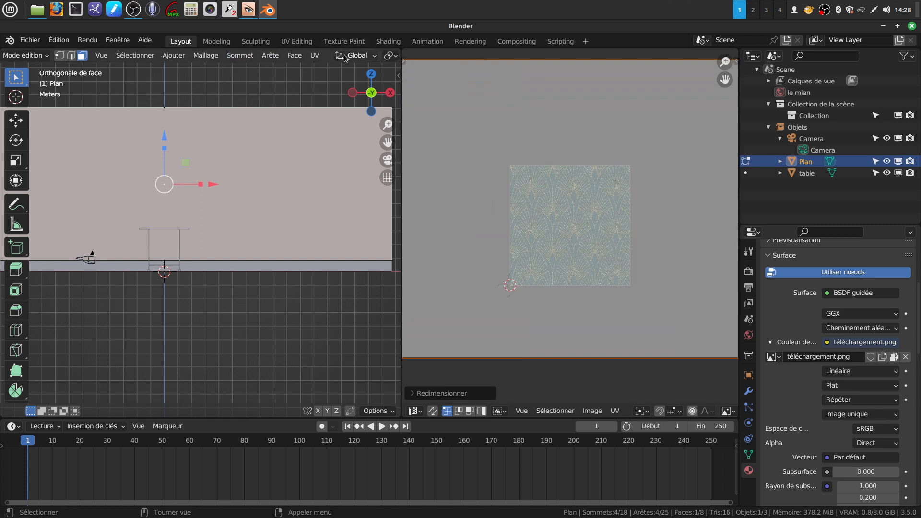
{"action": "scroll", "coordinate": [349, 57], "scroll_direction": "down", "scroll_amount": 2}
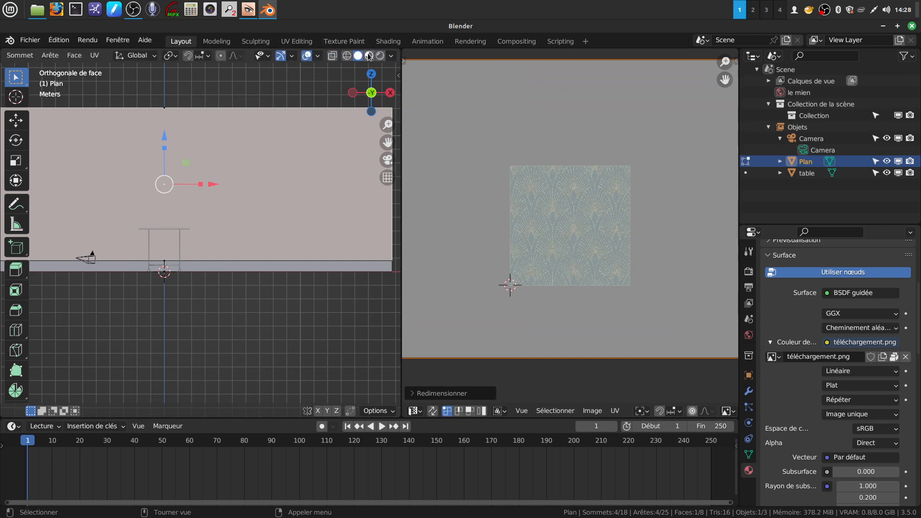
{"action": "left_click", "coordinate": [369, 56]}
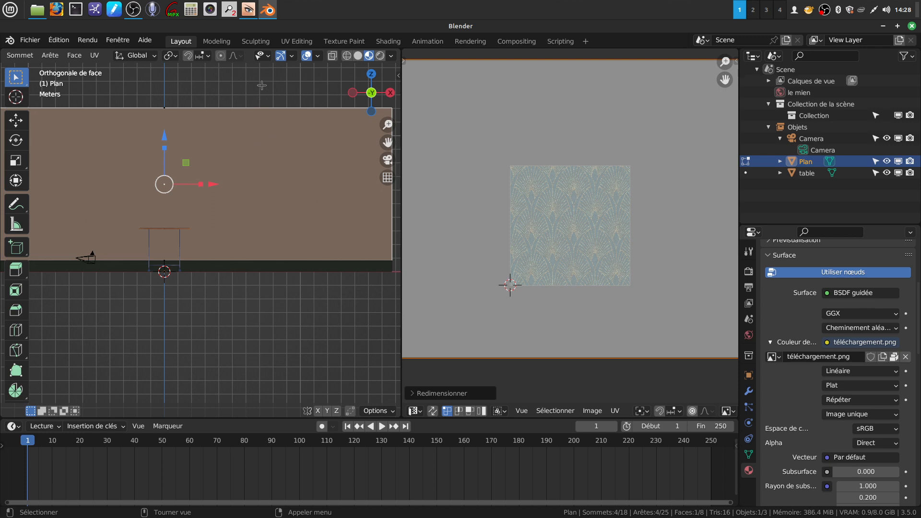
{"action": "middle_click_drag", "start_coordinate": [259, 88], "coordinate": [245, 125]}
{"action": "scroll", "coordinate": [851, 346], "scroll_direction": "up", "scroll_amount": 6}
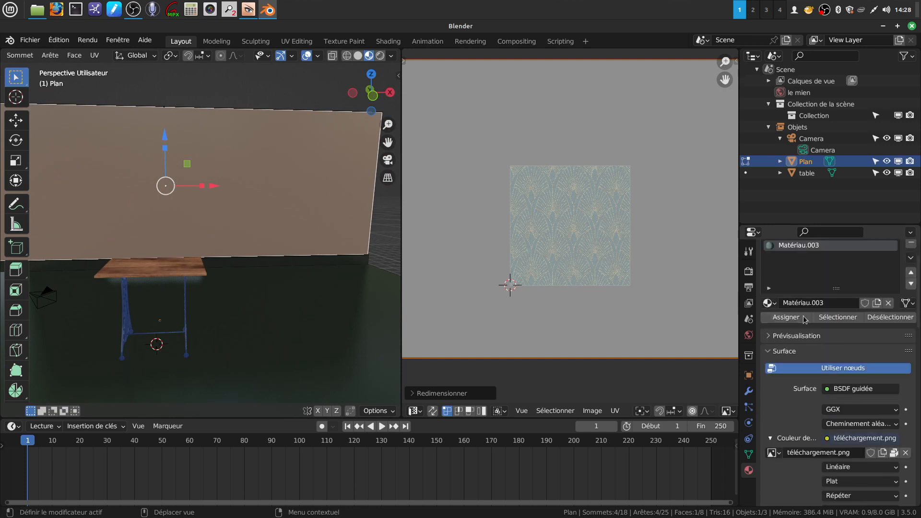
{"action": "left_click", "coordinate": [786, 337]}
Enlarge the back wall's UVs further for a finer wallpaper repeat and check the pattern in object mode.
{"action": "middle_click_drag", "start_coordinate": [169, 155], "coordinate": [154, 148]}
{"action": "key", "text": "Tab"}
{"action": "key", "text": "Tab"}
{"action": "key", "text": "s"}
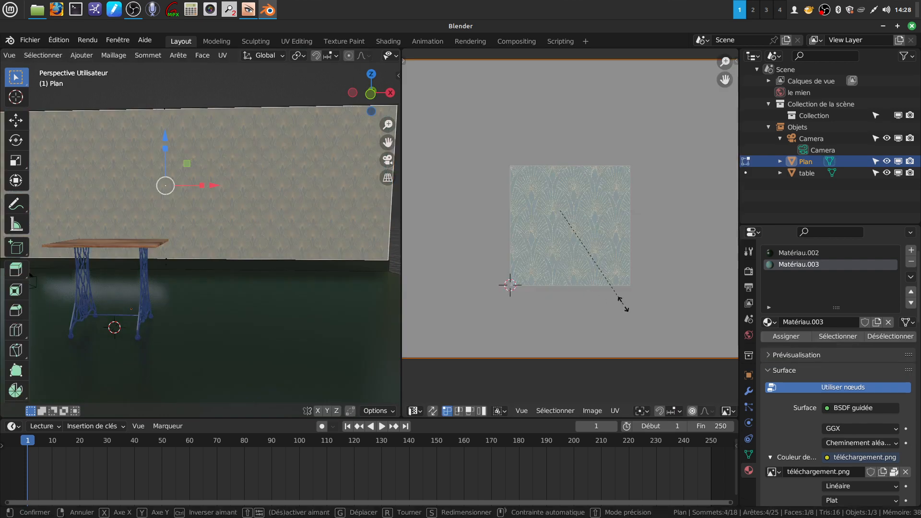
{"action": "left_click", "coordinate": [664, 340]}
{"action": "key", "text": "Tab"}
{"action": "middle_click_drag", "start_coordinate": [288, 232], "coordinate": [307, 240]}
{"action": "scroll", "coordinate": [306, 238], "scroll_direction": "down", "scroll_amount": 4}
{"action": "middle_click_drag", "start_coordinate": [250, 242], "coordinate": [181, 226], "text": "shift"}
{"action": "scroll", "coordinate": [264, 266], "scroll_direction": "up", "scroll_amount": 4}
{"action": "scroll", "coordinate": [250, 235], "scroll_direction": "down", "scroll_amount": 3}
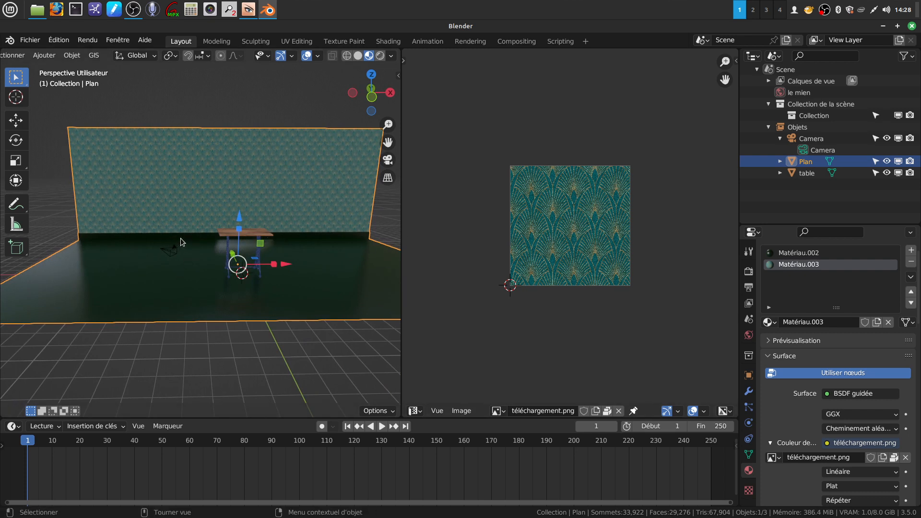
Select the room's floor face in edit mode from the top orthographic view, with solid viewport shading.
{"action": "key", "text": "KP_7"}
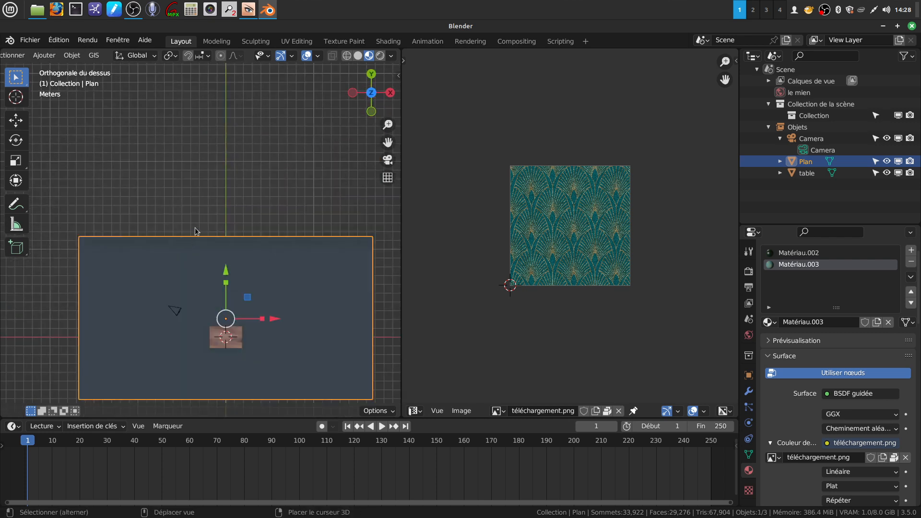
{"action": "middle_click_drag", "start_coordinate": [195, 227], "coordinate": [204, 130], "text": "shift"}
{"action": "key", "text": "Tab"}
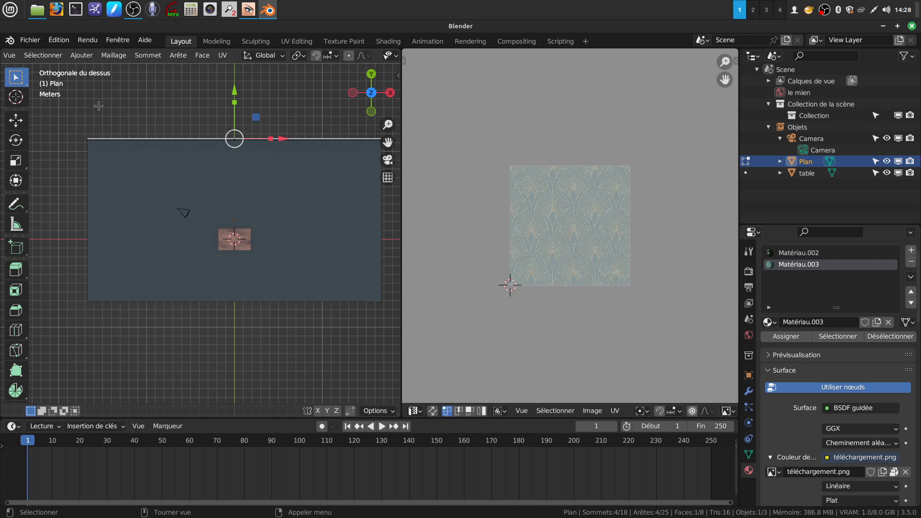
{"action": "key", "text": "Tab"}
{"action": "key", "text": "Tab"}
{"action": "scroll", "coordinate": [101, 55], "scroll_direction": "down", "scroll_amount": 2}
{"action": "scroll", "coordinate": [47, 56], "scroll_direction": "down", "scroll_amount": 6}
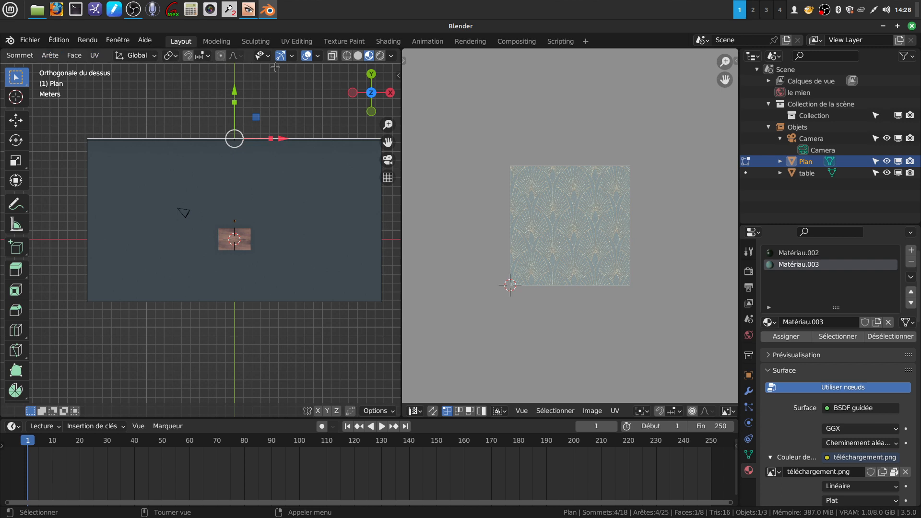
{"action": "left_click", "coordinate": [358, 55]}
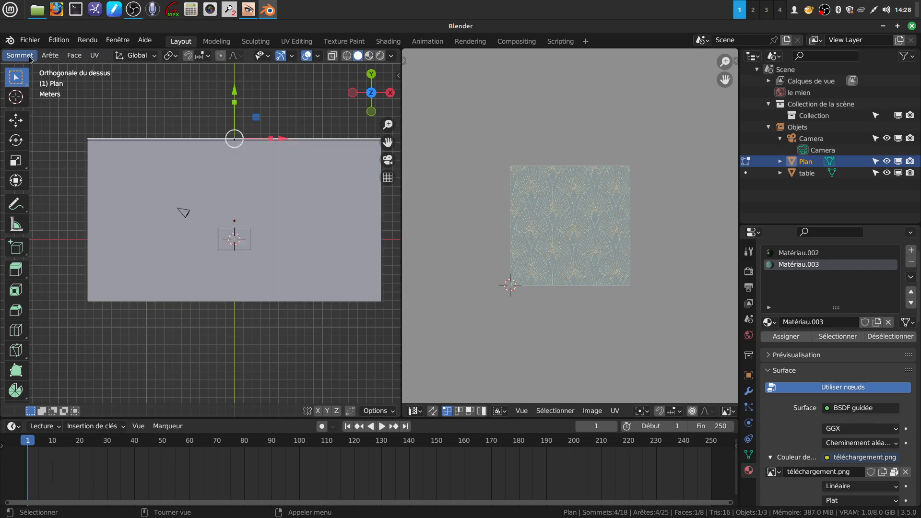
{"action": "scroll", "coordinate": [103, 58], "scroll_direction": "up", "scroll_amount": 7}
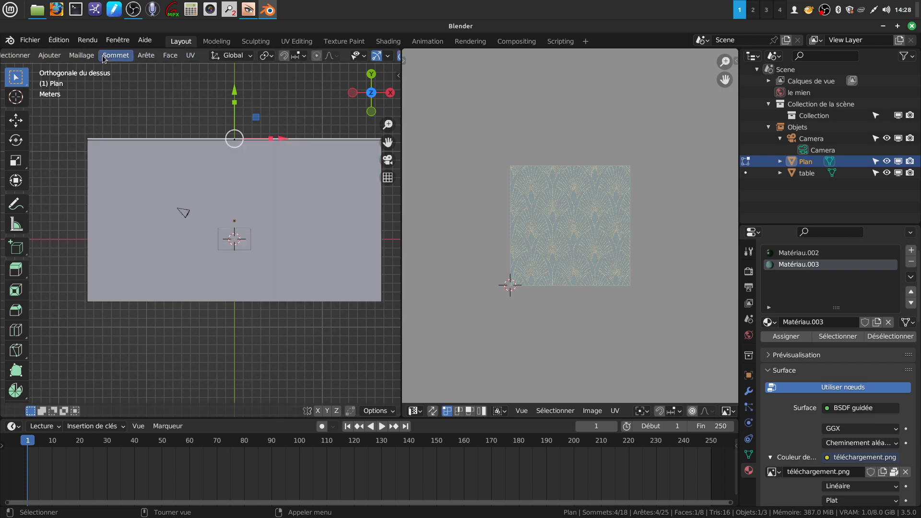
{"action": "scroll", "coordinate": [104, 58], "scroll_direction": "up", "scroll_amount": 1}
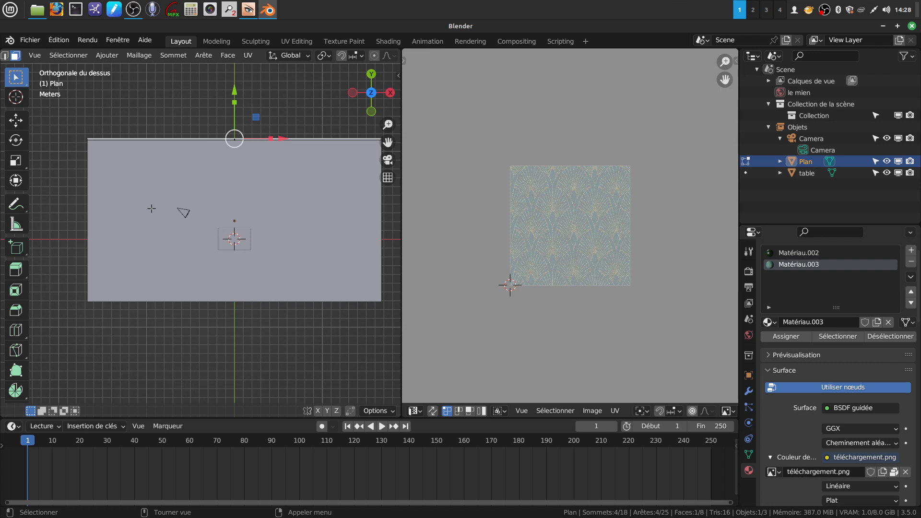
{"action": "key", "text": "Tab"}
{"action": "key", "text": "Tab"}
{"action": "left_click", "coordinate": [155, 196]}
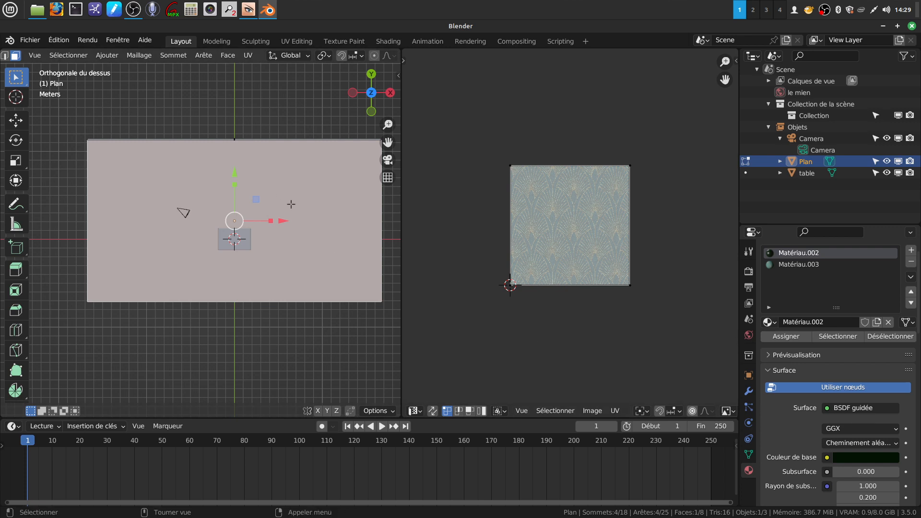
Add a third material slot with a new material and set its base colour to an image texture.
{"action": "scroll", "coordinate": [833, 298], "scroll_direction": "up", "scroll_amount": 1}
{"action": "scroll", "coordinate": [845, 289], "scroll_direction": "down", "scroll_amount": 3}
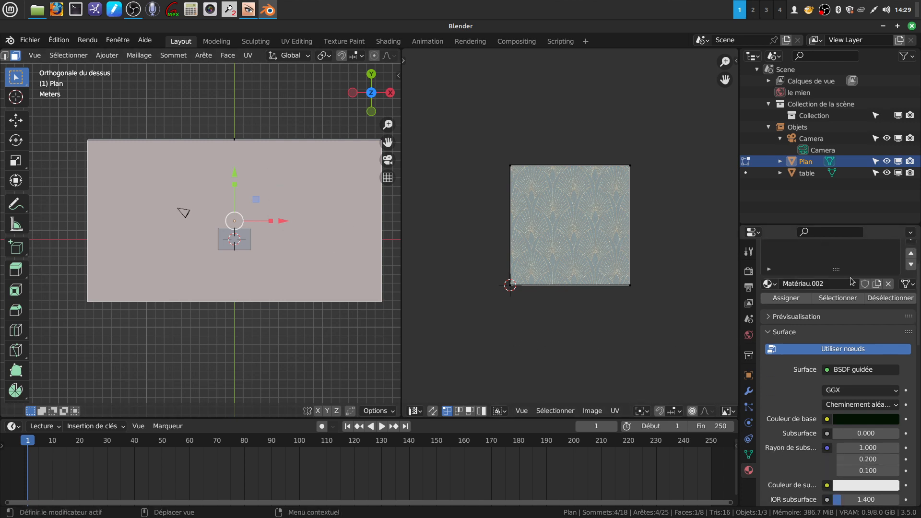
{"action": "scroll", "coordinate": [852, 282], "scroll_direction": "up", "scroll_amount": 2}
{"action": "left_click", "coordinate": [911, 250]}
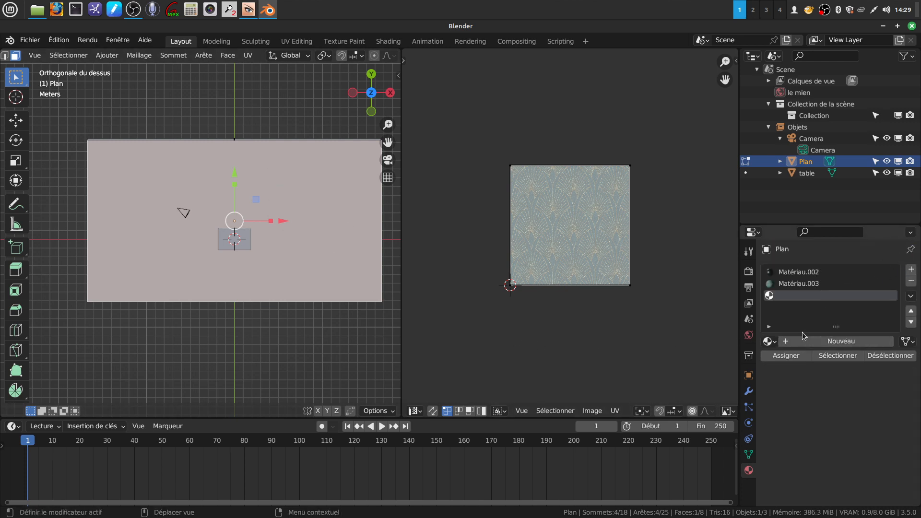
{"action": "left_click", "coordinate": [824, 341]}
{"action": "scroll", "coordinate": [823, 384], "scroll_direction": "down", "scroll_amount": 4}
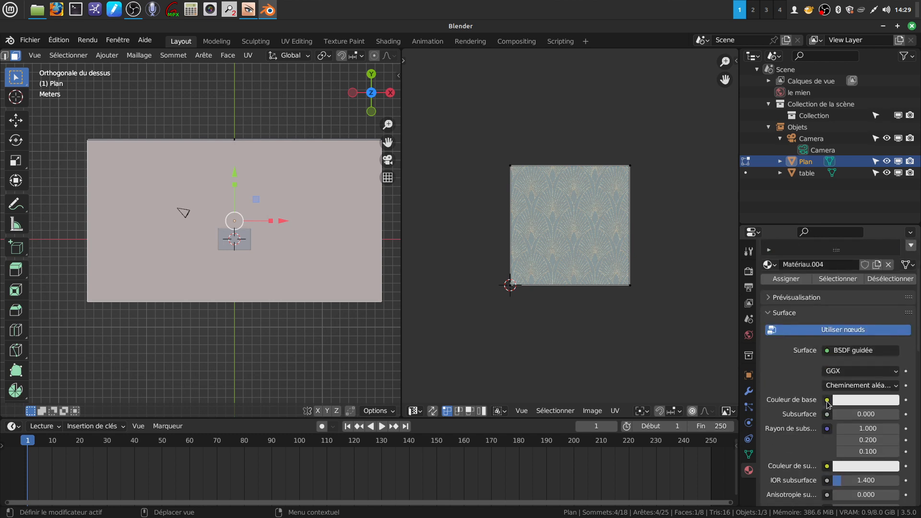
{"action": "left_click", "coordinate": [827, 401]}
{"action": "left_click", "coordinate": [533, 312]}
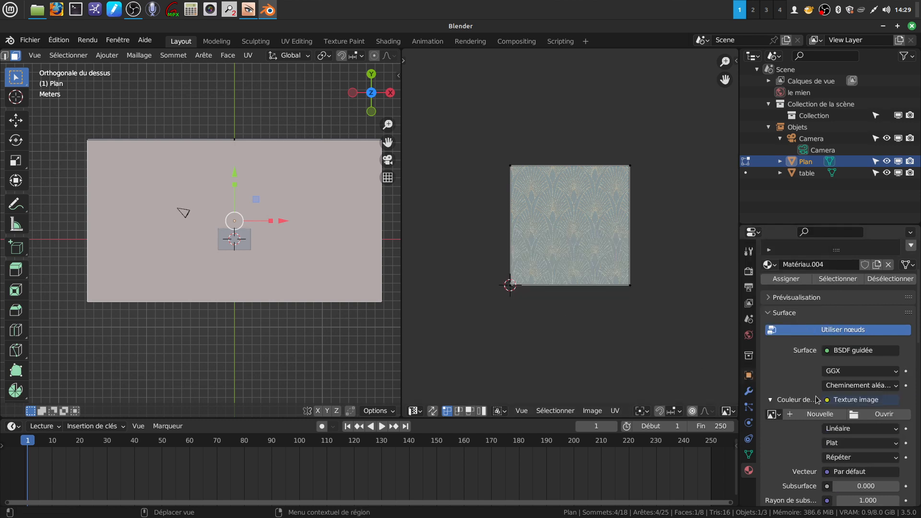
Set the new floor material's specular to 0.286 and its roughness to 0.764.
{"action": "scroll", "coordinate": [817, 400], "scroll_direction": "down", "scroll_amount": 4}
{"action": "scroll", "coordinate": [845, 446], "scroll_direction": "down", "scroll_amount": 3}
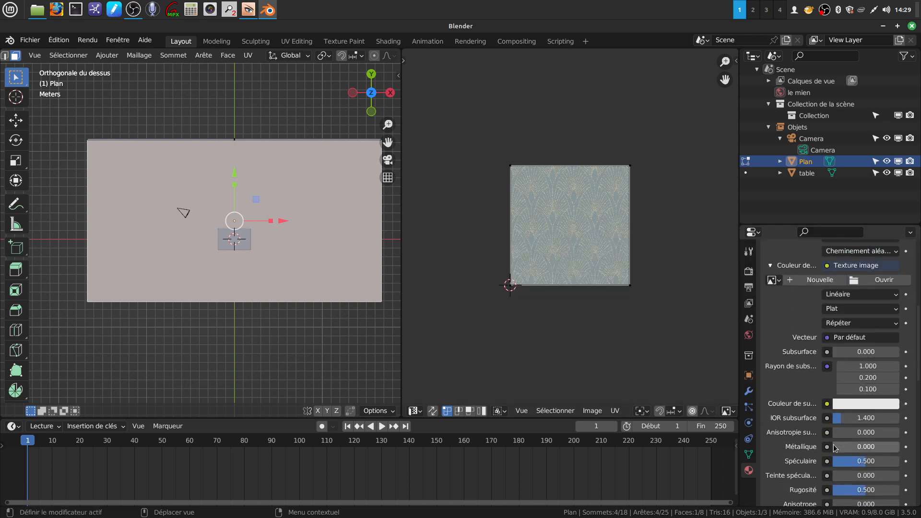
{"action": "left_click", "coordinate": [866, 462]}
{"action": "type", "text": "0.129"}
{"action": "key", "text": "Return"}
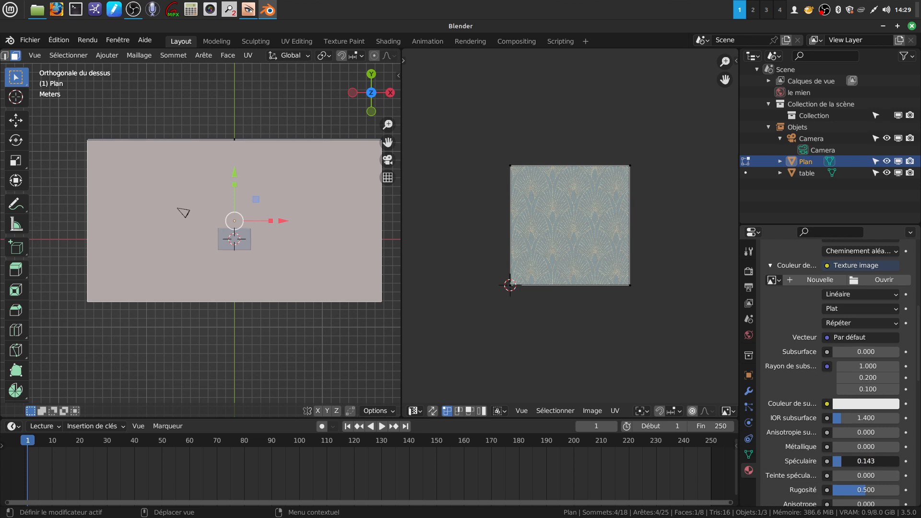
{"action": "left_click_drag", "start_coordinate": [843, 462], "coordinate": [866, 462]}
{"action": "left_click_drag", "start_coordinate": [858, 493], "coordinate": [875, 493]}
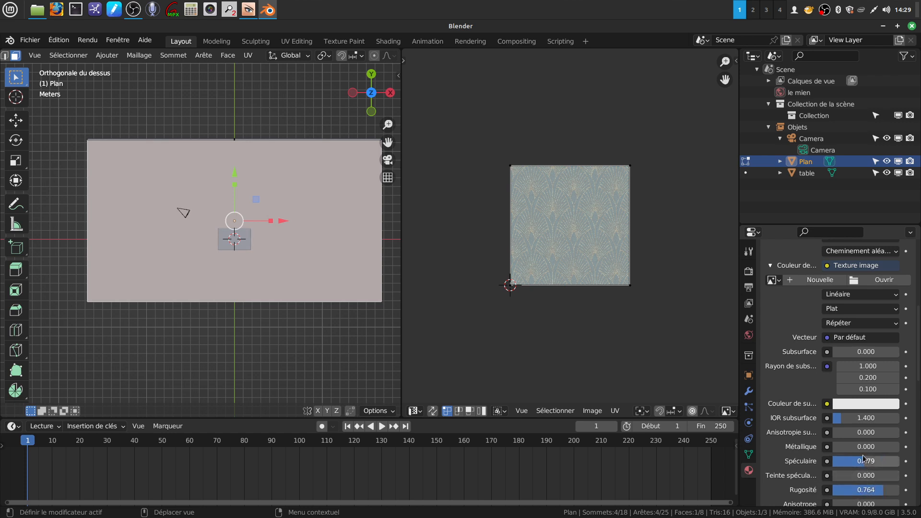
{"action": "left_click_drag", "start_coordinate": [863, 459], "coordinate": [852, 462]}
Load plancher ang racc.jpg from the scène folder as the floor material's base colour texture.
{"action": "scroll", "coordinate": [835, 348], "scroll_direction": "up", "scroll_amount": 3}
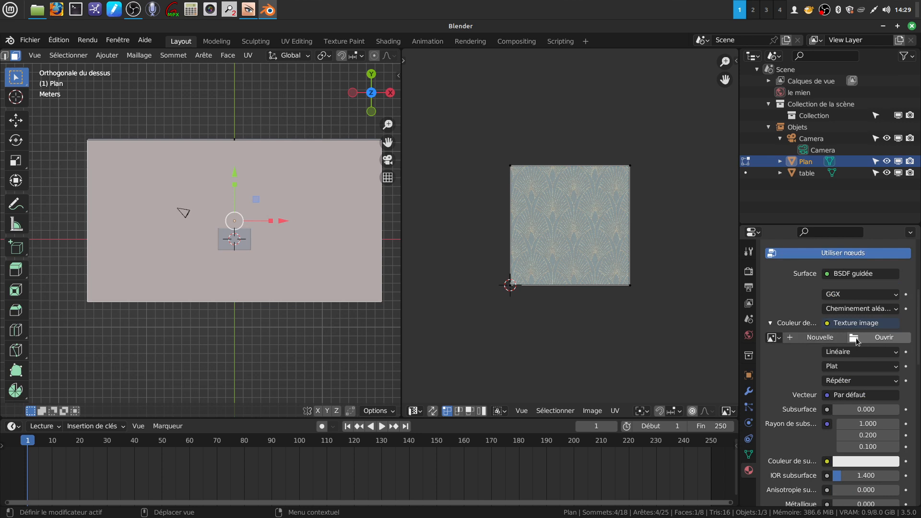
{"action": "left_click", "coordinate": [855, 338]}
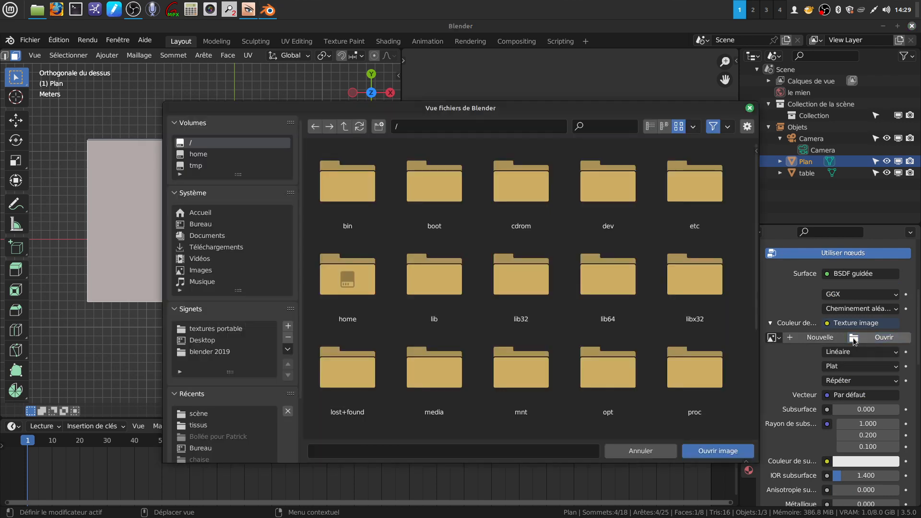
{"action": "left_click", "coordinate": [212, 416]}
{"action": "left_click", "coordinate": [332, 195]}
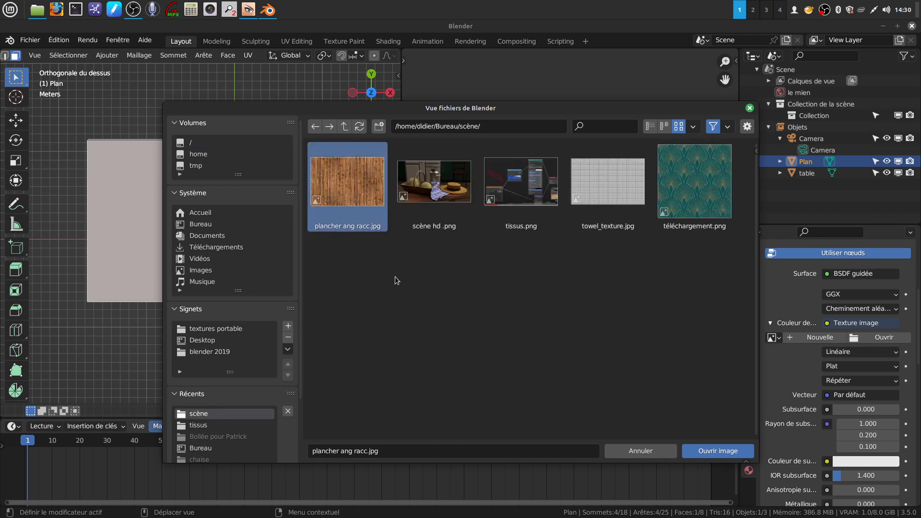
{"action": "left_click", "coordinate": [713, 455]}
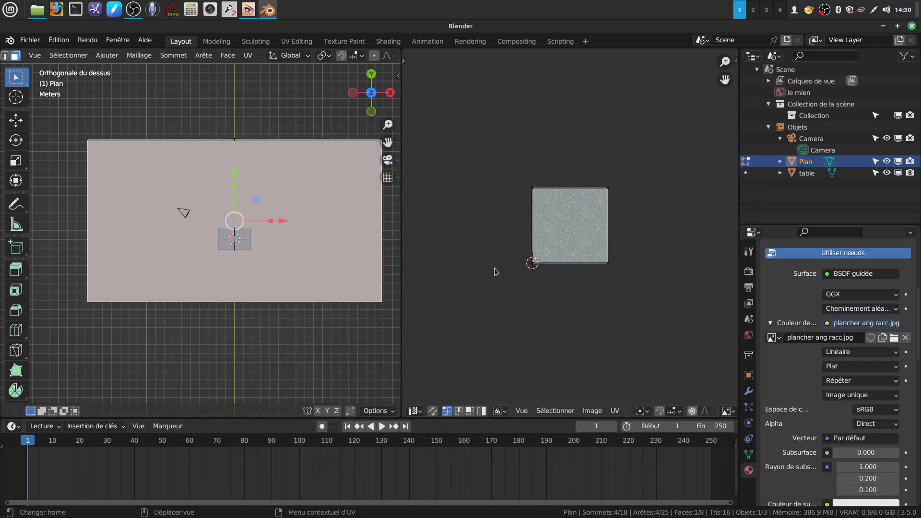
Display bois vieu rac.jpg behind the floor face's UVs in the UV editor and fit it in view.
{"action": "left_click", "coordinate": [638, 411]}
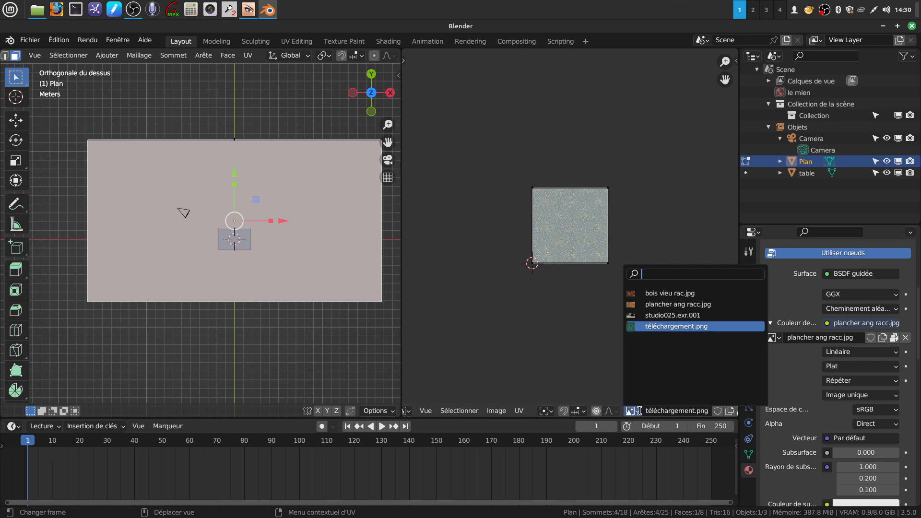
{"action": "left_click", "coordinate": [669, 296]}
{"action": "scroll", "coordinate": [601, 299], "scroll_direction": "down", "scroll_amount": 1}
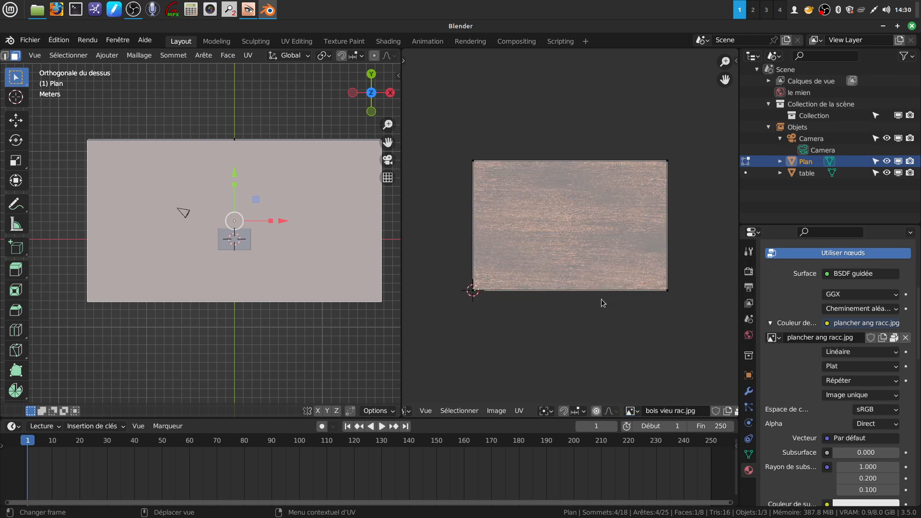
{"action": "key", "text": "Home"}
{"action": "scroll", "coordinate": [603, 307], "scroll_direction": "down", "scroll_amount": 1}
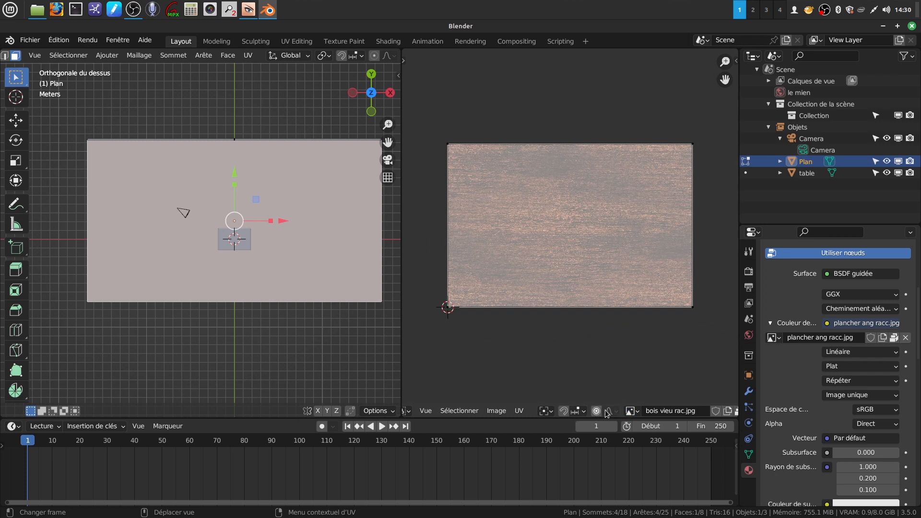
{"action": "scroll", "coordinate": [810, 377], "scroll_direction": "down", "scroll_amount": 2}
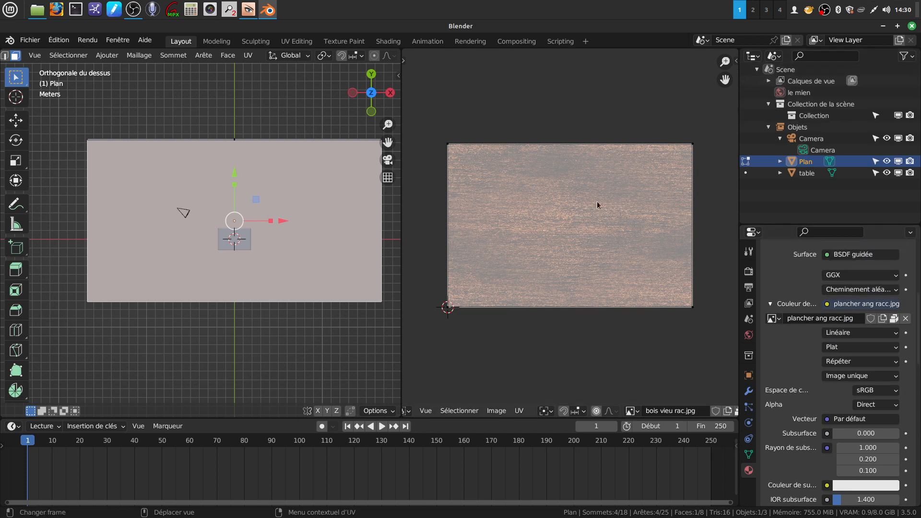
Check the texture files in the desktop's scène folder, close it and return to Blender.
{"action": "left_click", "coordinate": [883, 26]}
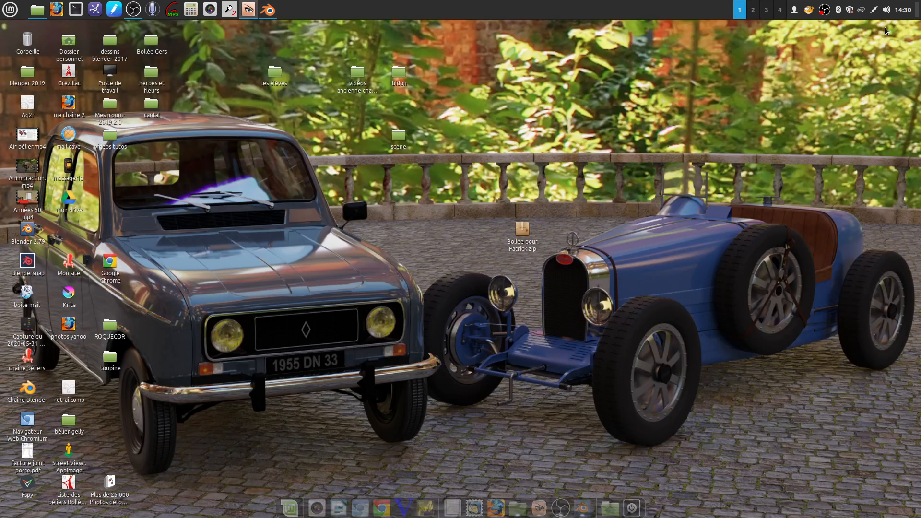
{"action": "double_click", "coordinate": [403, 138]}
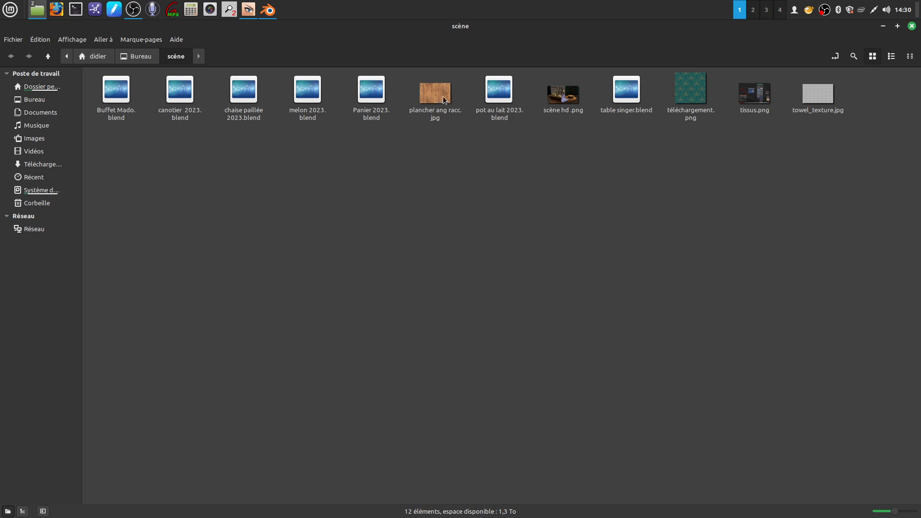
{"action": "left_click", "coordinate": [912, 26]}
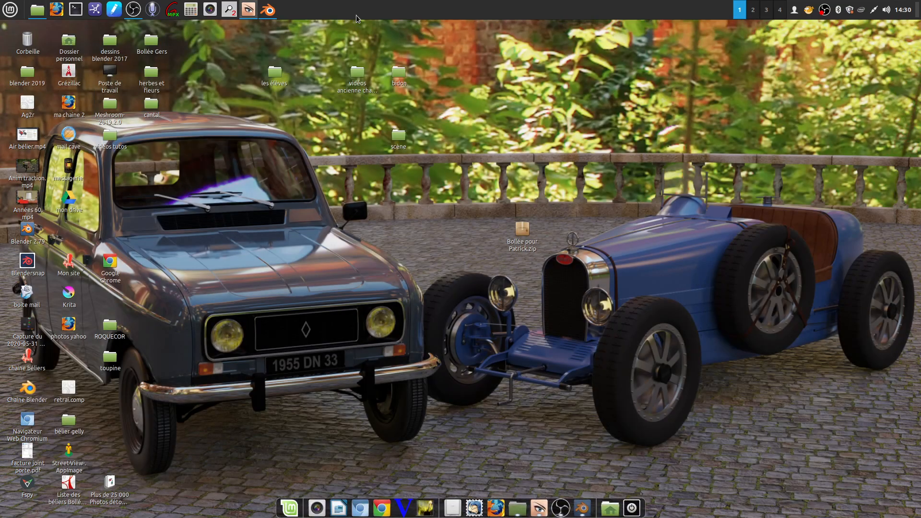
{"action": "left_click", "coordinate": [268, 9]}
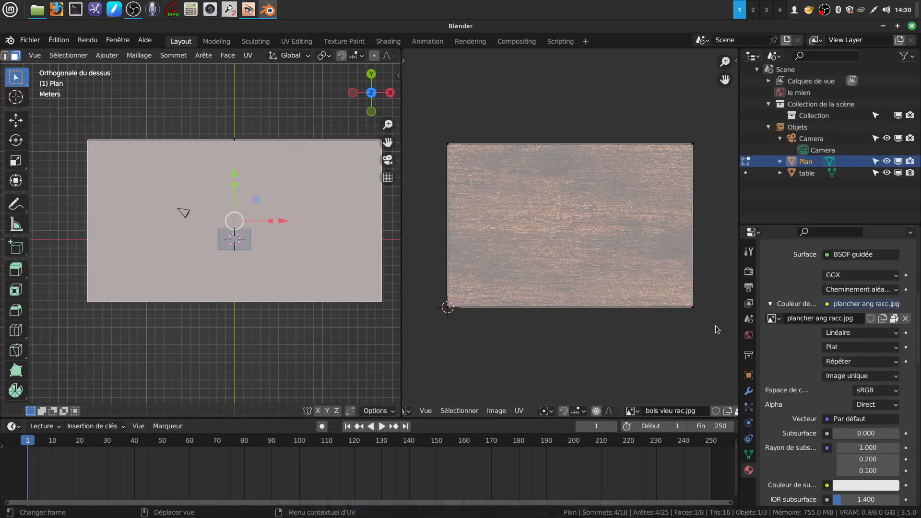
Unlink the floor material's base colour image and reload plancher ang racc.jpg from the scène folder.
{"action": "left_click", "coordinate": [906, 318]}
{"action": "left_click", "coordinate": [884, 319]}
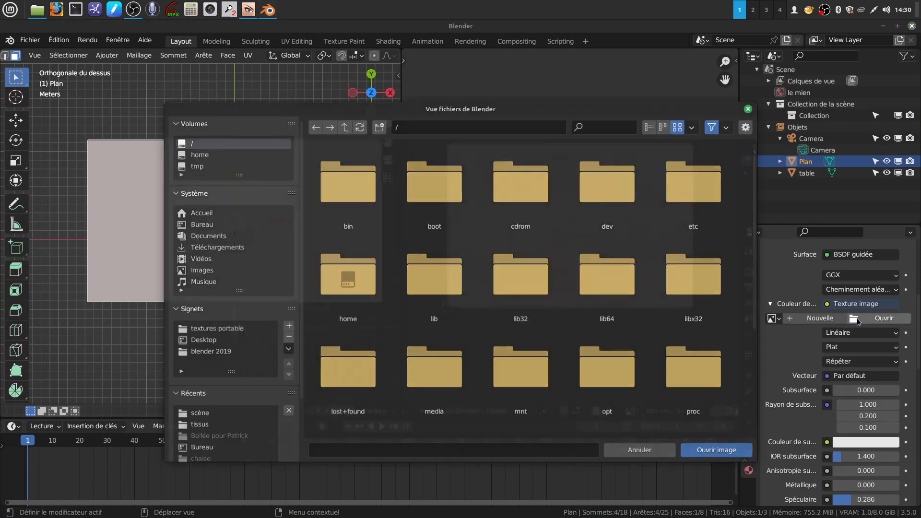
{"action": "left_click", "coordinate": [228, 416]}
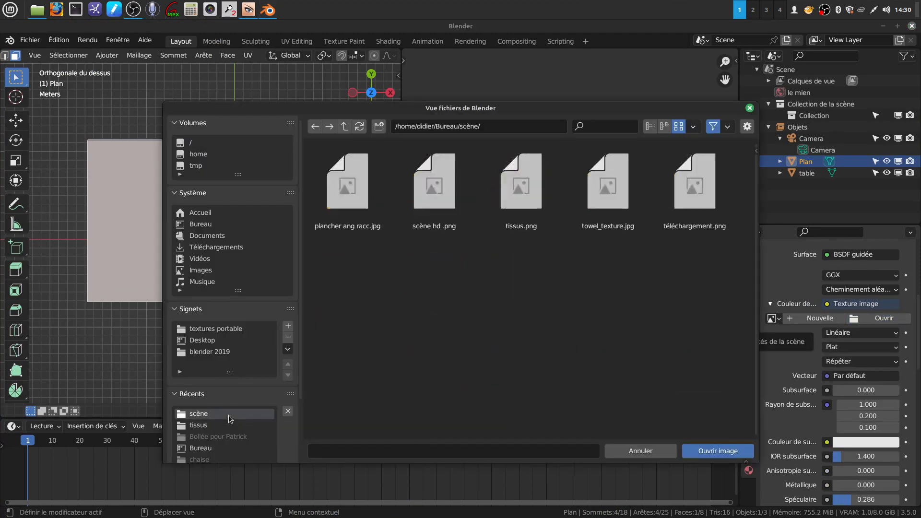
{"action": "left_click", "coordinate": [361, 185]}
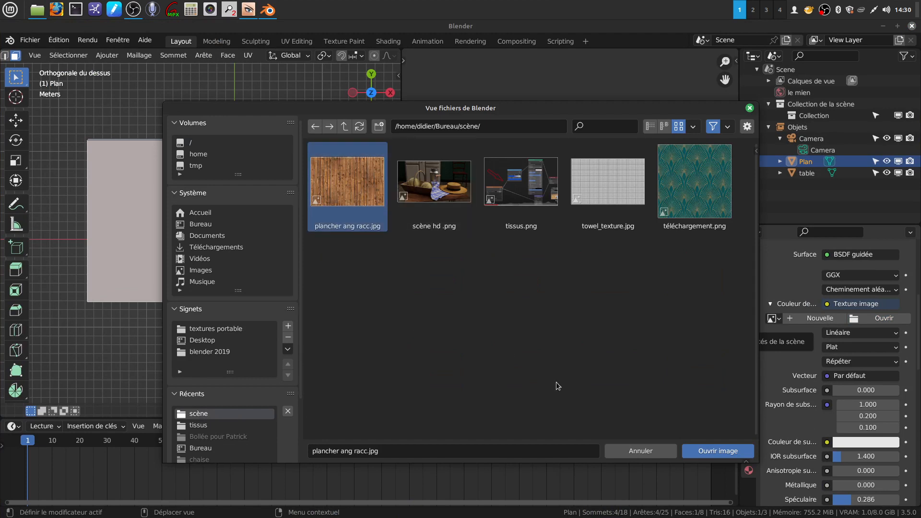
{"action": "left_click", "coordinate": [705, 451]}
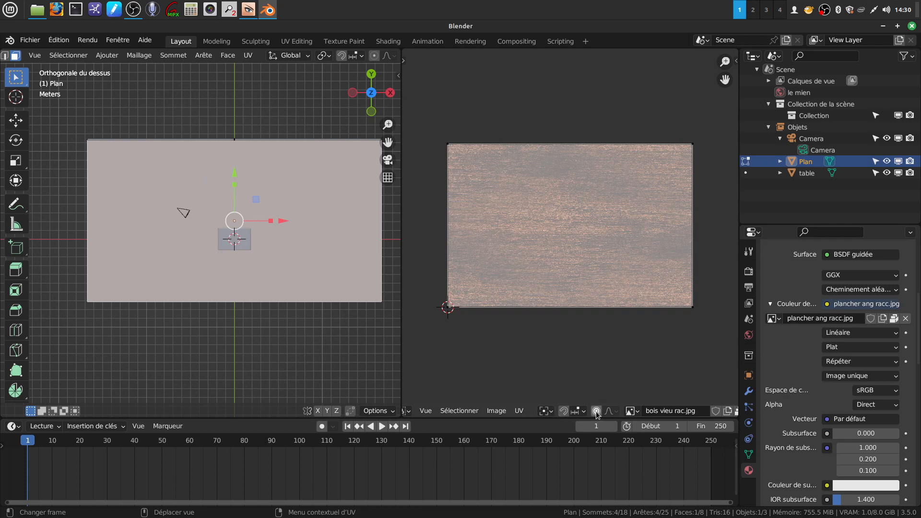
Display plancher ang racc.jpg behind the floor face's UVs in the UV editor.
{"action": "left_click", "coordinate": [632, 411]}
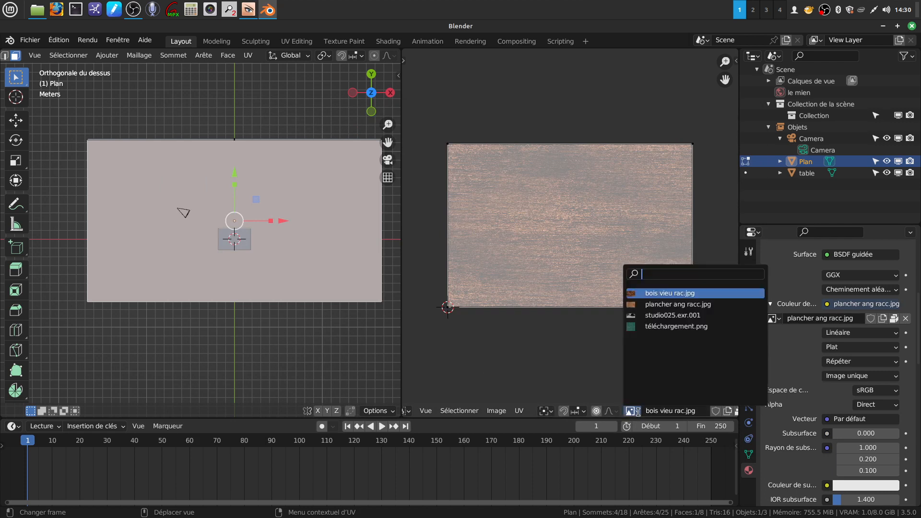
{"action": "left_click", "coordinate": [674, 304]}
{"action": "scroll", "coordinate": [629, 314], "scroll_direction": "up", "scroll_amount": 8}
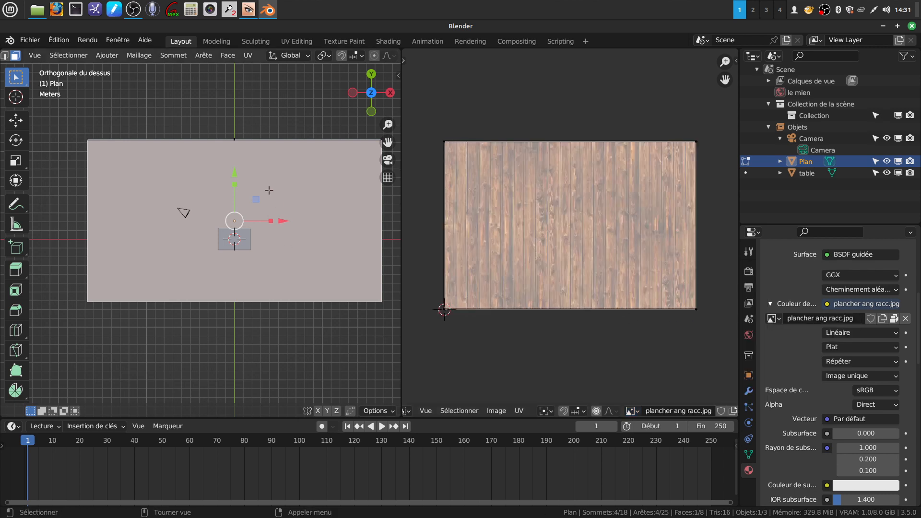
Project the floor face's UVs from the top view and scale them up about 3.5 times, beyond the plank image.
{"action": "key", "text": "u"}
{"action": "key", "text": "u"}
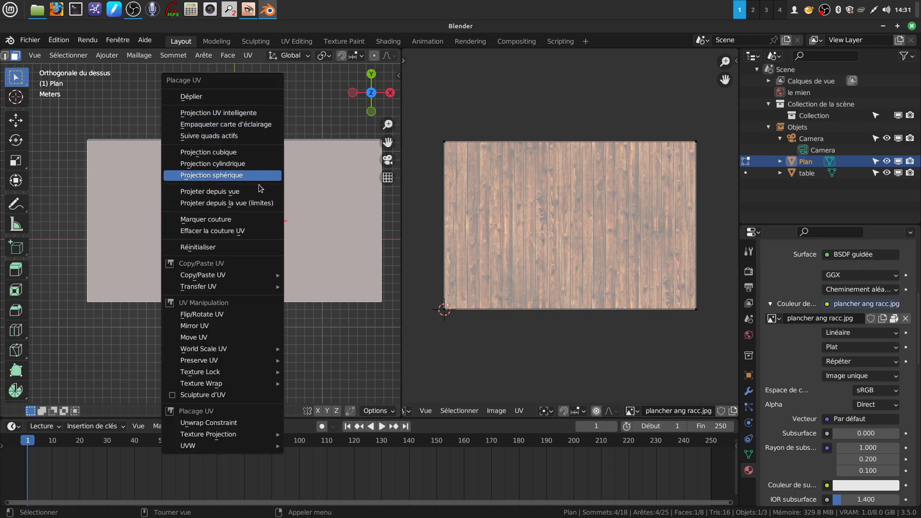
{"action": "left_click", "coordinate": [256, 192]}
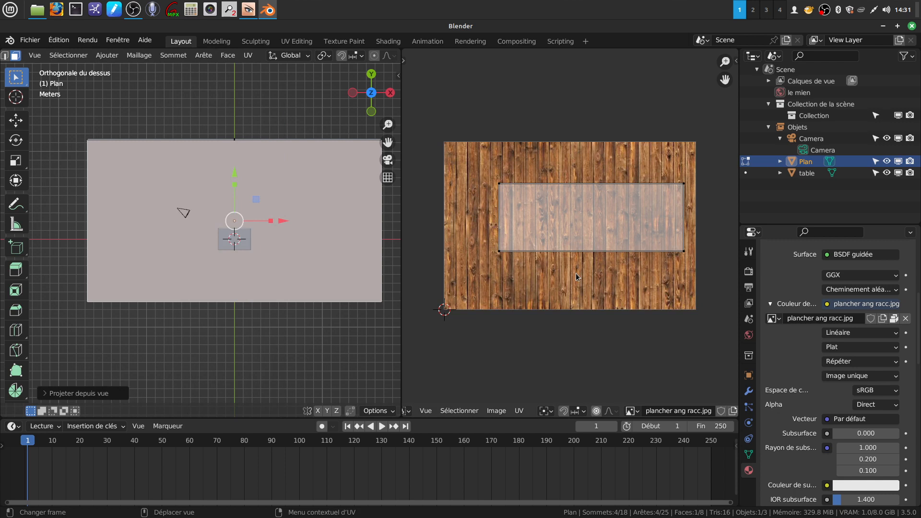
{"action": "scroll", "coordinate": [576, 276], "scroll_direction": "down", "scroll_amount": 2}
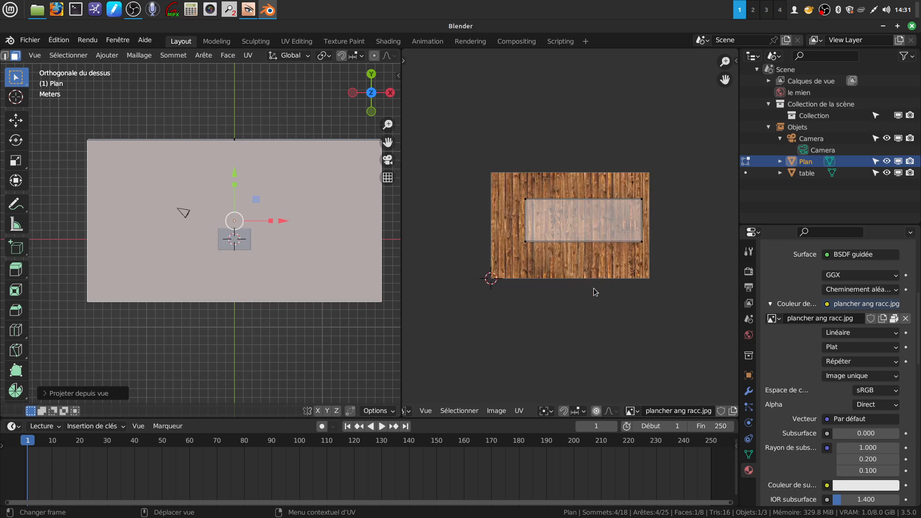
{"action": "left_click_drag", "start_coordinate": [494, 169], "coordinate": [659, 275]}
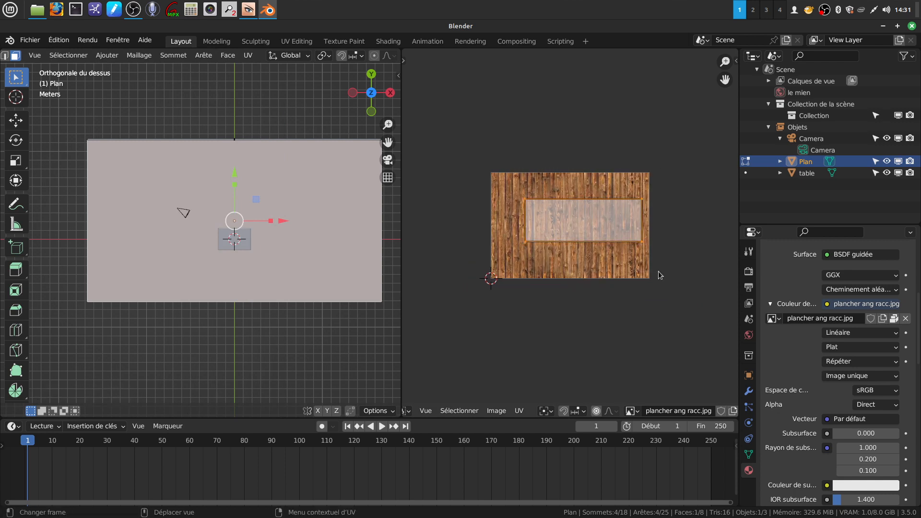
{"action": "key", "text": "s"}
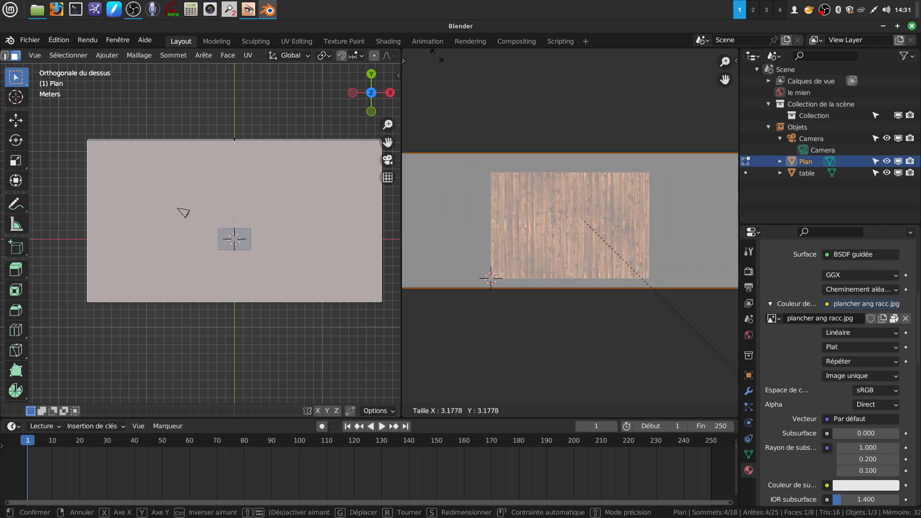
{"action": "left_click", "coordinate": [628, 301]}
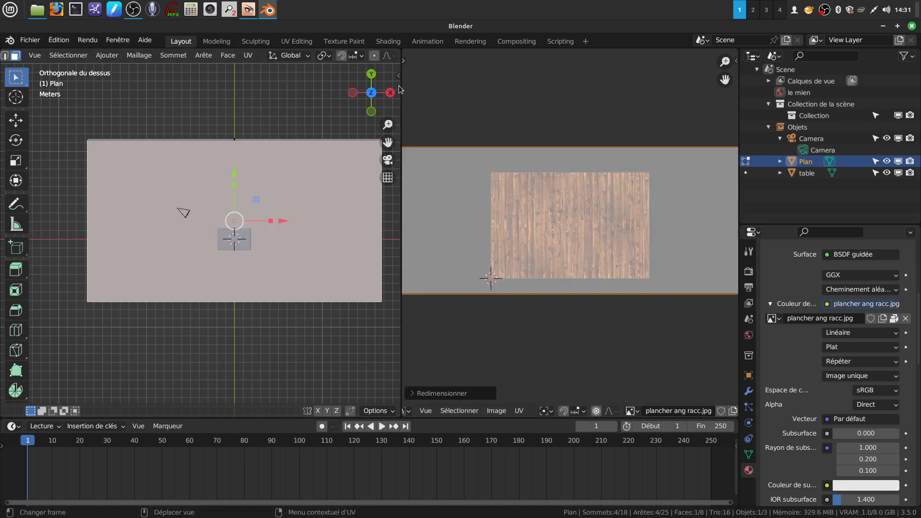
Show the room in rendered shading and assign Matériau.004 to the floor face.
{"action": "scroll", "coordinate": [379, 56], "scroll_direction": "down", "scroll_amount": 5}
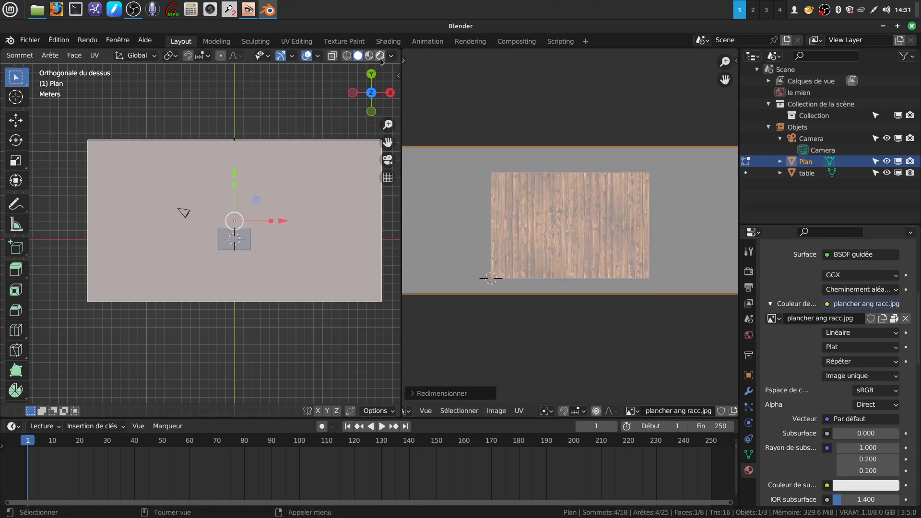
{"action": "left_click", "coordinate": [380, 57]}
{"action": "middle_click_drag", "start_coordinate": [317, 223], "coordinate": [333, 164]}
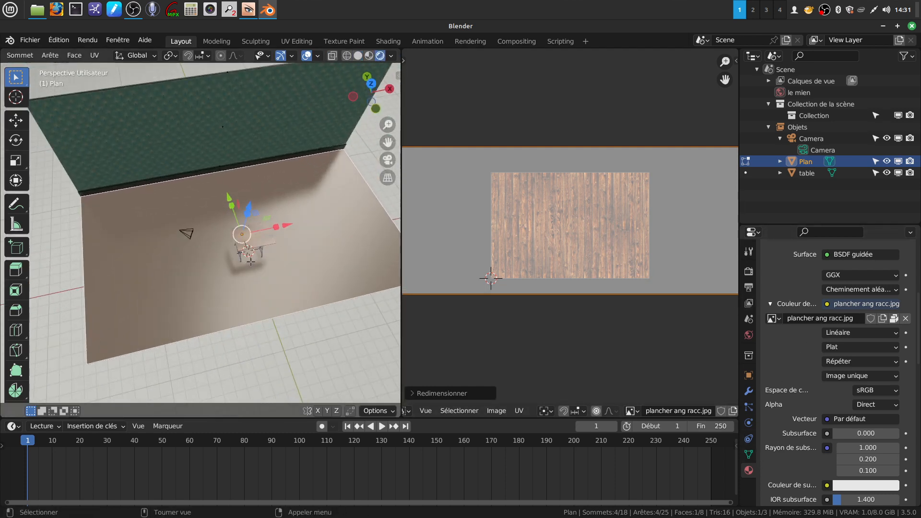
{"action": "key", "text": "Tab"}
{"action": "key", "text": "Tab"}
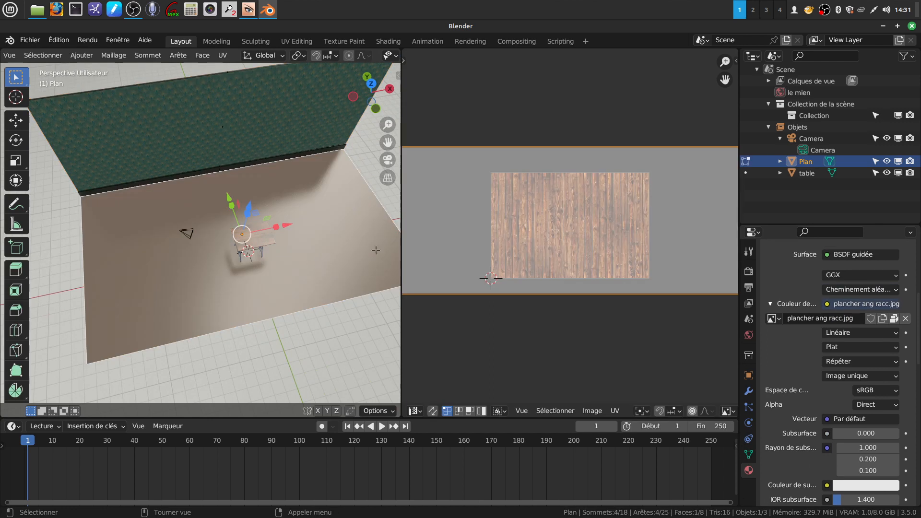
{"action": "scroll", "coordinate": [811, 343], "scroll_direction": "up", "scroll_amount": 6}
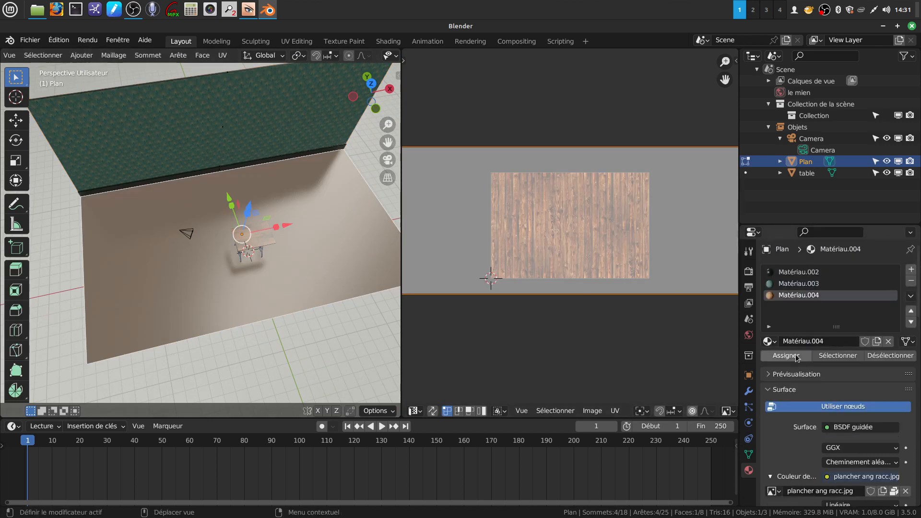
{"action": "left_click", "coordinate": [797, 357]}
Leave Edit Mode and examine the plank texture's scale and direction on the floor around the table.
{"action": "middle_click_drag", "start_coordinate": [278, 301], "coordinate": [291, 234]}
{"action": "scroll", "coordinate": [306, 303], "scroll_direction": "up", "scroll_amount": 5}
{"action": "middle_click_drag", "start_coordinate": [303, 283], "coordinate": [195, 254]}
{"action": "scroll", "coordinate": [296, 269], "scroll_direction": "down", "scroll_amount": 3}
{"action": "key", "text": "Tab"}
{"action": "scroll", "coordinate": [281, 278], "scroll_direction": "up", "scroll_amount": 4}
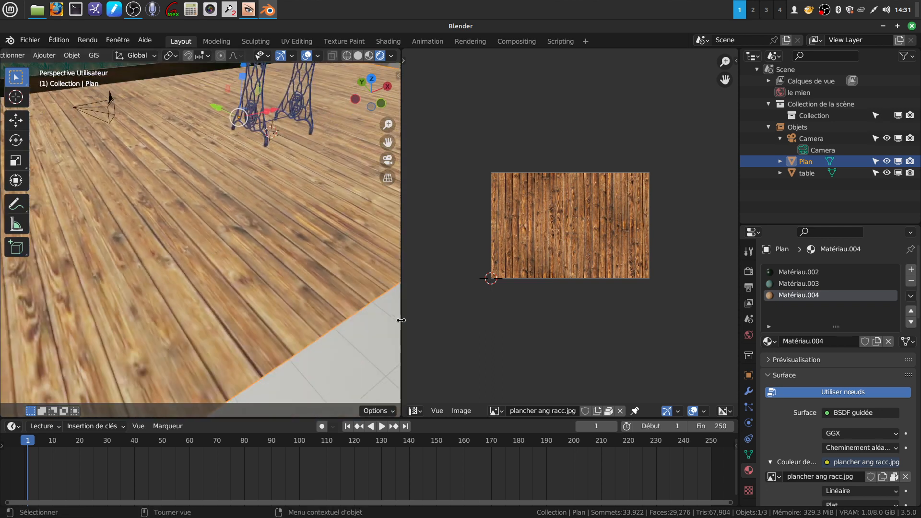
{"action": "left_click_drag", "start_coordinate": [401, 311], "coordinate": [395, 311]}
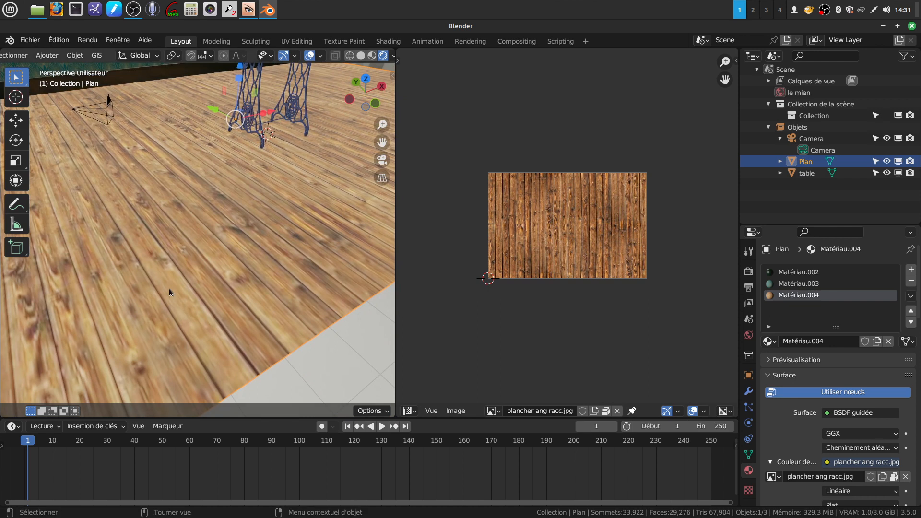
{"action": "middle_click_drag", "start_coordinate": [287, 270], "coordinate": [280, 230]}
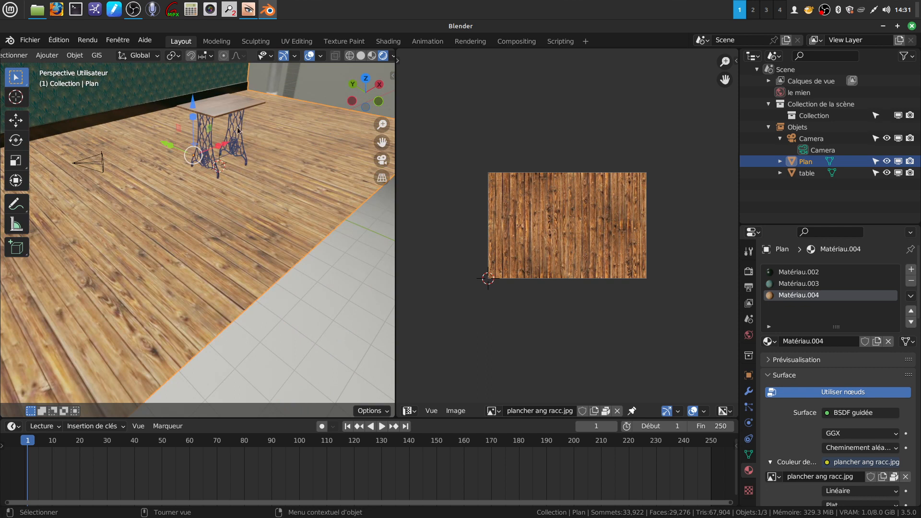
{"action": "middle_click_drag", "start_coordinate": [204, 136], "coordinate": [235, 150]}
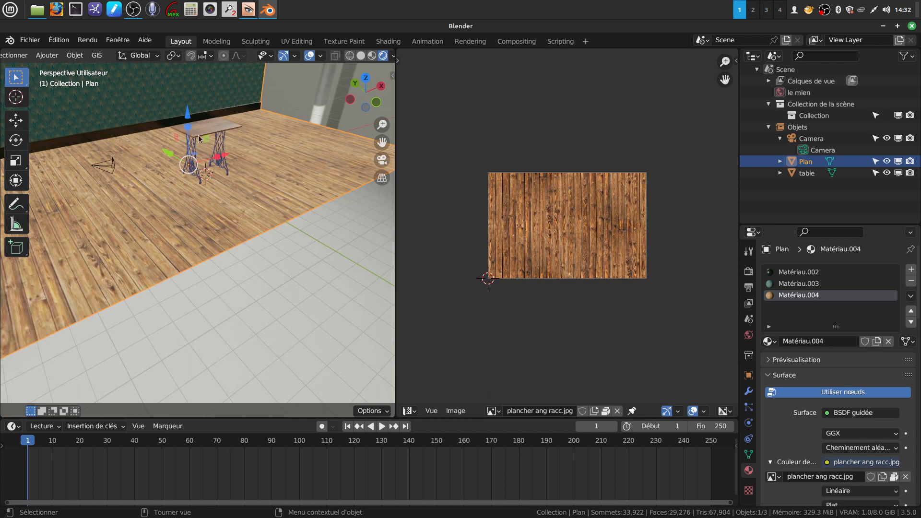
{"action": "middle_click_drag", "start_coordinate": [238, 138], "coordinate": [235, 151]}
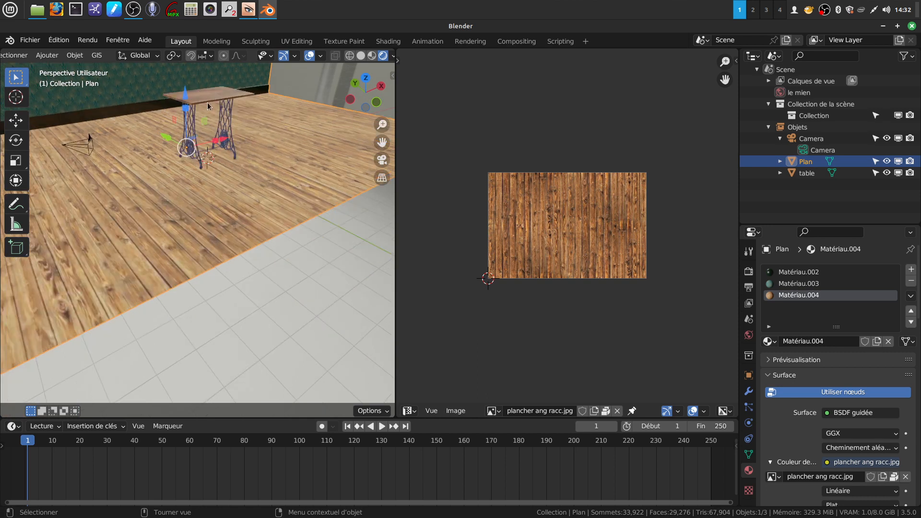
Minimise Blender and open plancher ang racc.jpg from the desktop's scène folder in GIMP.
{"action": "left_click", "coordinate": [883, 26]}
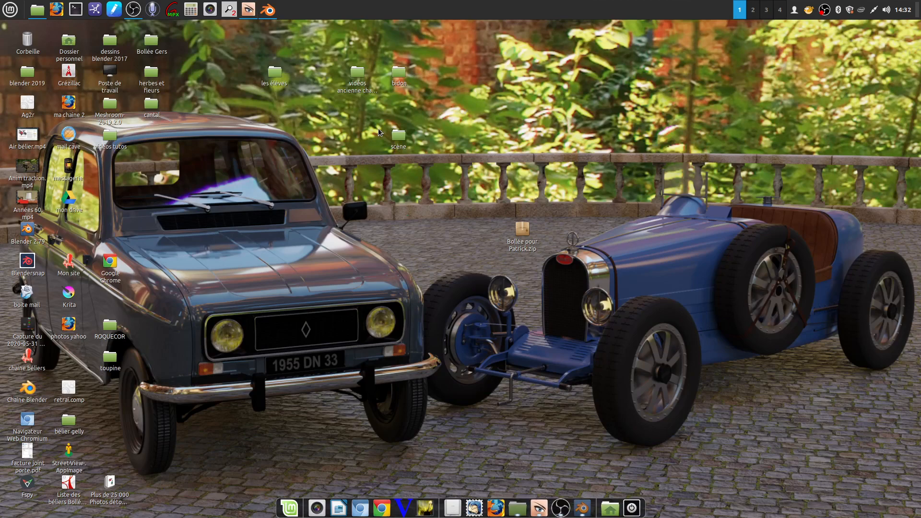
{"action": "double_click", "coordinate": [399, 136]}
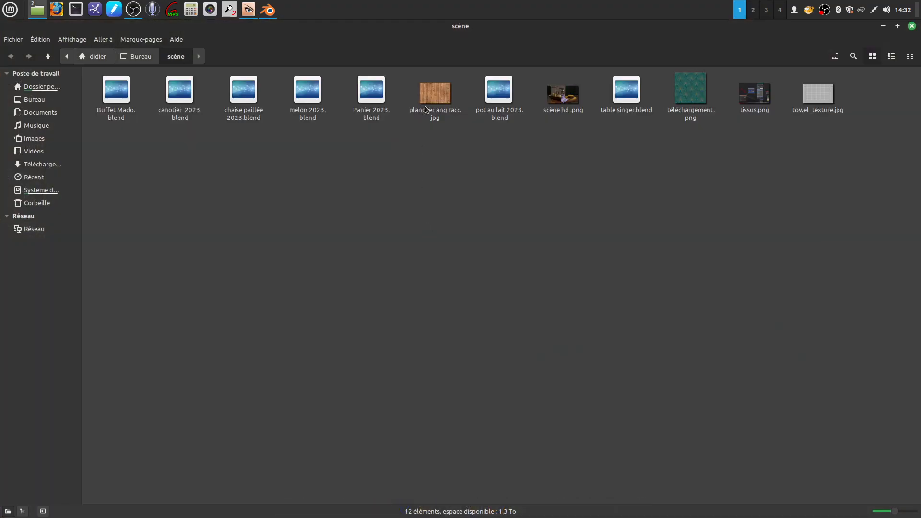
{"action": "right_click", "coordinate": [440, 99]}
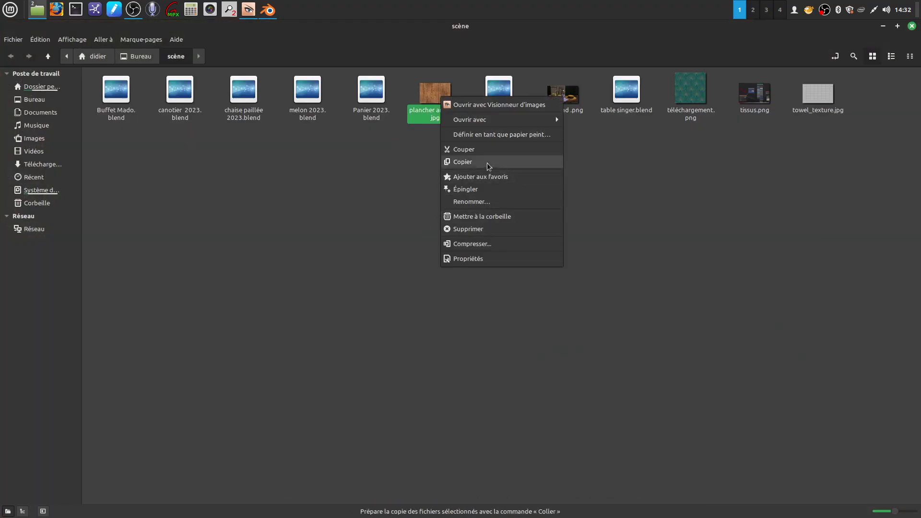
{"action": "mouse_move", "coordinate": [471, 121]}
{"action": "left_click", "coordinate": [600, 133]}
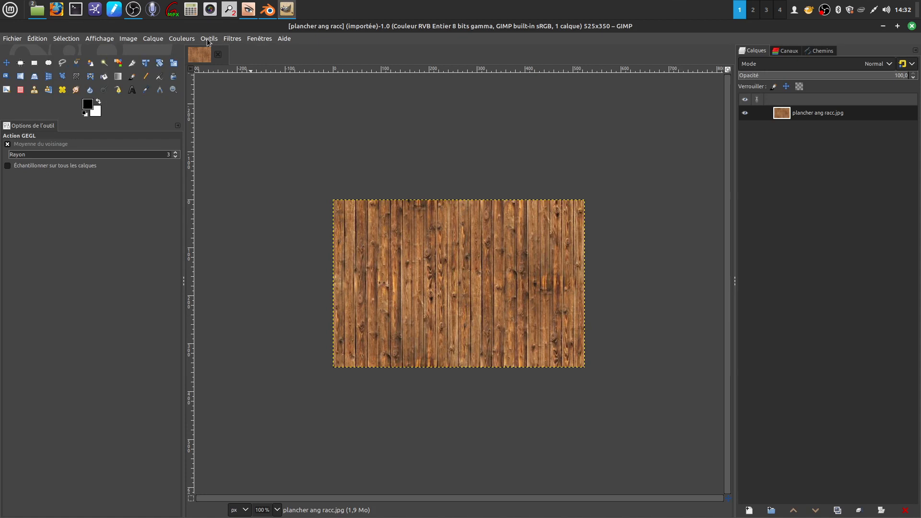
Convert the plank image to a normal map with the Carte normale filter at a scale of 2.22.
{"action": "left_click", "coordinate": [231, 39]}
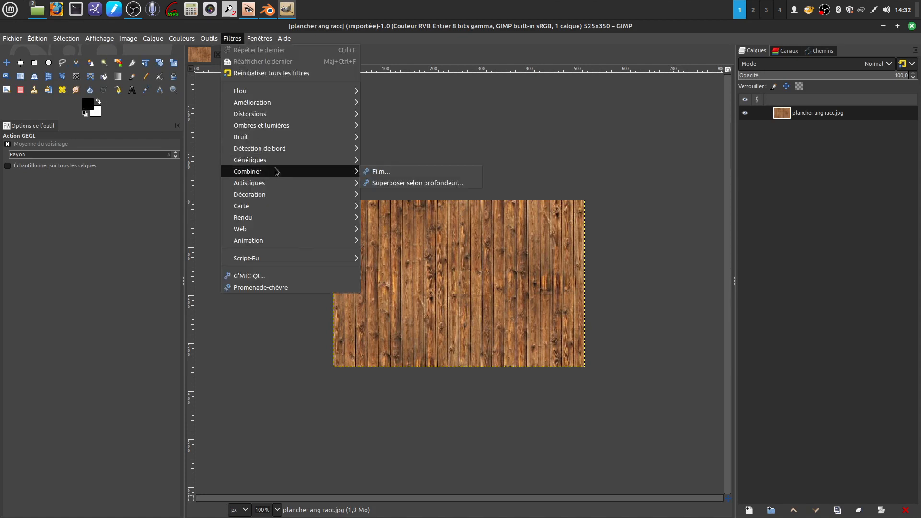
{"action": "mouse_move", "coordinate": [271, 161]}
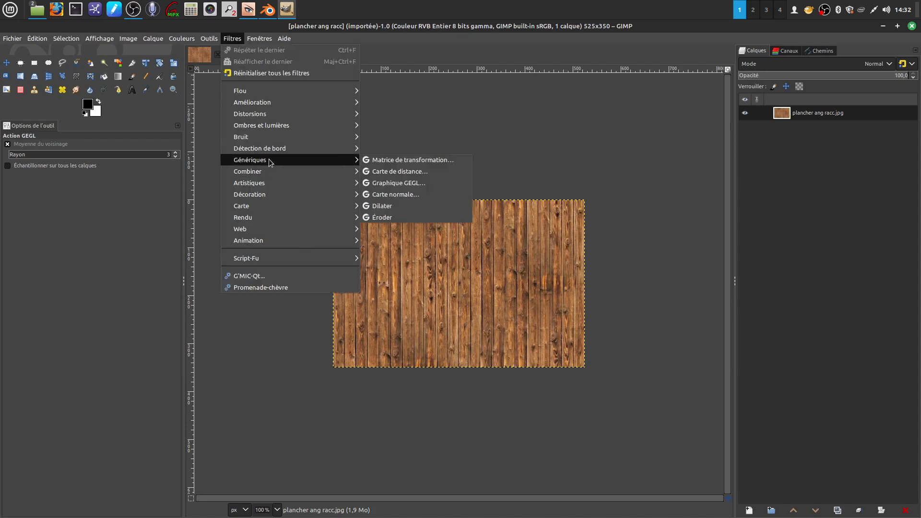
{"action": "left_click", "coordinate": [413, 195]}
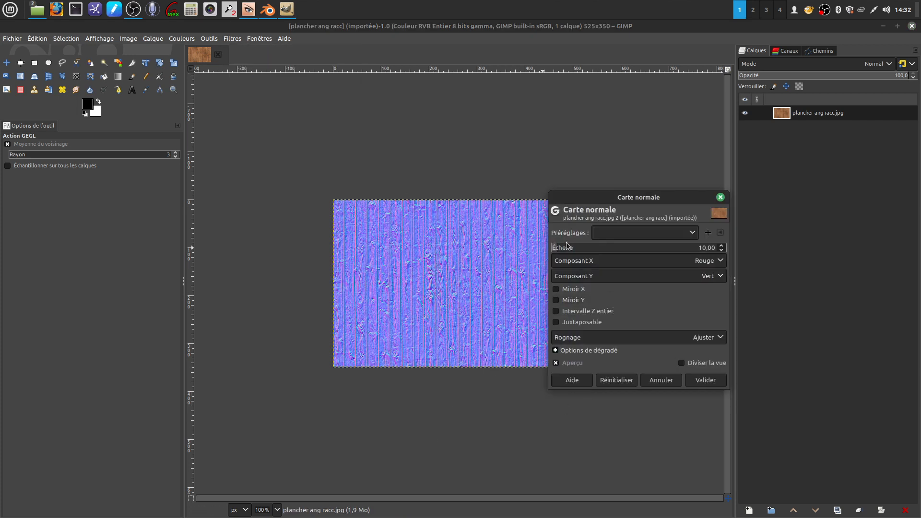
{"action": "left_click_drag", "start_coordinate": [557, 249], "coordinate": [555, 249]}
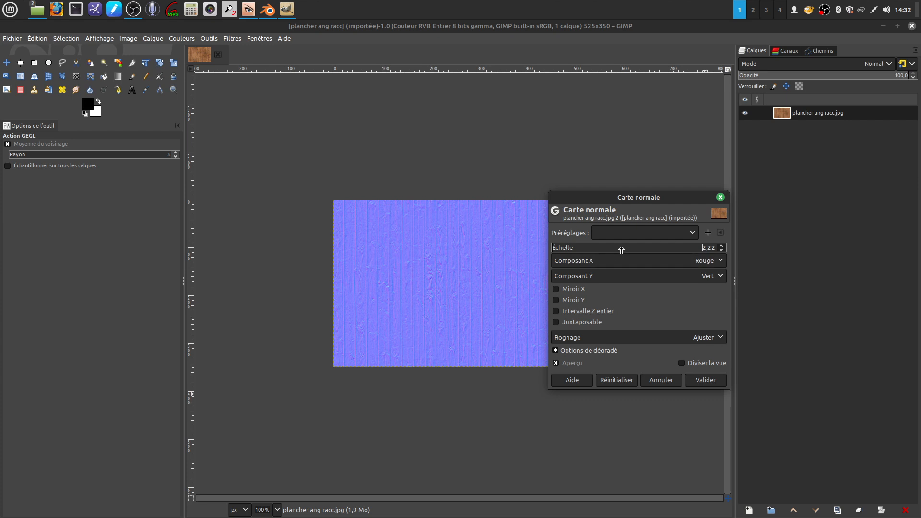
{"action": "left_click", "coordinate": [705, 381]}
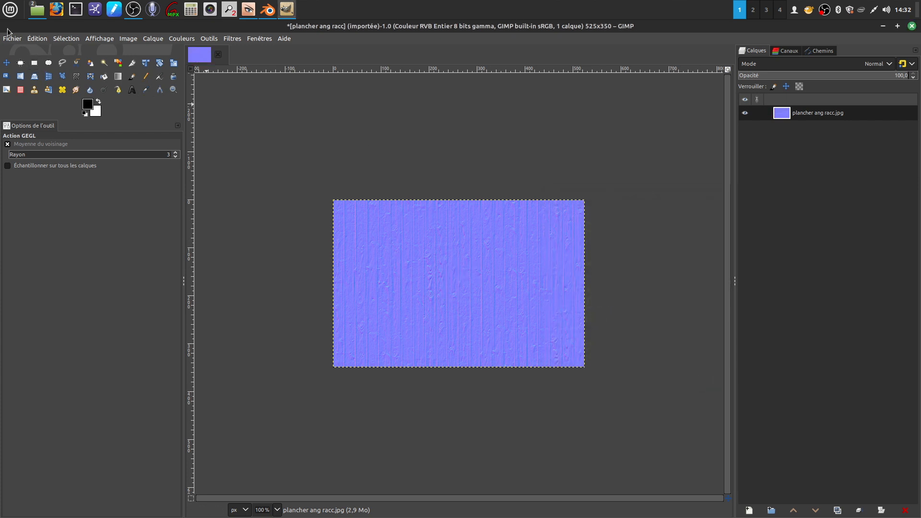
{"action": "left_click", "coordinate": [11, 38]}
{"action": "left_click", "coordinate": [57, 137]}
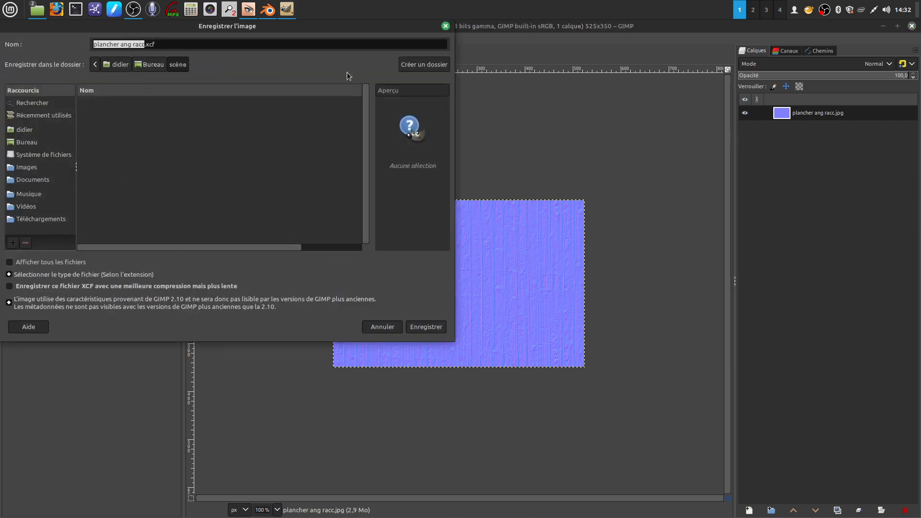
{"action": "left_click", "coordinate": [383, 327]}
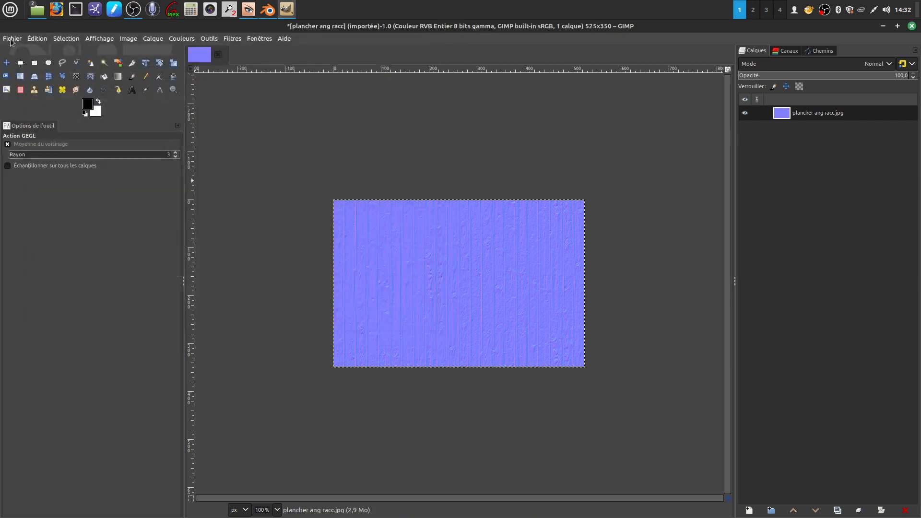
Export the normal map to the scène folder as plancher ang racc cn.jpg at JPEG quality 100.
{"action": "left_click", "coordinate": [10, 39]}
{"action": "left_click", "coordinate": [53, 192]}
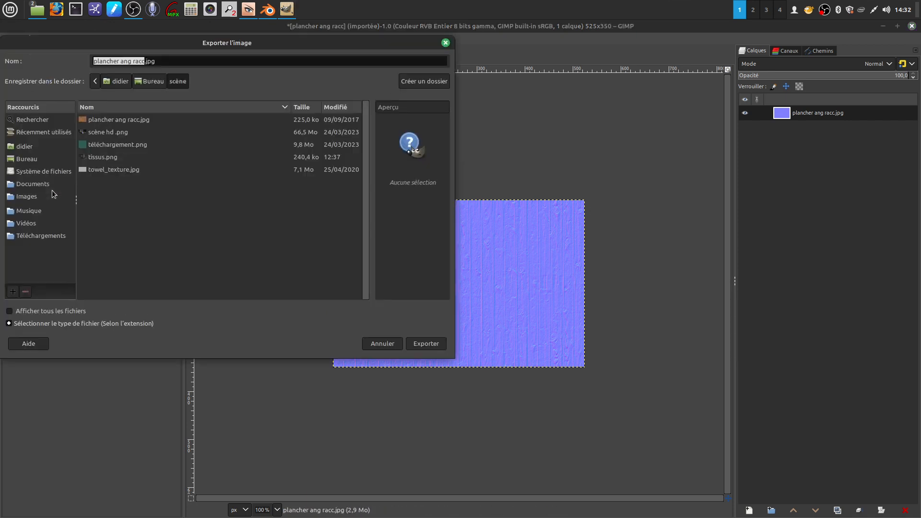
{"action": "left_click", "coordinate": [144, 62]}
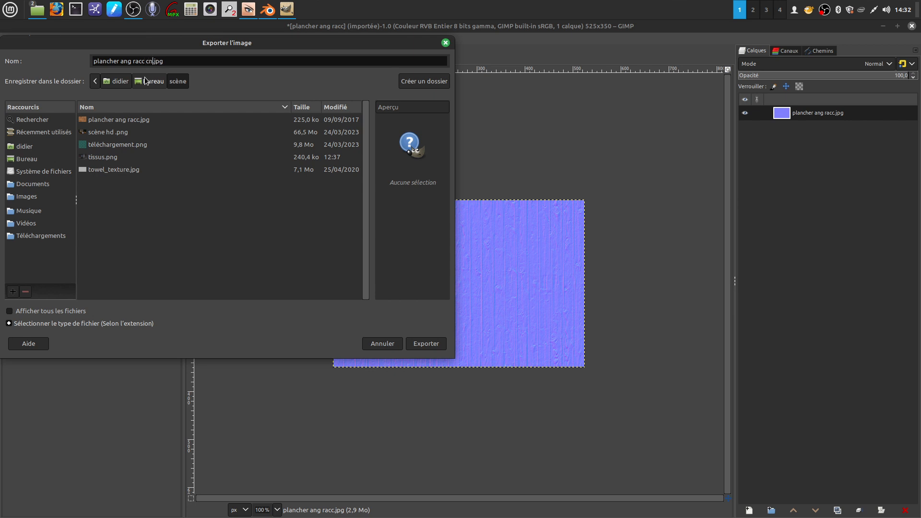
{"action": "left_click", "coordinate": [177, 60]}
{"action": "left_click", "coordinate": [426, 344]}
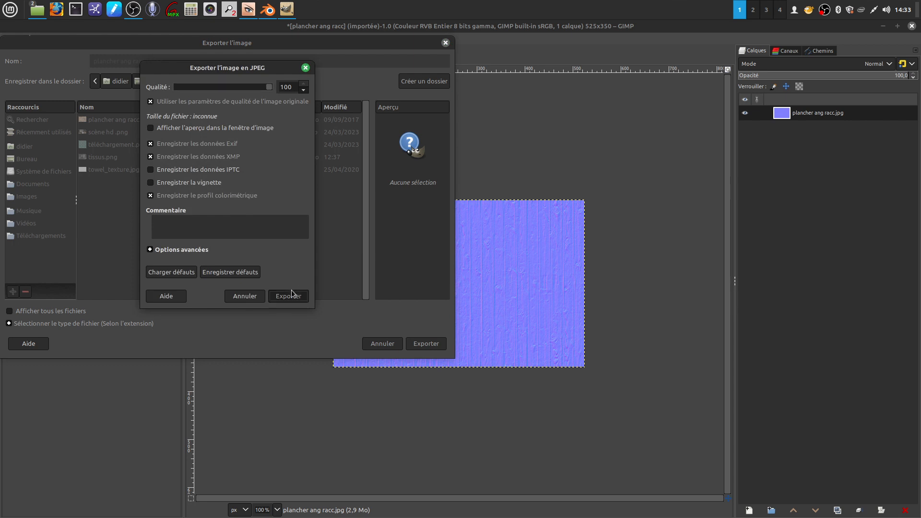
{"action": "left_click", "coordinate": [288, 296]}
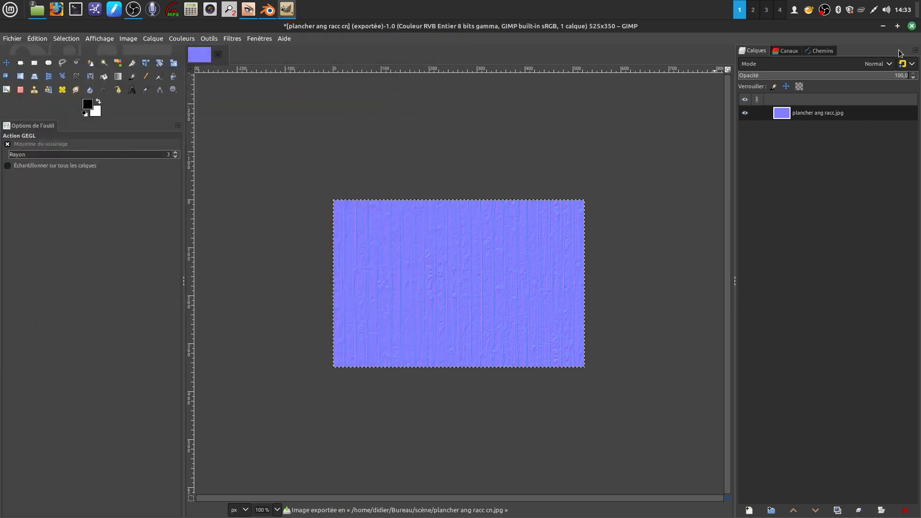
Quit GIMP discarding the unsaved changes, close the scène folder and switch back to Blender.
{"action": "left_click", "coordinate": [912, 26]}
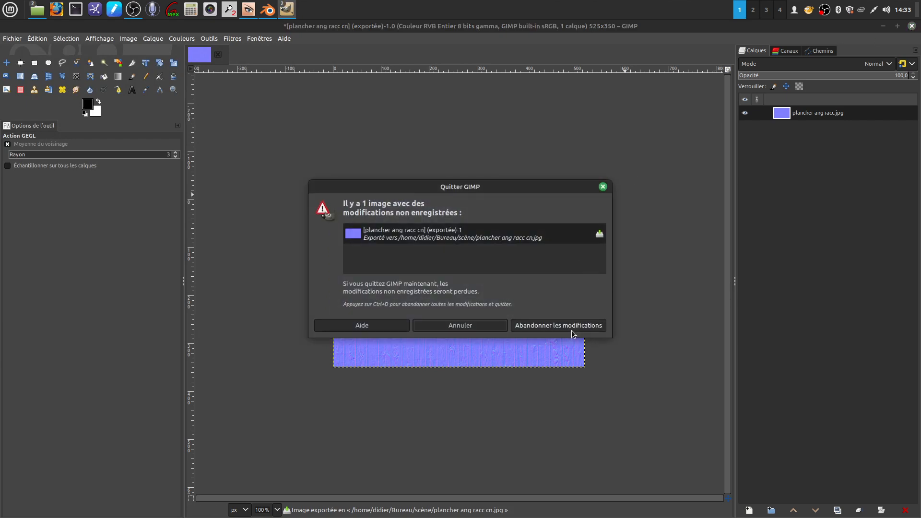
{"action": "left_click", "coordinate": [556, 326]}
{"action": "left_click", "coordinate": [451, 227]}
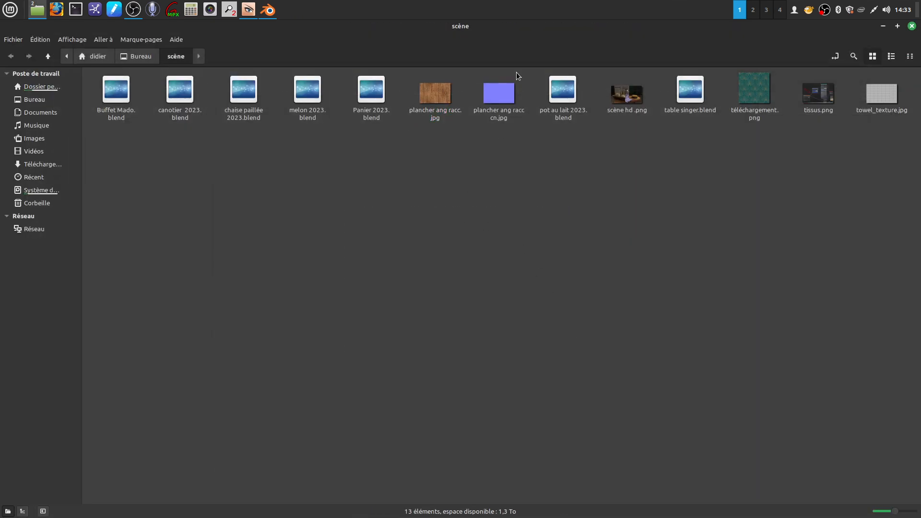
{"action": "left_click", "coordinate": [913, 26]}
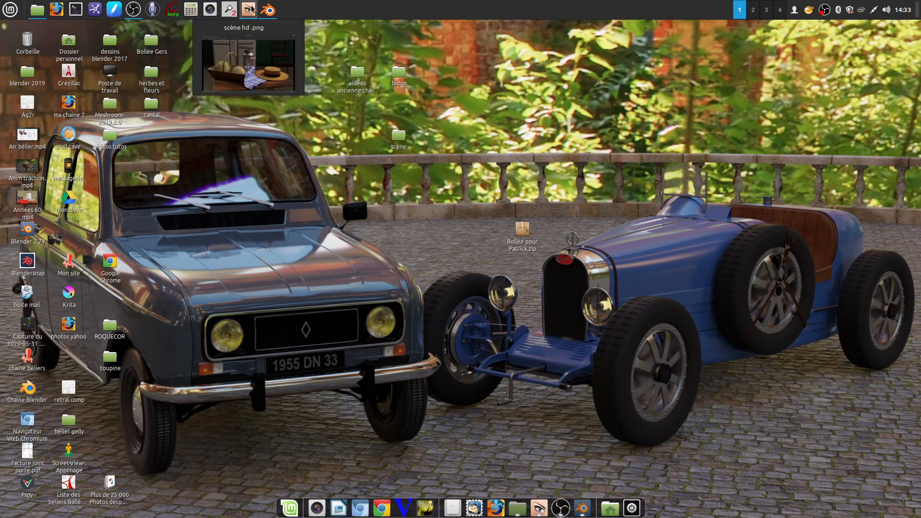
{"action": "left_click", "coordinate": [267, 14]}
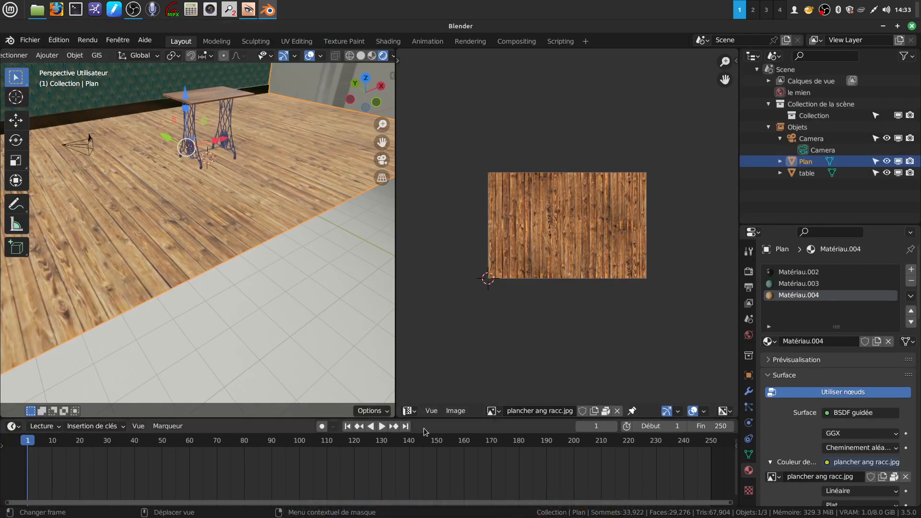
Replace the image view with the Shader Editor showing Matériau.004's nodes and hide its sidebar.
{"action": "left_click", "coordinate": [416, 415]}
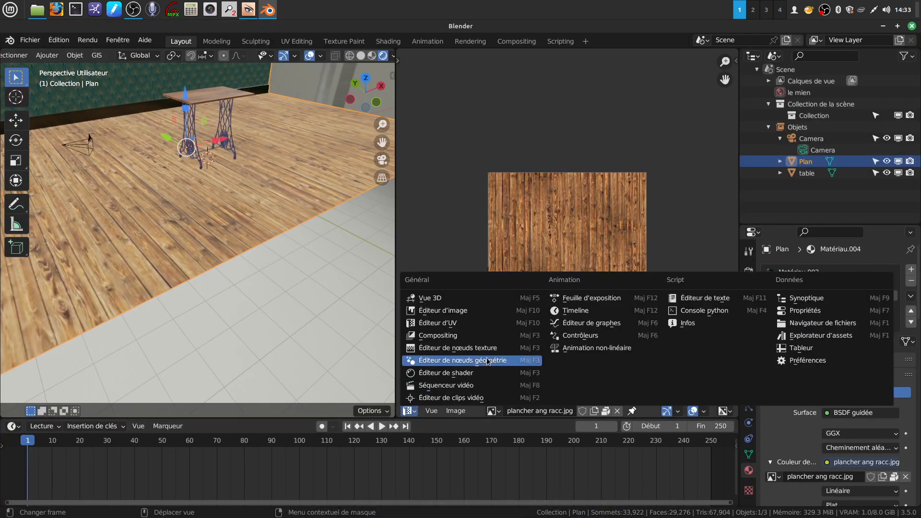
{"action": "left_click", "coordinate": [484, 379]}
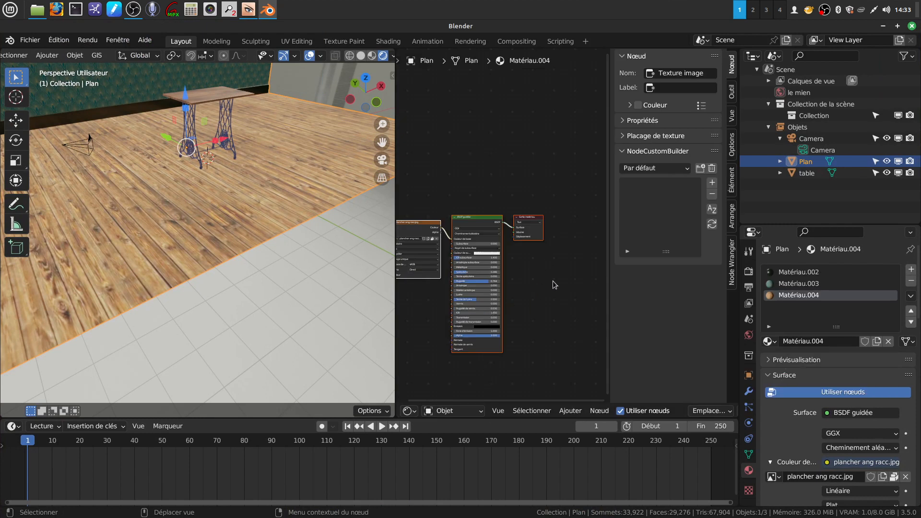
{"action": "key", "text": "n"}
{"action": "scroll", "coordinate": [610, 274], "scroll_direction": "up", "scroll_amount": 3}
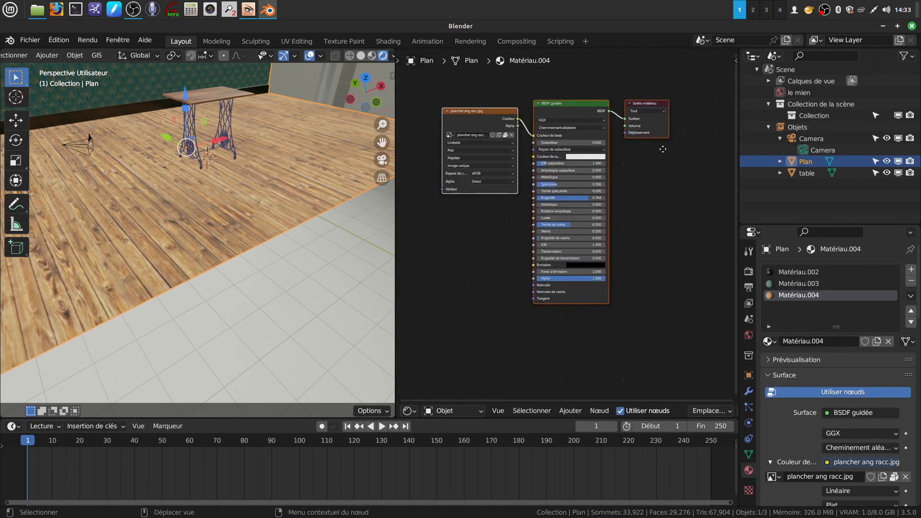
Add a Texture image node and a Carte de normales node to the floor material, placed beside the BSDF.
{"action": "left_click", "coordinate": [571, 410]}
{"action": "mouse_move", "coordinate": [586, 347]}
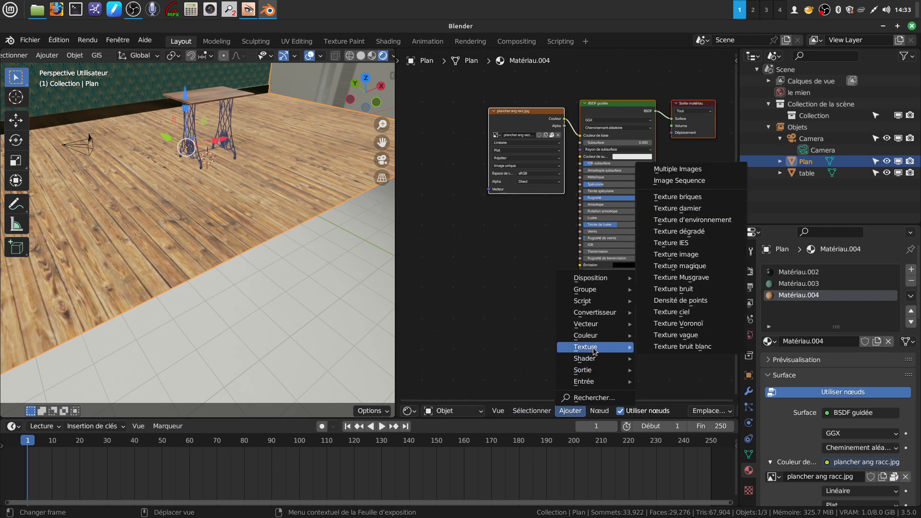
{"action": "left_click", "coordinate": [704, 260]}
{"action": "left_click", "coordinate": [474, 240]}
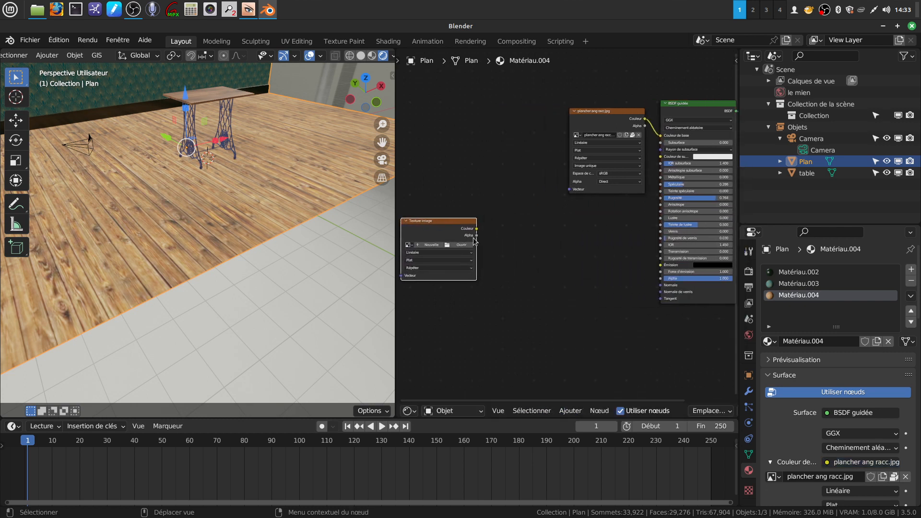
{"action": "left_click", "coordinate": [571, 410]}
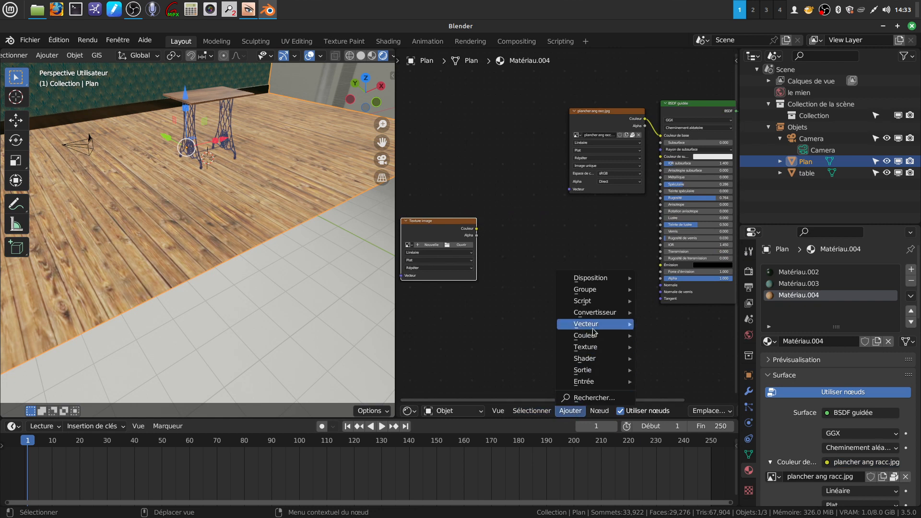
{"action": "mouse_move", "coordinate": [605, 326]}
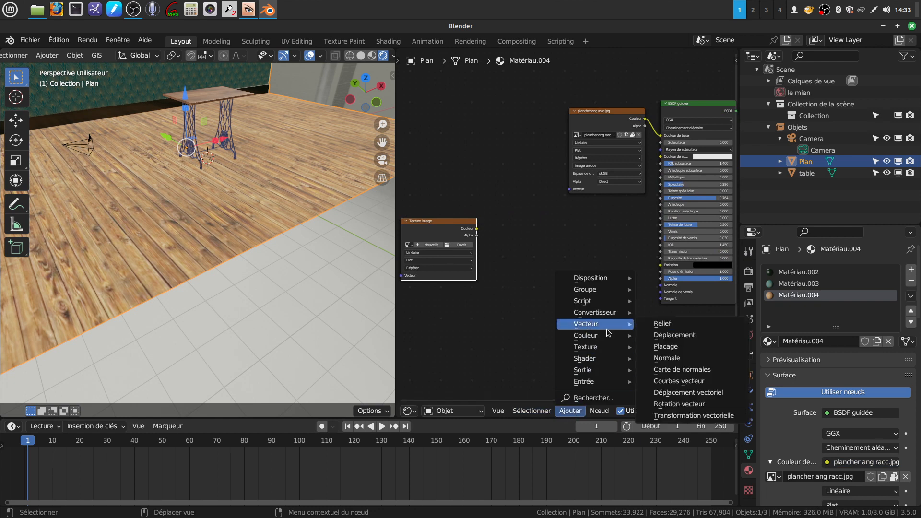
{"action": "left_click", "coordinate": [679, 370]}
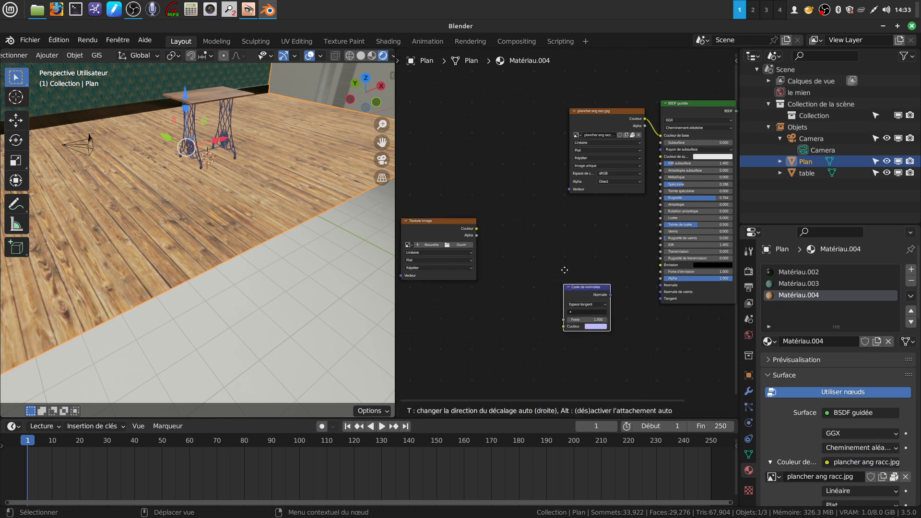
{"action": "left_click", "coordinate": [633, 280]}
Load plancher ang racc cn.jpg into the new image texture node and set its colour space to Non-couleurs.
{"action": "left_click", "coordinate": [586, 256]}
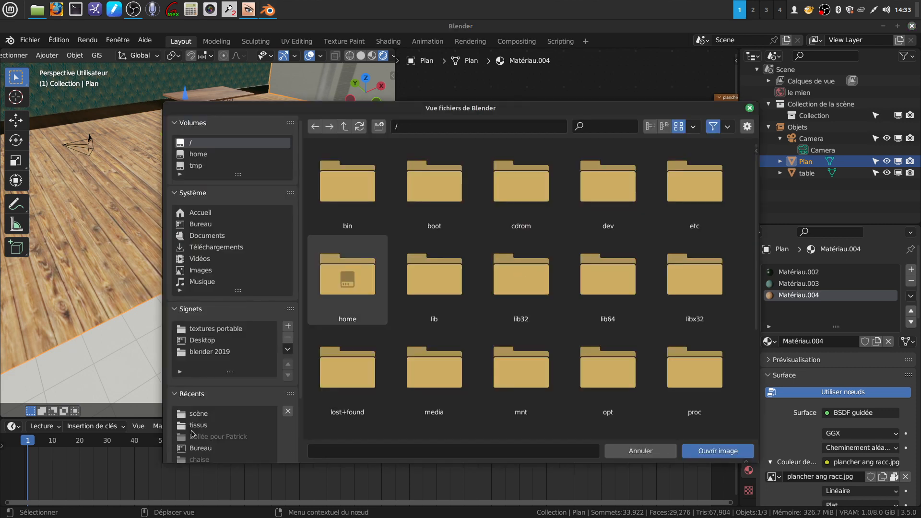
{"action": "left_click", "coordinate": [200, 416]}
{"action": "left_click", "coordinate": [454, 194]}
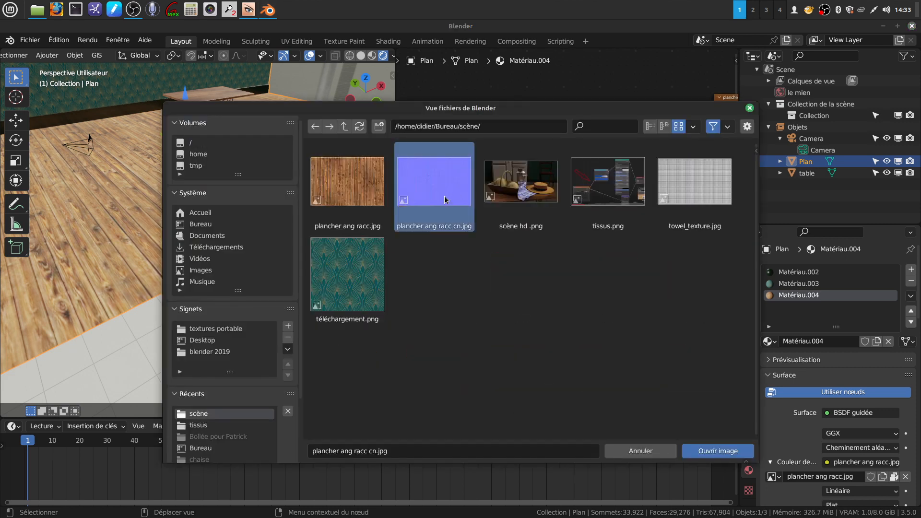
{"action": "left_click", "coordinate": [705, 451]}
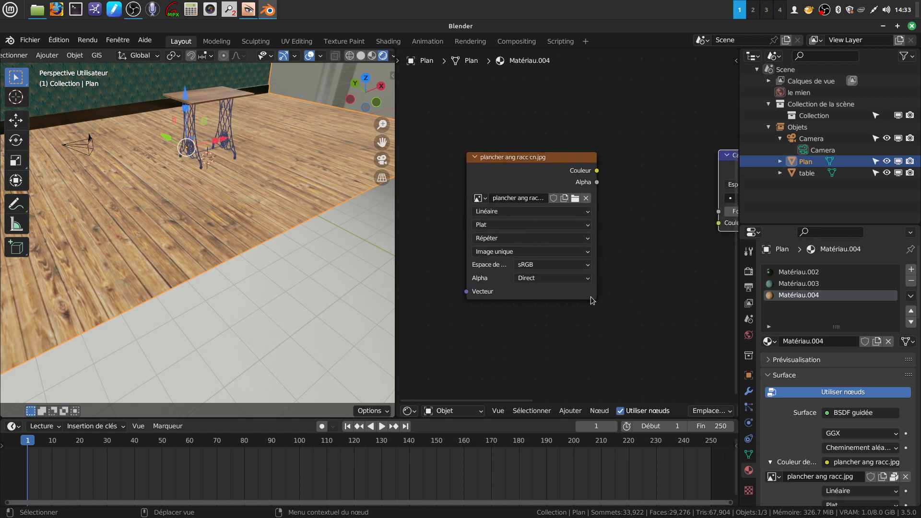
{"action": "left_click", "coordinate": [586, 267]}
{"action": "left_click", "coordinate": [571, 333]}
Link the normal map image's Couleur through Carte de normales to the BSDF's Normale input, with Force reset to 0.
{"action": "middle_click_drag", "start_coordinate": [614, 269], "coordinate": [535, 290]}
{"action": "scroll", "coordinate": [535, 290], "scroll_direction": "down", "scroll_amount": 1}
{"action": "left_click_drag", "start_coordinate": [522, 212], "coordinate": [619, 253]}
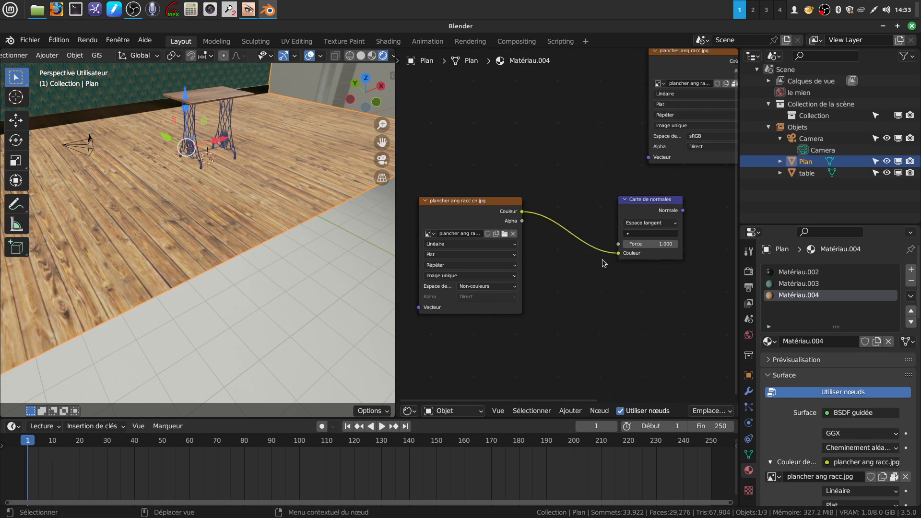
{"action": "middle_click_drag", "start_coordinate": [637, 287], "coordinate": [463, 313]}
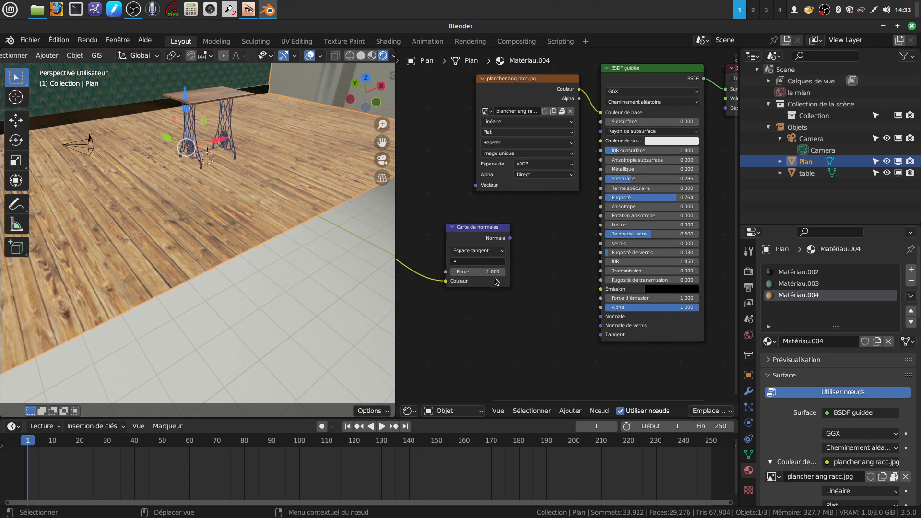
{"action": "key", "text": "BackSpace"}
{"action": "left_click_drag", "start_coordinate": [511, 242], "coordinate": [601, 317]}
{"action": "middle_click_drag", "start_coordinate": [477, 349], "coordinate": [599, 335]}
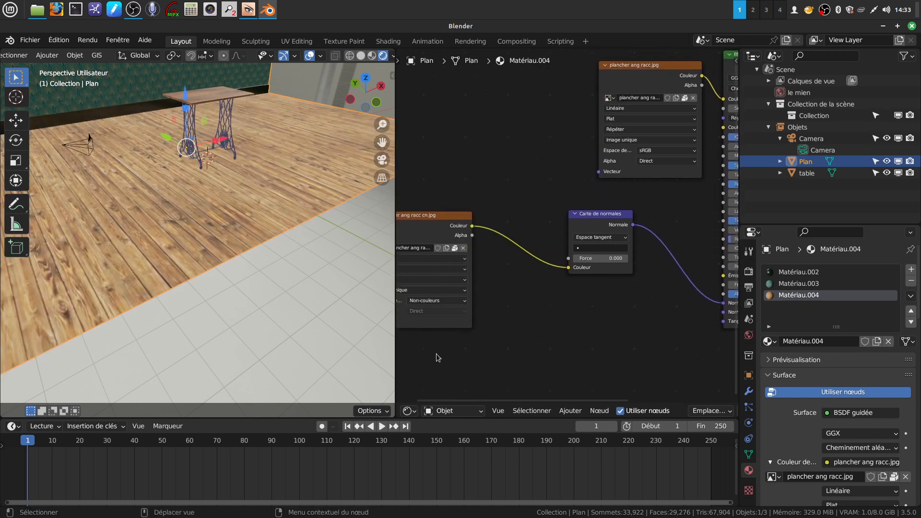
Raise the Carte de normales Force to 6.7 while viewing the floor planks up close.
{"action": "scroll", "coordinate": [213, 264], "scroll_direction": "up", "scroll_amount": 5}
{"action": "middle_click_drag", "start_coordinate": [213, 263], "coordinate": [230, 221]}
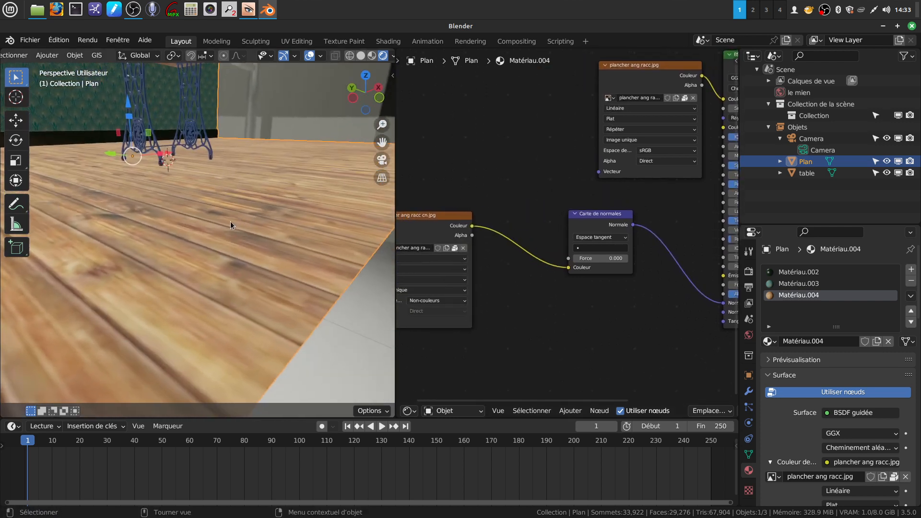
{"action": "scroll", "coordinate": [576, 321], "scroll_direction": "up", "scroll_amount": 2}
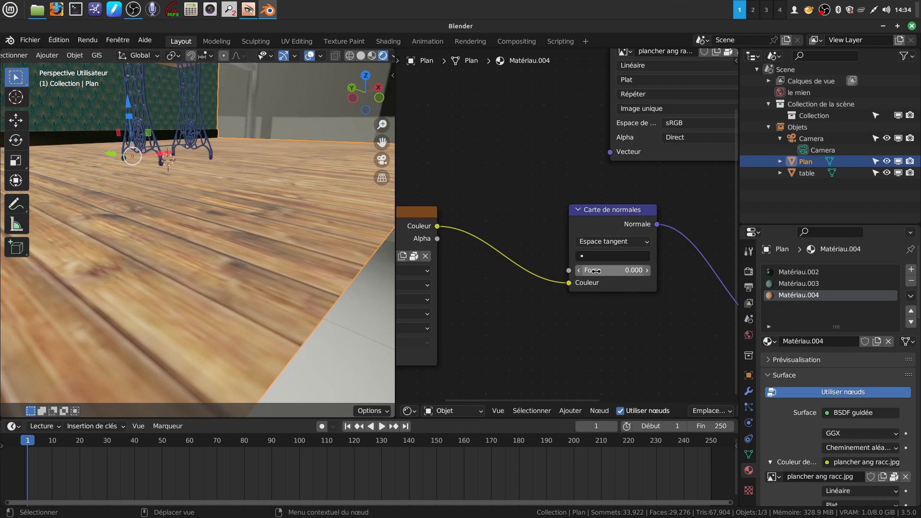
{"action": "left_click", "coordinate": [647, 271]}
{"action": "left_click", "coordinate": [646, 270]}
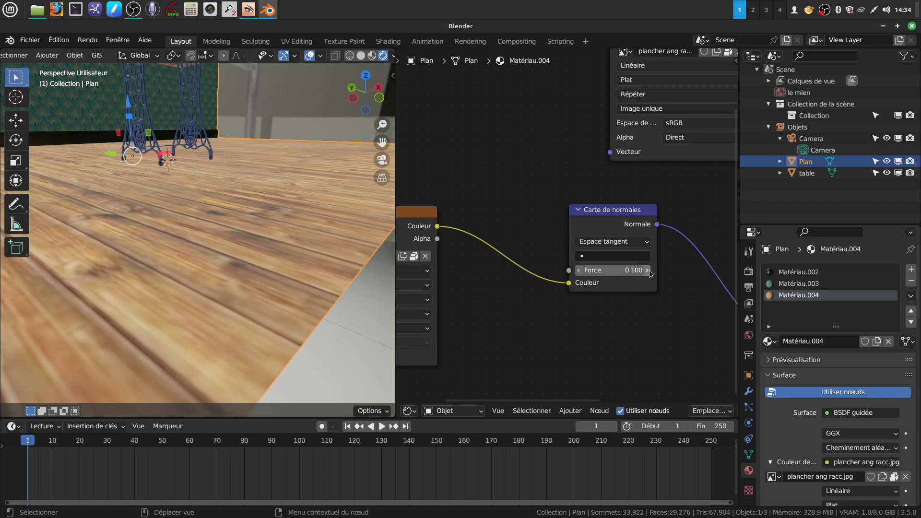
{"action": "left_click", "coordinate": [648, 271]}
{"action": "left_click", "coordinate": [647, 271]}
{"action": "left_click", "coordinate": [648, 271]}
{"action": "left_click", "coordinate": [647, 271]}
{"action": "left_click", "coordinate": [648, 271]}
{"action": "left_click_drag", "start_coordinate": [617, 271], "coordinate": [645, 271]}
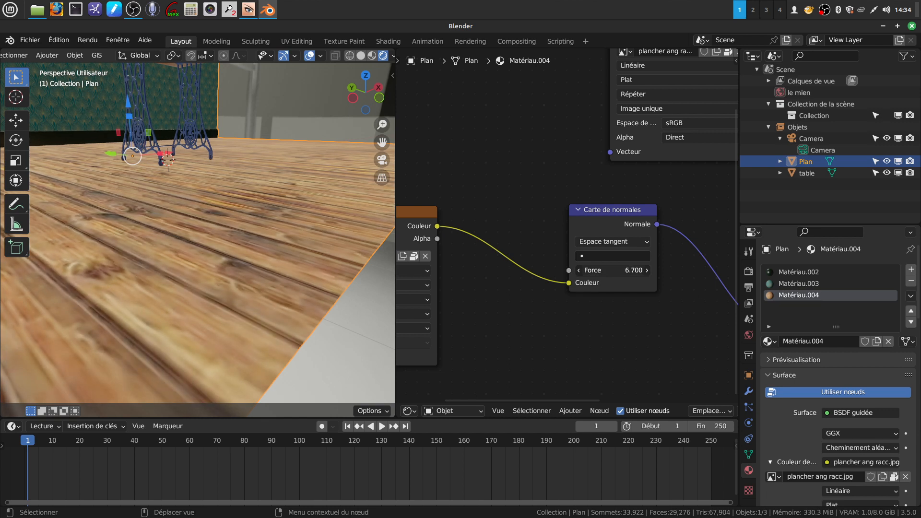
Set the Carte de normales Force to 1.2 and check the plank relief across the floor.
{"action": "middle_click_drag", "start_coordinate": [229, 281], "coordinate": [276, 258]}
{"action": "left_click_drag", "start_coordinate": [626, 270], "coordinate": [604, 269]}
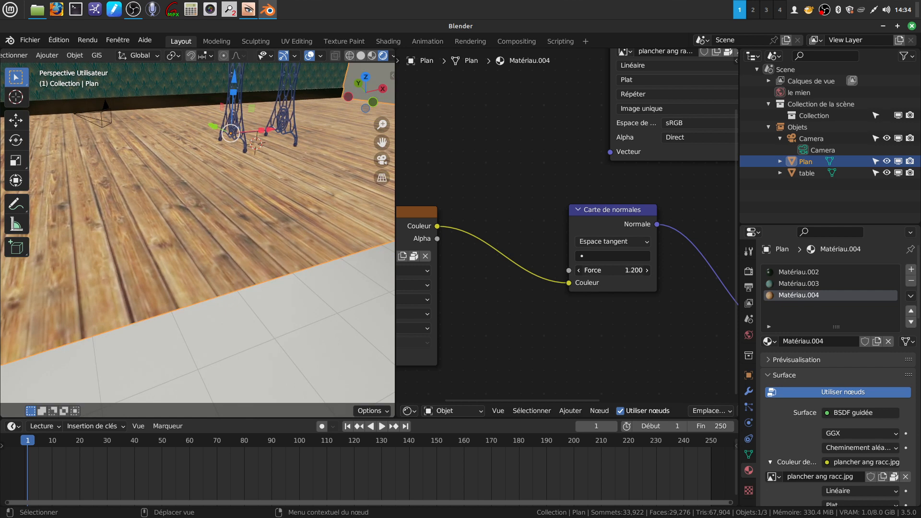
{"action": "left_click_drag", "start_coordinate": [605, 270], "coordinate": [619, 269]}
{"action": "middle_click_drag", "start_coordinate": [174, 263], "coordinate": [347, 321]}
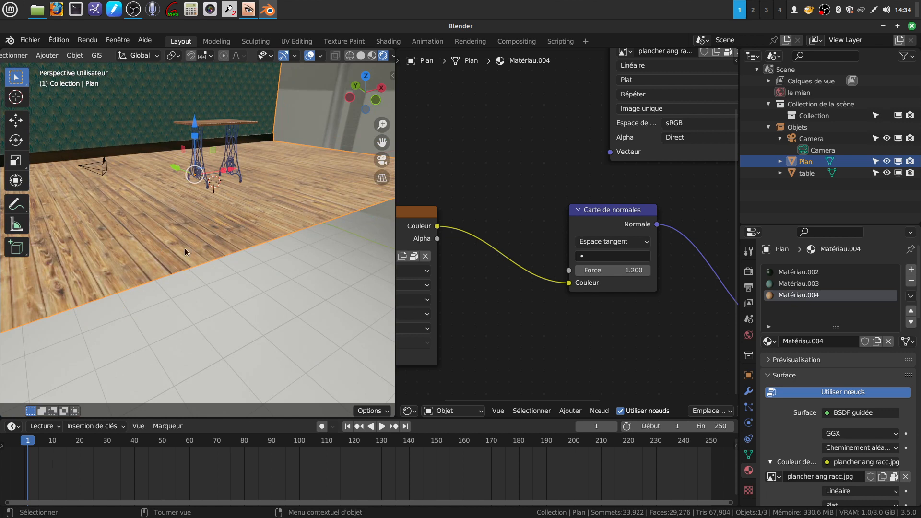
Join the Shader Editor area into the 3D view so the viewport spans both areas.
{"action": "right_click", "coordinate": [396, 386]}
{"action": "right_click", "coordinate": [395, 384]}
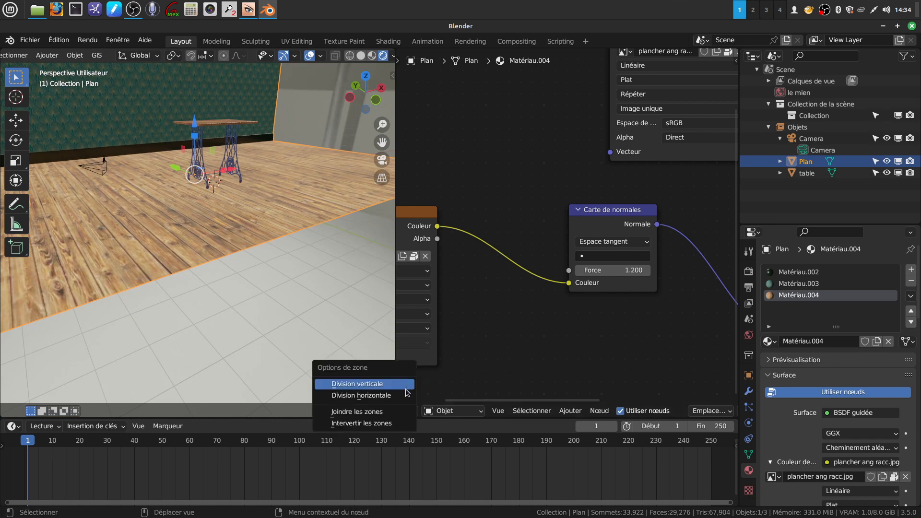
{"action": "left_click", "coordinate": [398, 416]}
{"action": "left_click", "coordinate": [471, 355]}
Examine the table against the wallpapered wall, skirting and plank floor in the enlarged view.
{"action": "middle_click_drag", "start_coordinate": [471, 356], "coordinate": [422, 255]}
{"action": "scroll", "coordinate": [364, 323], "scroll_direction": "up", "scroll_amount": 5}
{"action": "middle_click_drag", "start_coordinate": [384, 324], "coordinate": [488, 365]}
{"action": "left_click", "coordinate": [436, 281]}
{"action": "scroll", "coordinate": [488, 365], "scroll_direction": "up", "scroll_amount": 2}
{"action": "left_click", "coordinate": [543, 338]}
{"action": "middle_click_drag", "start_coordinate": [542, 338], "coordinate": [470, 323]}
{"action": "middle_click_drag", "start_coordinate": [438, 262], "coordinate": [396, 273]}
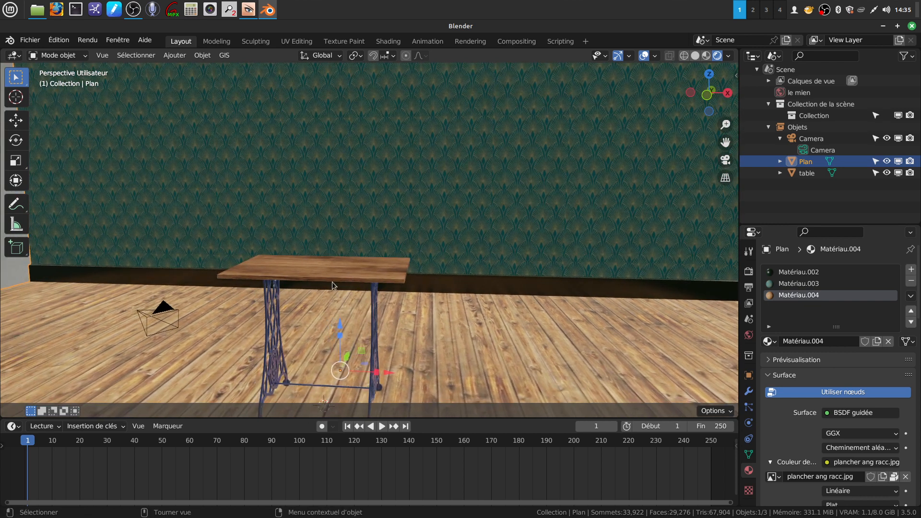
Select the Singer table and move it along the X axis, parallel to the wall and away from the camera.
{"action": "left_click", "coordinate": [349, 279]}
{"action": "left_click_drag", "start_coordinate": [374, 364], "coordinate": [492, 319]}
{"action": "middle_click_drag", "start_coordinate": [491, 319], "coordinate": [463, 263]}
{"action": "left_click_drag", "start_coordinate": [402, 368], "coordinate": [463, 374]}
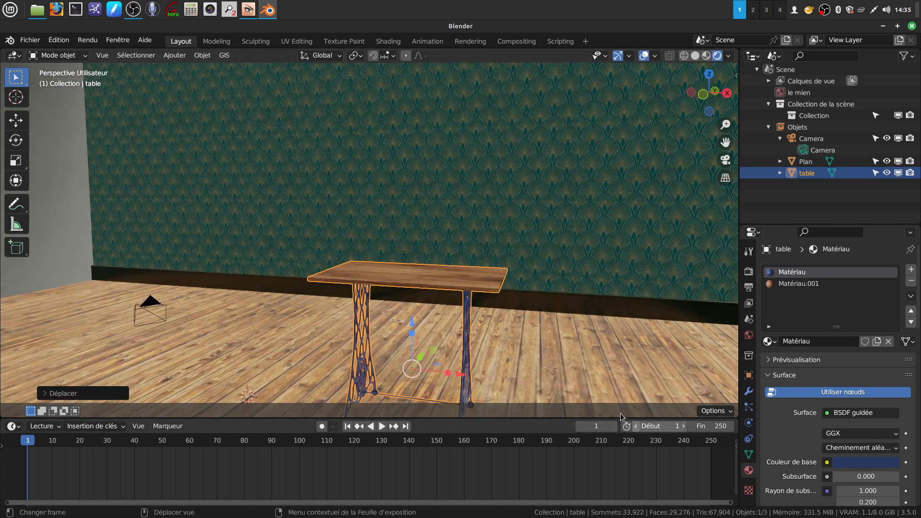
Rotate the table about the global Z axis so its far end from the camera turns toward the wall.
{"action": "middle_click_drag", "start_coordinate": [422, 259], "coordinate": [389, 257]}
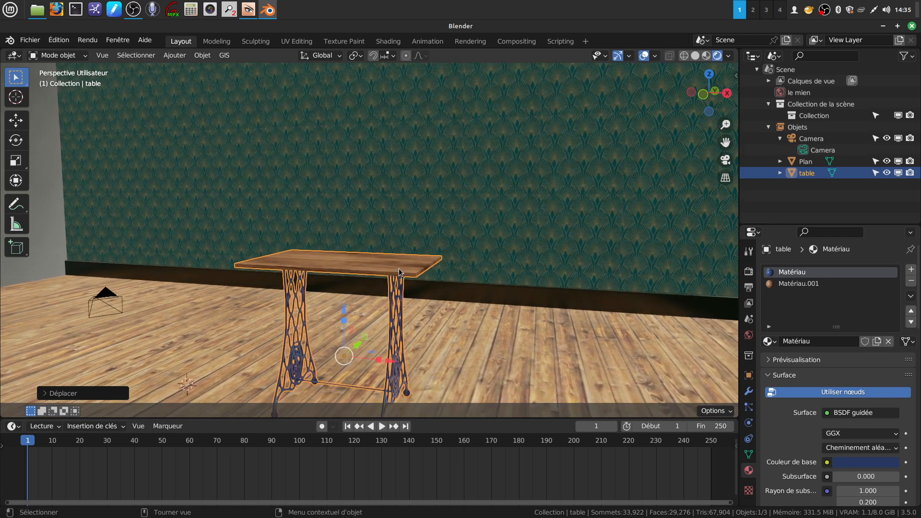
{"action": "key", "text": "r"}
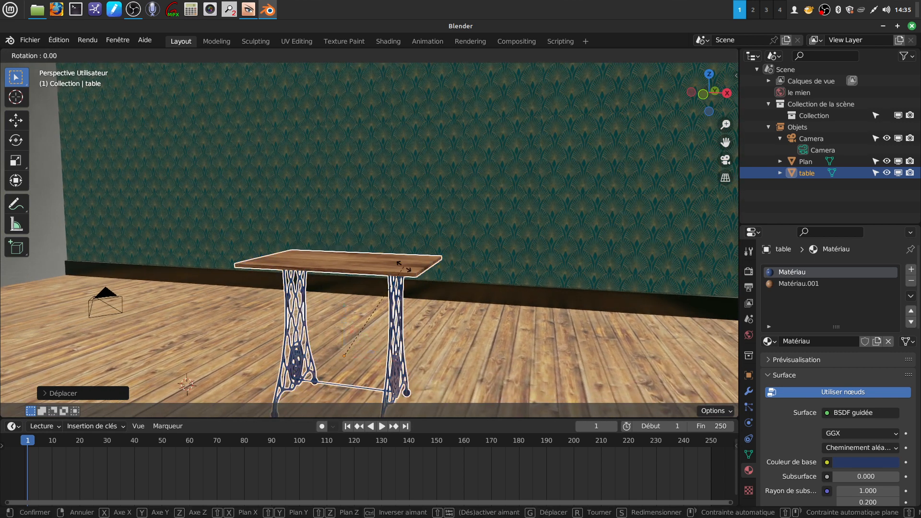
{"action": "key", "text": "z"}
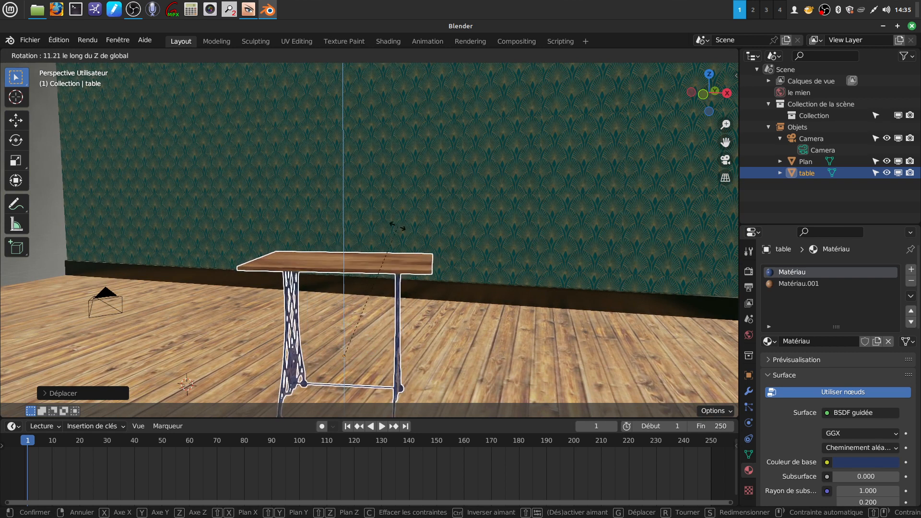
{"action": "left_click", "coordinate": [341, 224]}
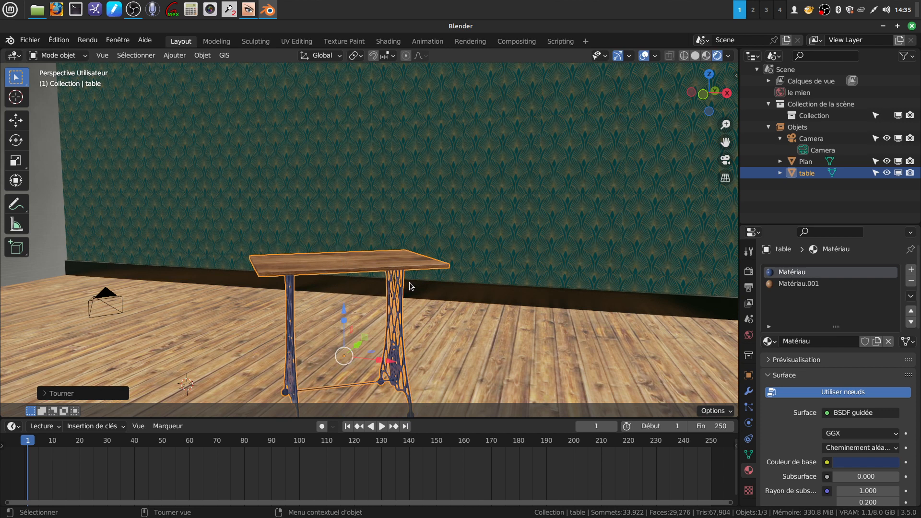
Align the active camera with a slightly elevated view of the table in front of the wallpapered wall.
{"action": "middle_click_drag", "start_coordinate": [410, 287], "coordinate": [415, 288]}
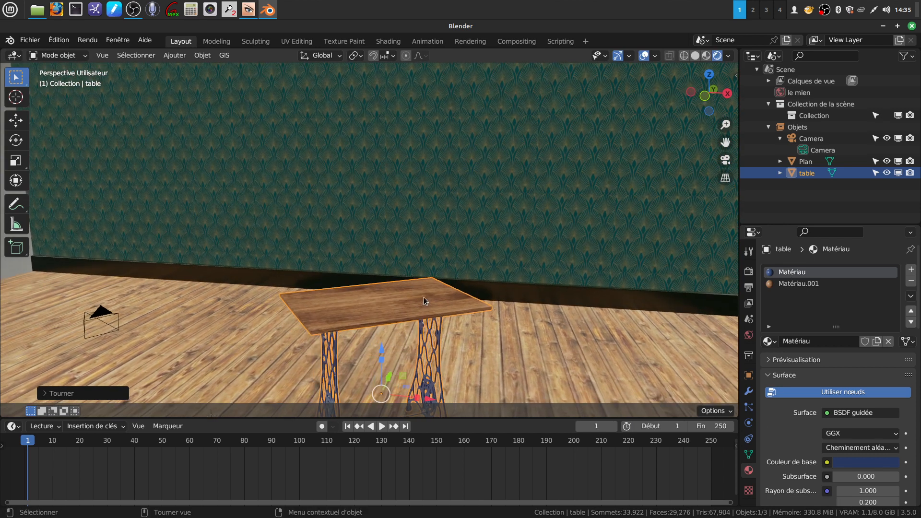
{"action": "key", "text": "KP_0"}
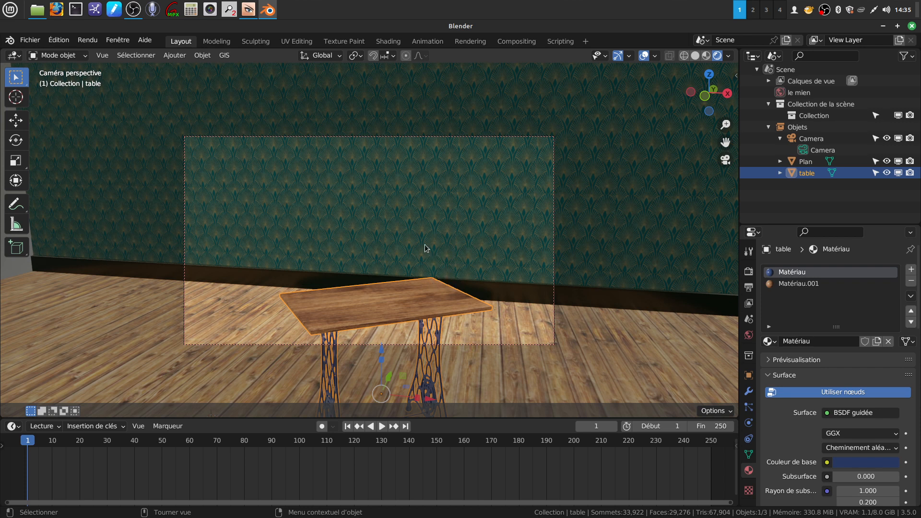
{"action": "key", "text": "q"}
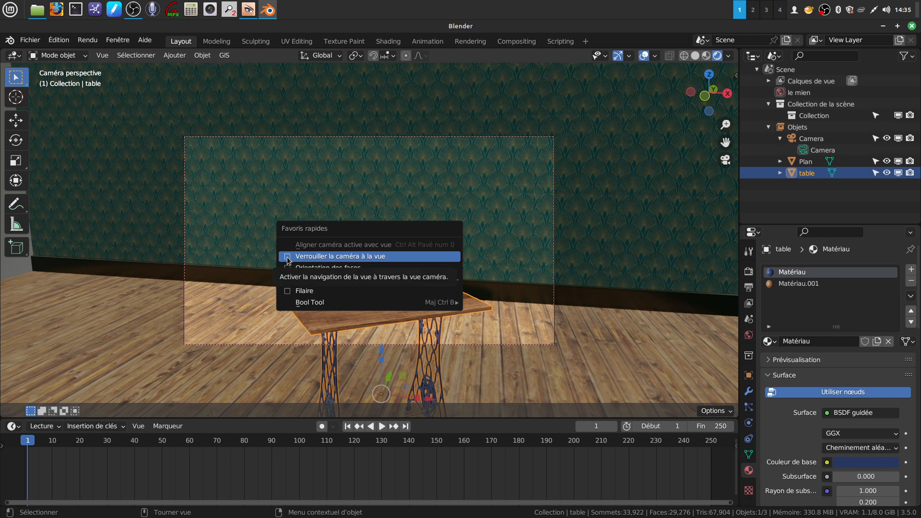
{"action": "key", "text": "q"}
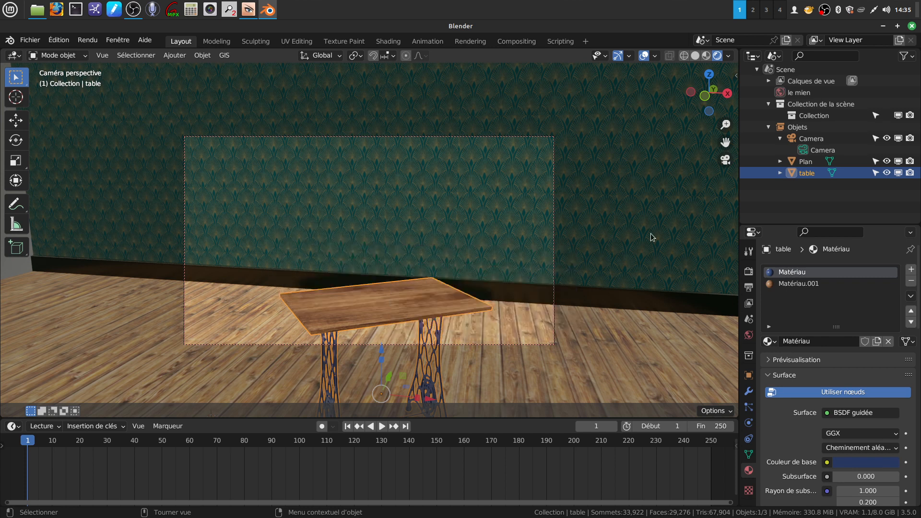
{"action": "left_click", "coordinate": [651, 233]}
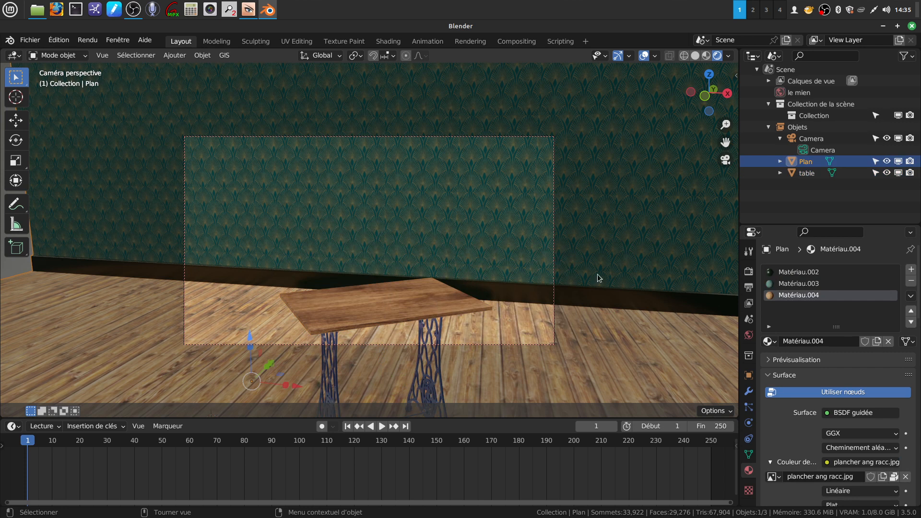
{"action": "left_click", "coordinate": [475, 300]}
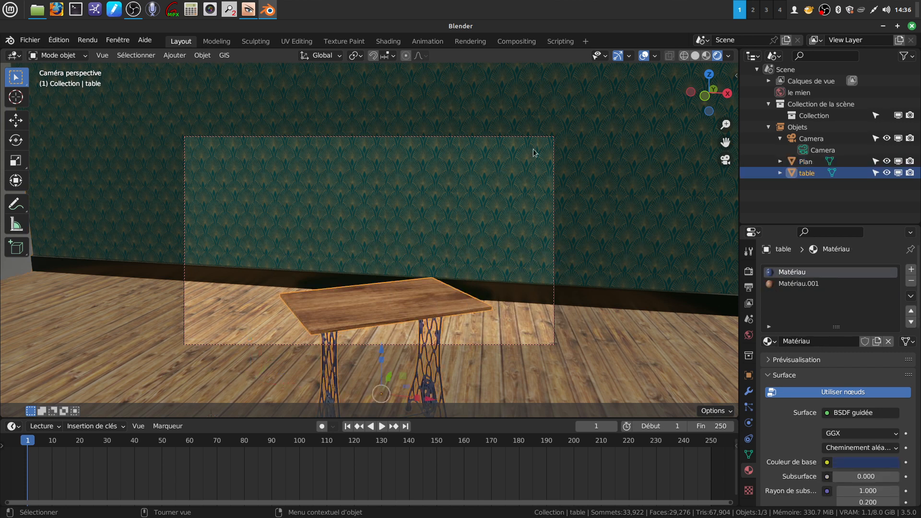
Examine the Camera to View option in the View Lock settings of the widened sidebar.
{"action": "key", "text": "n"}
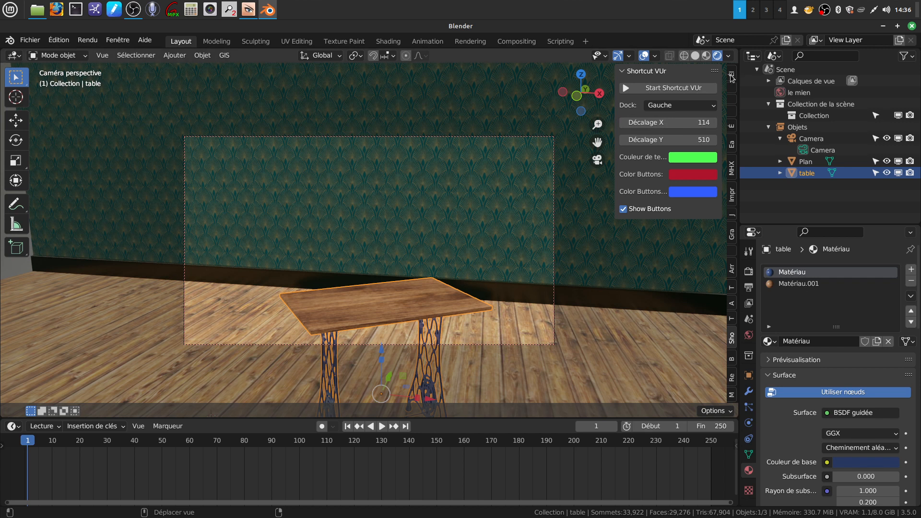
{"action": "left_click", "coordinate": [733, 117]}
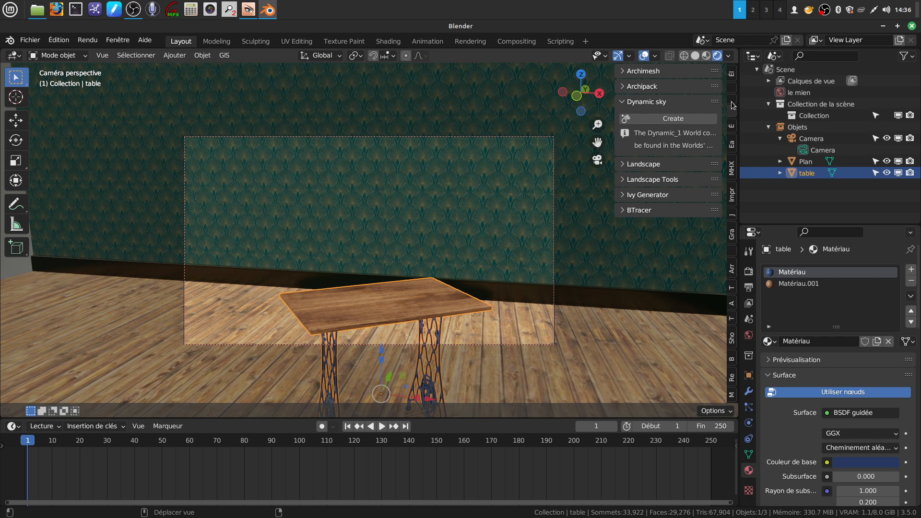
{"action": "left_click", "coordinate": [732, 105]}
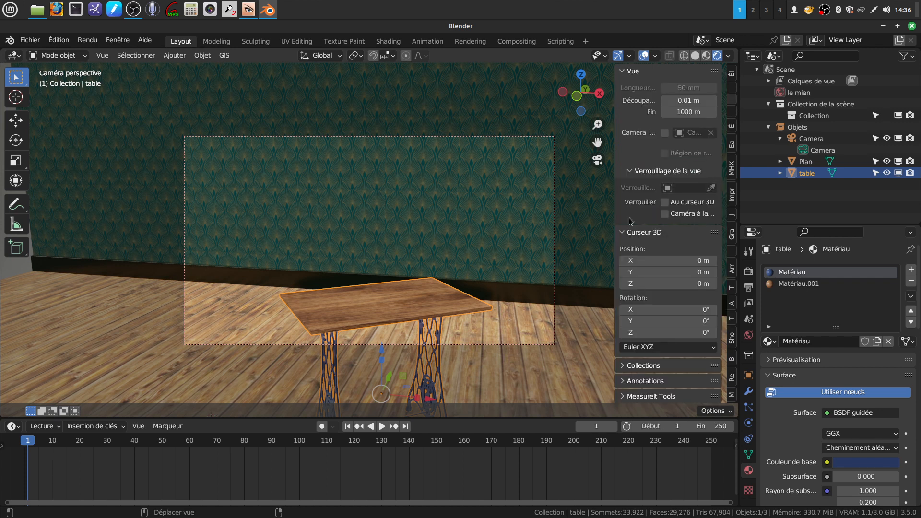
{"action": "left_click_drag", "start_coordinate": [615, 217], "coordinate": [532, 212]}
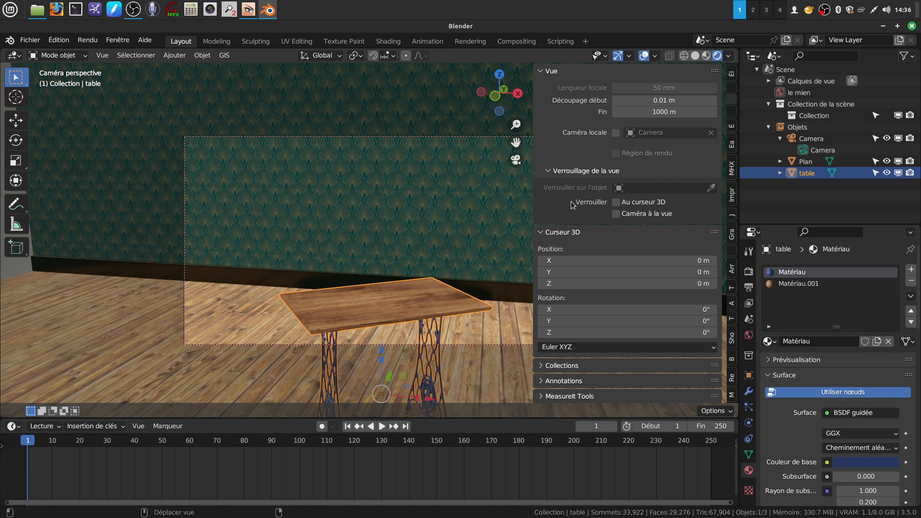
{"action": "right_click", "coordinate": [638, 213]}
{"action": "key", "text": "n"}
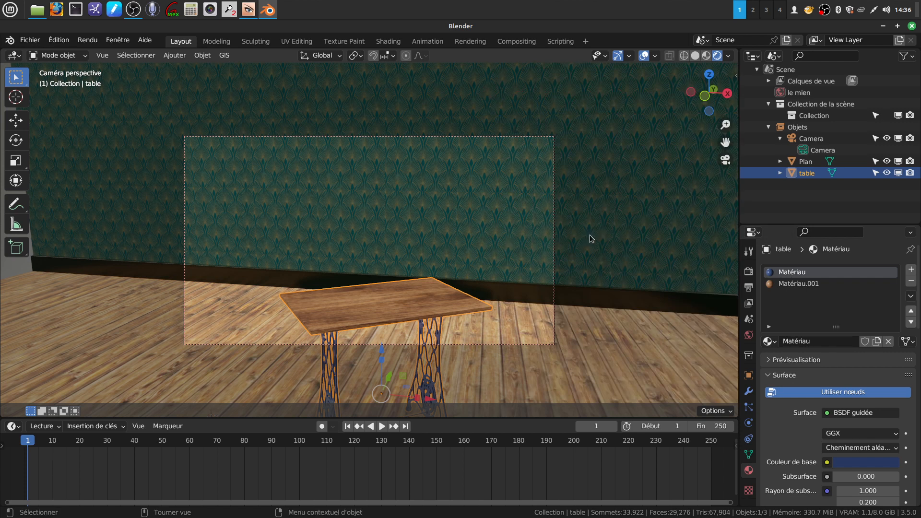
Lock the camera to the view, reframe it closer on the tabletop and skirting, and unlock it again.
{"action": "key", "text": "q"}
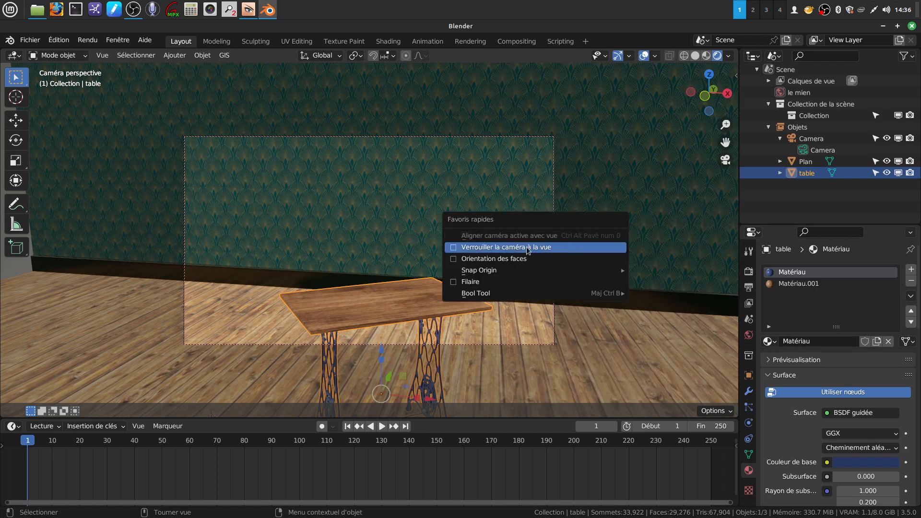
{"action": "left_click", "coordinate": [453, 250]}
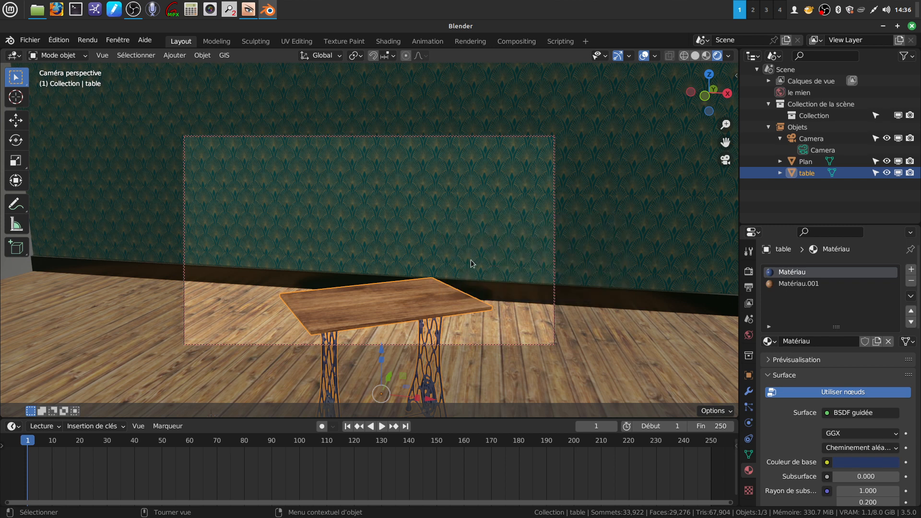
{"action": "middle_click_drag", "start_coordinate": [466, 261], "coordinate": [454, 286]}
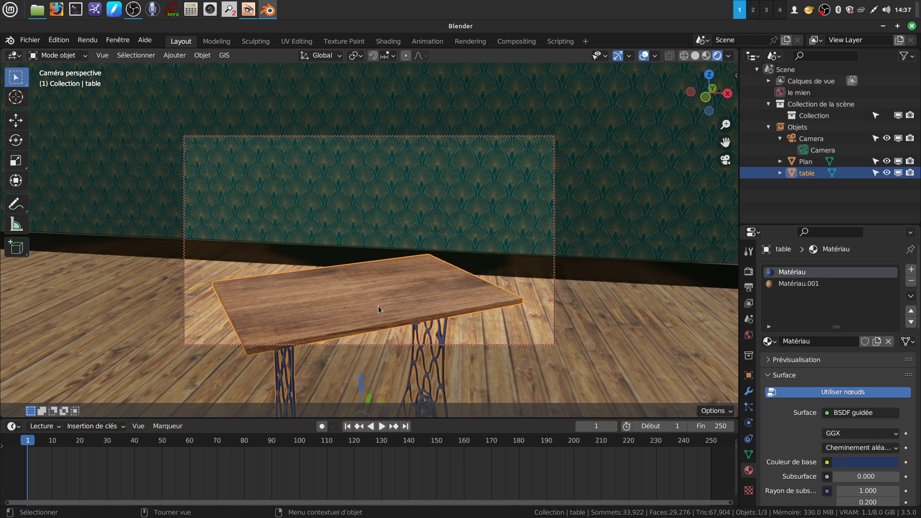
{"action": "key", "text": "q"}
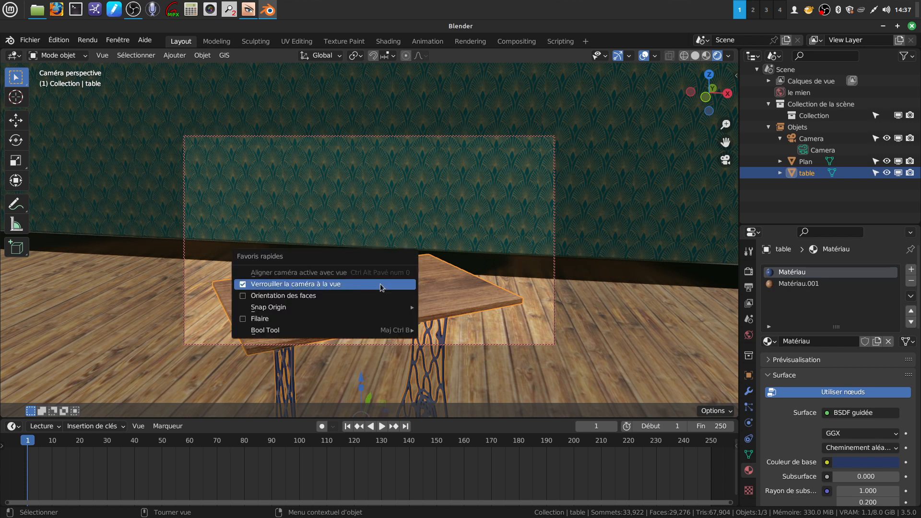
{"action": "left_click", "coordinate": [241, 285]}
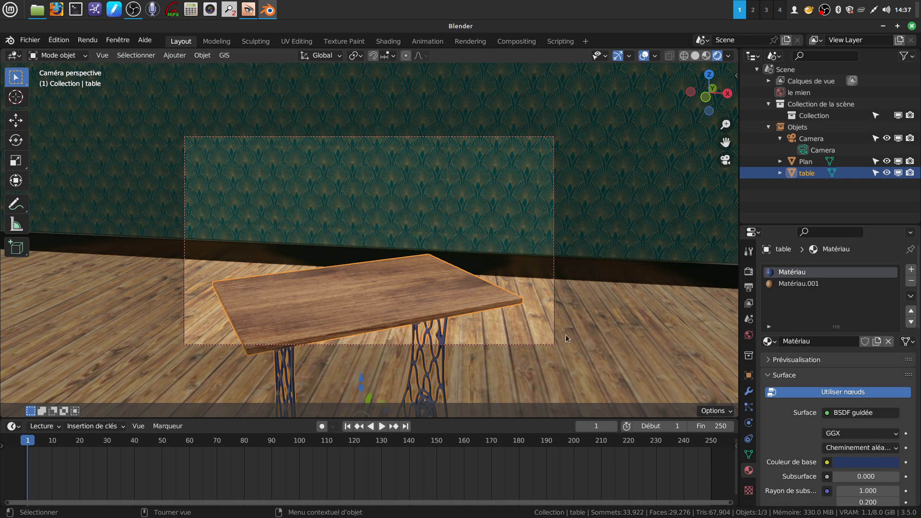
Switch the viewport to solid shading and leave the camera view for a wide view of the whole room.
{"action": "left_click", "coordinate": [371, 258]}
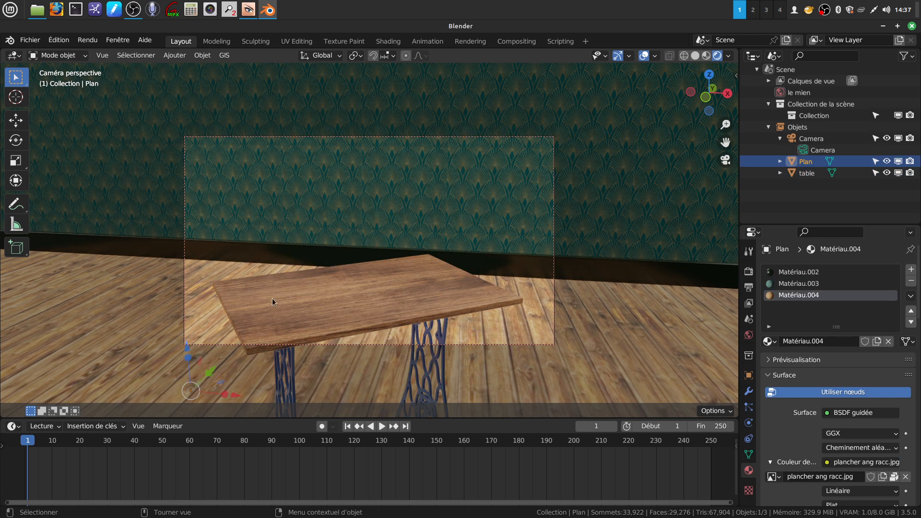
{"action": "scroll", "coordinate": [369, 281], "scroll_direction": "down", "scroll_amount": 5}
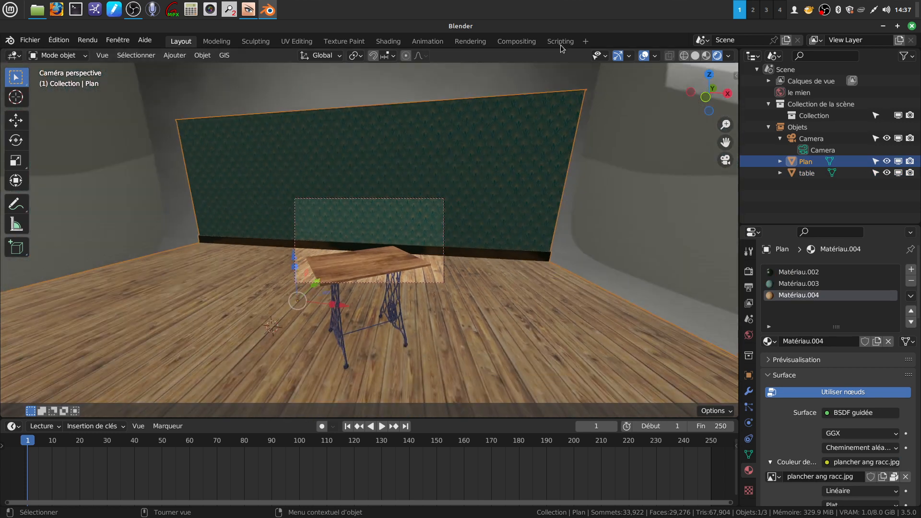
{"action": "left_click", "coordinate": [696, 55]}
{"action": "mouse_move", "coordinate": [661, 66]}
{"action": "middle_mouse_down"}
{"action": "mouse_move", "coordinate": [442, 180]}
{"action": "mouse_move", "coordinate": [463, 179]}
{"action": "middle_mouse_up"}
{"action": "scroll", "coordinate": [460, 176], "scroll_direction": "down", "scroll_amount": 6}
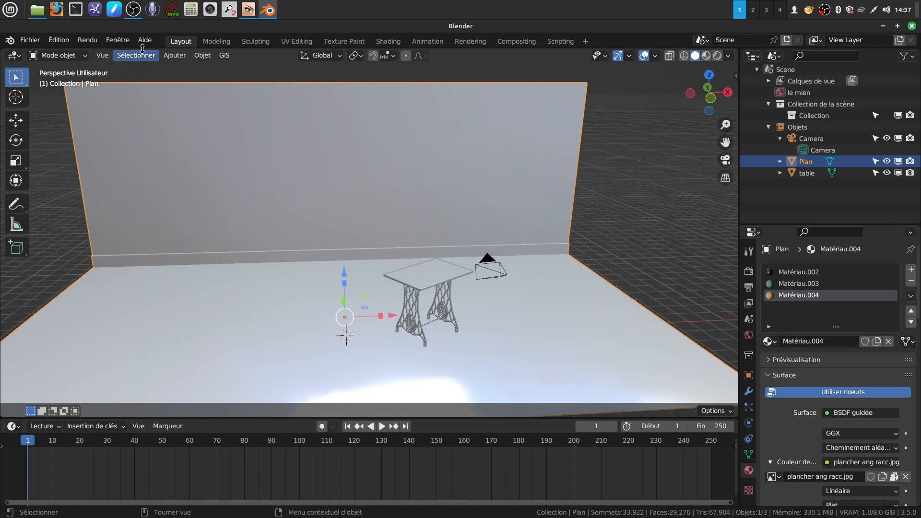
Append the object "buffet Mado" from Buffet Mado.blend in the scène folder.
{"action": "left_click", "coordinate": [175, 55]}
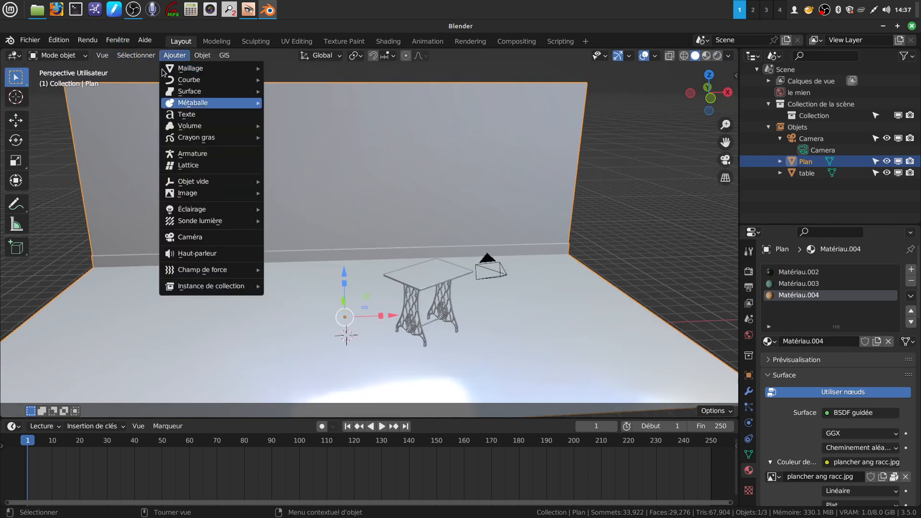
{"action": "left_click", "coordinate": [30, 41]}
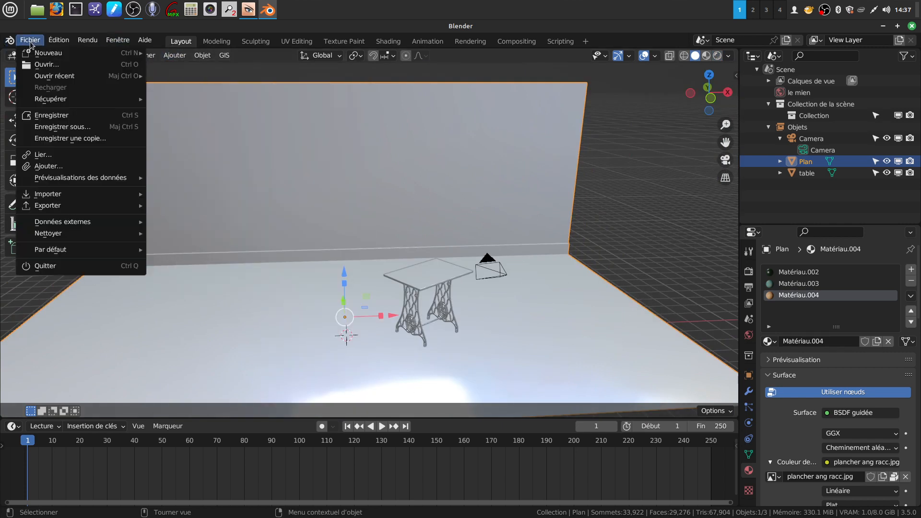
{"action": "left_click", "coordinate": [48, 166]}
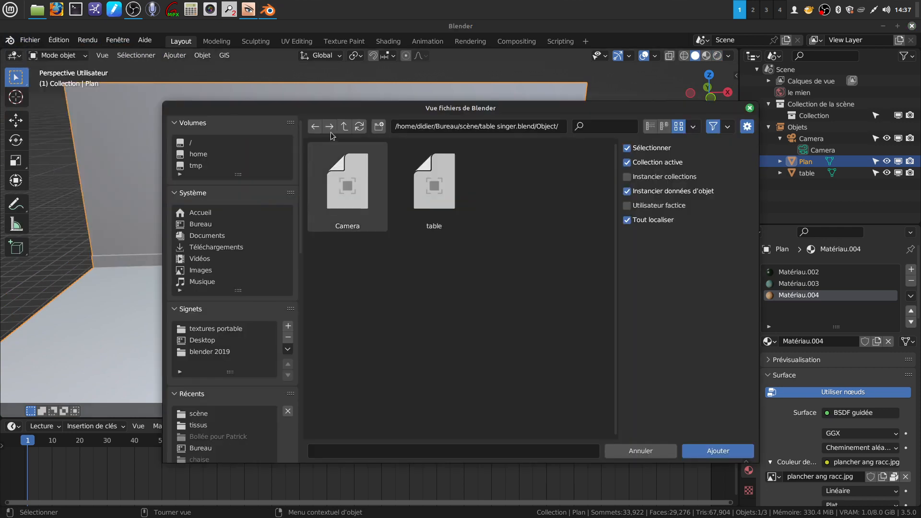
{"action": "left_click", "coordinate": [345, 126]}
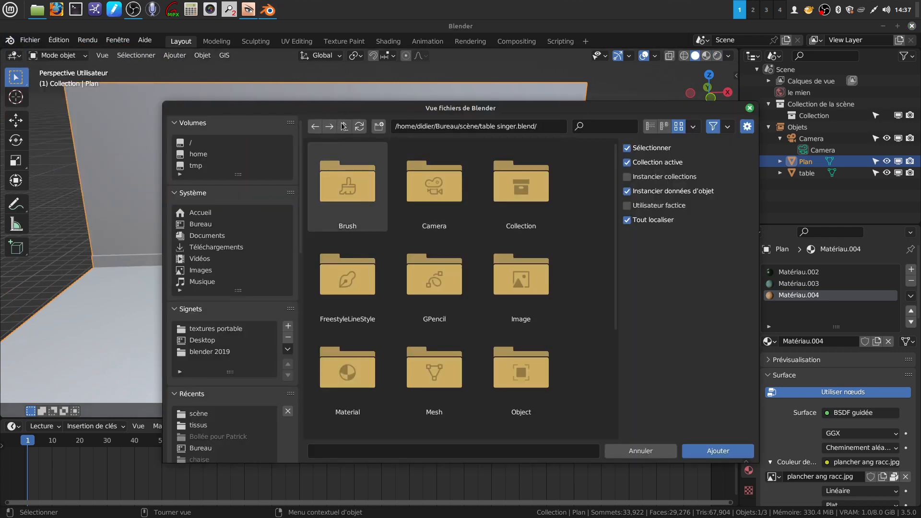
{"action": "left_click", "coordinate": [345, 126]}
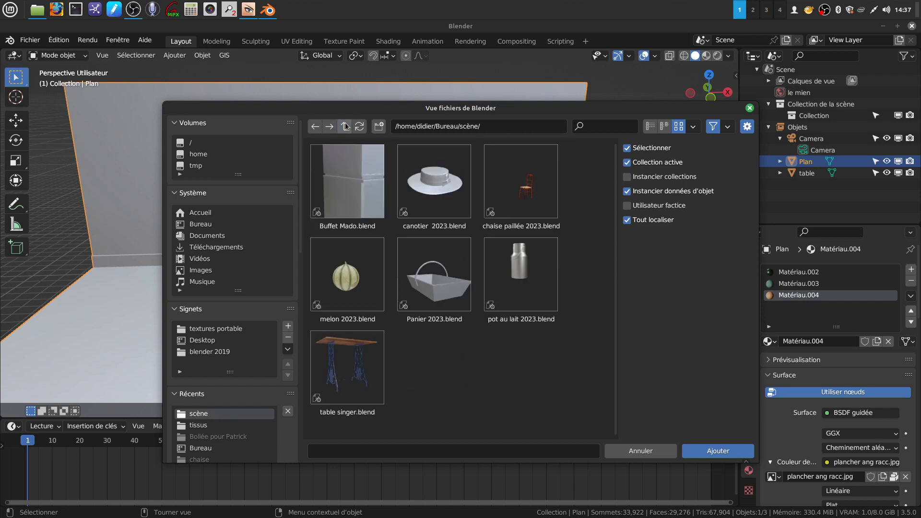
{"action": "double_click", "coordinate": [345, 188]}
{"action": "scroll", "coordinate": [500, 277], "scroll_direction": "down", "scroll_amount": 2}
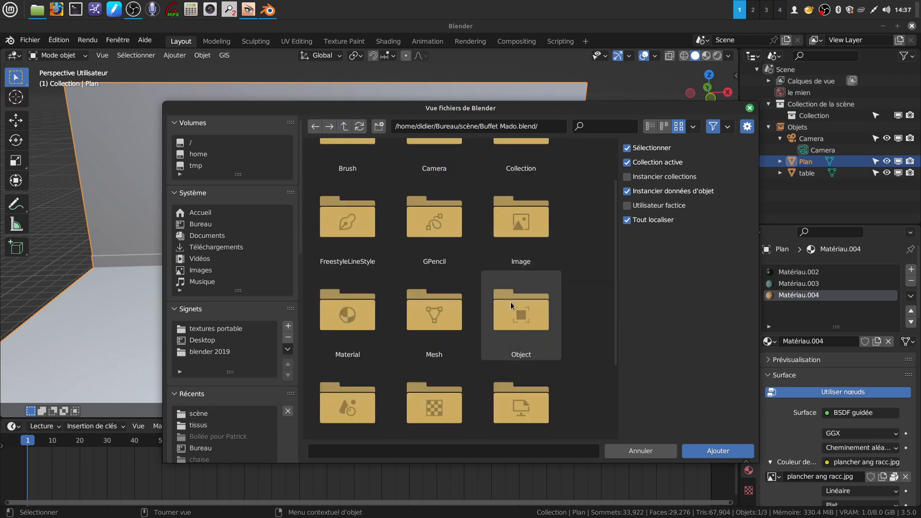
{"action": "double_click", "coordinate": [510, 315]}
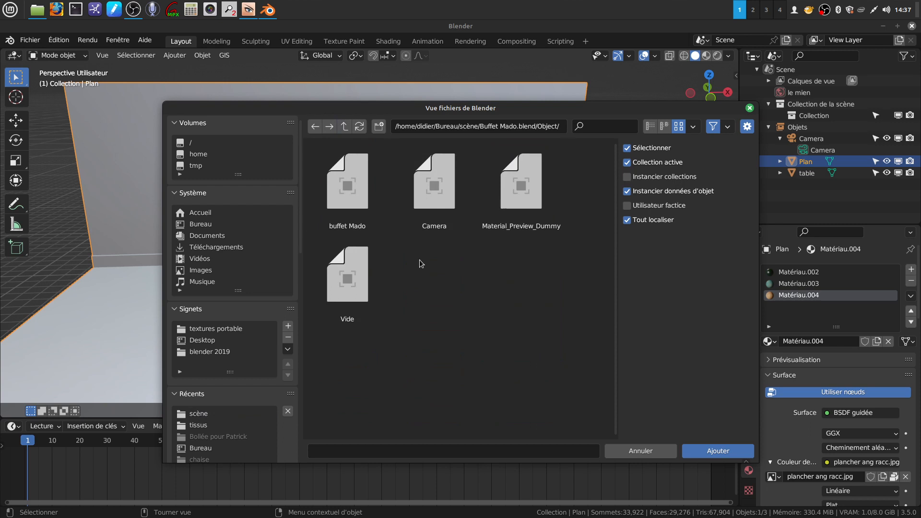
{"action": "left_click", "coordinate": [349, 197]}
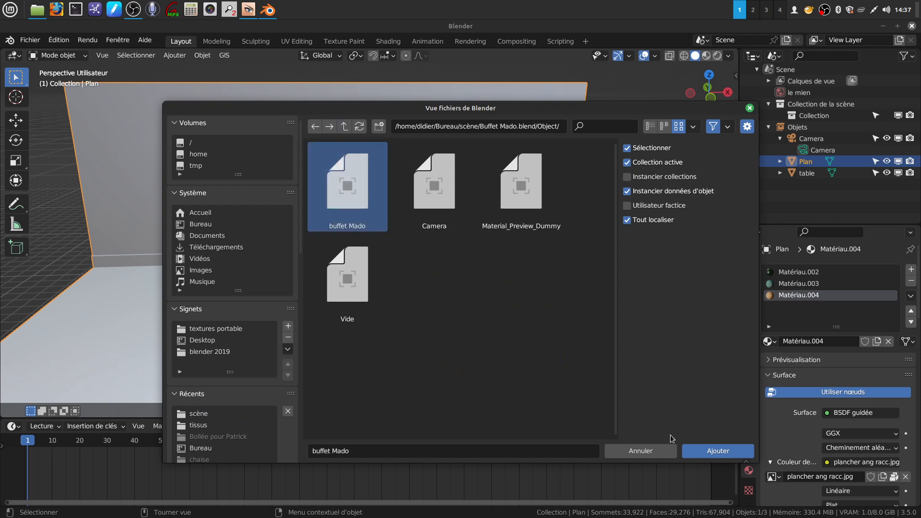
{"action": "left_click", "coordinate": [698, 449]}
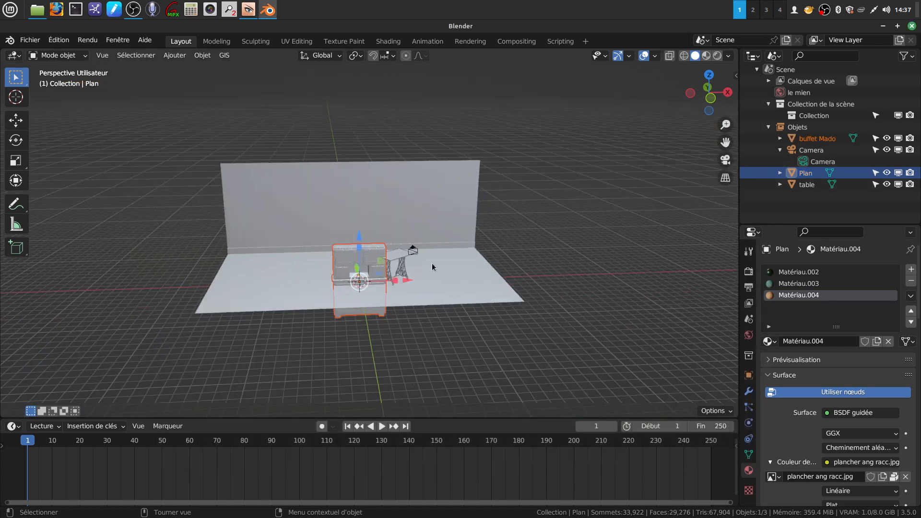
Raise the buffet along Z above the tabletop and move it along Y toward the wall.
{"action": "left_click_drag", "start_coordinate": [363, 239], "coordinate": [362, 167]}
{"action": "middle_click_drag", "start_coordinate": [362, 167], "coordinate": [503, 177]}
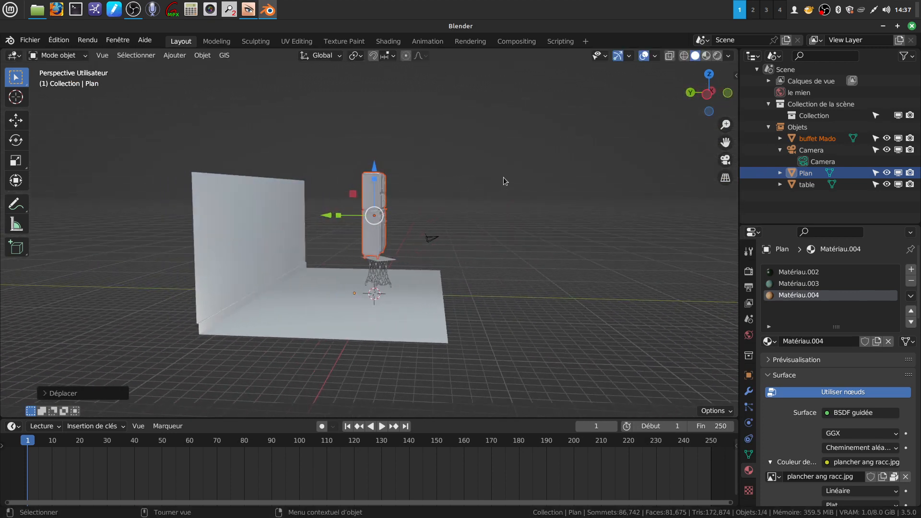
{"action": "scroll", "coordinate": [385, 290], "scroll_direction": "up", "scroll_amount": 3}
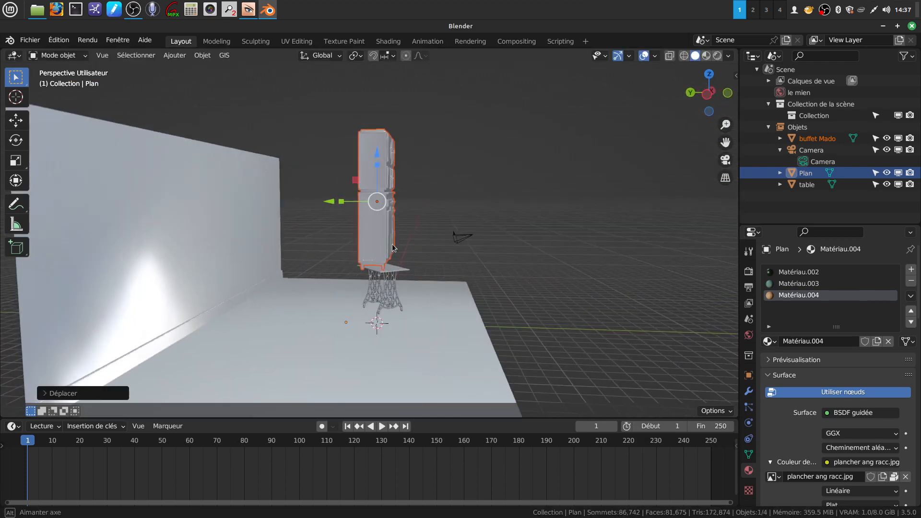
{"action": "left_click_drag", "start_coordinate": [337, 211], "coordinate": [220, 188]}
{"action": "middle_click_drag", "start_coordinate": [305, 201], "coordinate": [239, 205]}
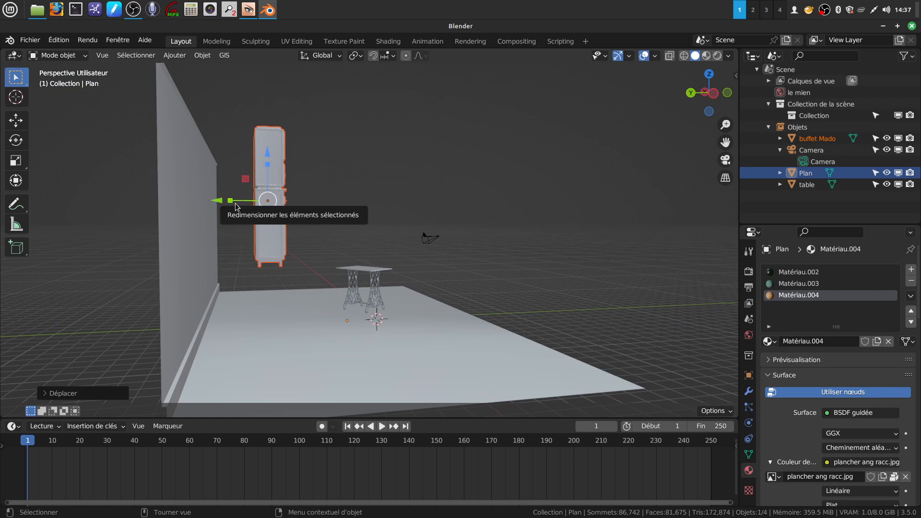
Move the buffet along Y up to the wall and lower it along Z toward the floor.
{"action": "key", "text": "KP_3"}
{"action": "scroll", "coordinate": [236, 207], "scroll_direction": "up", "scroll_amount": 2}
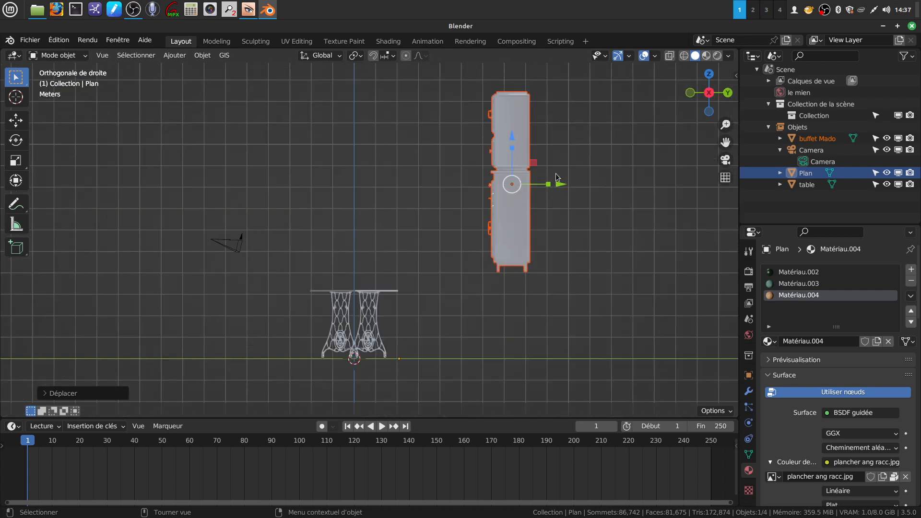
{"action": "middle_click_drag", "start_coordinate": [566, 200], "coordinate": [545, 200]}
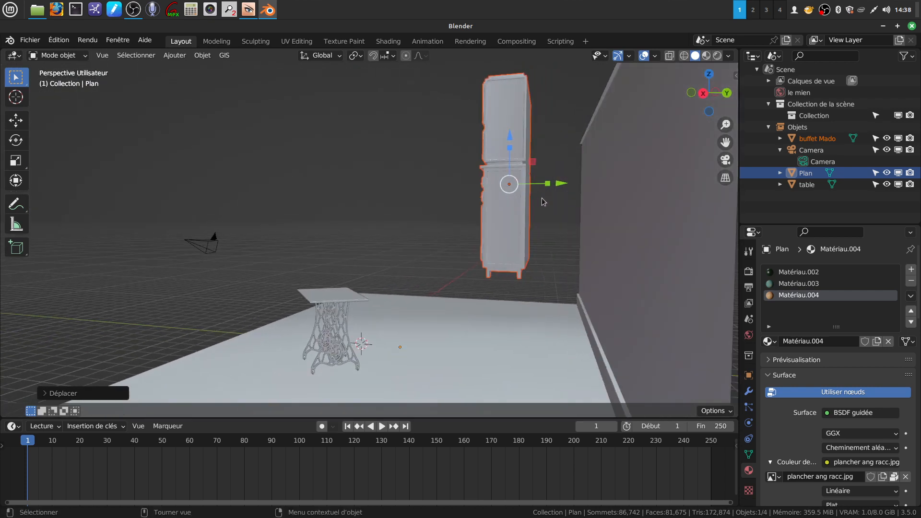
{"action": "left_click_drag", "start_coordinate": [563, 187], "coordinate": [624, 185]}
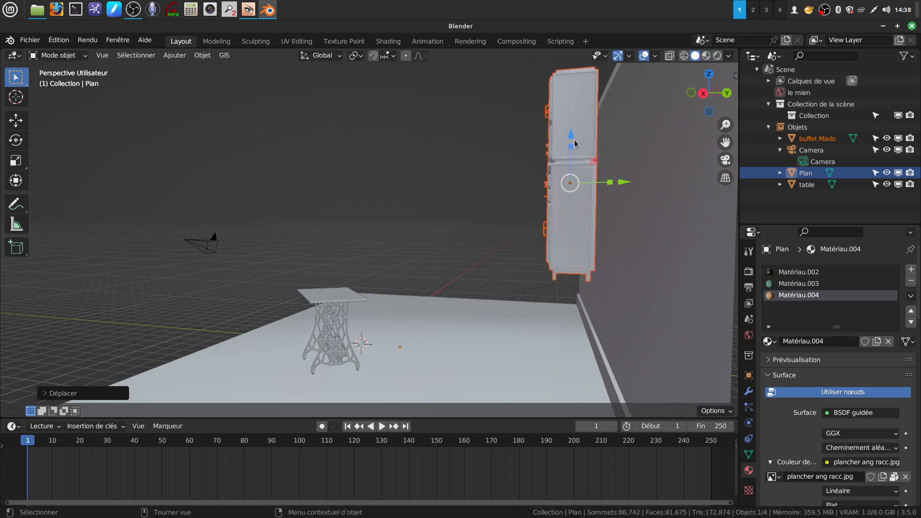
{"action": "left_click_drag", "start_coordinate": [571, 137], "coordinate": [570, 216]}
{"action": "scroll", "coordinate": [537, 307], "scroll_direction": "down", "scroll_amount": 5}
{"action": "middle_click_drag", "start_coordinate": [370, 304], "coordinate": [532, 308]}
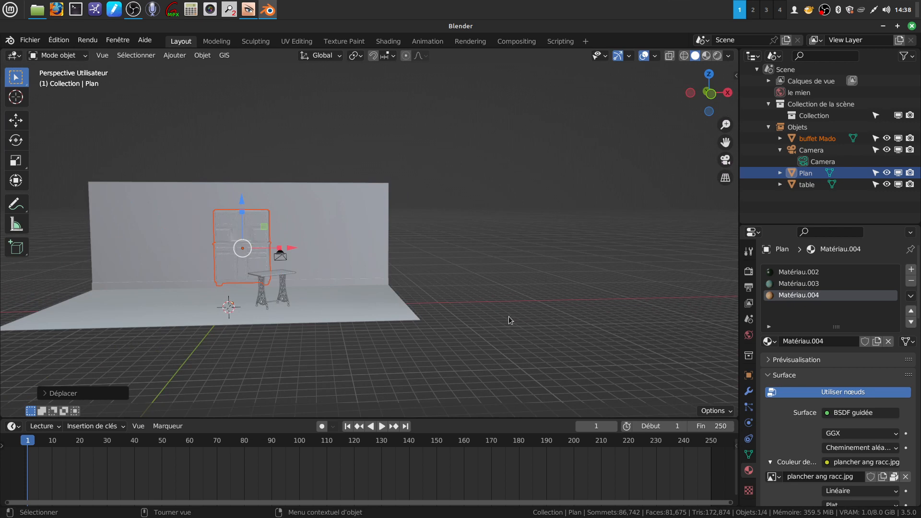
Enlarge the buffet uniformly, trimming the size back slightly so it suits the room and the table.
{"action": "middle_click_drag", "start_coordinate": [310, 256], "coordinate": [368, 273], "text": "shift"}
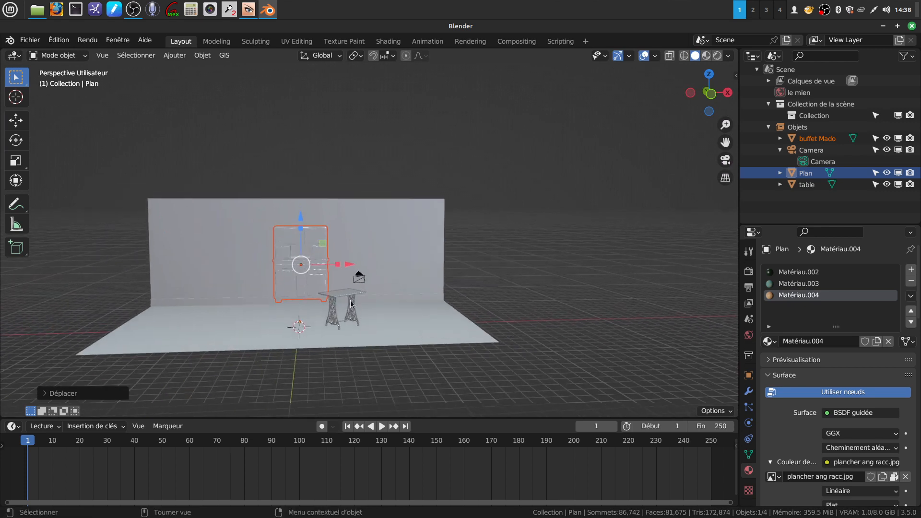
{"action": "scroll", "coordinate": [366, 277], "scroll_direction": "up", "scroll_amount": 3}
{"action": "middle_click_drag", "start_coordinate": [337, 302], "coordinate": [315, 303]}
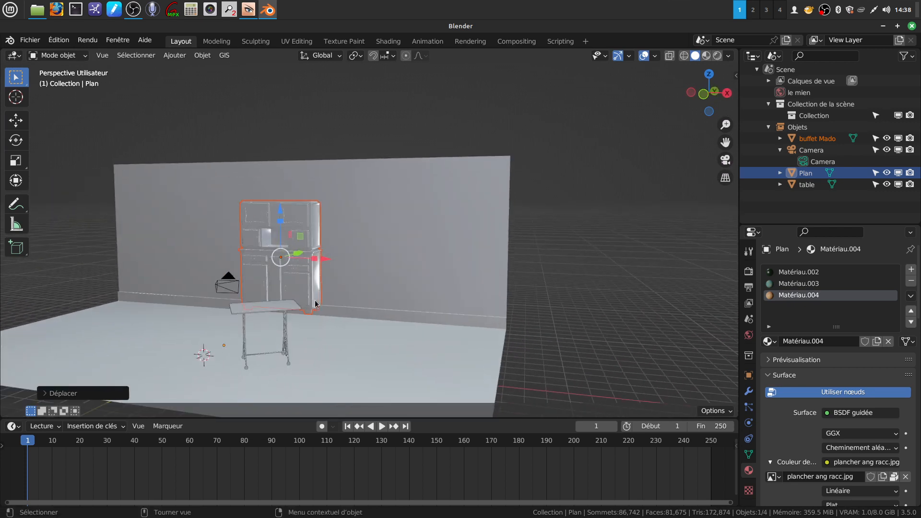
{"action": "key", "text": "s"}
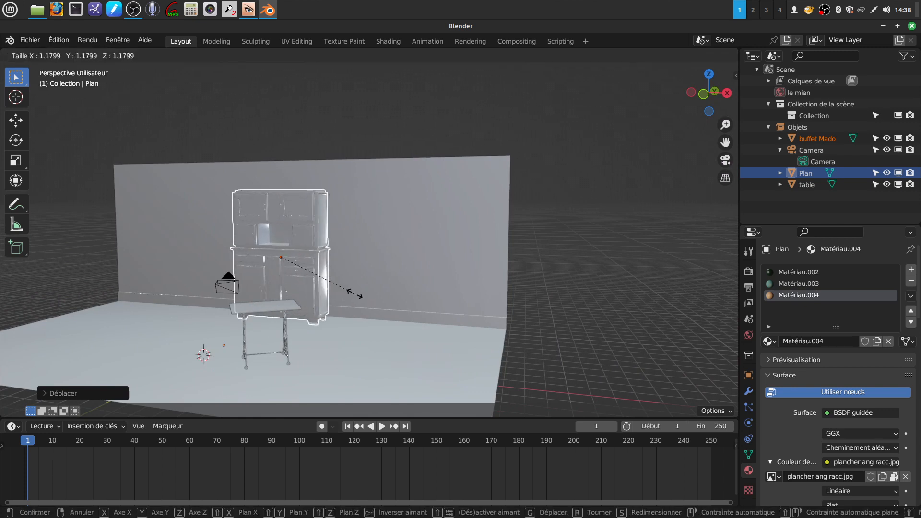
{"action": "left_click", "coordinate": [355, 294]}
{"action": "middle_click_drag", "start_coordinate": [349, 282], "coordinate": [342, 329]}
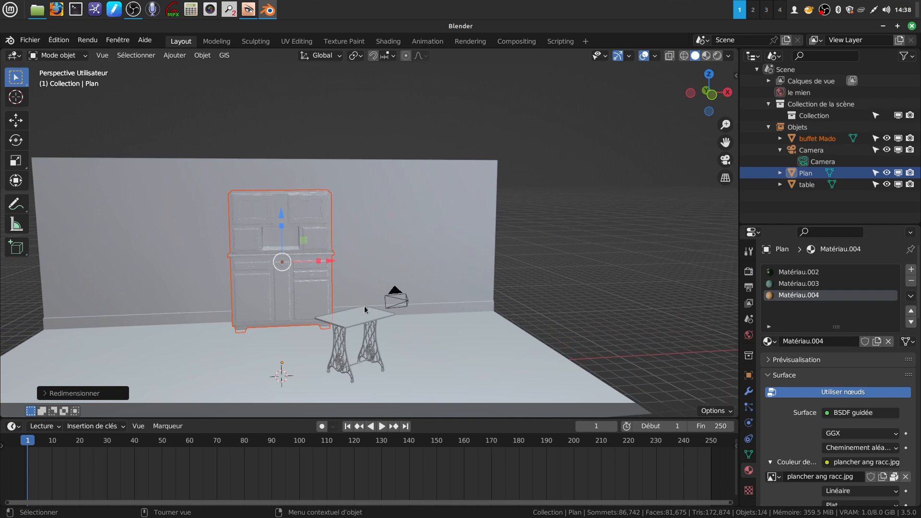
{"action": "key", "text": "s"}
{"action": "left_click", "coordinate": [338, 283]}
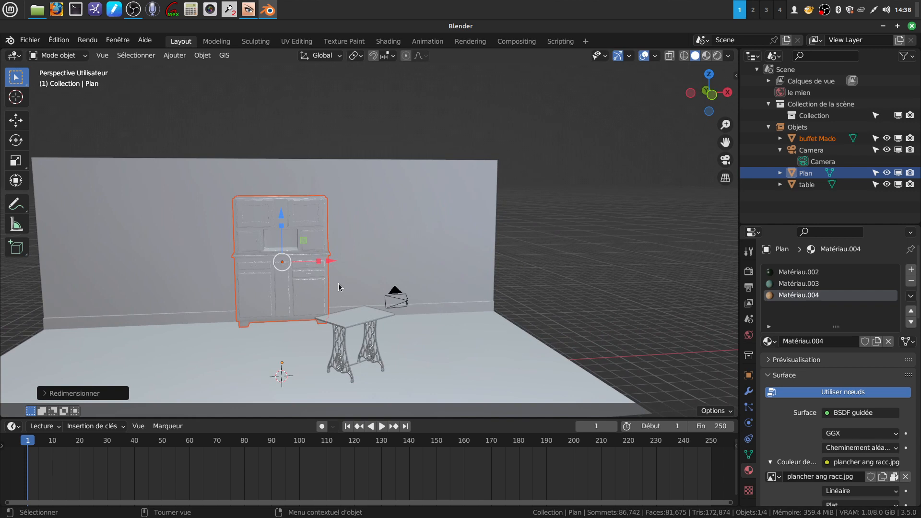
Lower the buffet slightly along Z from the right orthographic view until its feet rest on the floor.
{"action": "middle_click_drag", "start_coordinate": [338, 283], "coordinate": [205, 270]}
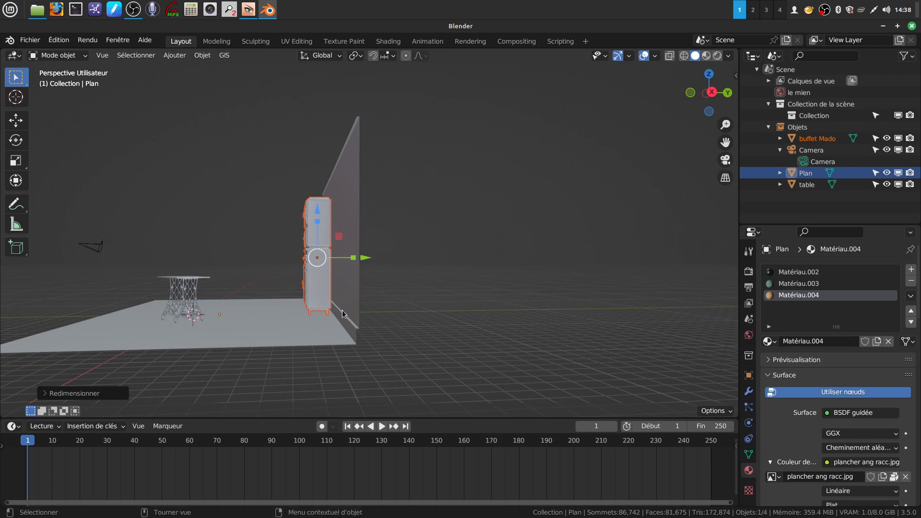
{"action": "key", "text": "KP_3"}
{"action": "scroll", "coordinate": [341, 310], "scroll_direction": "up", "scroll_amount": 2}
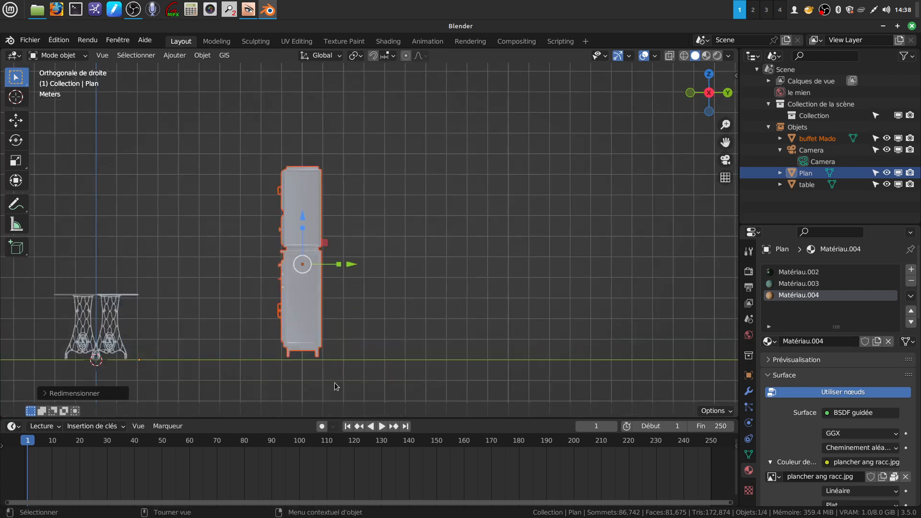
{"action": "left_click_drag", "start_coordinate": [302, 217], "coordinate": [301, 221]}
{"action": "middle_click_drag", "start_coordinate": [354, 275], "coordinate": [403, 298]}
{"action": "scroll", "coordinate": [417, 299], "scroll_direction": "down", "scroll_amount": 3}
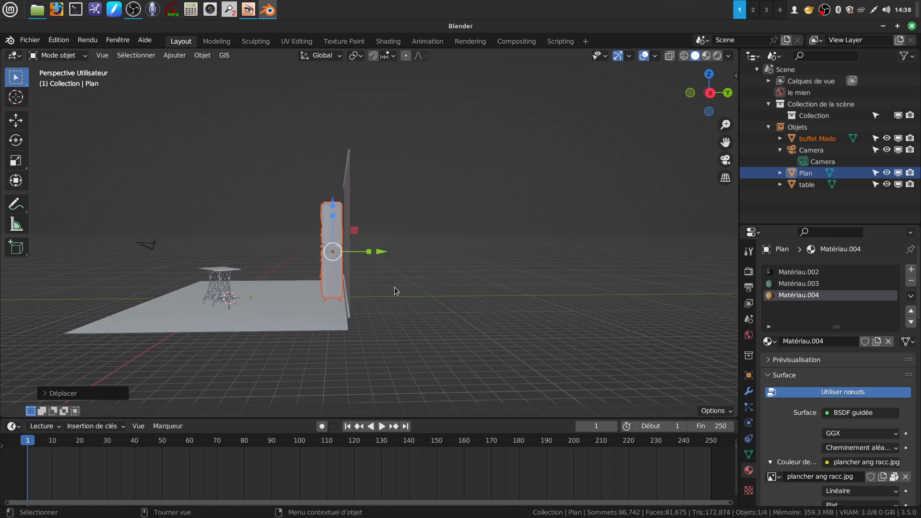
Shift the buffet slightly along Y until its back stands against the wall.
{"action": "scroll", "coordinate": [409, 332], "scroll_direction": "up", "scroll_amount": 2}
{"action": "middle_click_drag", "start_coordinate": [376, 337], "coordinate": [402, 286], "text": "shift"}
{"action": "scroll", "coordinate": [411, 289], "scroll_direction": "up", "scroll_amount": 2}
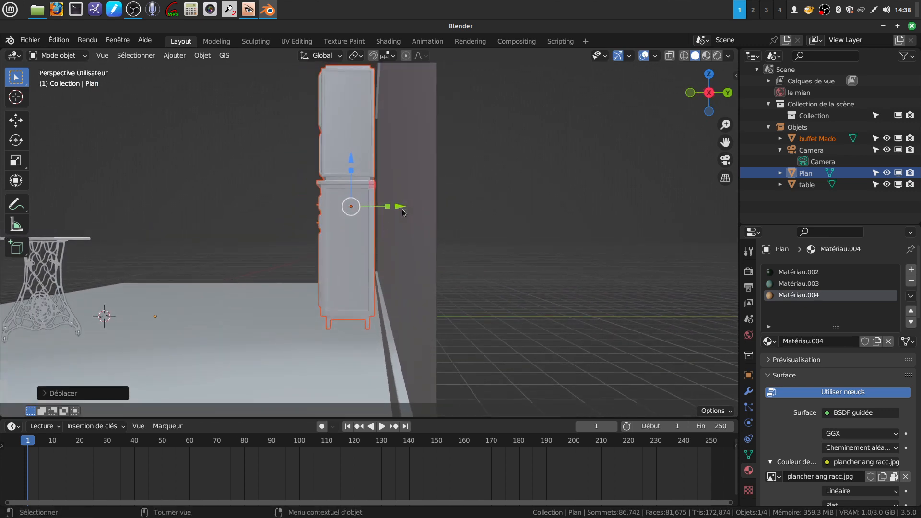
{"action": "left_click_drag", "start_coordinate": [402, 209], "coordinate": [405, 206]}
{"action": "middle_click_drag", "start_coordinate": [475, 309], "coordinate": [471, 278]}
Deselect the buffet and examine the furniture layout through the camera.
{"action": "left_click", "coordinate": [569, 279]}
{"action": "key", "text": "KP_0"}
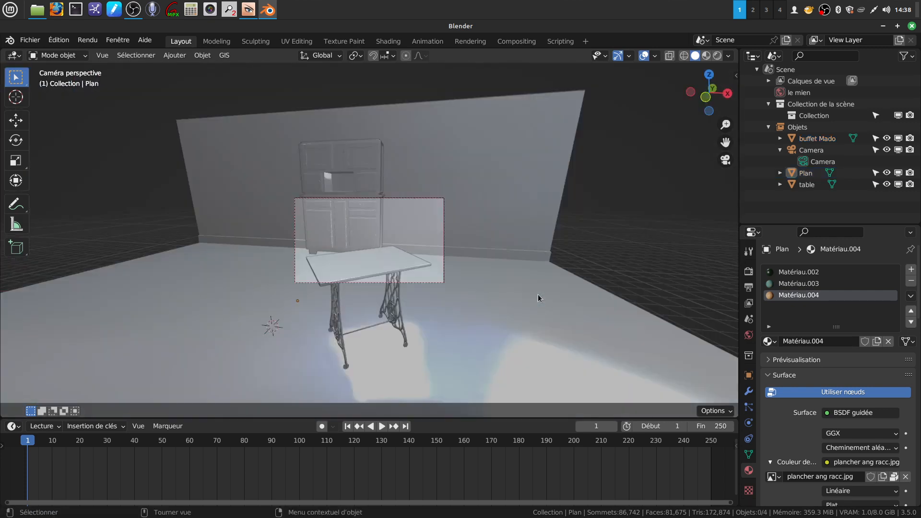
{"action": "scroll", "coordinate": [537, 295], "scroll_direction": "up", "scroll_amount": 2}
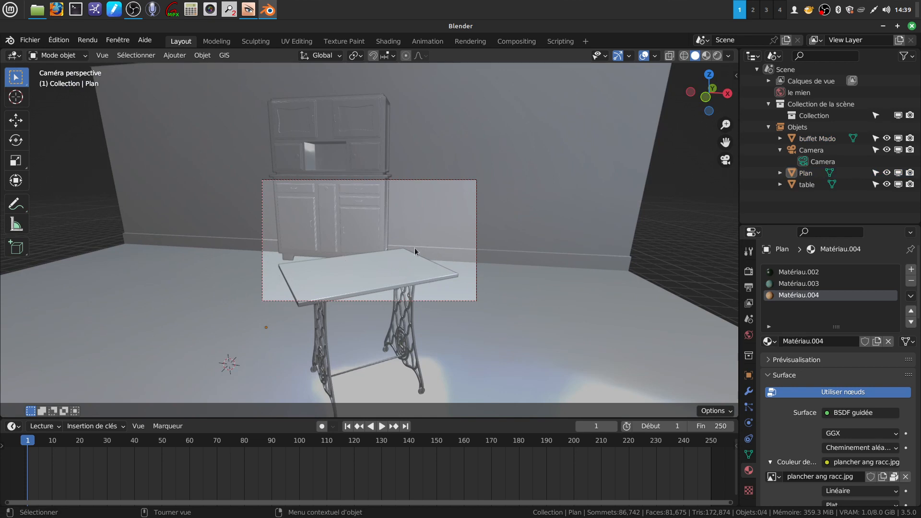
Append the object "chaise 2023" from chaise paillée 2023.blend in the scène folder.
{"action": "left_click", "coordinate": [171, 57]}
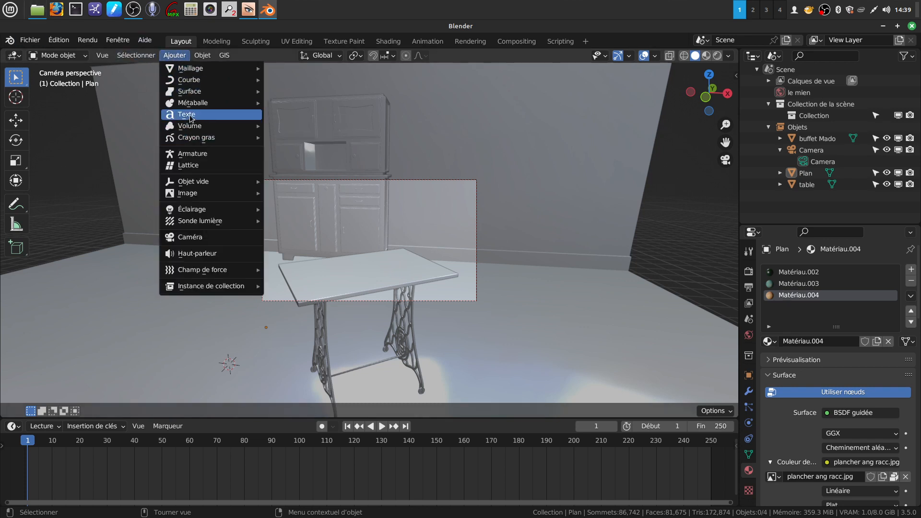
{"action": "left_click", "coordinate": [30, 40]}
{"action": "left_click", "coordinate": [48, 167]}
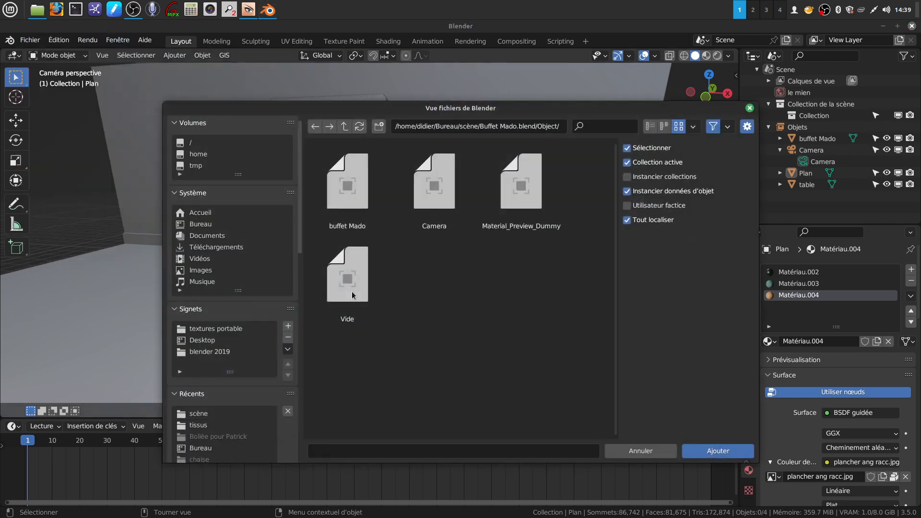
{"action": "left_click", "coordinate": [346, 127]}
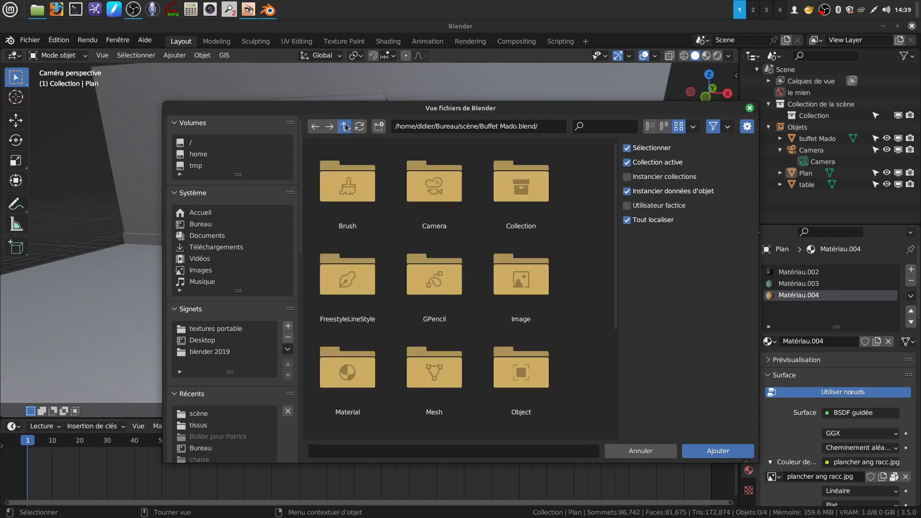
{"action": "left_click", "coordinate": [346, 127]}
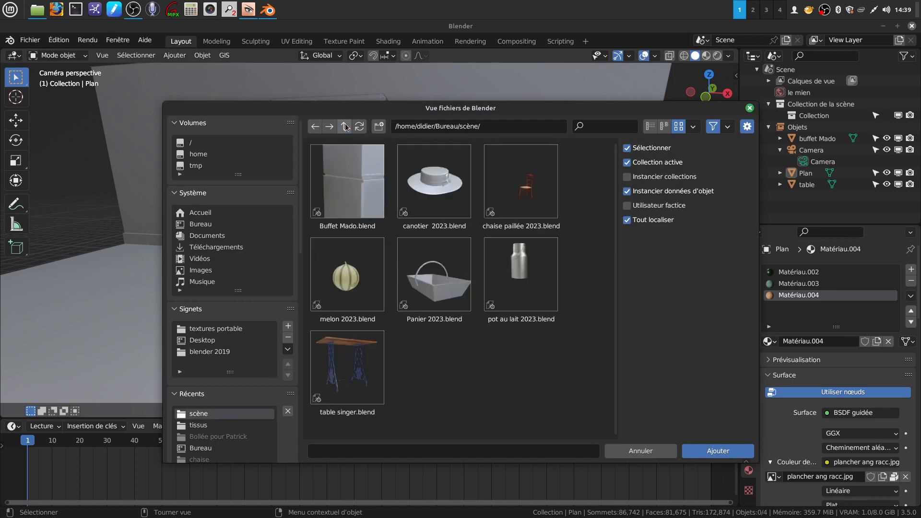
{"action": "double_click", "coordinate": [534, 206]}
{"action": "double_click", "coordinate": [518, 375]}
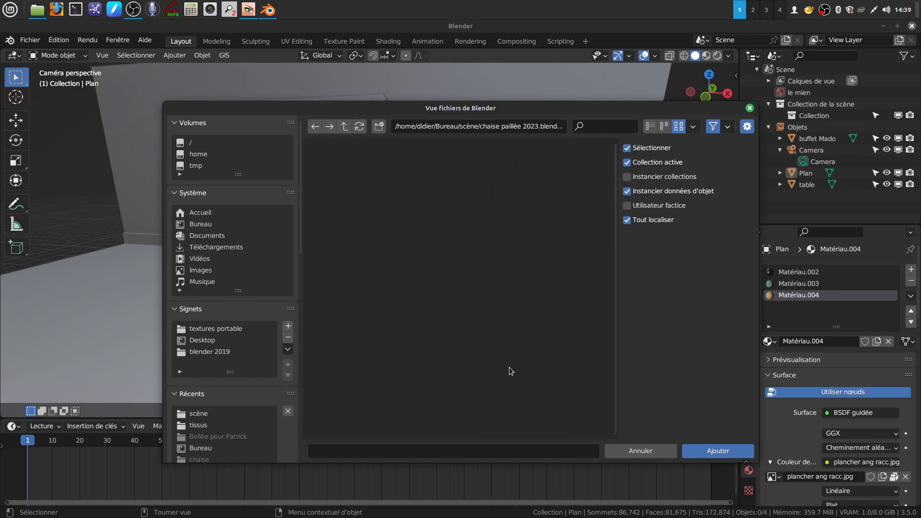
{"action": "left_click", "coordinate": [425, 209]}
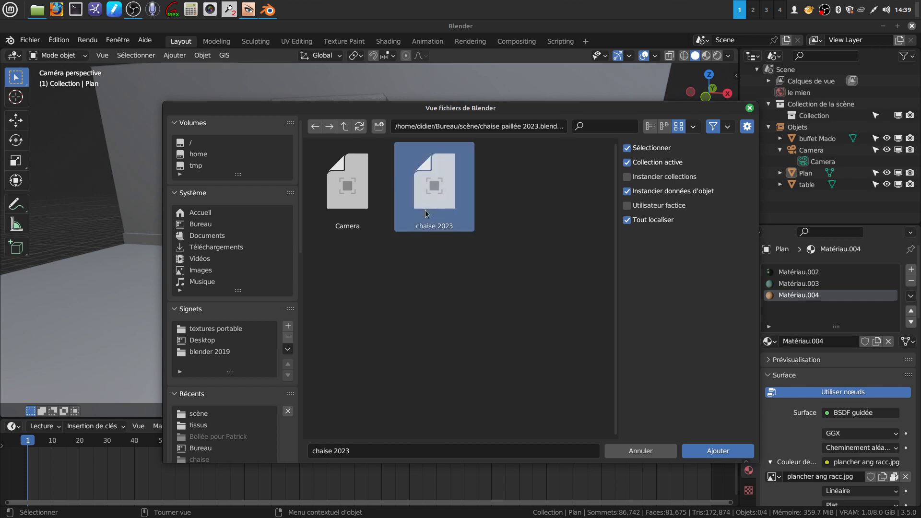
{"action": "left_click", "coordinate": [701, 456]}
Move the chair away from the scene origin to the far side of the table.
{"action": "scroll", "coordinate": [265, 277], "scroll_direction": "down", "scroll_amount": 3}
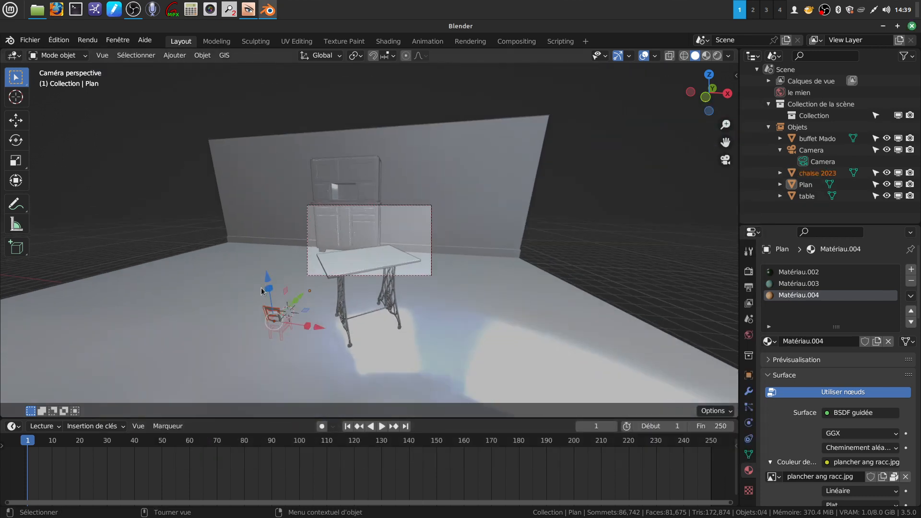
{"action": "key", "text": "g"}
{"action": "left_click", "coordinate": [314, 258]}
{"action": "left_click_drag", "start_coordinate": [309, 257], "coordinate": [476, 271]}
{"action": "middle_click_drag", "start_coordinate": [476, 266], "coordinate": [361, 261]}
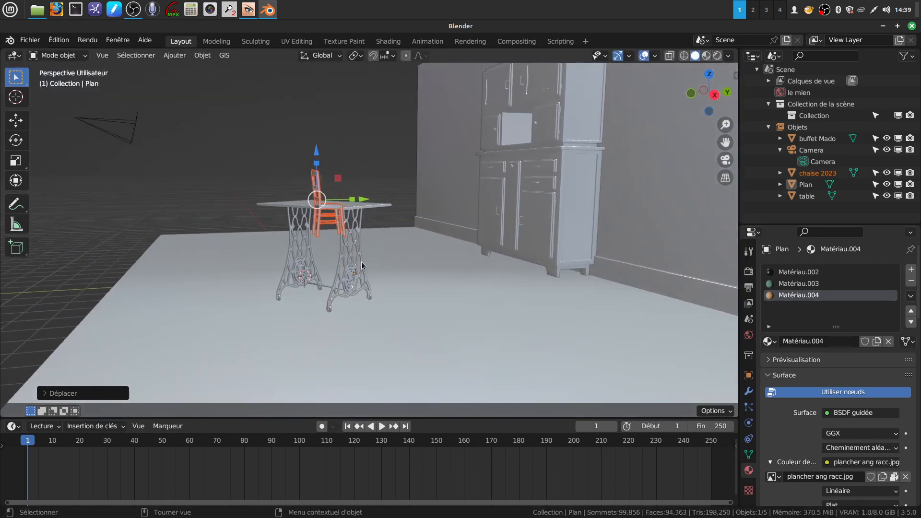
Scale the chair up uniformly to match the table and lower it toward the floor.
{"action": "key", "text": "s"}
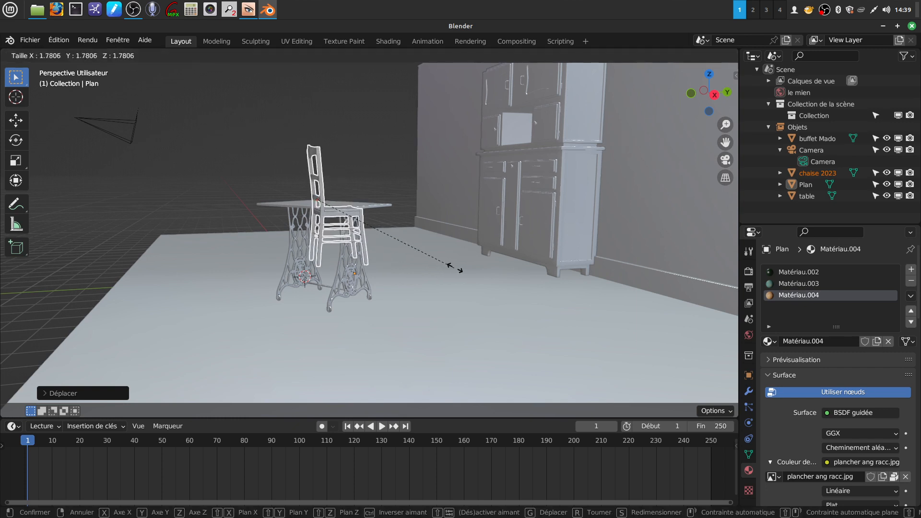
{"action": "left_click", "coordinate": [475, 268]}
{"action": "left_click_drag", "start_coordinate": [318, 155], "coordinate": [405, 233]}
{"action": "mouse_move", "coordinate": [404, 234]}
{"action": "middle_mouse_down"}
{"action": "mouse_move", "coordinate": [384, 226]}
{"action": "mouse_move", "coordinate": [391, 230]}
{"action": "middle_mouse_up"}
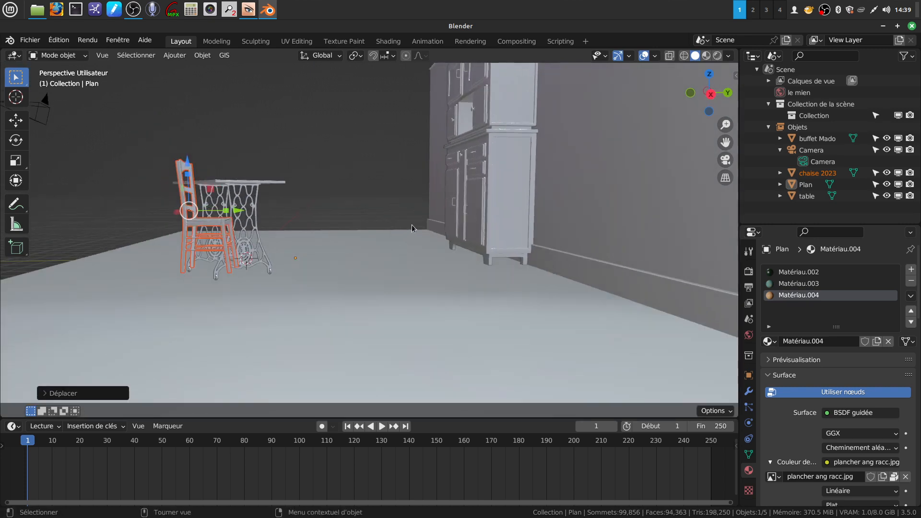
Enlarge the chair a little more and raise it slightly along Z to bring its feet to floor level.
{"action": "key", "text": "s"}
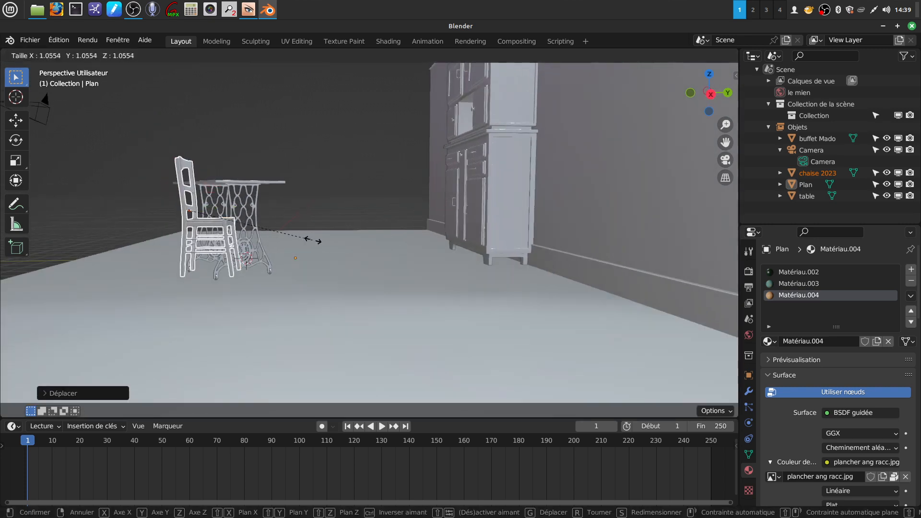
{"action": "left_click", "coordinate": [331, 240]}
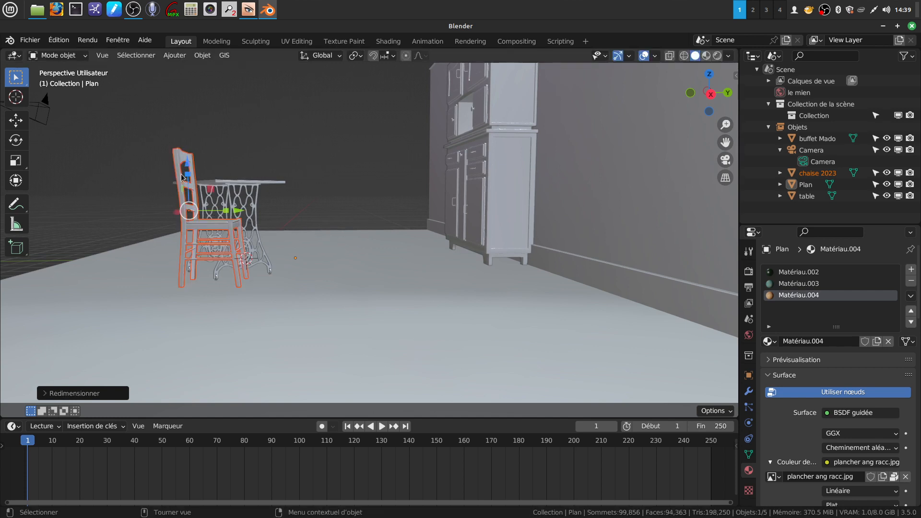
{"action": "left_click_drag", "start_coordinate": [189, 166], "coordinate": [190, 160]}
{"action": "middle_click_drag", "start_coordinate": [266, 207], "coordinate": [469, 275]}
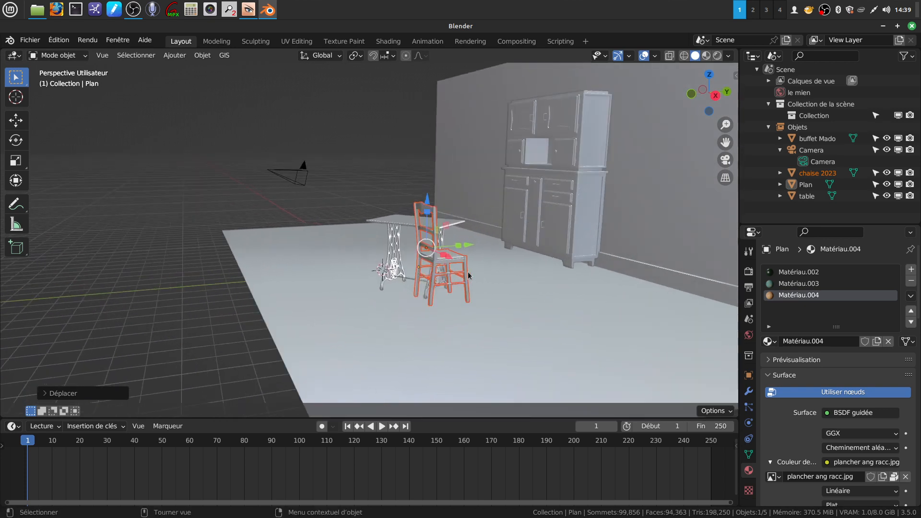
Scale the chair down slightly and lower it along Z to the floor.
{"action": "key", "text": "s"}
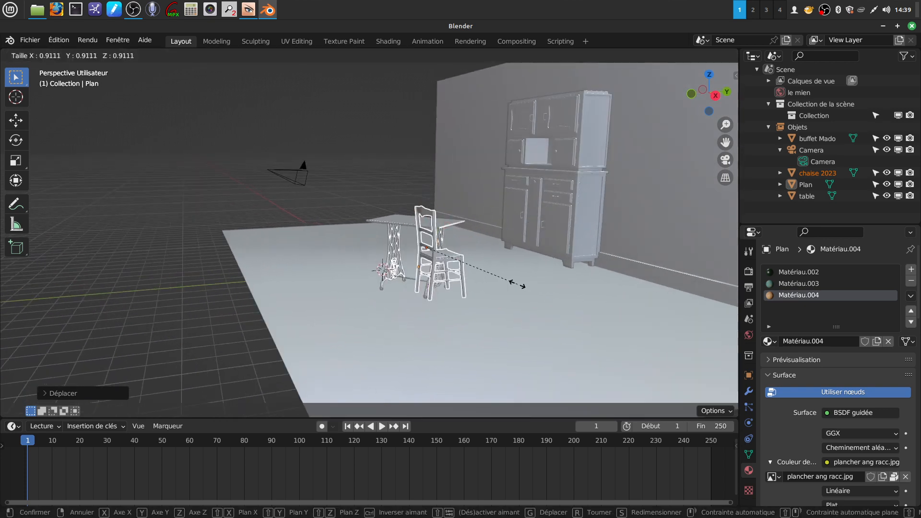
{"action": "left_click", "coordinate": [433, 246]}
{"action": "middle_click_drag", "start_coordinate": [433, 246], "coordinate": [491, 239]}
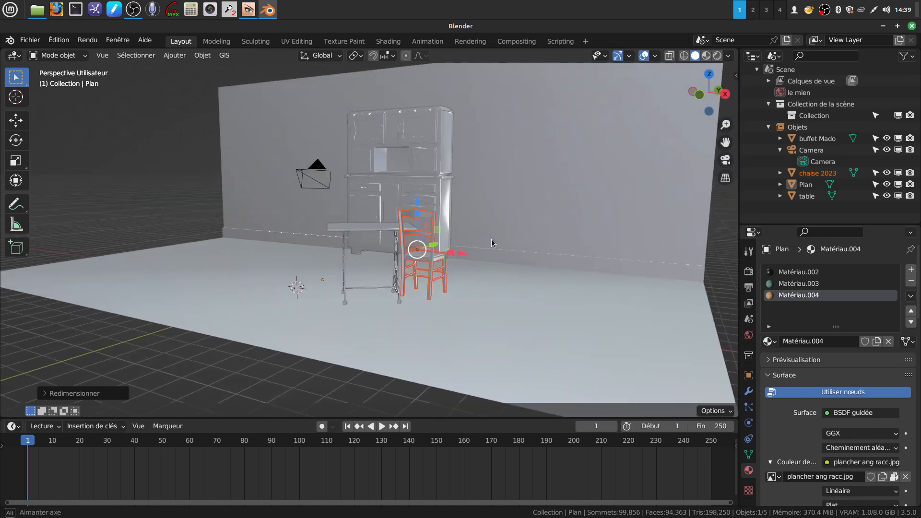
{"action": "key", "text": "g"}
{"action": "key", "text": "z"}
{"action": "left_click", "coordinate": [419, 213]}
{"action": "middle_click_drag", "start_coordinate": [419, 213], "coordinate": [451, 212]}
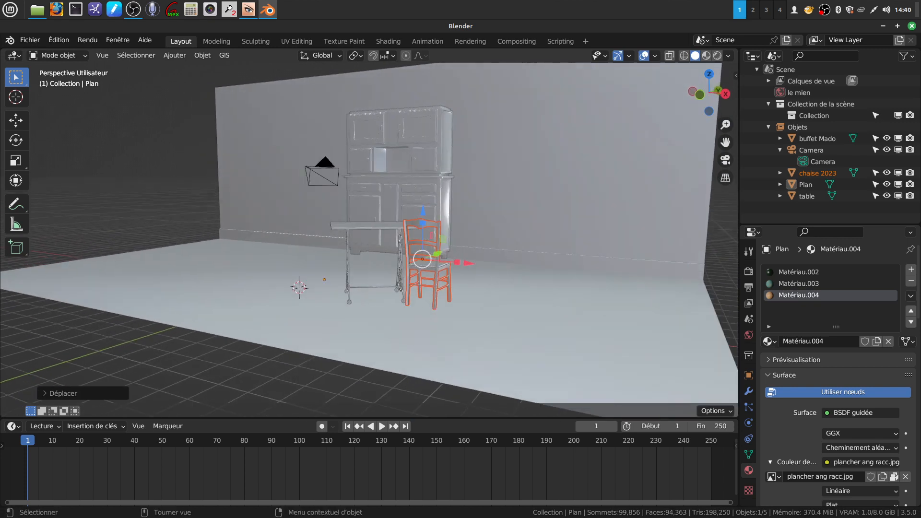
Enlarge the chair slightly beside the table and readjust its height so it stands on the floor.
{"action": "key", "text": "s"}
{"action": "left_click", "coordinate": [402, 210]}
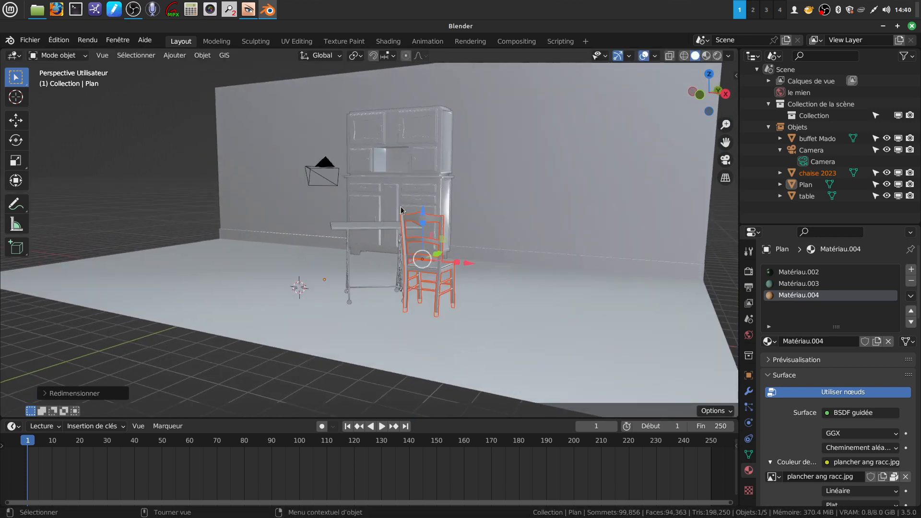
{"action": "key", "text": "g"}
{"action": "left_click", "coordinate": [421, 211]}
{"action": "middle_click_drag", "start_coordinate": [420, 211], "coordinate": [383, 244]}
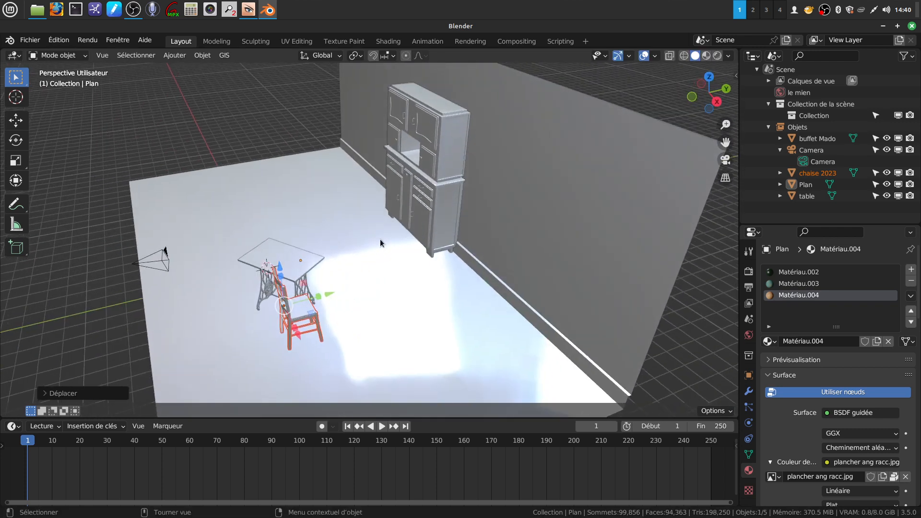
Move the chair across the floor to beside the buffet and rotate it 180° about Z.
{"action": "left_click_drag", "start_coordinate": [329, 302], "coordinate": [451, 276]}
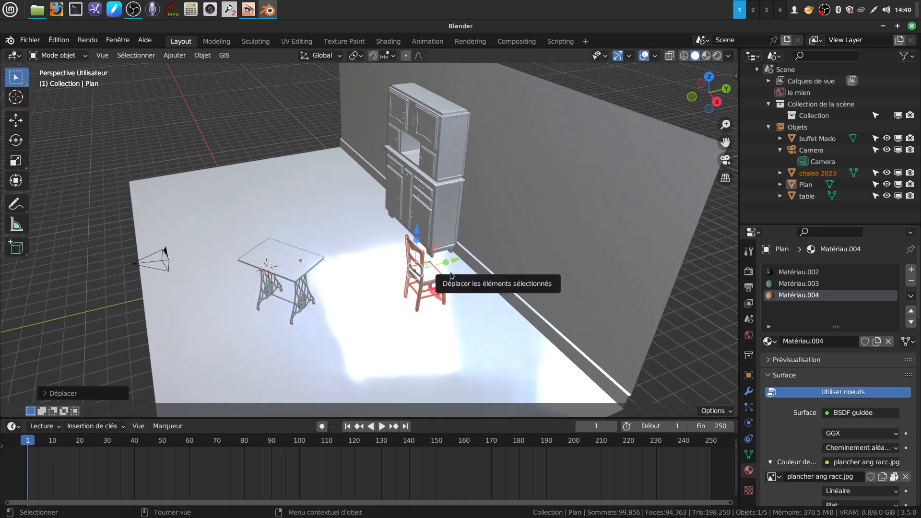
{"action": "type", "text": "rz"}
{"action": "type", "text": "180"}
{"action": "key", "text": "Return"}
Reposition the chair on the floor along the wall, just past the side of the buffet.
{"action": "middle_click_drag", "start_coordinate": [457, 275], "coordinate": [546, 257]}
{"action": "left_click_drag", "start_coordinate": [546, 268], "coordinate": [527, 260]}
{"action": "middle_click_drag", "start_coordinate": [527, 260], "coordinate": [497, 219]}
{"action": "left_click_drag", "start_coordinate": [498, 219], "coordinate": [548, 208]}
{"action": "middle_click_drag", "start_coordinate": [548, 208], "coordinate": [524, 243]}
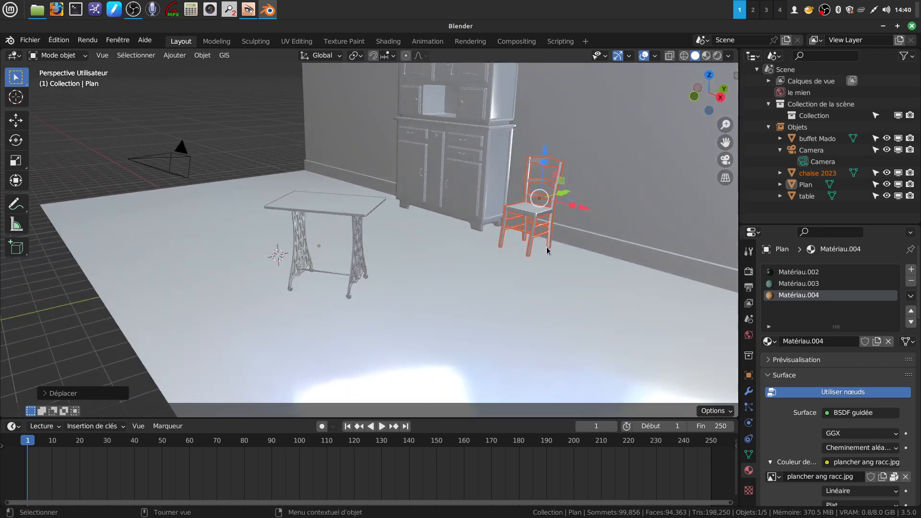
Scale the chair up uniformly by about 1.2 and adjust its height to the floor.
{"action": "key", "text": "s"}
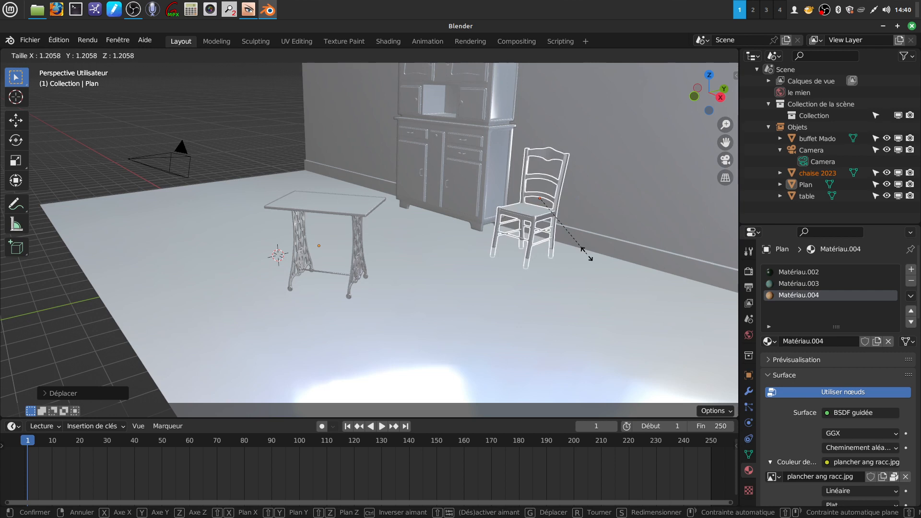
{"action": "left_click", "coordinate": [589, 255]}
{"action": "key", "text": "g"}
{"action": "left_click", "coordinate": [545, 179]}
{"action": "mouse_move", "coordinate": [545, 178]}
{"action": "middle_mouse_down"}
{"action": "mouse_move", "coordinate": [555, 185]}
{"action": "mouse_move", "coordinate": [549, 170]}
{"action": "middle_mouse_up"}
Move the chair along Y closer to the wall from the right orthographic view.
{"action": "middle_click_drag", "start_coordinate": [353, 191], "coordinate": [505, 207]}
{"action": "key", "text": "KP_3"}
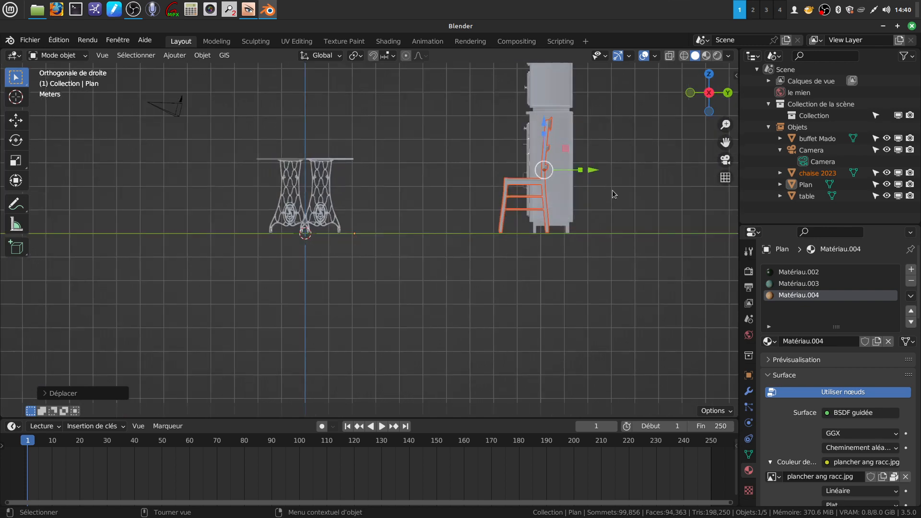
{"action": "left_click_drag", "start_coordinate": [601, 169], "coordinate": [618, 166]}
Scale the Singer table up uniformly by about 1.16.
{"action": "middle_click_drag", "start_coordinate": [461, 278], "coordinate": [445, 246]}
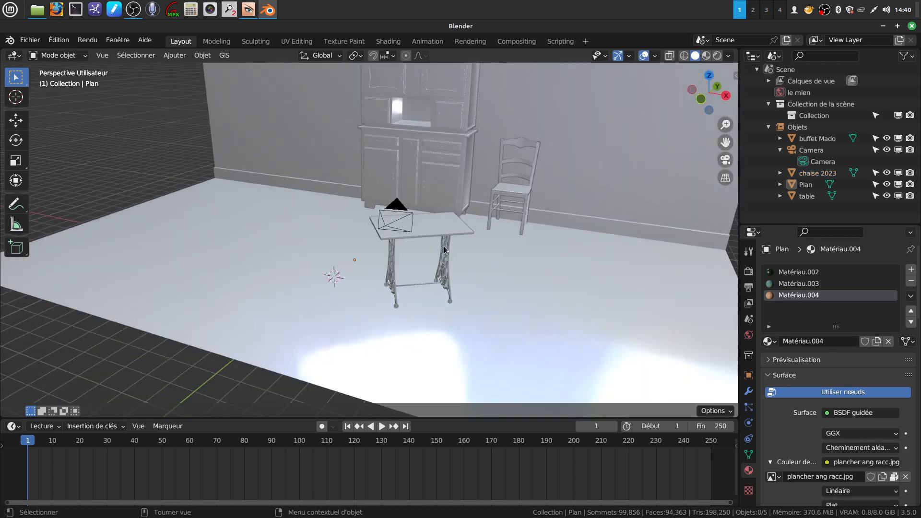
{"action": "left_click", "coordinate": [444, 246]}
{"action": "key", "text": "s"}
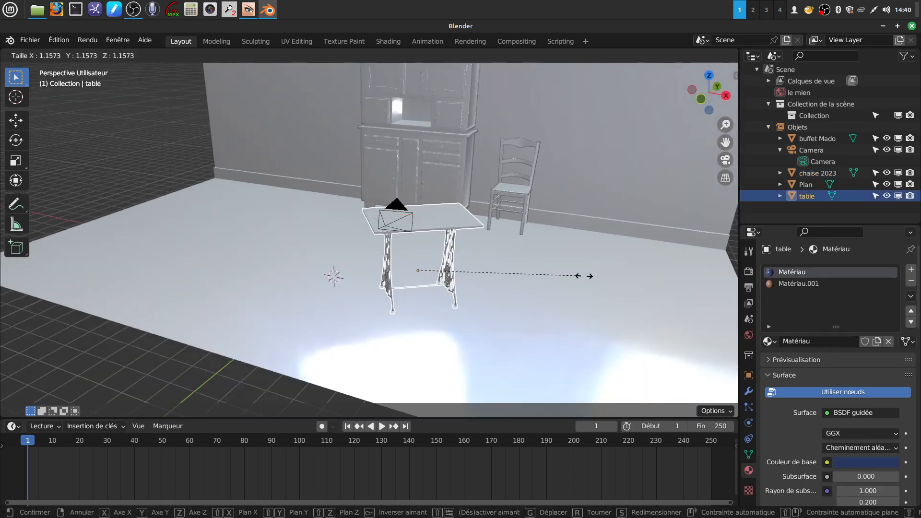
{"action": "left_click", "coordinate": [591, 280]}
Raise the enlarged table along Z from the right orthographic view so its feet rest on the floor.
{"action": "middle_click_drag", "start_coordinate": [478, 258], "coordinate": [466, 224]}
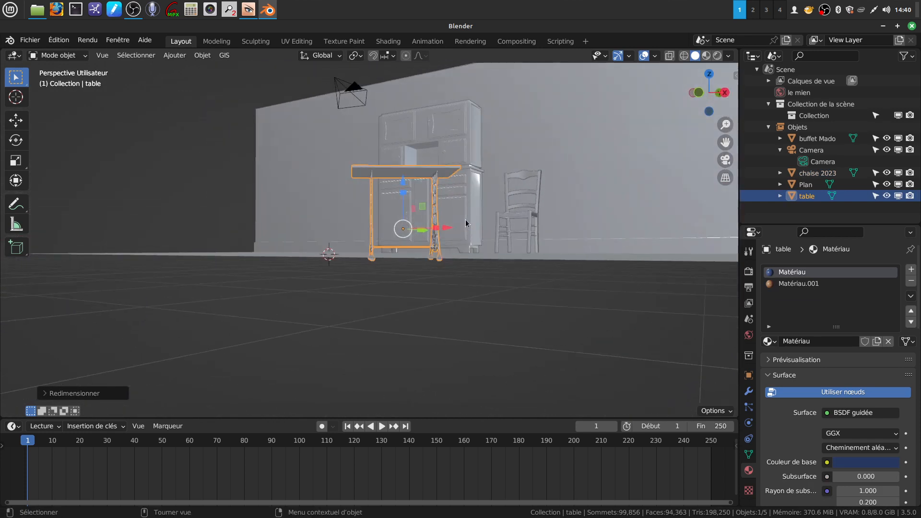
{"action": "key", "text": "KP_3"}
{"action": "scroll", "coordinate": [465, 222], "scroll_direction": "up", "scroll_amount": 4}
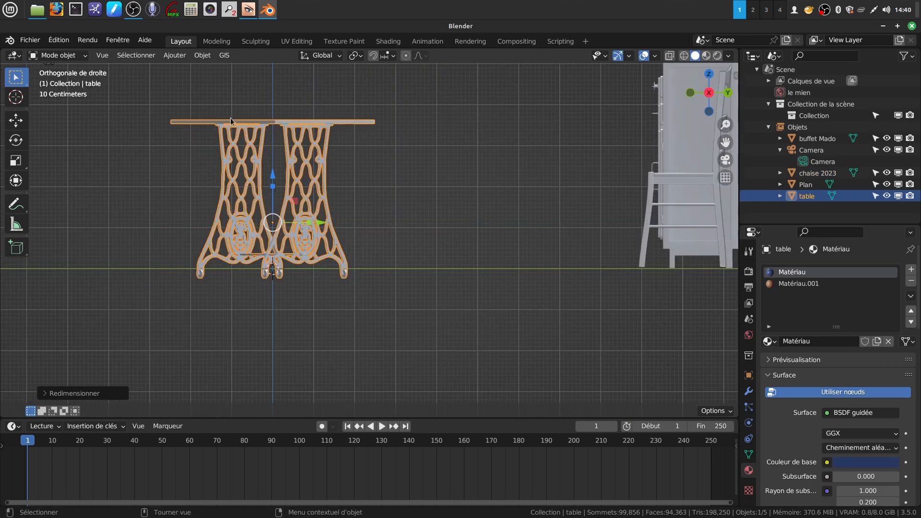
{"action": "left_click_drag", "start_coordinate": [281, 178], "coordinate": [280, 162]}
{"action": "scroll", "coordinate": [430, 276], "scroll_direction": "down", "scroll_amount": 3}
Reframe the camera view around the table with the camera locked to the view, and unlock the camera.
{"action": "middle_click_drag", "start_coordinate": [436, 285], "coordinate": [526, 314]}
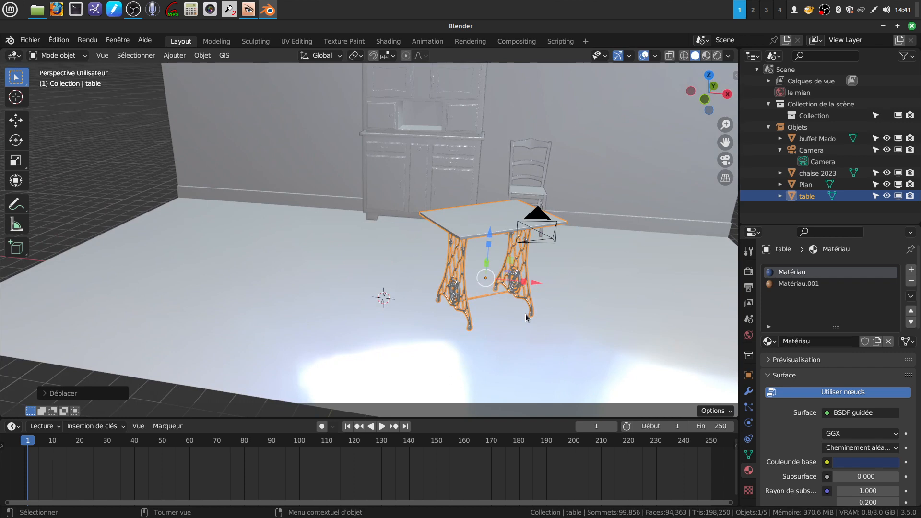
{"action": "key", "text": "KP_0"}
{"action": "scroll", "coordinate": [525, 314], "scroll_direction": "up", "scroll_amount": 3}
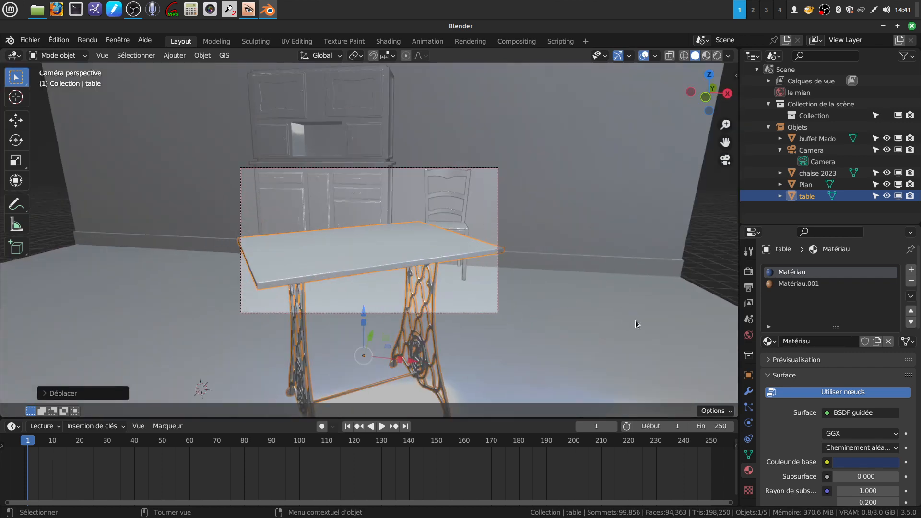
{"action": "left_click", "coordinate": [717, 227]}
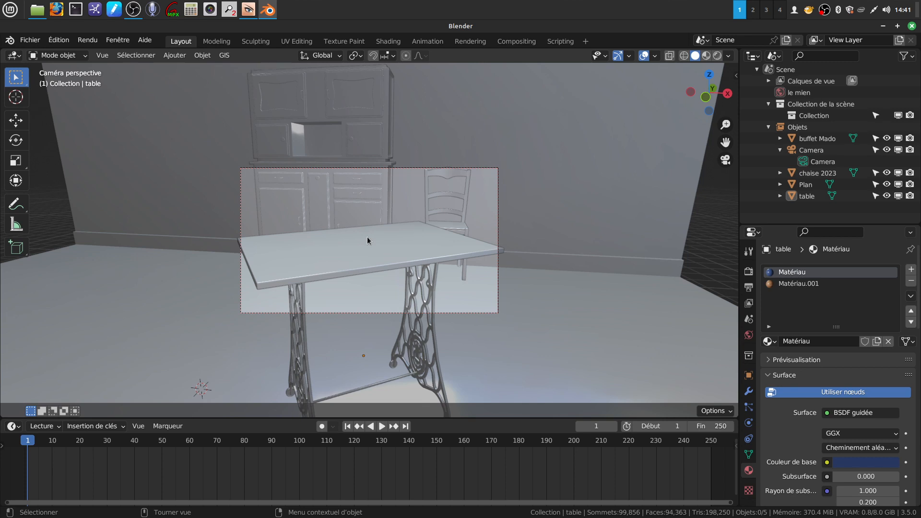
{"action": "key", "text": "q"}
{"action": "left_click", "coordinate": [230, 237]}
{"action": "scroll", "coordinate": [406, 238], "scroll_direction": "down", "scroll_amount": 2}
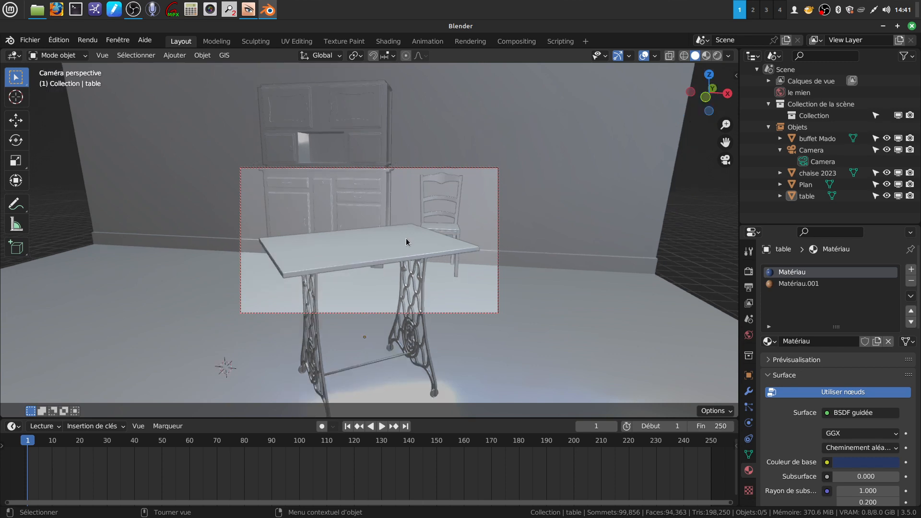
{"action": "middle_click_drag", "start_coordinate": [407, 238], "coordinate": [409, 259], "text": "shift"}
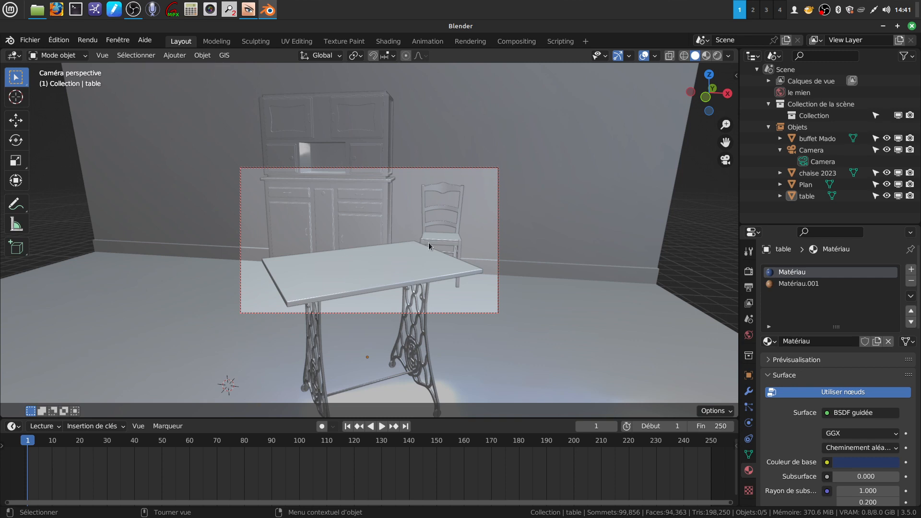
{"action": "key", "text": "q"}
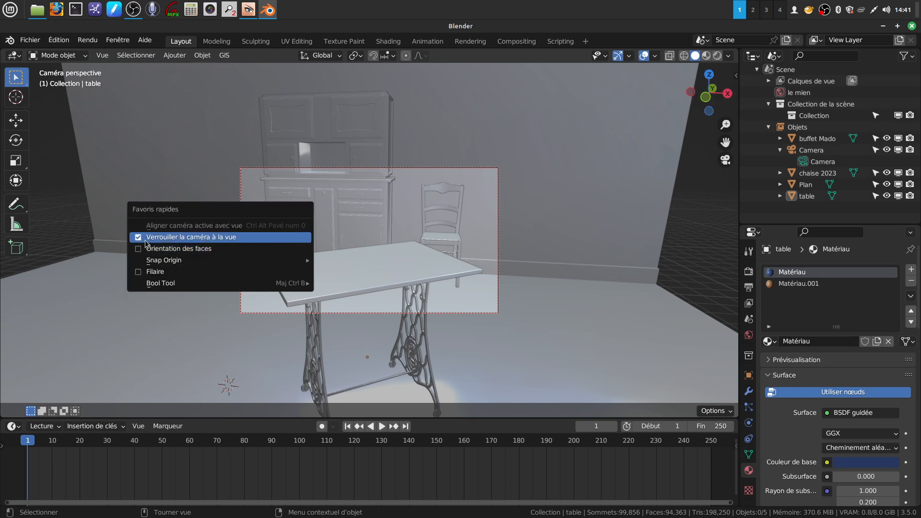
{"action": "left_click", "coordinate": [136, 236]}
Preview the textured scene through the camera in rendered shading, undo the last deselection and return to solid shading.
{"action": "left_click", "coordinate": [717, 55]}
{"action": "scroll", "coordinate": [503, 297], "scroll_direction": "up", "scroll_amount": 6}
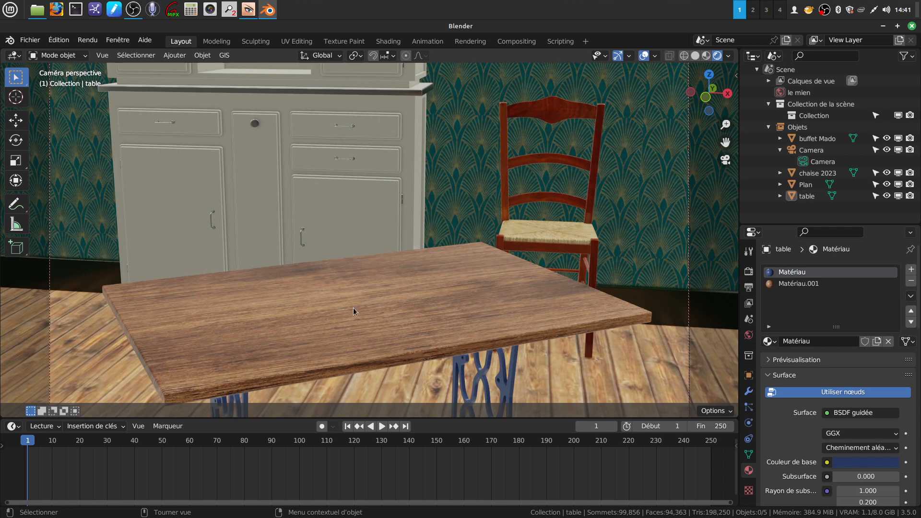
{"action": "scroll", "coordinate": [357, 315], "scroll_direction": "down", "scroll_amount": 3}
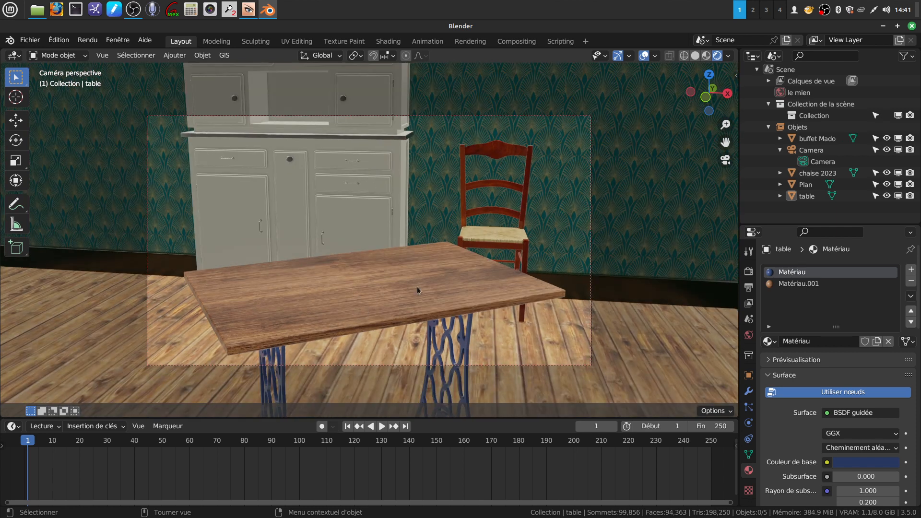
{"action": "key", "text": "ctrl+z"}
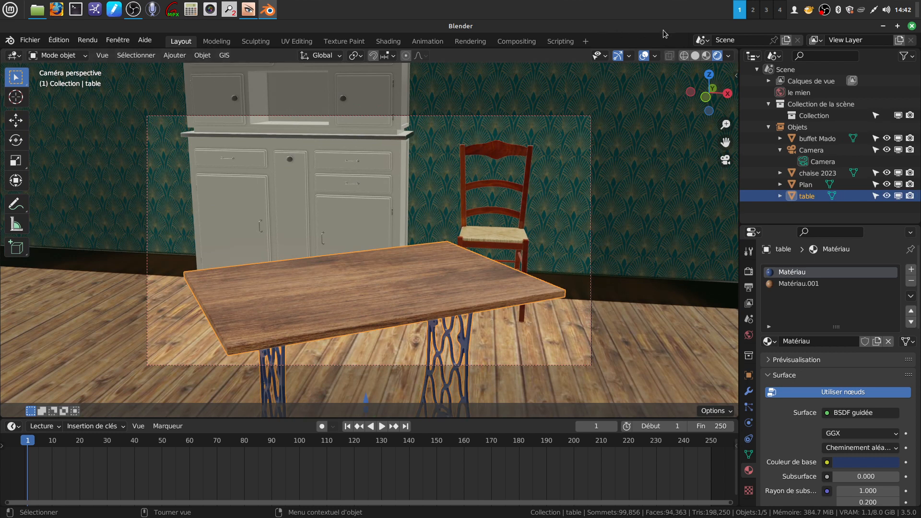
{"action": "left_click", "coordinate": [695, 55]}
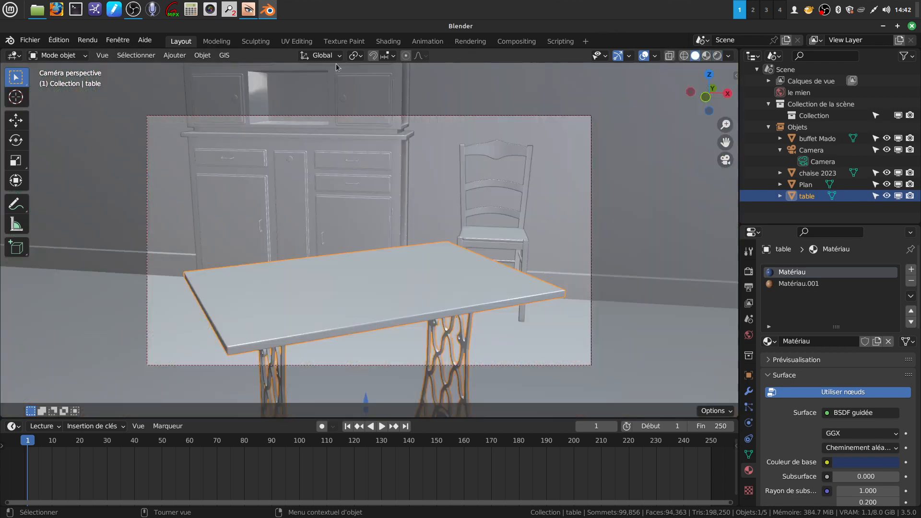
Append the panier object from Panier 2023.blend in the scène folder.
{"action": "left_click", "coordinate": [571, 206]}
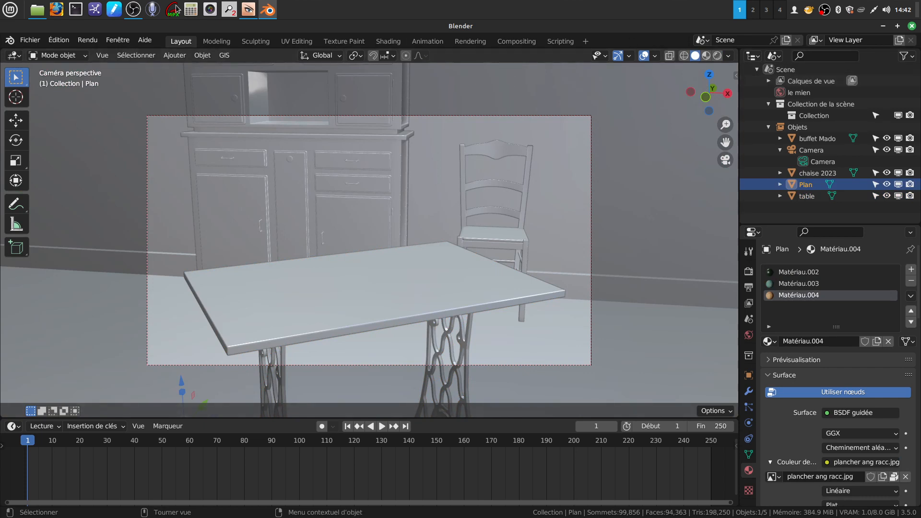
{"action": "left_click", "coordinate": [31, 41]}
{"action": "mouse_move", "coordinate": [52, 206]}
{"action": "left_click", "coordinate": [47, 166]}
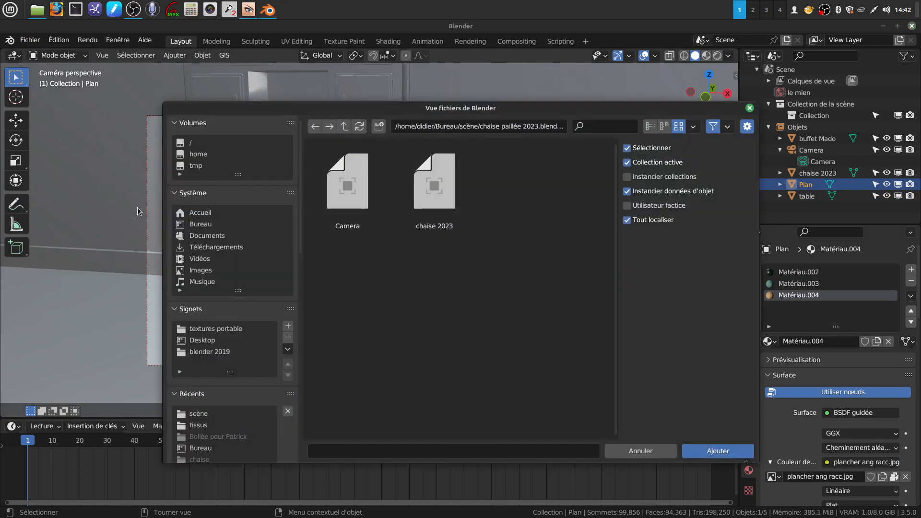
{"action": "left_click", "coordinate": [344, 125]}
{"action": "left_click", "coordinate": [345, 126]}
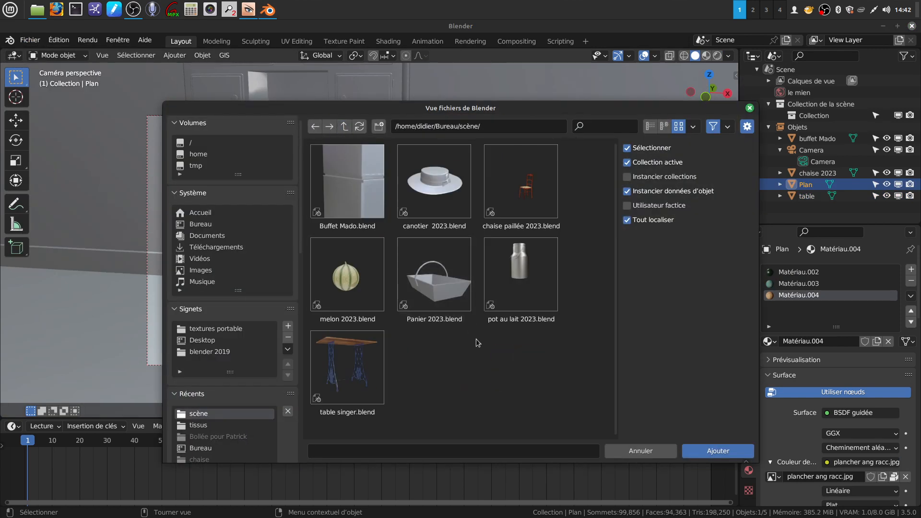
{"action": "double_click", "coordinate": [442, 291]}
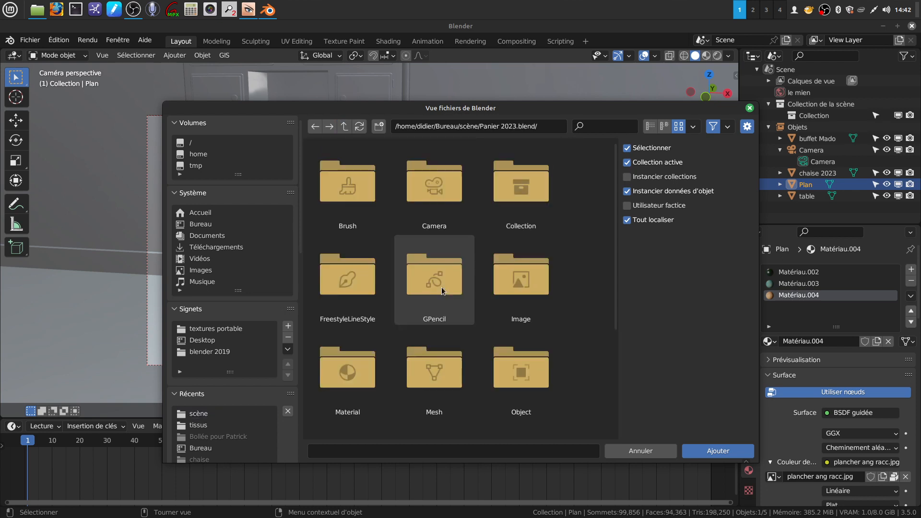
{"action": "double_click", "coordinate": [505, 370]}
{"action": "left_click", "coordinate": [429, 206]}
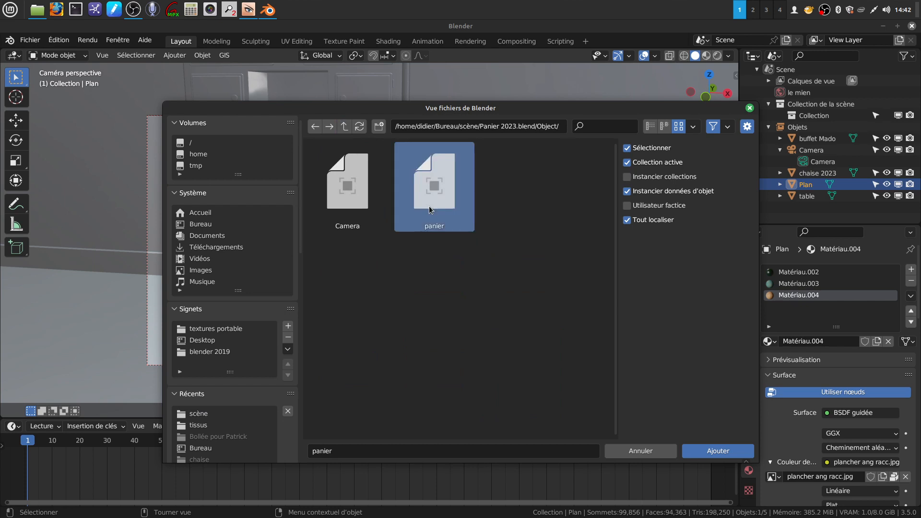
{"action": "left_click", "coordinate": [718, 451]}
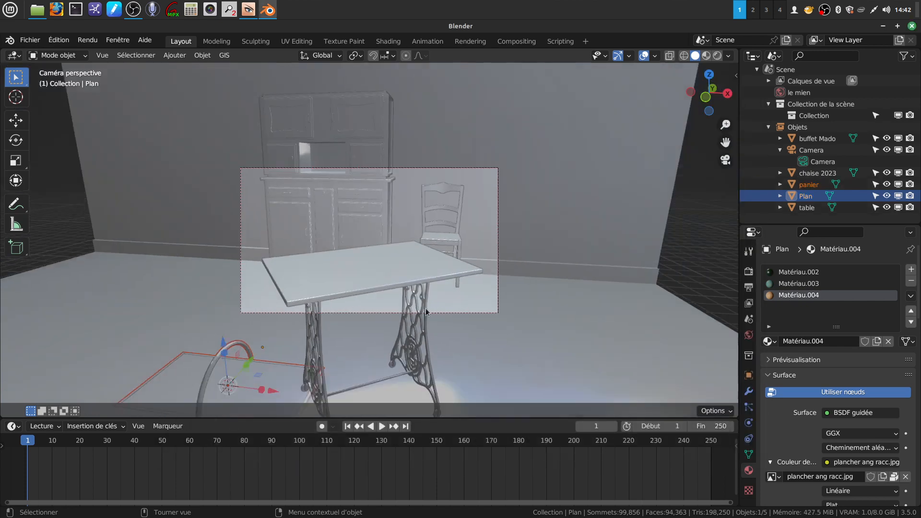
Move the basket up and across to above the tabletop and scale it down uniformly.
{"action": "left_click_drag", "start_coordinate": [220, 345], "coordinate": [201, 174]}
{"action": "left_click_drag", "start_coordinate": [250, 219], "coordinate": [365, 220]}
{"action": "key", "text": "s"}
{"action": "left_click", "coordinate": [406, 261]}
{"action": "middle_click_drag", "start_coordinate": [406, 261], "coordinate": [520, 260]}
{"action": "scroll", "coordinate": [408, 300], "scroll_direction": "up", "scroll_amount": 3}
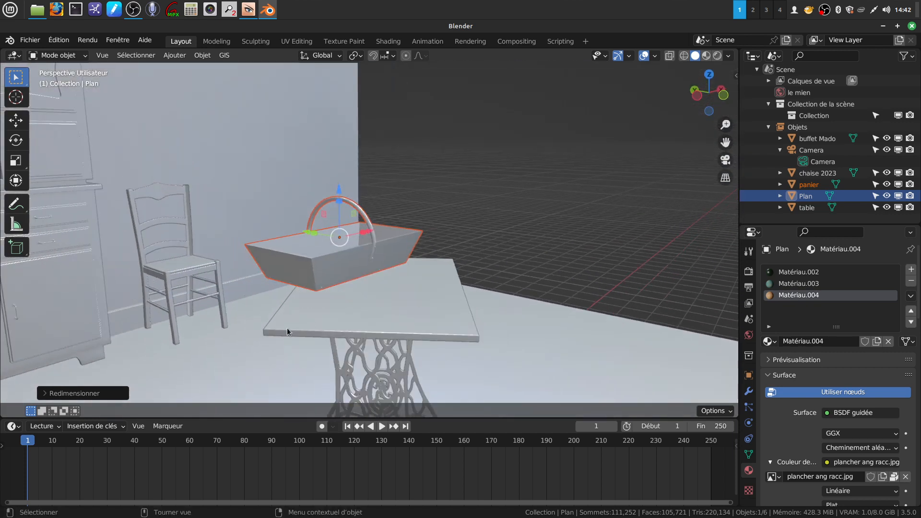
Lower the basket along Z from the front orthographic view until it rests on the tabletop.
{"action": "middle_click_drag", "start_coordinate": [430, 304], "coordinate": [371, 281]}
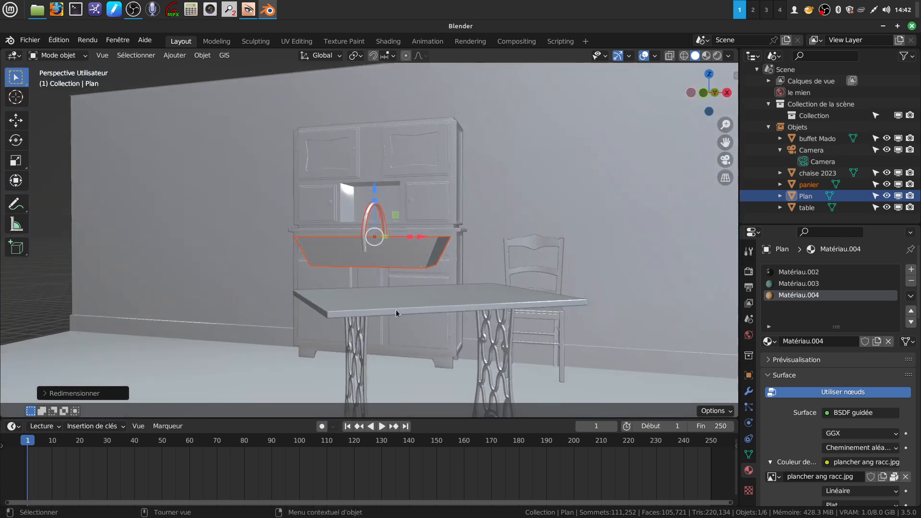
{"action": "scroll", "coordinate": [396, 309], "scroll_direction": "up", "scroll_amount": 4}
{"action": "key", "text": "KP_1"}
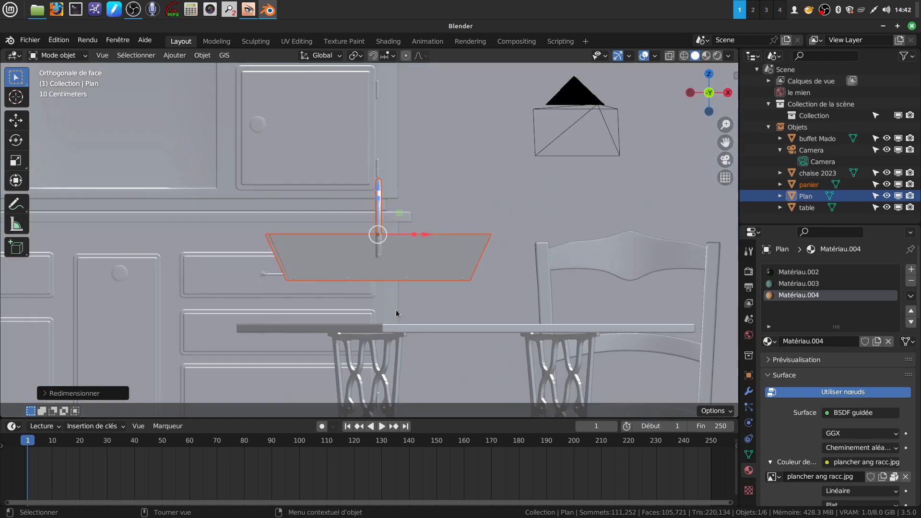
{"action": "scroll", "coordinate": [395, 314], "scroll_direction": "up", "scroll_amount": 1}
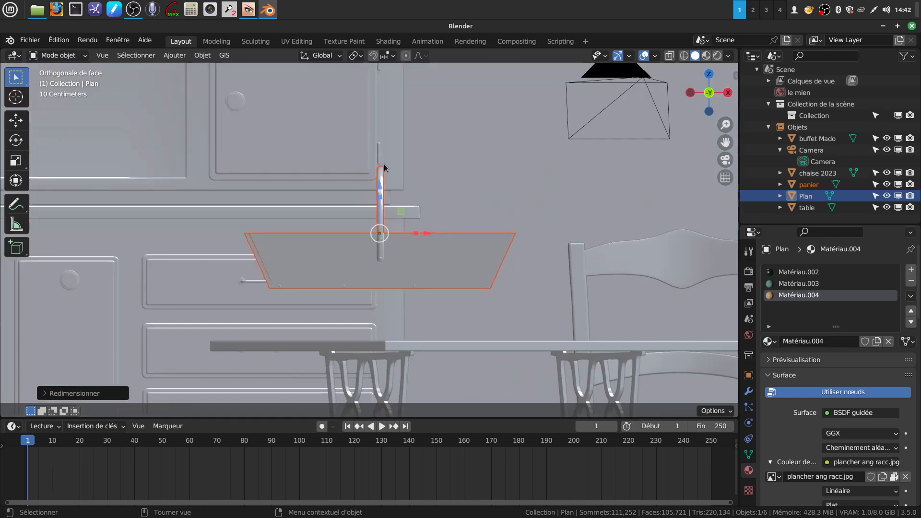
{"action": "left_click_drag", "start_coordinate": [380, 187], "coordinate": [380, 237]}
{"action": "middle_click_drag", "start_coordinate": [407, 235], "coordinate": [438, 153]}
{"action": "scroll", "coordinate": [399, 287], "scroll_direction": "down", "scroll_amount": 5}
{"action": "scroll", "coordinate": [437, 280], "scroll_direction": "up", "scroll_amount": 4}
{"action": "middle_click_drag", "start_coordinate": [448, 238], "coordinate": [424, 204], "text": "shift"}
{"action": "left_click_drag", "start_coordinate": [424, 204], "coordinate": [430, 264]}
Shift the basket along X slightly further onto the tabletop.
{"action": "middle_click_drag", "start_coordinate": [429, 264], "coordinate": [471, 178]}
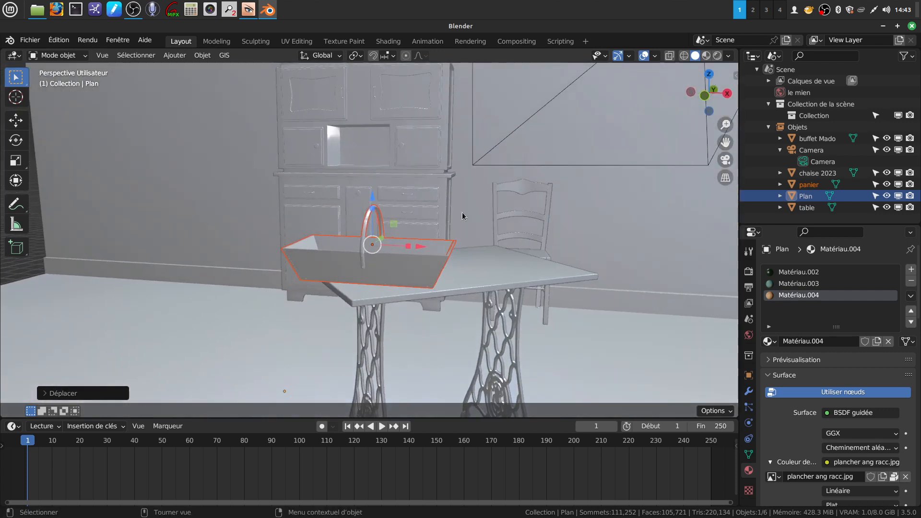
{"action": "left_click_drag", "start_coordinate": [422, 246], "coordinate": [444, 246]}
{"action": "mouse_move", "coordinate": [448, 247]}
{"action": "middle_mouse_down"}
{"action": "mouse_move", "coordinate": [412, 273]}
{"action": "mouse_move", "coordinate": [415, 300]}
{"action": "mouse_move", "coordinate": [473, 202]}
{"action": "mouse_move", "coordinate": [444, 240]}
{"action": "middle_mouse_up"}
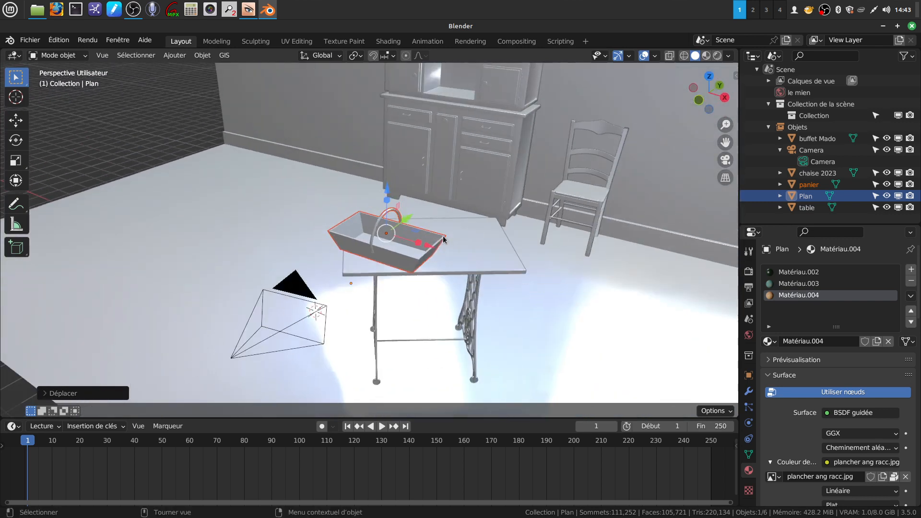
Inspect the basket's textures on the table in rendered shading and return to solid shading.
{"action": "left_click", "coordinate": [717, 55]}
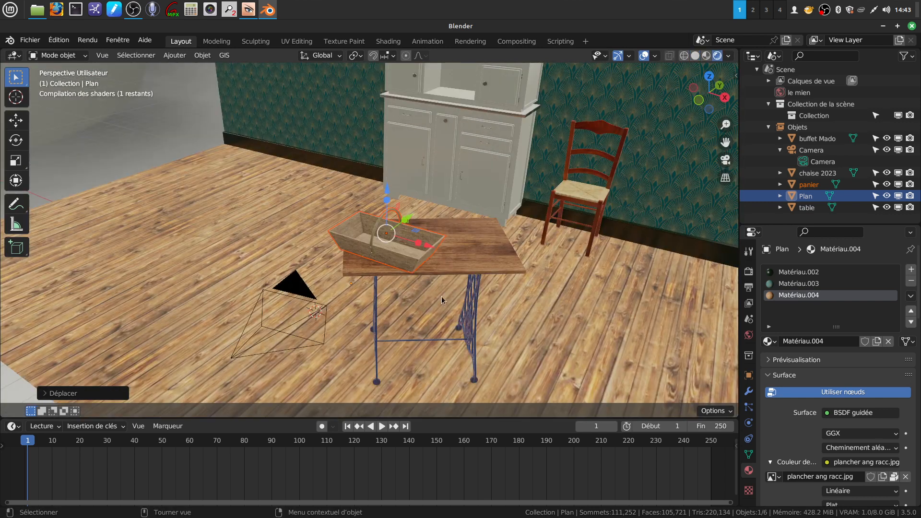
{"action": "scroll", "coordinate": [475, 305], "scroll_direction": "up", "scroll_amount": 4}
{"action": "left_click", "coordinate": [479, 305]}
{"action": "middle_click_drag", "start_coordinate": [472, 300], "coordinate": [418, 271]}
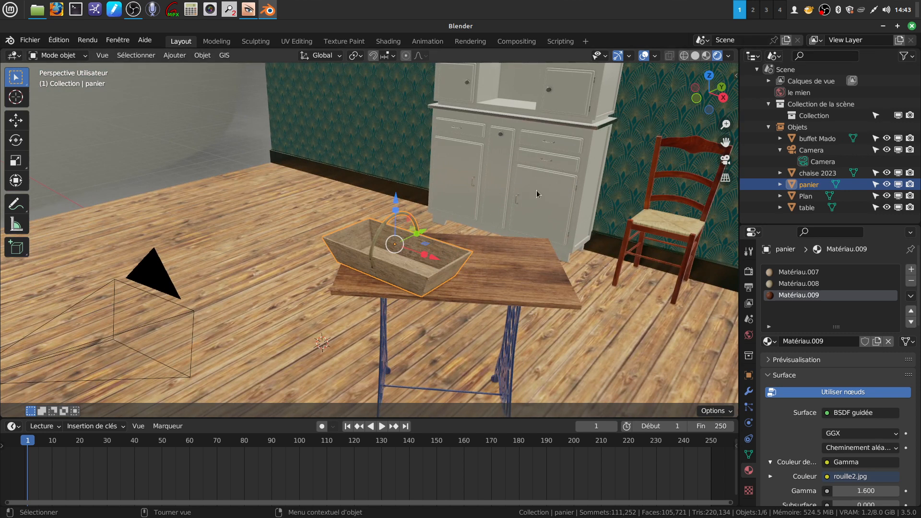
{"action": "left_click", "coordinate": [695, 56]}
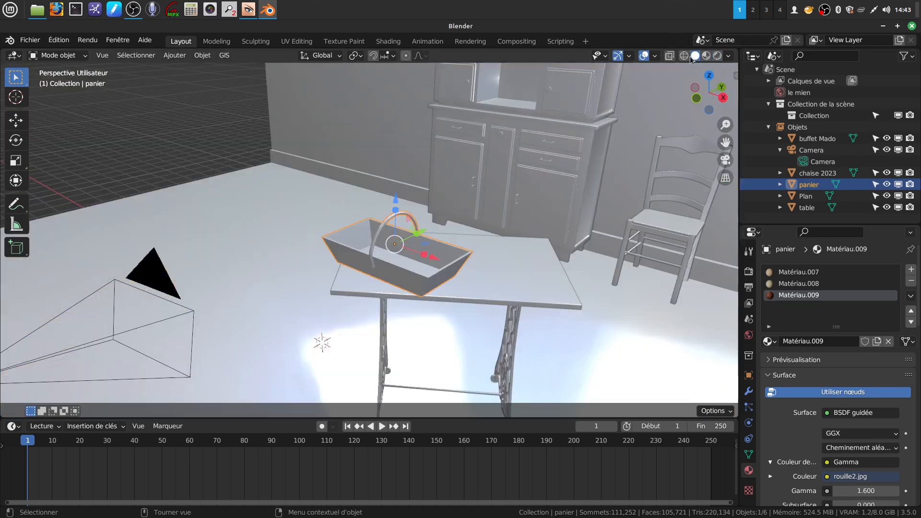
Deselect the basket and append the Sphère object from melon 2023.blend.
{"action": "left_click", "coordinate": [210, 129]}
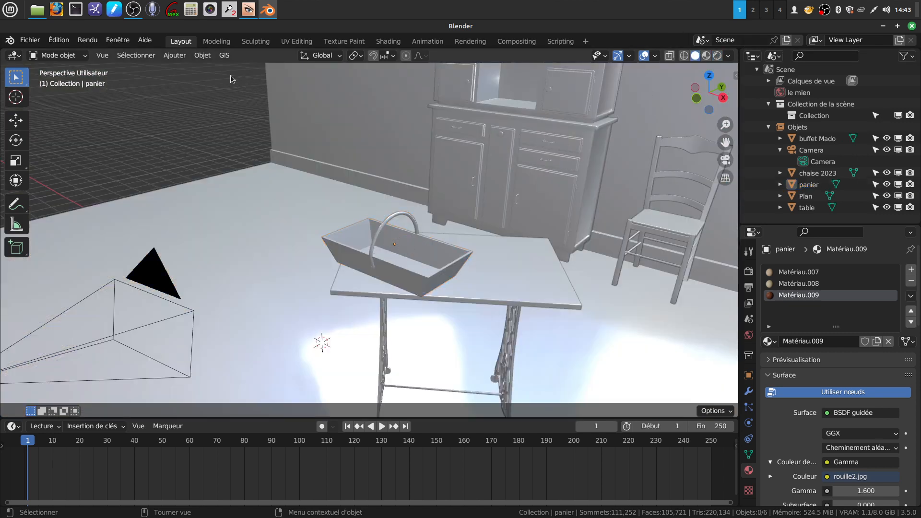
{"action": "left_click", "coordinate": [174, 56]}
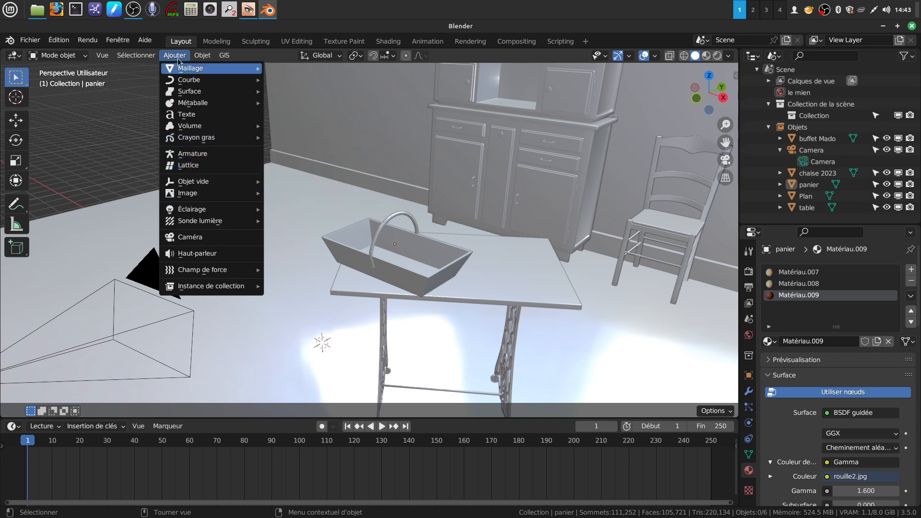
{"action": "left_click", "coordinate": [30, 41]}
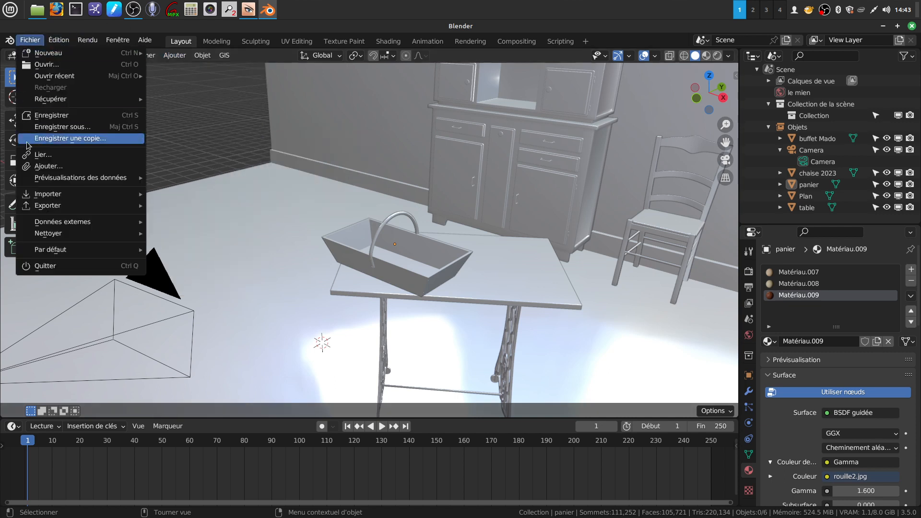
{"action": "left_click", "coordinate": [48, 166]}
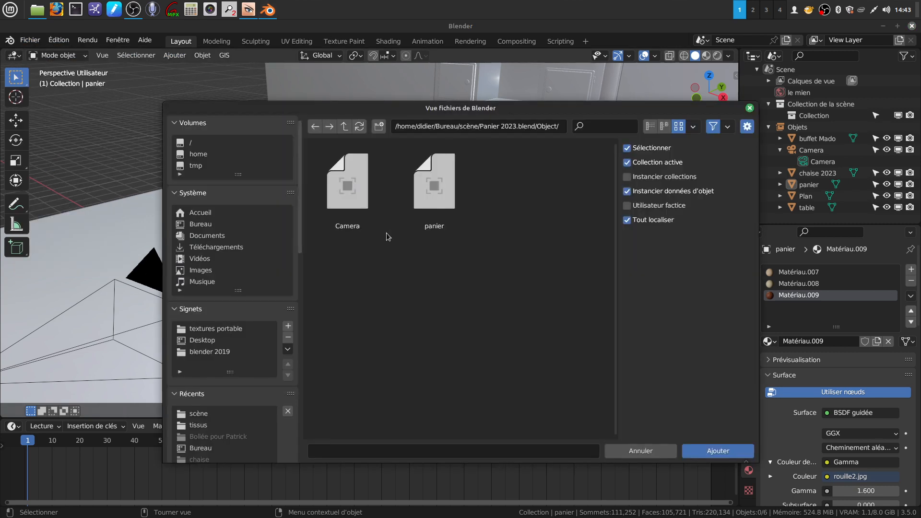
{"action": "left_click", "coordinate": [344, 126]}
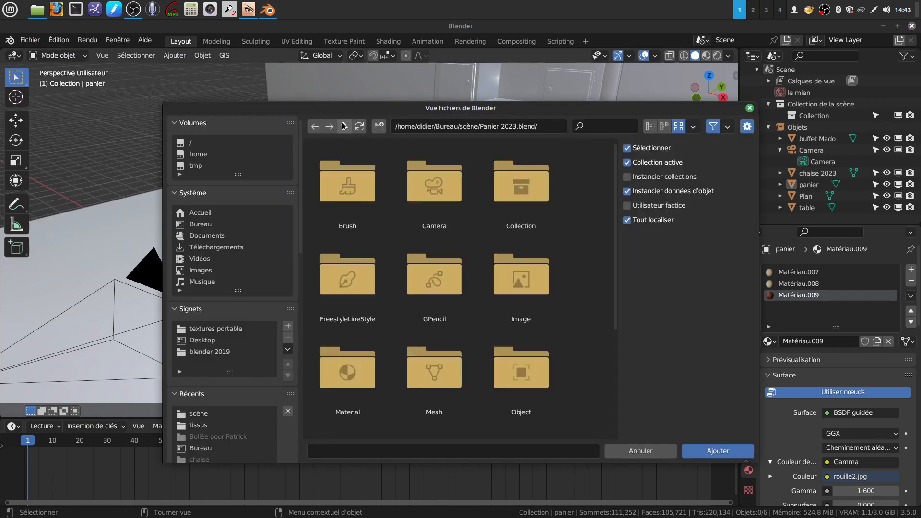
{"action": "left_click", "coordinate": [344, 126]}
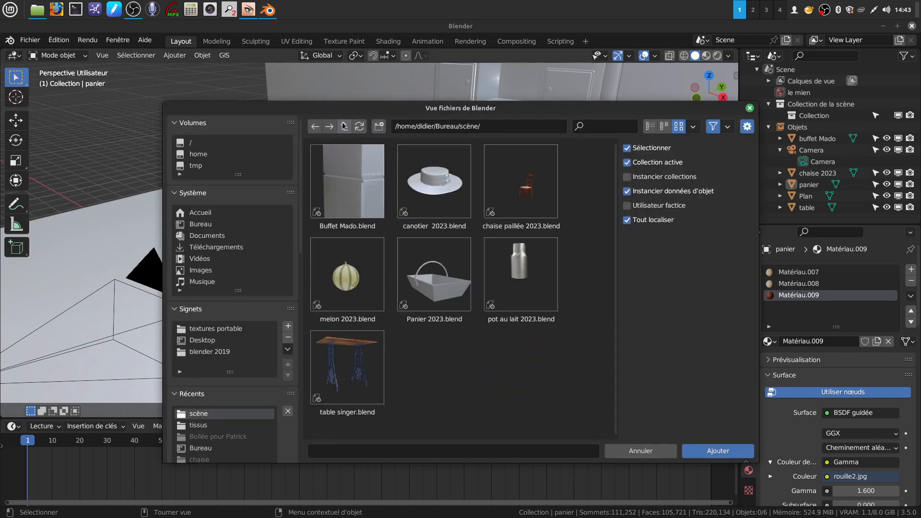
{"action": "double_click", "coordinate": [349, 289]}
{"action": "double_click", "coordinate": [513, 361]}
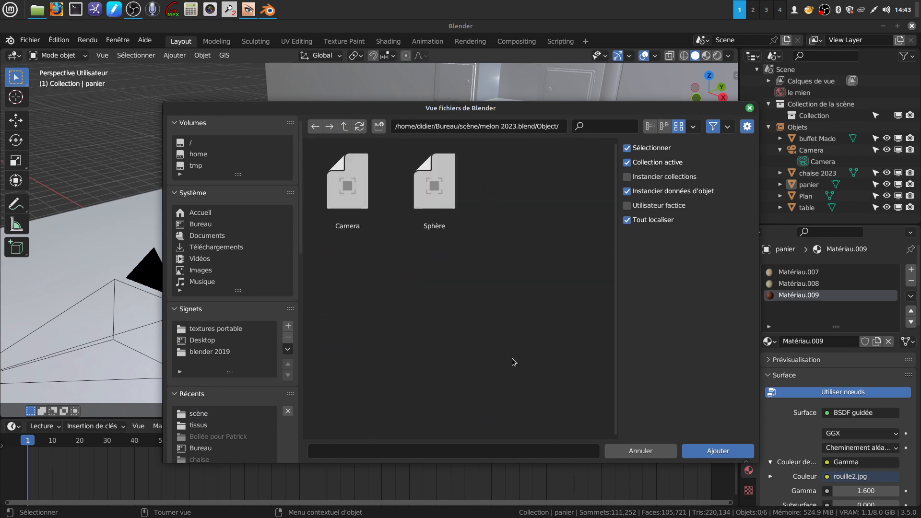
{"action": "left_click", "coordinate": [445, 194]}
{"action": "left_click", "coordinate": [707, 452]}
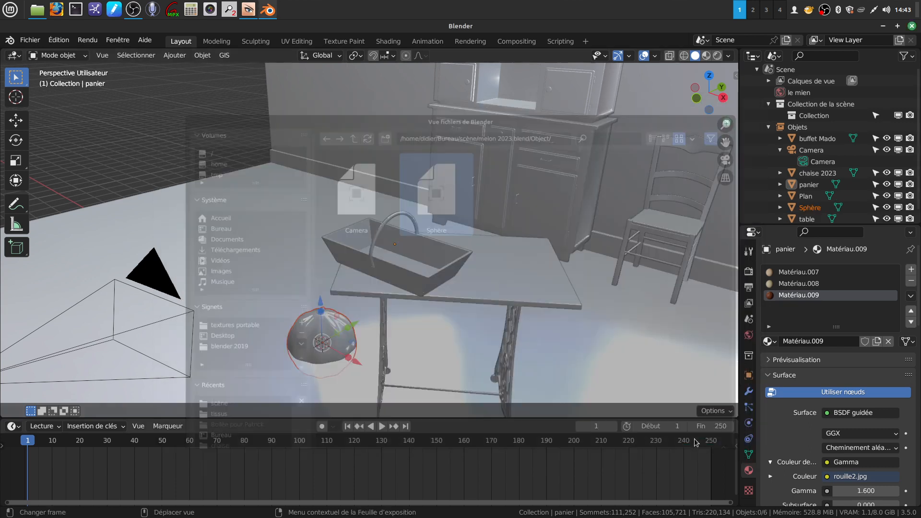
Raise the melon along Z, move it along X over the basket, and scale it down uniformly.
{"action": "scroll", "coordinate": [468, 226], "scroll_direction": "down", "scroll_amount": 5}
{"action": "left_click_drag", "start_coordinate": [349, 249], "coordinate": [348, 176]}
{"action": "scroll", "coordinate": [362, 222], "scroll_direction": "up", "scroll_amount": 5}
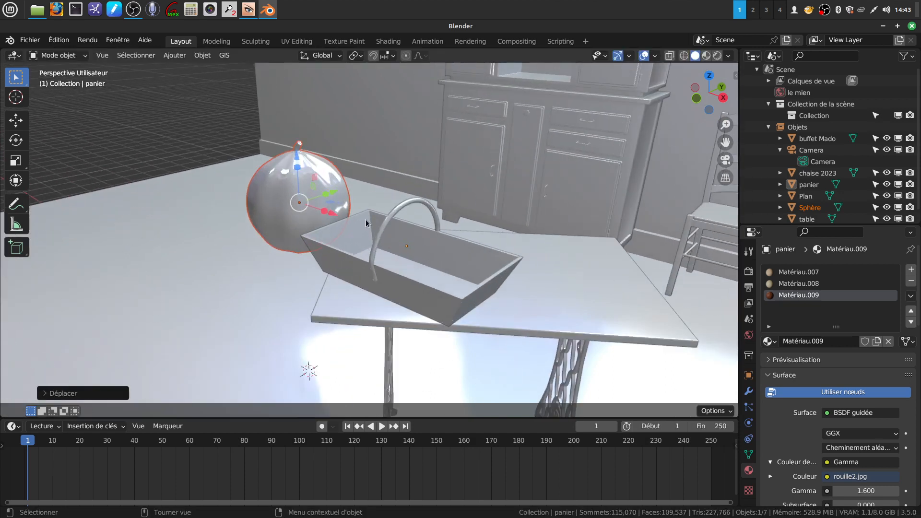
{"action": "middle_click_drag", "start_coordinate": [365, 219], "coordinate": [424, 212]}
{"action": "left_click_drag", "start_coordinate": [296, 230], "coordinate": [449, 239]}
{"action": "key", "text": "s"}
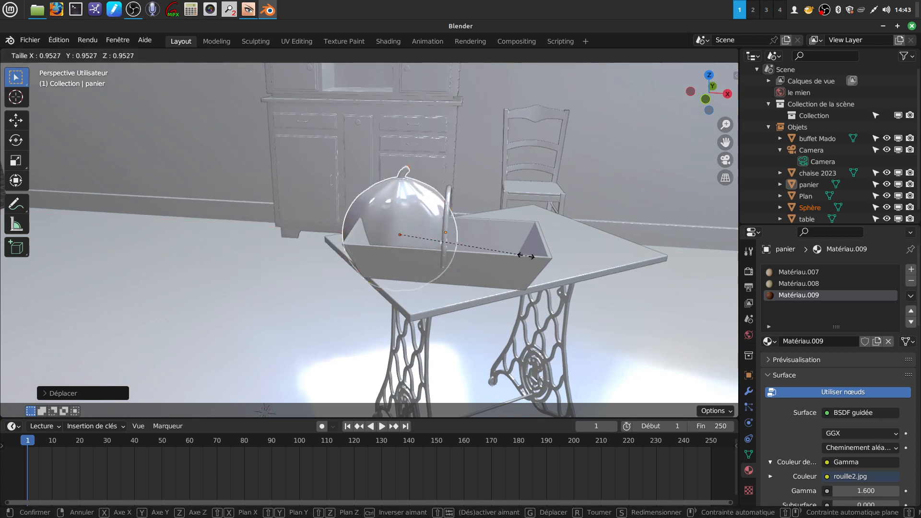
{"action": "left_click", "coordinate": [479, 235]}
Move the melon along Y and Z between the basket's sides and enlarge it uniformly.
{"action": "middle_click_drag", "start_coordinate": [479, 235], "coordinate": [516, 182]}
{"action": "left_click_drag", "start_coordinate": [504, 208], "coordinate": [470, 224]}
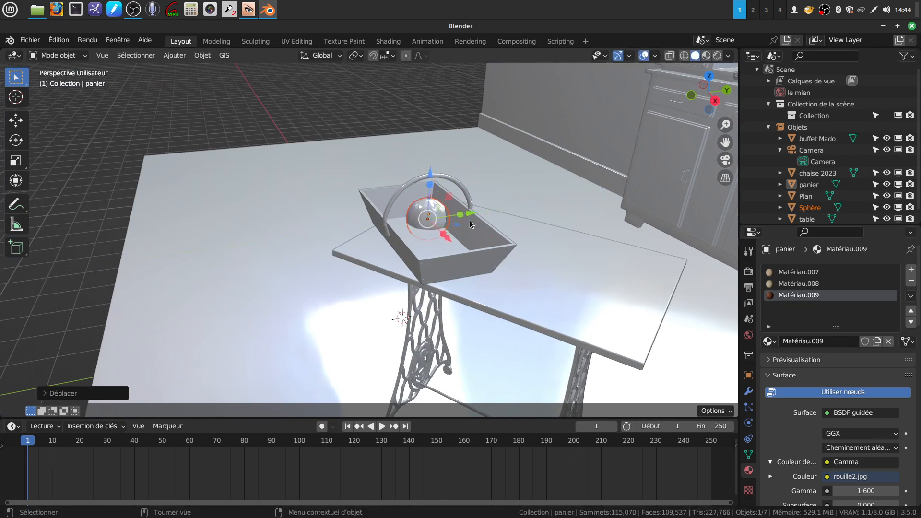
{"action": "left_click_drag", "start_coordinate": [433, 175], "coordinate": [433, 162]}
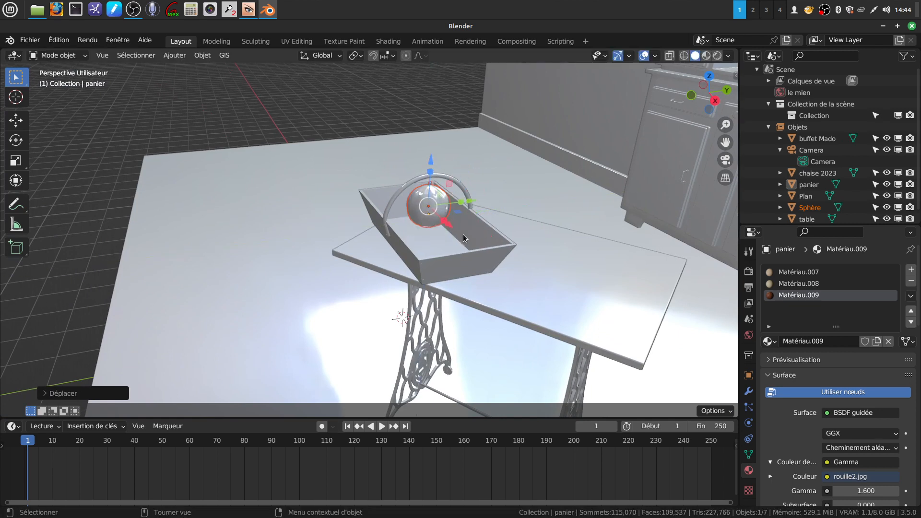
{"action": "key", "text": "s"}
{"action": "left_click", "coordinate": [489, 232]}
Raise the melon slightly along Z so that it rests on the basket's floor.
{"action": "mouse_move", "coordinate": [489, 232]}
{"action": "middle_mouse_down"}
{"action": "mouse_move", "coordinate": [465, 230]}
{"action": "mouse_move", "coordinate": [524, 219]}
{"action": "mouse_move", "coordinate": [494, 235]}
{"action": "middle_mouse_up"}
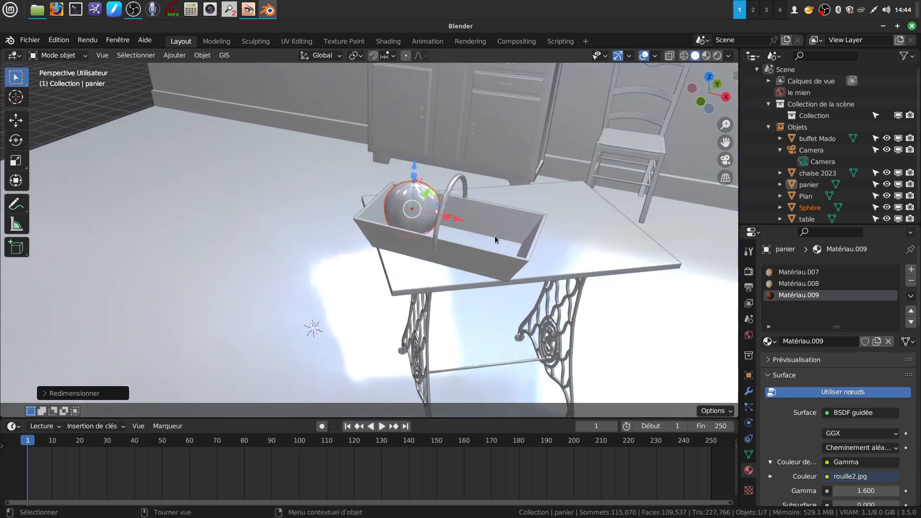
{"action": "left_click_drag", "start_coordinate": [416, 172], "coordinate": [415, 165]}
{"action": "middle_click_drag", "start_coordinate": [415, 166], "coordinate": [396, 185]}
{"action": "left_click_drag", "start_coordinate": [448, 162], "coordinate": [446, 157]}
{"action": "middle_click_drag", "start_coordinate": [450, 171], "coordinate": [441, 169]}
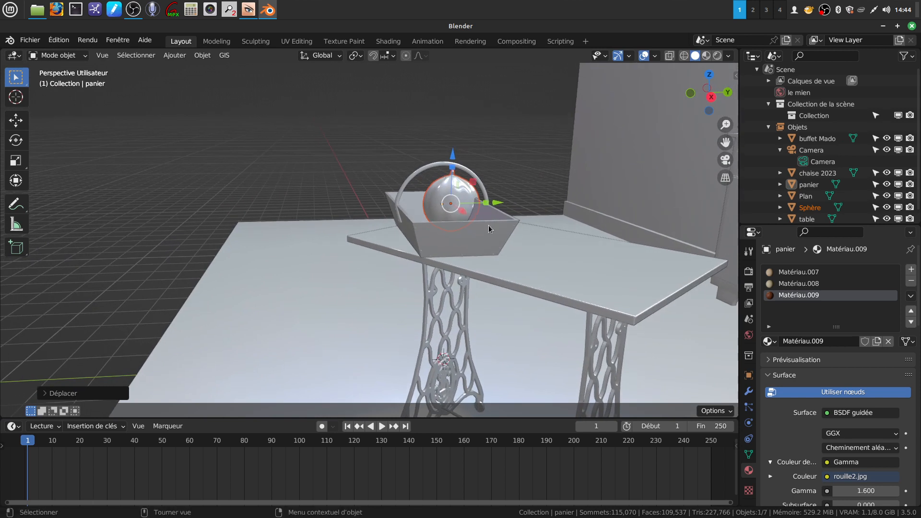
Tilt the melon about -23° as seen from the basket's end and shift it slightly along Y.
{"action": "key", "text": "r"}
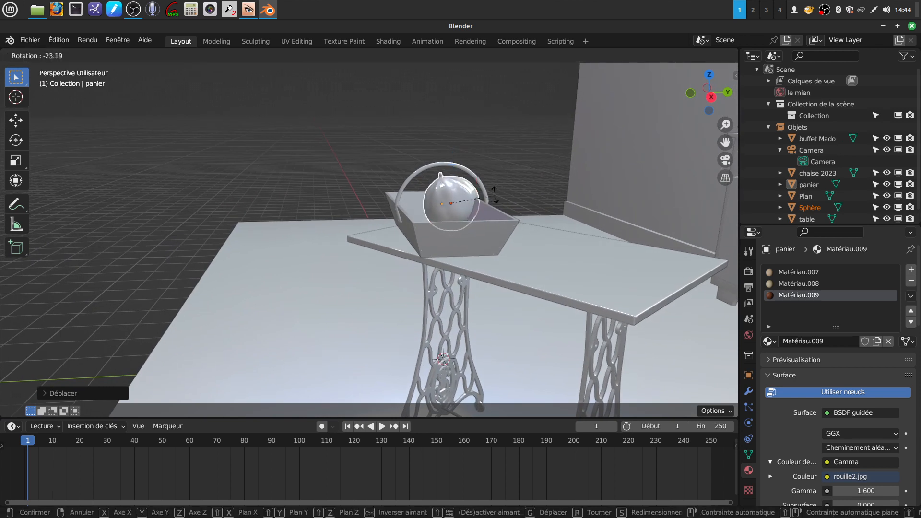
{"action": "left_click", "coordinate": [491, 190]}
{"action": "mouse_move", "coordinate": [487, 206]}
{"action": "left_mouse_down"}
{"action": "mouse_move", "coordinate": [477, 205]}
{"action": "mouse_move", "coordinate": [492, 206]}
{"action": "left_mouse_up"}
{"action": "middle_click_drag", "start_coordinate": [492, 206], "coordinate": [440, 231]}
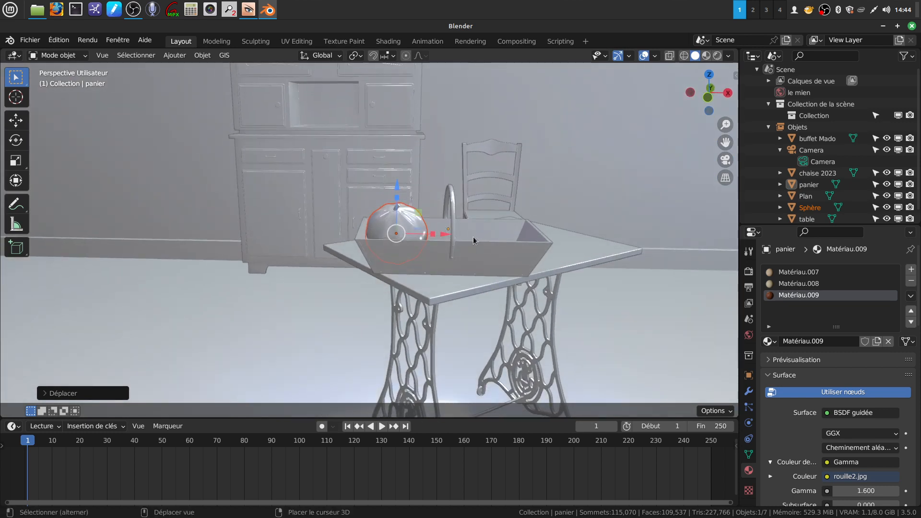
Duplicate the melon, move the copy along X beside the first one in the basket, and scale it down slightly.
{"action": "key", "text": "shift+d"}
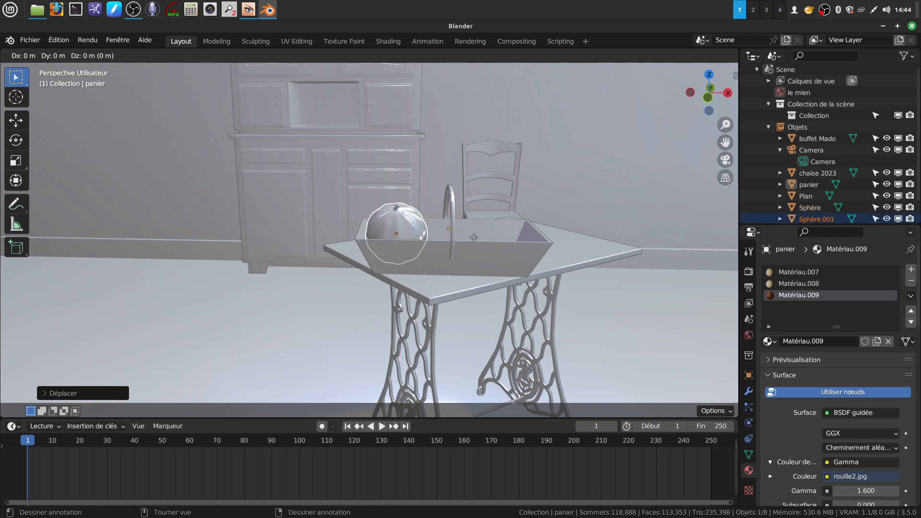
{"action": "left_click", "coordinate": [474, 238]}
{"action": "left_click_drag", "start_coordinate": [445, 237], "coordinate": [517, 250]}
{"action": "key", "text": "s"}
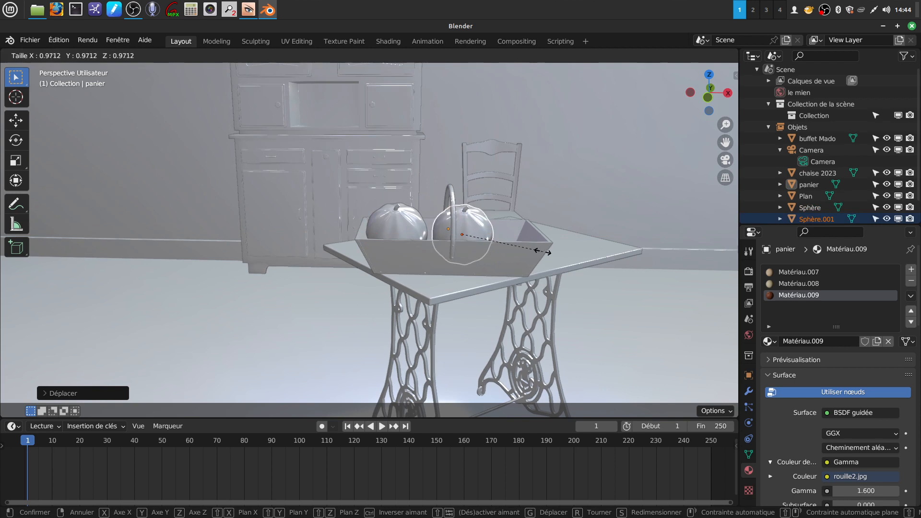
{"action": "left_click", "coordinate": [536, 252]}
{"action": "key", "text": "g"}
{"action": "key", "text": "x"}
{"action": "left_click", "coordinate": [521, 249]}
Rotate the second melon about 63° from the basket's end and about 34° from its long side.
{"action": "middle_click_drag", "start_coordinate": [521, 250], "coordinate": [556, 248]}
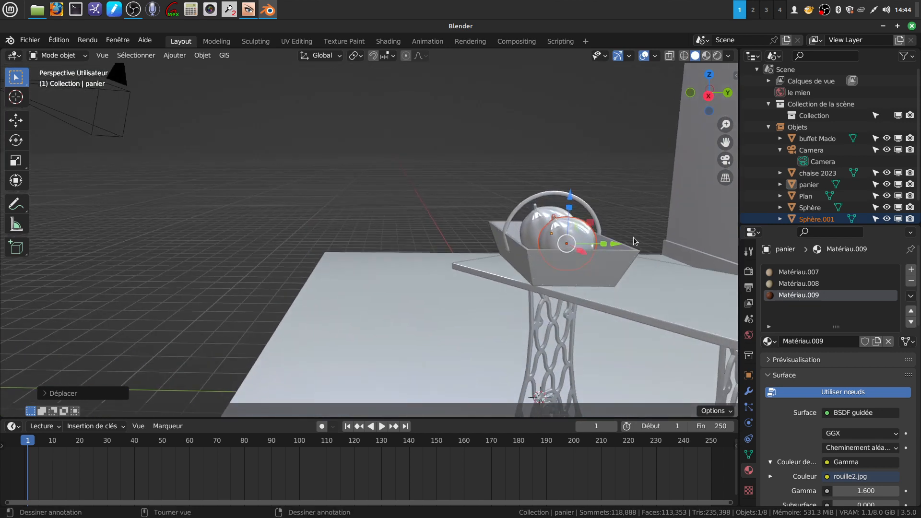
{"action": "key", "text": "r"}
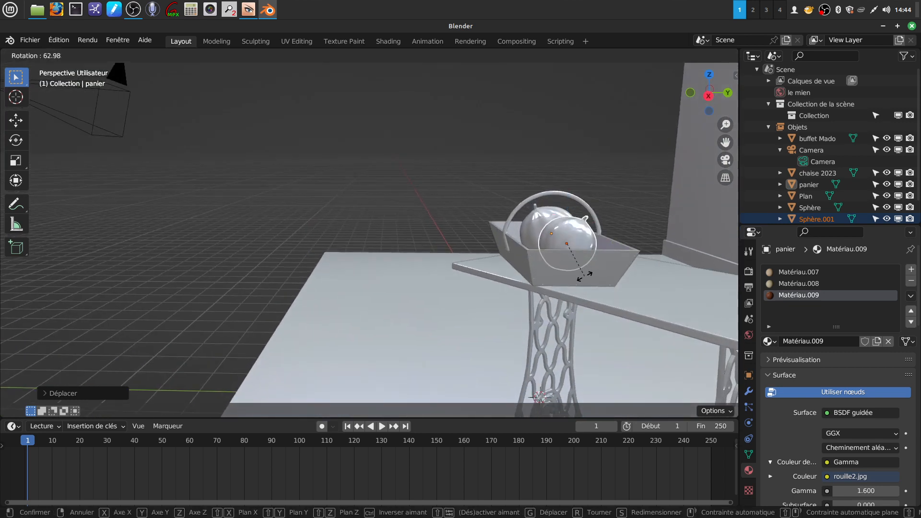
{"action": "left_click", "coordinate": [584, 271]}
{"action": "middle_click_drag", "start_coordinate": [584, 268], "coordinate": [596, 277]}
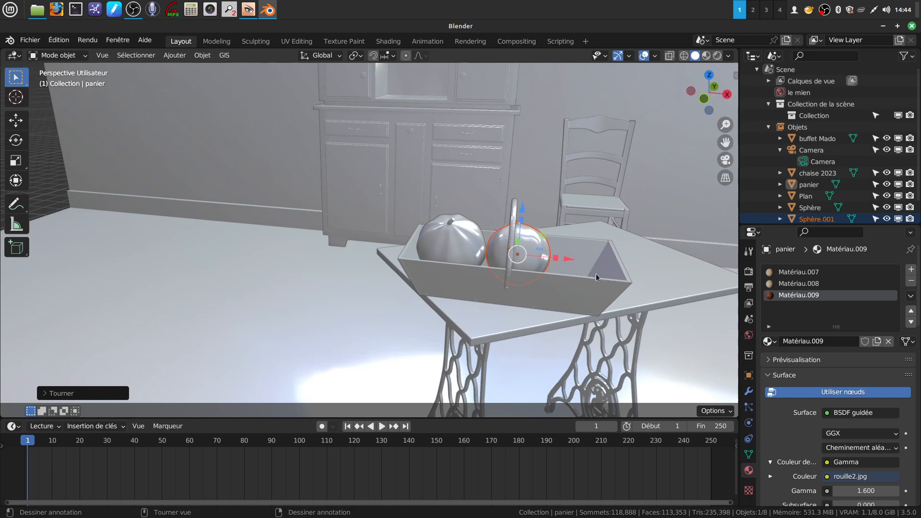
{"action": "key", "text": "r"}
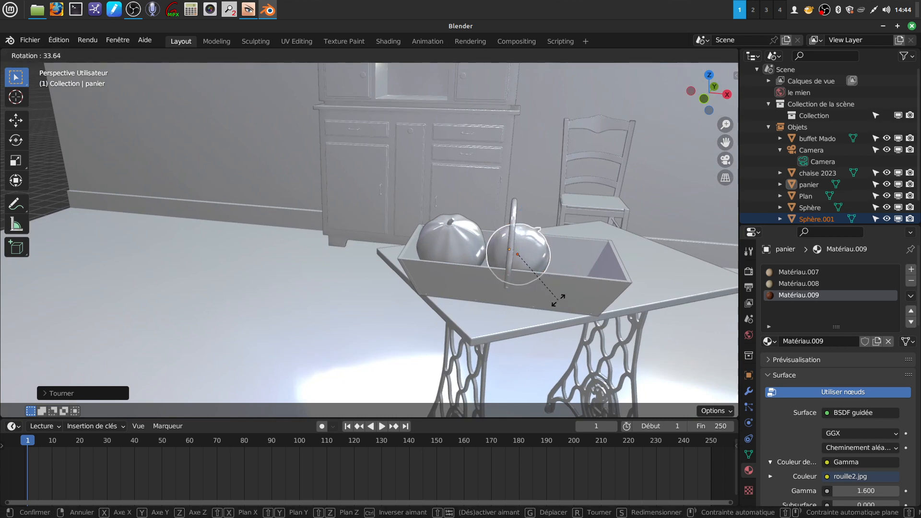
{"action": "left_click", "coordinate": [558, 300]}
Nudge the second melon in small moves until it sits on the basket's floor against the first melon.
{"action": "middle_click_drag", "start_coordinate": [553, 273], "coordinate": [523, 264]}
{"action": "left_click_drag", "start_coordinate": [503, 270], "coordinate": [508, 276]}
{"action": "middle_click_drag", "start_coordinate": [509, 276], "coordinate": [585, 266]}
{"action": "left_click_drag", "start_coordinate": [558, 300], "coordinate": [555, 300]}
{"action": "middle_click_drag", "start_coordinate": [556, 300], "coordinate": [525, 250]}
{"action": "left_click_drag", "start_coordinate": [525, 250], "coordinate": [520, 250]}
{"action": "mouse_move", "coordinate": [543, 289]}
{"action": "middle_mouse_down"}
{"action": "mouse_move", "coordinate": [594, 263]}
{"action": "mouse_move", "coordinate": [543, 282]}
{"action": "middle_mouse_up"}
{"action": "left_click_drag", "start_coordinate": [570, 295], "coordinate": [567, 294]}
{"action": "middle_click_drag", "start_coordinate": [567, 294], "coordinate": [663, 295]}
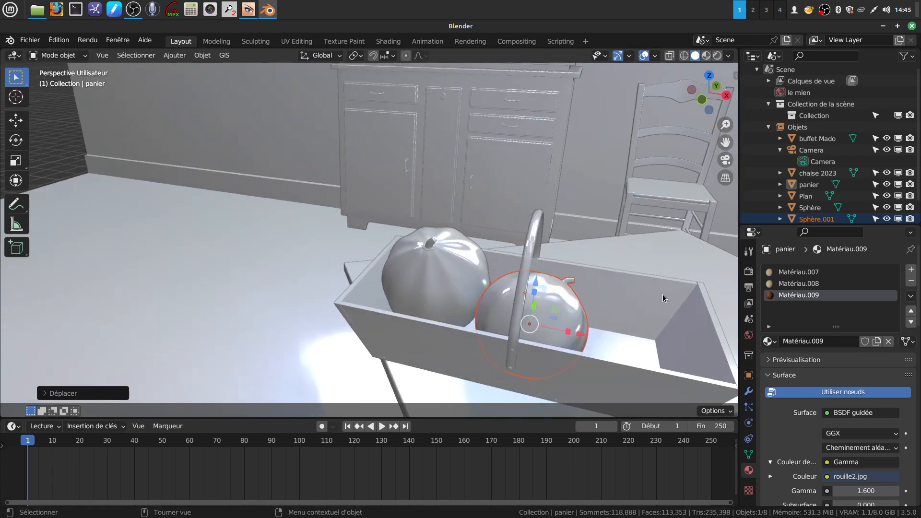
Inspect the basket and melons on the table in rendered shading and return to solid shading.
{"action": "scroll", "coordinate": [512, 263], "scroll_direction": "down", "scroll_amount": 5}
{"action": "left_click", "coordinate": [621, 278]}
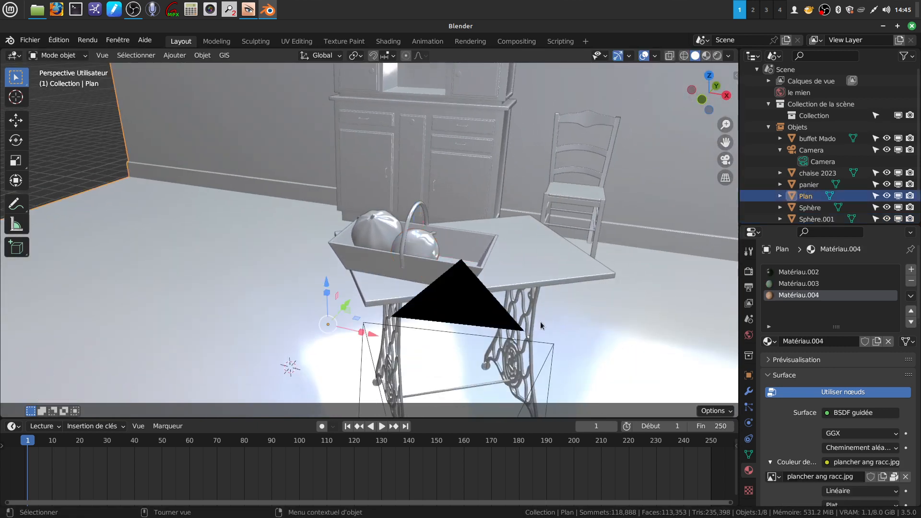
{"action": "scroll", "coordinate": [541, 321], "scroll_direction": "up", "scroll_amount": 6}
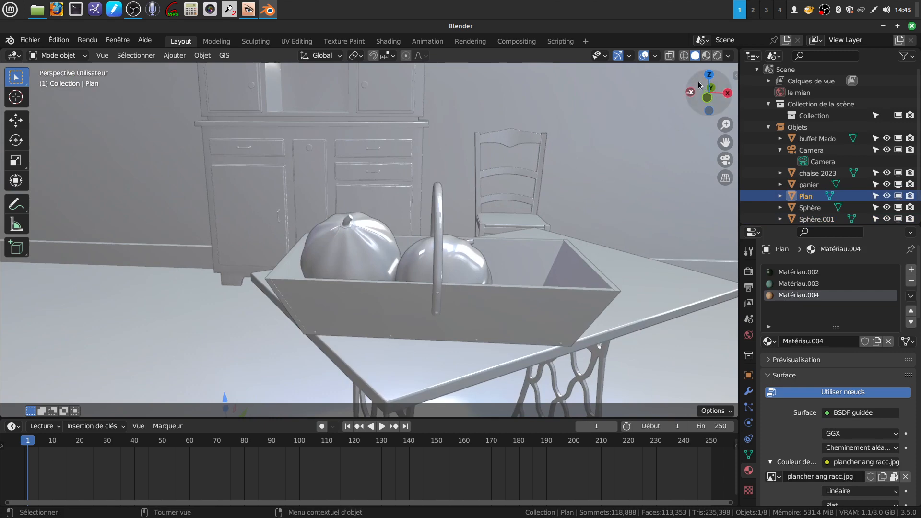
{"action": "left_click", "coordinate": [718, 56]}
{"action": "mouse_move", "coordinate": [485, 272]}
{"action": "middle_mouse_down"}
{"action": "mouse_move", "coordinate": [433, 282]}
{"action": "mouse_move", "coordinate": [502, 269]}
{"action": "mouse_move", "coordinate": [384, 284]}
{"action": "middle_mouse_up"}
{"action": "scroll", "coordinate": [502, 269], "scroll_direction": "down", "scroll_amount": 5}
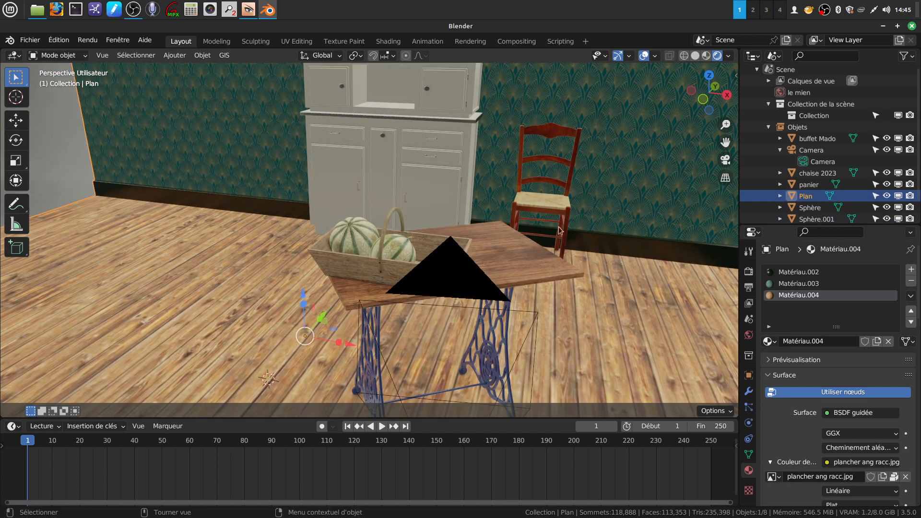
{"action": "scroll", "coordinate": [514, 273], "scroll_direction": "up", "scroll_amount": 3}
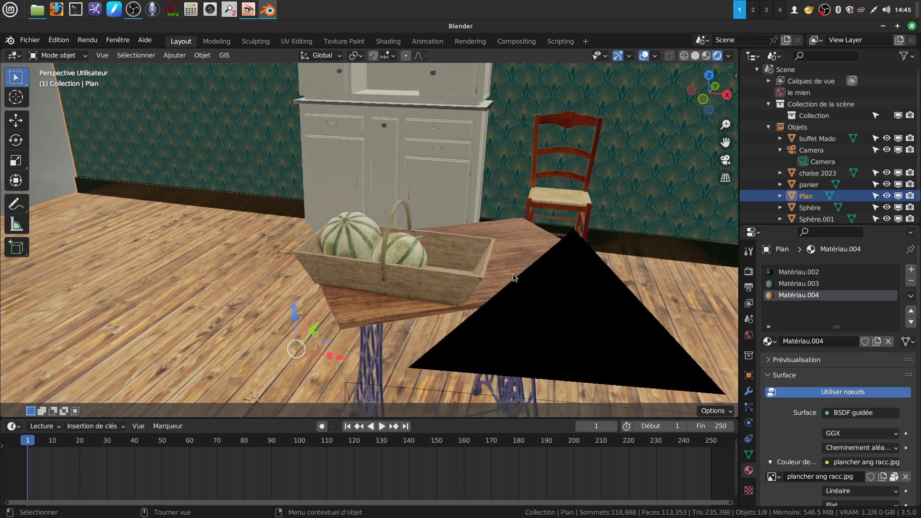
{"action": "mouse_move", "coordinate": [508, 230]}
{"action": "middle_mouse_down"}
{"action": "mouse_move", "coordinate": [481, 236]}
{"action": "mouse_move", "coordinate": [494, 234]}
{"action": "middle_mouse_up"}
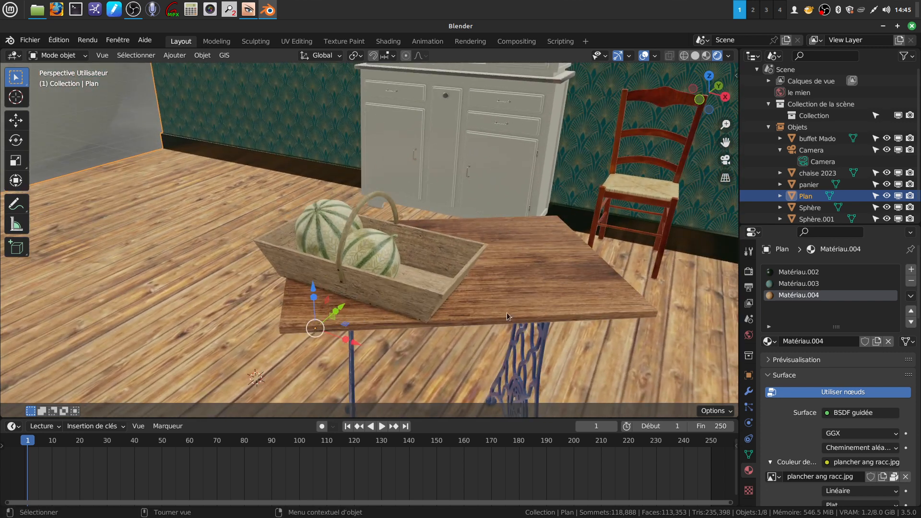
{"action": "left_click", "coordinate": [698, 55]}
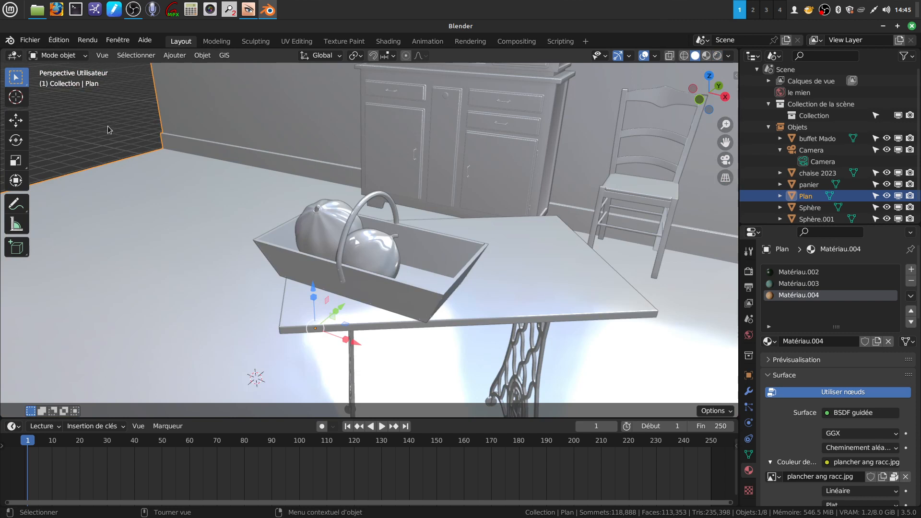
Deselect everything and append the pot au lait object from pot au lait 2023.blend.
{"action": "key", "text": "alt+a"}
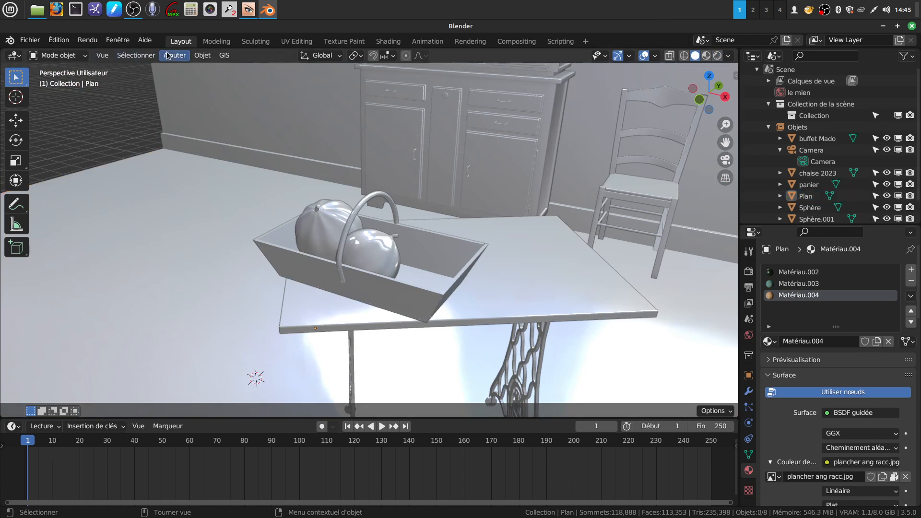
{"action": "left_click", "coordinate": [32, 42]}
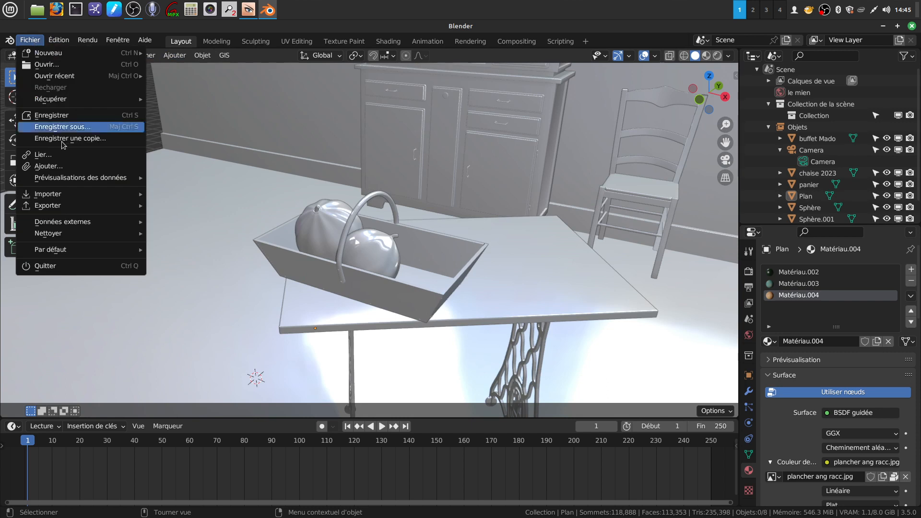
{"action": "left_click", "coordinate": [71, 166]}
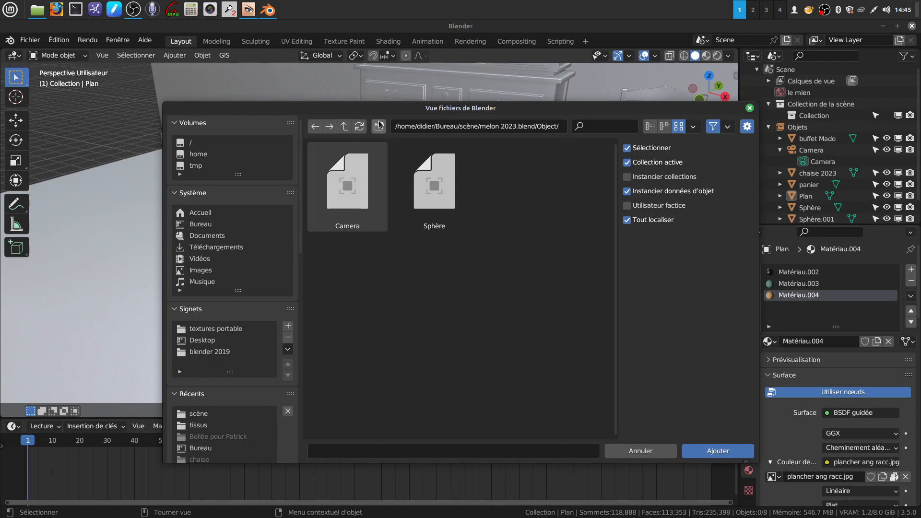
{"action": "left_click", "coordinate": [344, 126]}
{"action": "left_click", "coordinate": [345, 126]}
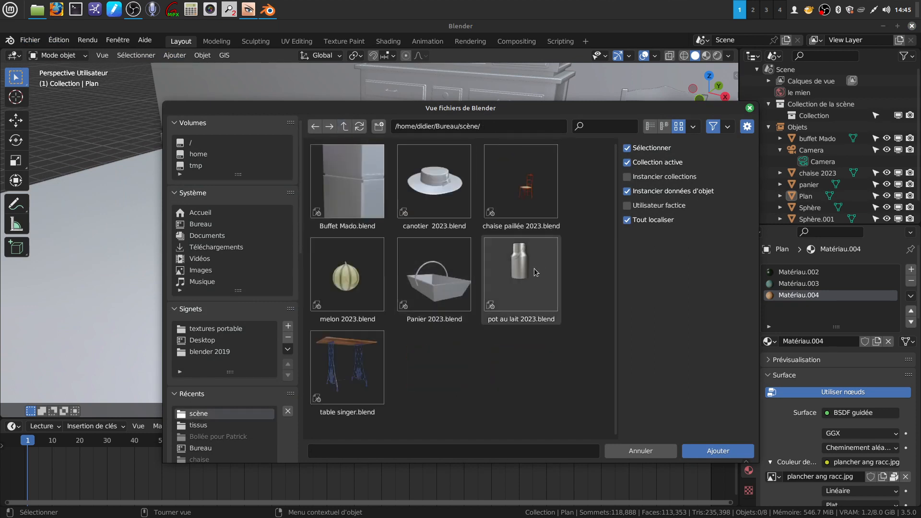
{"action": "double_click", "coordinate": [521, 271]}
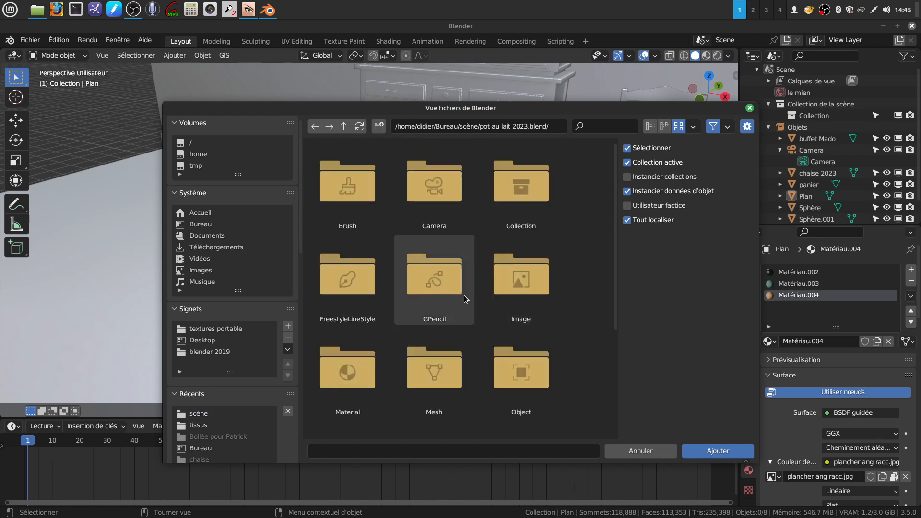
{"action": "double_click", "coordinate": [513, 367]}
{"action": "left_click", "coordinate": [450, 216]}
{"action": "left_click", "coordinate": [704, 451]}
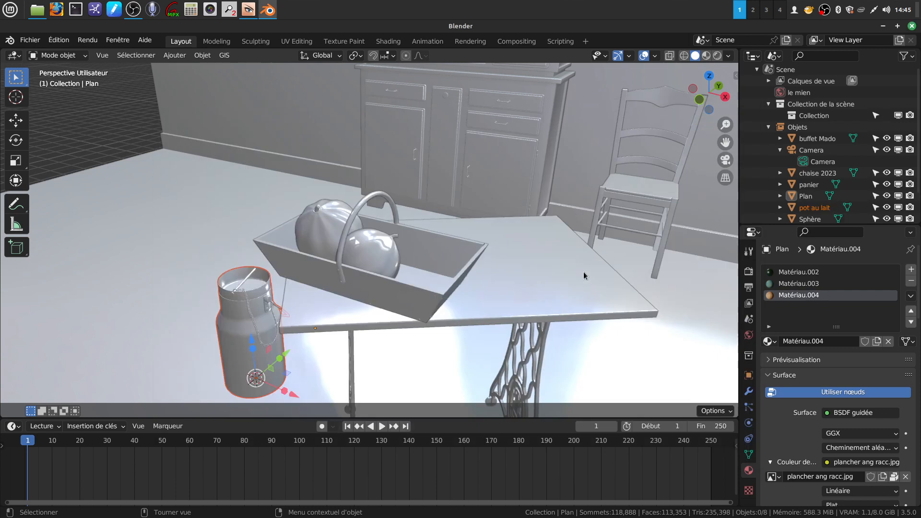
Move the milk can away from its spot beside the table and raise it above tabletop height.
{"action": "right_click", "coordinate": [364, 291]}
{"action": "middle_click_drag", "start_coordinate": [468, 298], "coordinate": [406, 287]}
{"action": "key", "text": "g"}
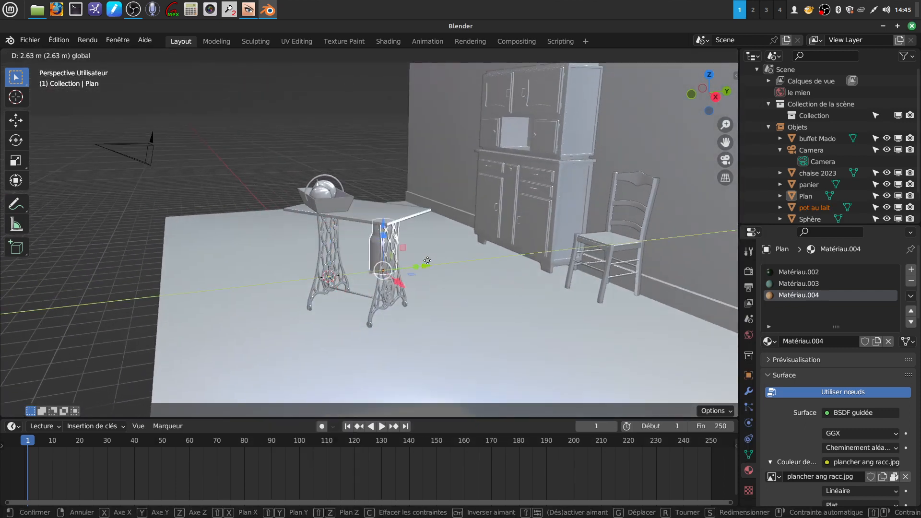
{"action": "left_click", "coordinate": [397, 233]}
{"action": "left_click_drag", "start_coordinate": [384, 224], "coordinate": [426, 161]}
{"action": "middle_click_drag", "start_coordinate": [426, 161], "coordinate": [462, 192]}
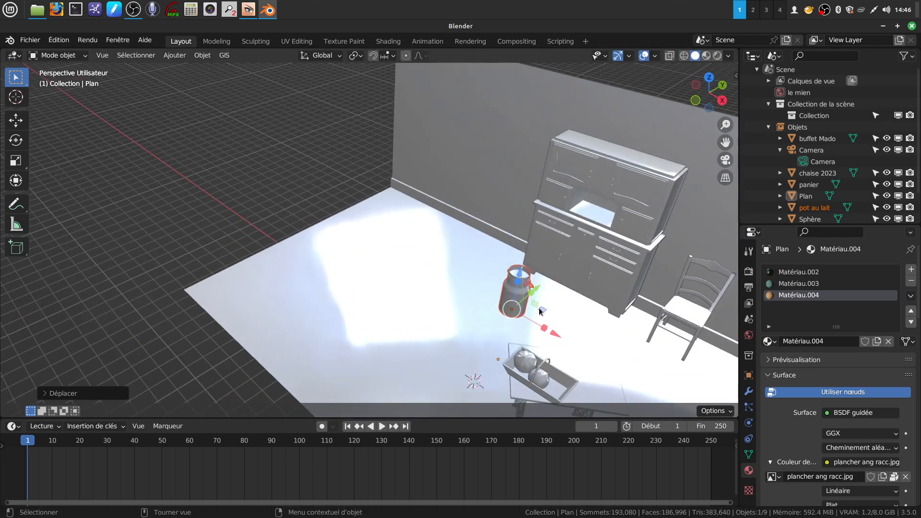
Shift the milk can sideways over the tabletop so it stands behind the basket.
{"action": "middle_click_drag", "start_coordinate": [541, 310], "coordinate": [453, 302]}
{"action": "scroll", "coordinate": [489, 341], "scroll_direction": "up", "scroll_amount": 6}
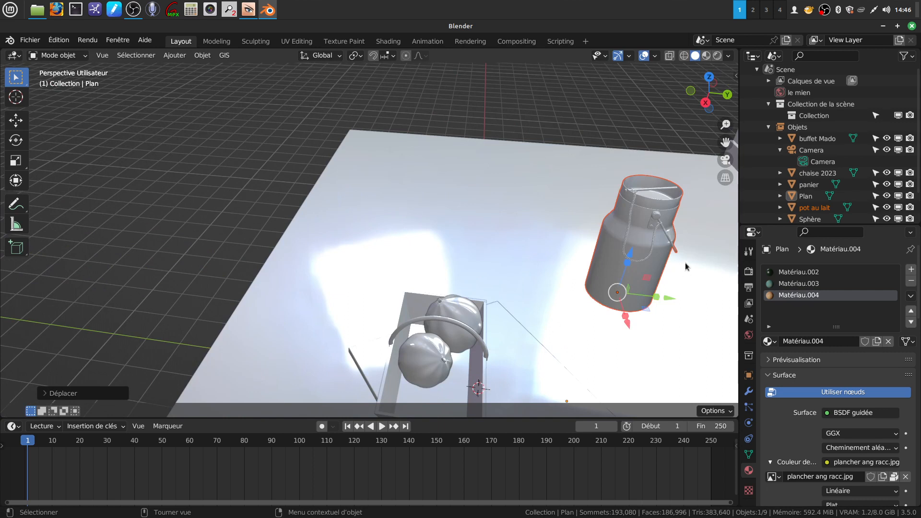
{"action": "middle_click_drag", "start_coordinate": [677, 247], "coordinate": [643, 255]}
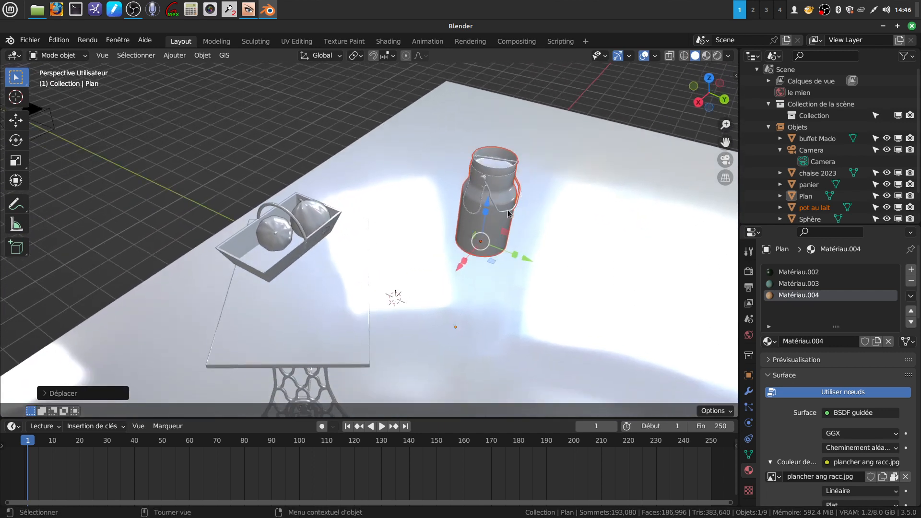
{"action": "middle_click_drag", "start_coordinate": [509, 214], "coordinate": [517, 215]}
{"action": "middle_click_drag", "start_coordinate": [527, 259], "coordinate": [453, 249]}
{"action": "left_click_drag", "start_coordinate": [465, 247], "coordinate": [493, 252]}
{"action": "middle_click_drag", "start_coordinate": [435, 285], "coordinate": [445, 269]}
{"action": "scroll", "coordinate": [464, 331], "scroll_direction": "up", "scroll_amount": 5}
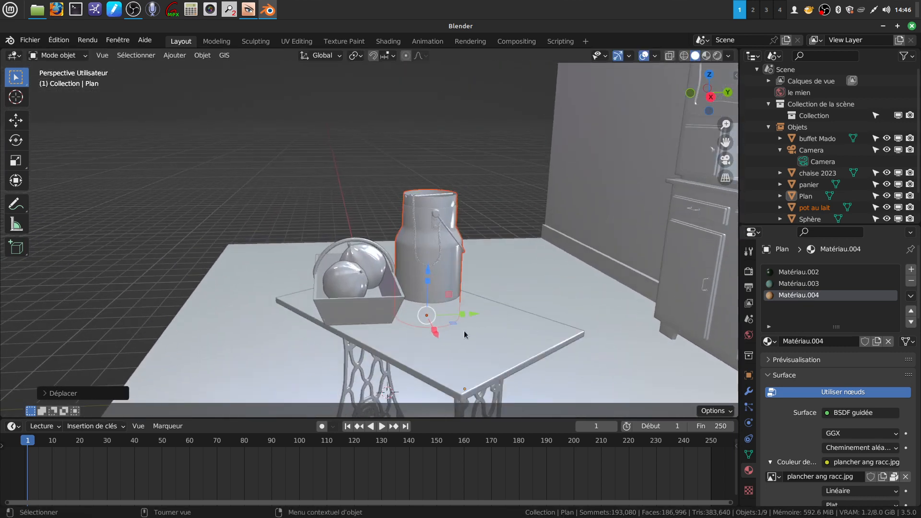
Scale the milk can down in proportion to the basket and raise it to the tabletop.
{"action": "key", "text": "s"}
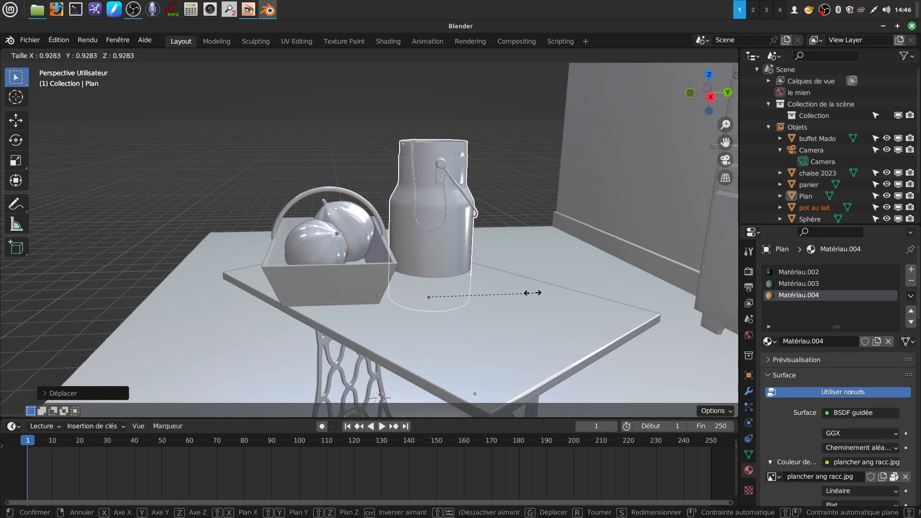
{"action": "left_click", "coordinate": [499, 290]}
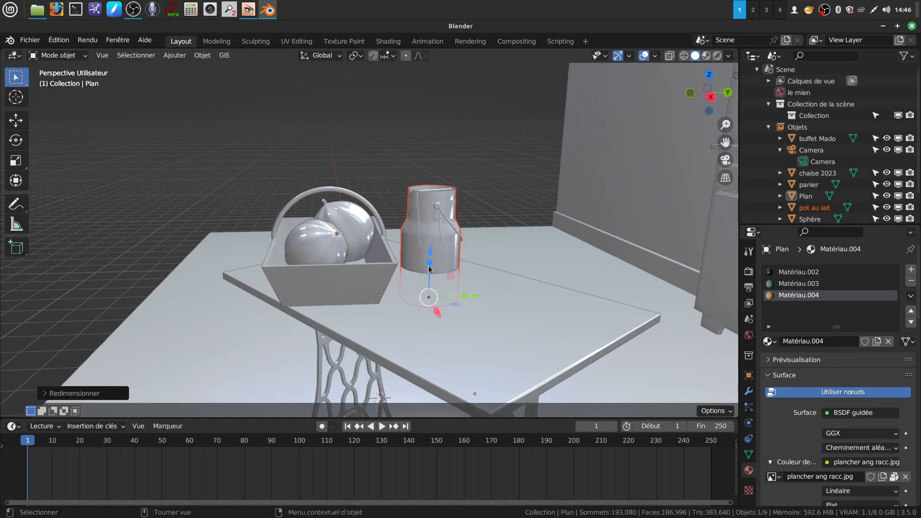
{"action": "left_click_drag", "start_coordinate": [430, 257], "coordinate": [431, 222]}
{"action": "middle_click_drag", "start_coordinate": [431, 223], "coordinate": [496, 249]}
{"action": "key", "text": "s"}
{"action": "left_click", "coordinate": [466, 294]}
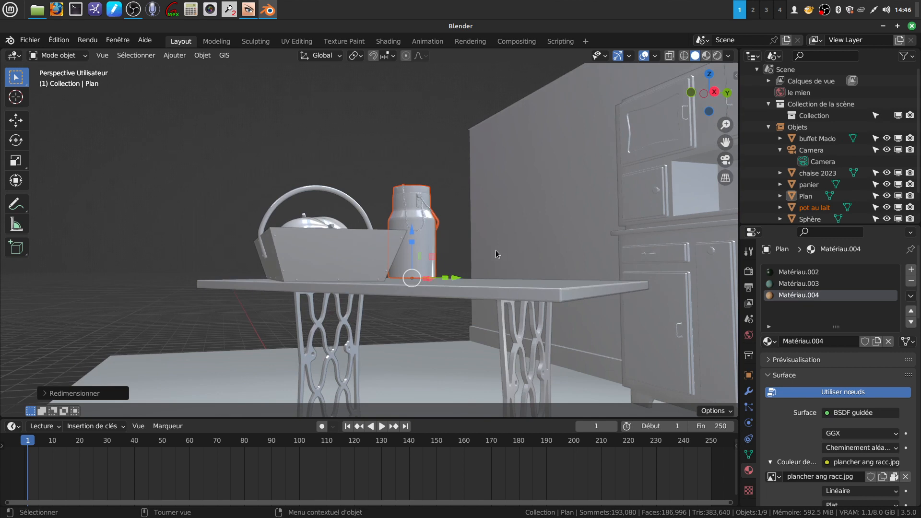
Fine-tune the milk can's height in the right orthographic view so its base rests on the tabletop.
{"action": "key", "text": "KP_1"}
{"action": "key", "text": "KP_3"}
{"action": "scroll", "coordinate": [480, 270], "scroll_direction": "up", "scroll_amount": 3}
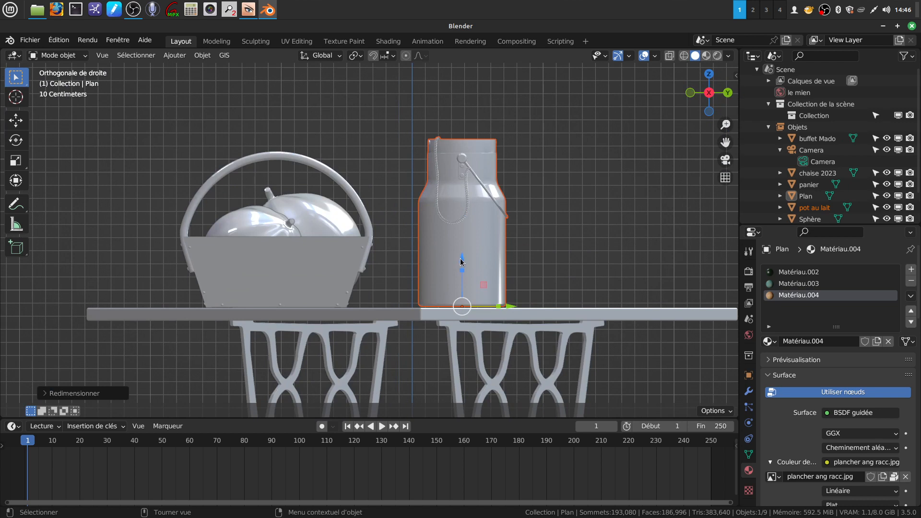
{"action": "key", "text": "g"}
{"action": "left_click", "coordinate": [459, 261]}
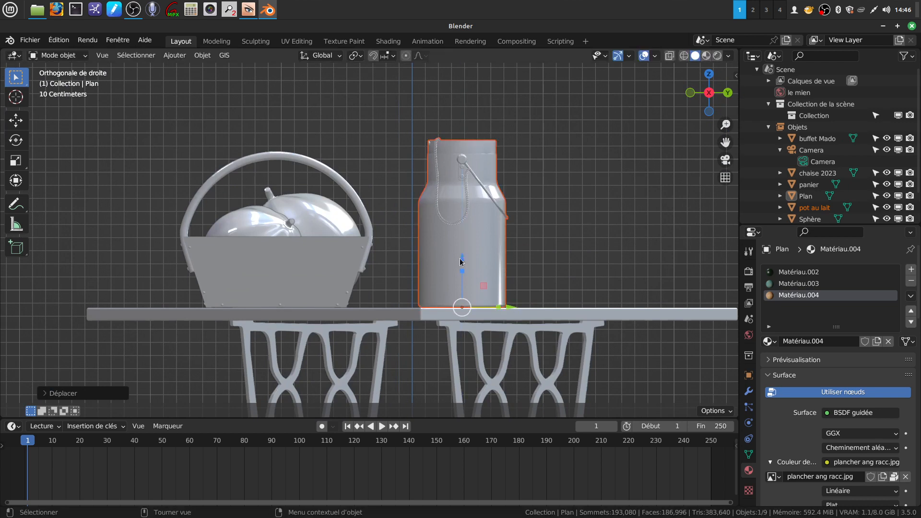
{"action": "scroll", "coordinate": [475, 241], "scroll_direction": "down", "scroll_amount": 3}
{"action": "middle_click_drag", "start_coordinate": [475, 241], "coordinate": [541, 293]}
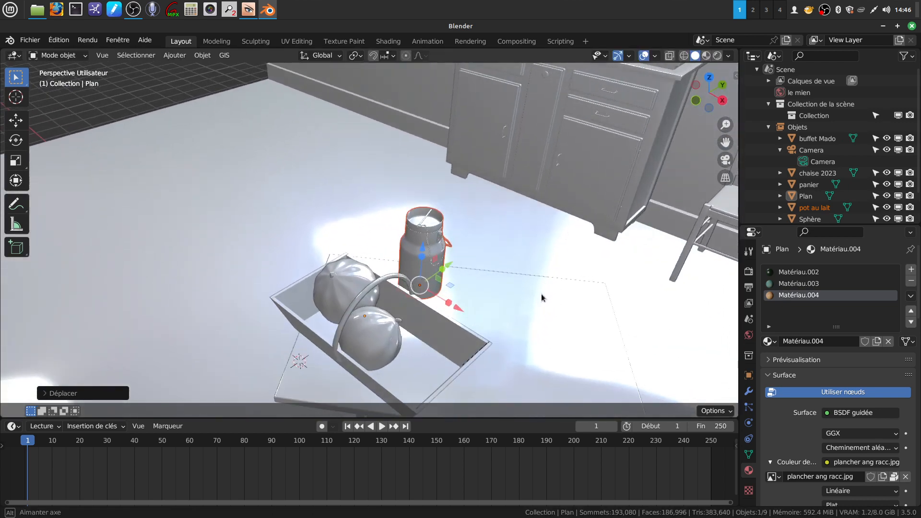
{"action": "scroll", "coordinate": [455, 268], "scroll_direction": "up", "scroll_amount": 2}
{"action": "scroll", "coordinate": [509, 249], "scroll_direction": "down", "scroll_amount": 4}
{"action": "middle_click_drag", "start_coordinate": [474, 257], "coordinate": [478, 252]}
In camera view, rotate the milk can about -99° around global Z, then shift it along X past the basket handle and deselect it.
{"action": "key", "text": "KP_0"}
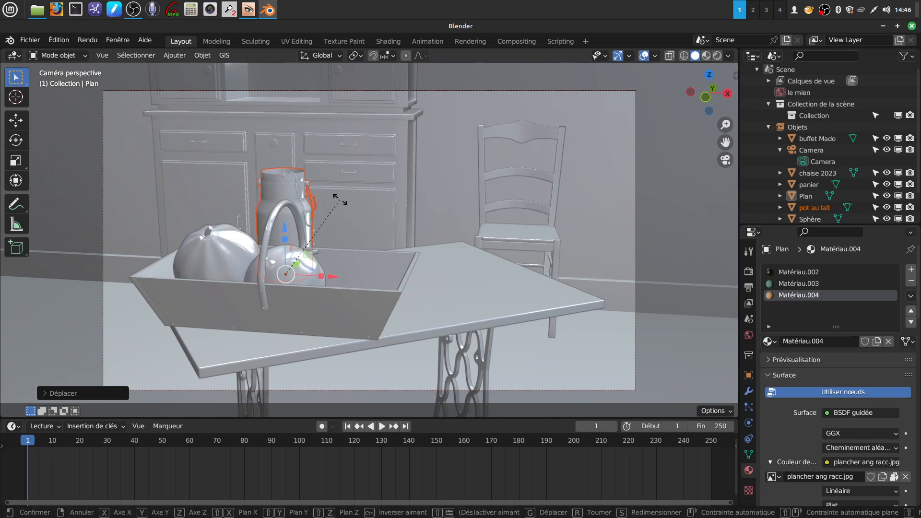
{"action": "key", "text": "r"}
{"action": "key", "text": "z"}
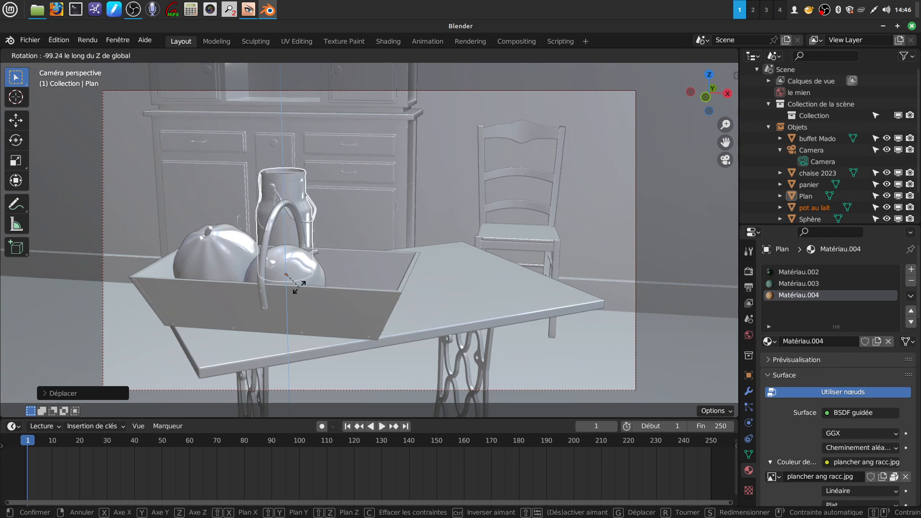
{"action": "left_click", "coordinate": [299, 287]}
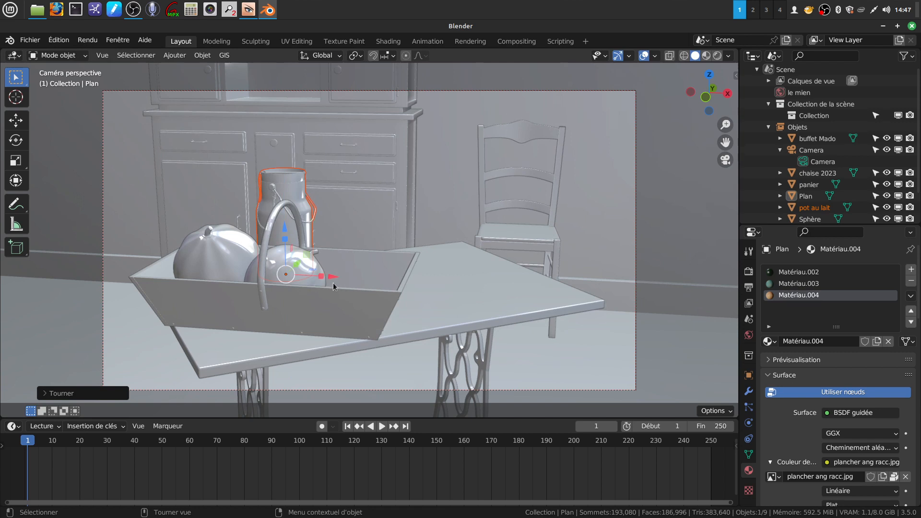
{"action": "left_click_drag", "start_coordinate": [332, 277], "coordinate": [354, 277]}
{"action": "left_click", "coordinate": [380, 277]}
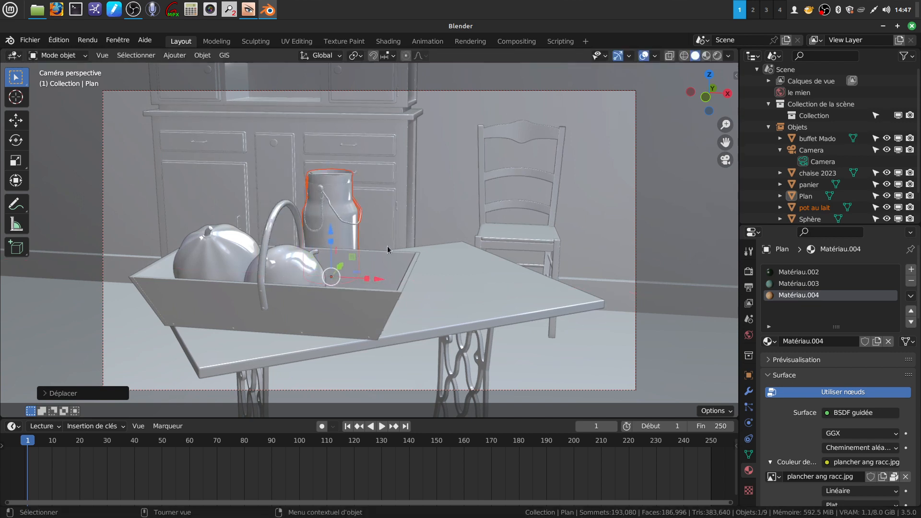
{"action": "left_click", "coordinate": [695, 262]}
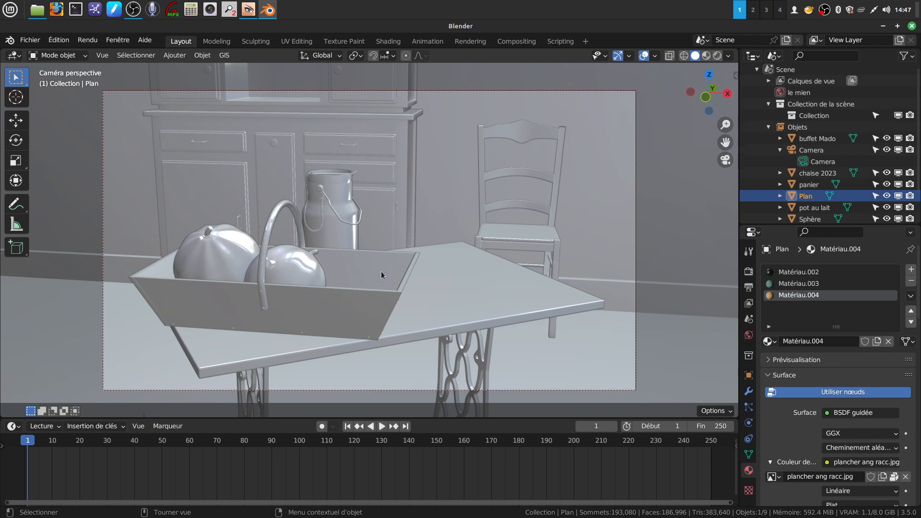
Switch the camera view to rendered shading and examine the milk can's placement behind the basket.
{"action": "scroll", "coordinate": [374, 286], "scroll_direction": "down", "scroll_amount": 2}
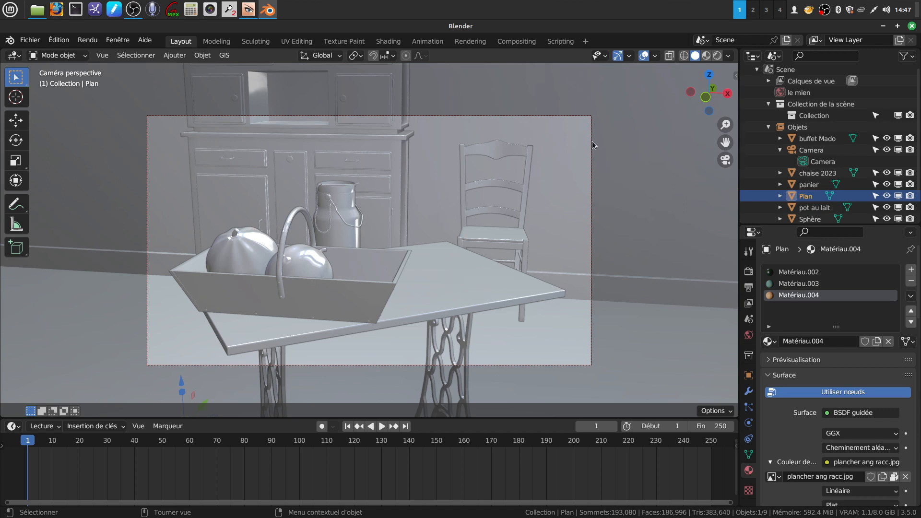
{"action": "left_click", "coordinate": [717, 56]}
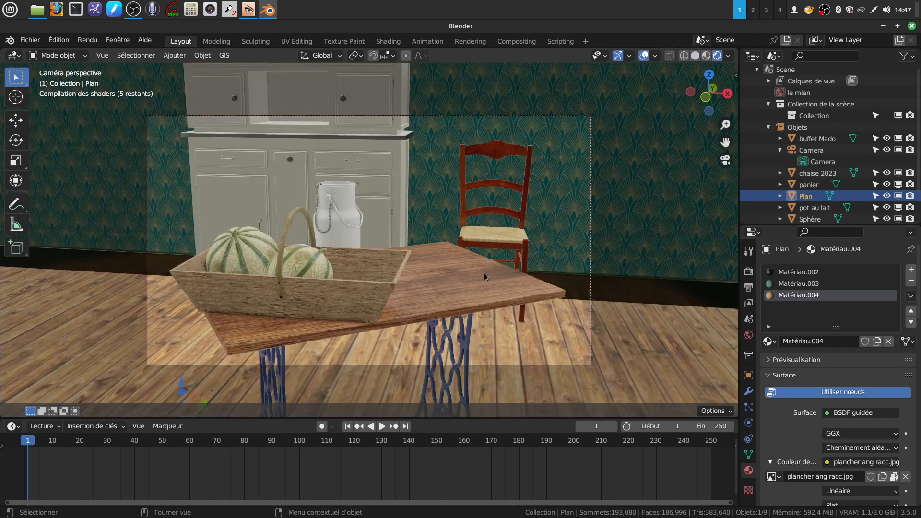
{"action": "scroll", "coordinate": [510, 278], "scroll_direction": "up", "scroll_amount": 2}
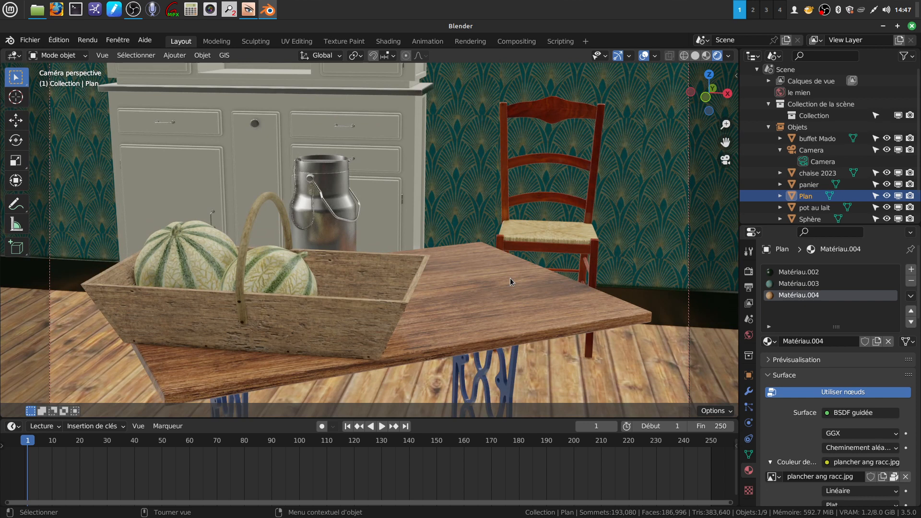